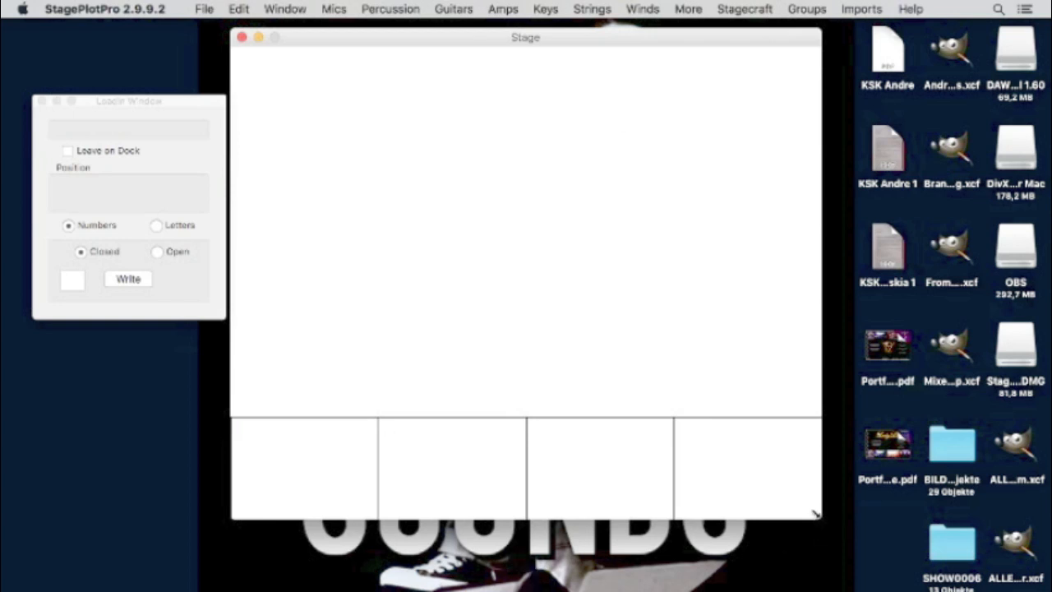
- Enlarge the Stage window and move it up just beneath the menu bar
{"action": "left_click_drag", "start_coordinate": [813, 513], "coordinate": [963, 587]}
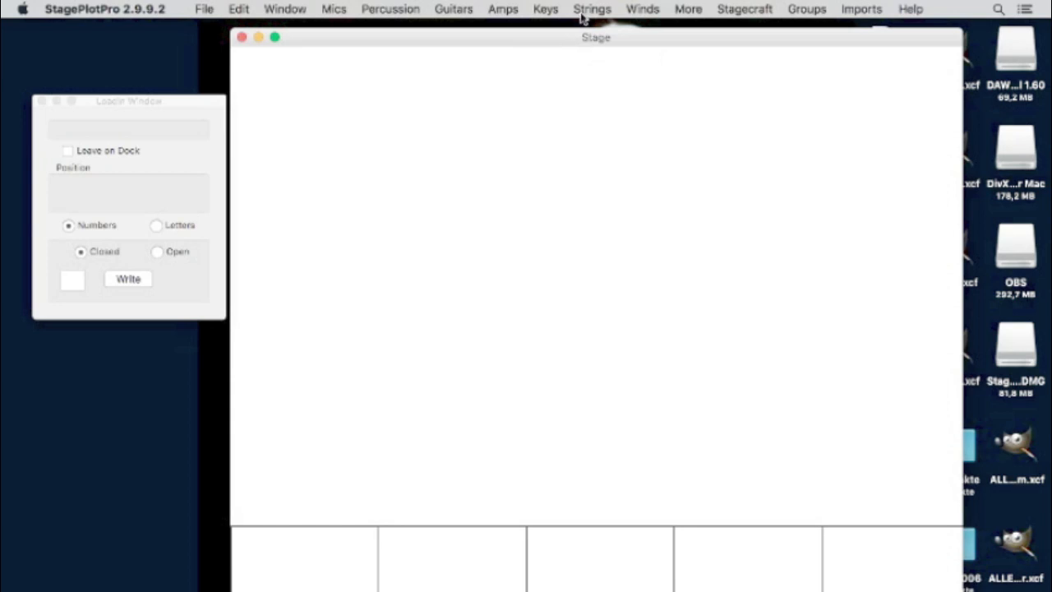
{"action": "left_click_drag", "start_coordinate": [578, 45], "coordinate": [585, 11]}
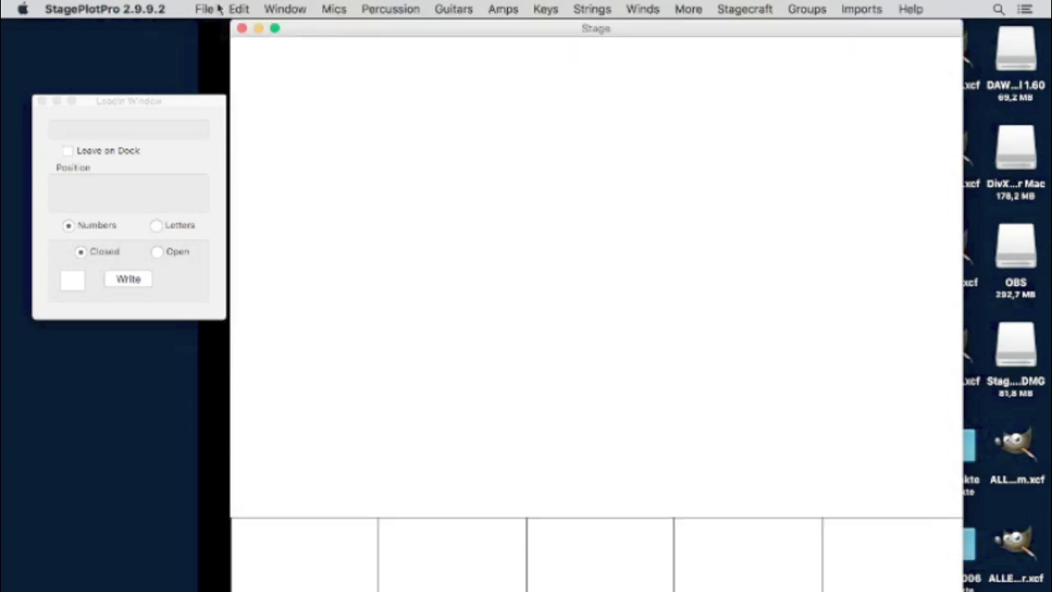
{"action": "left_click", "coordinate": [96, 8]}
- Save the preferences with metric measures and widen the Stage window to a 17-metre stage area
{"action": "left_click", "coordinate": [107, 43]}
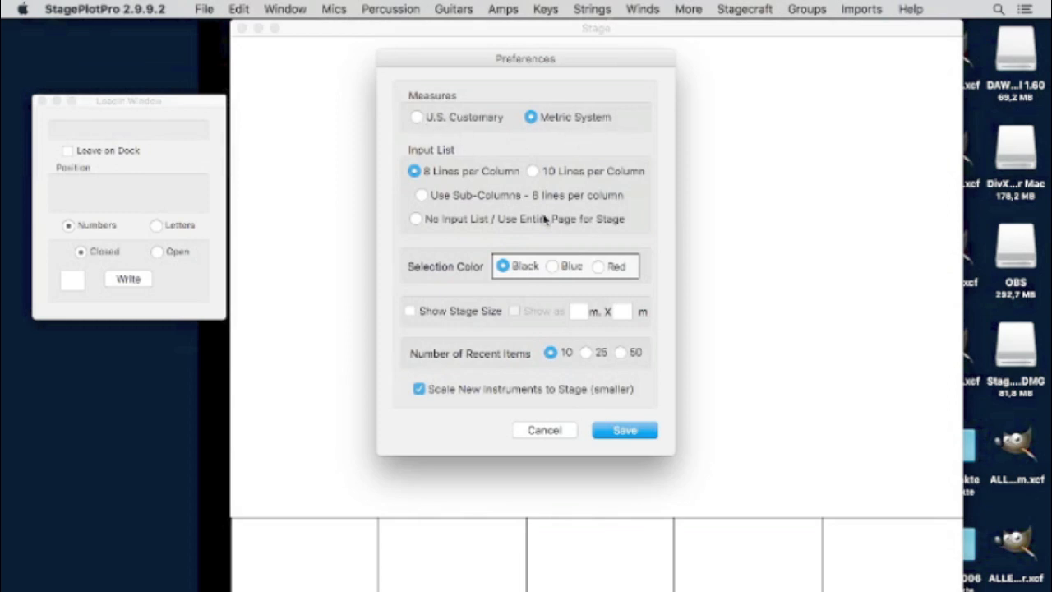
{"action": "left_click", "coordinate": [622, 431]}
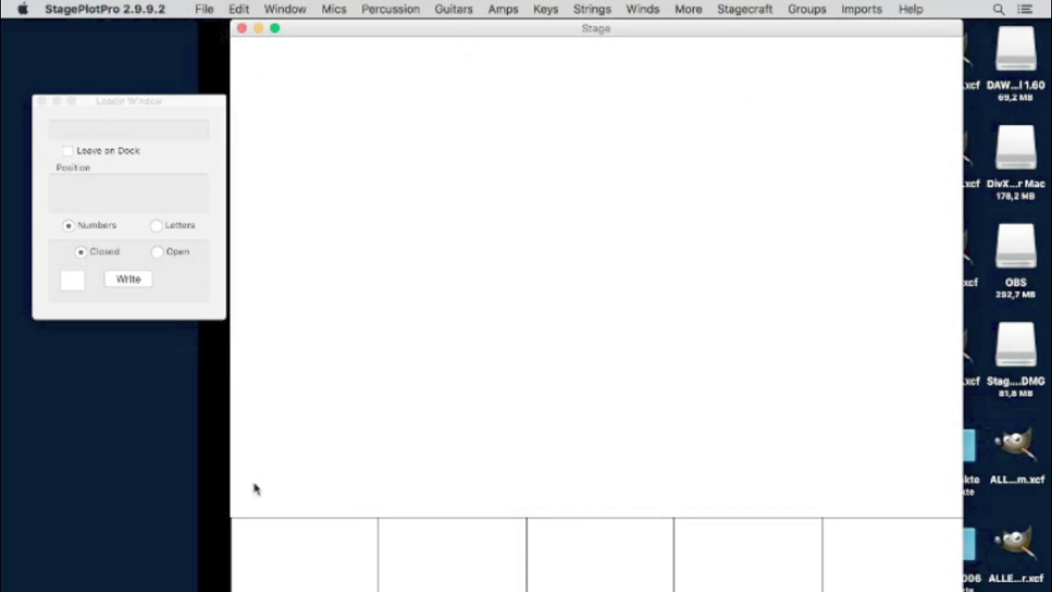
{"action": "mouse_move", "coordinate": [231, 588]}
{"action": "left_mouse_down"}
{"action": "mouse_move", "coordinate": [116, 584]}
{"action": "mouse_move", "coordinate": [241, 584]}
{"action": "left_mouse_up"}
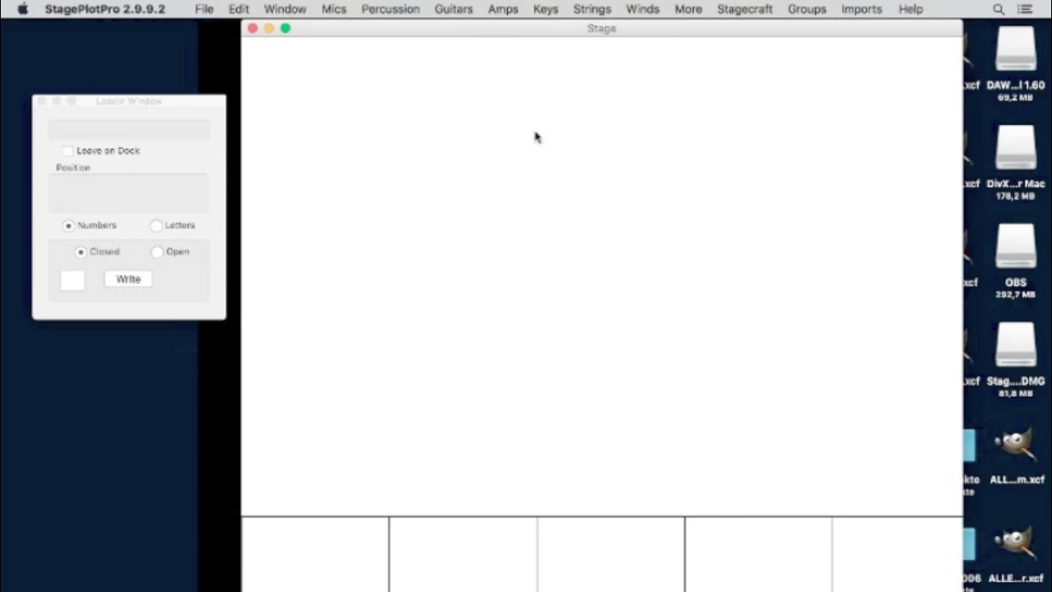
- Create an 8 x 8 metre stage and save it as the stage 'BOB YT'
{"action": "left_click", "coordinate": [748, 9]}
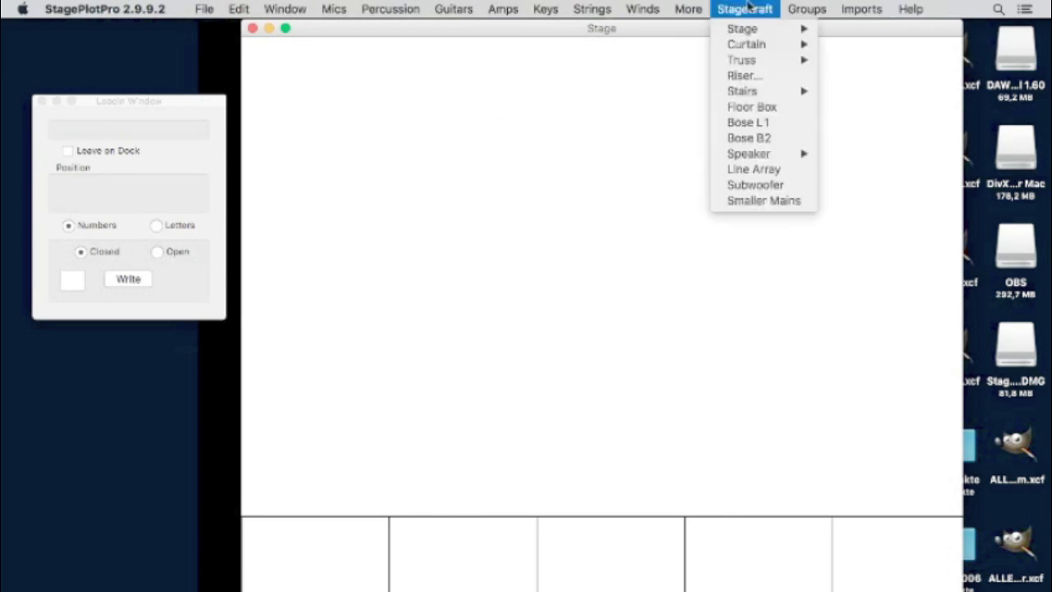
{"action": "mouse_move", "coordinate": [791, 29]}
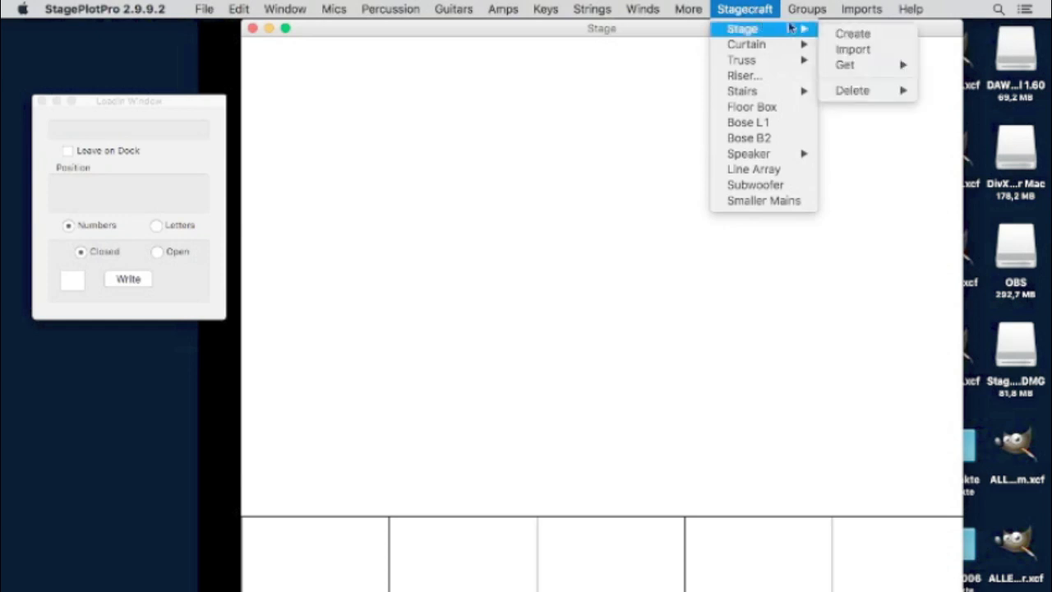
{"action": "left_click", "coordinate": [860, 35]}
{"action": "left_click", "coordinate": [676, 103]}
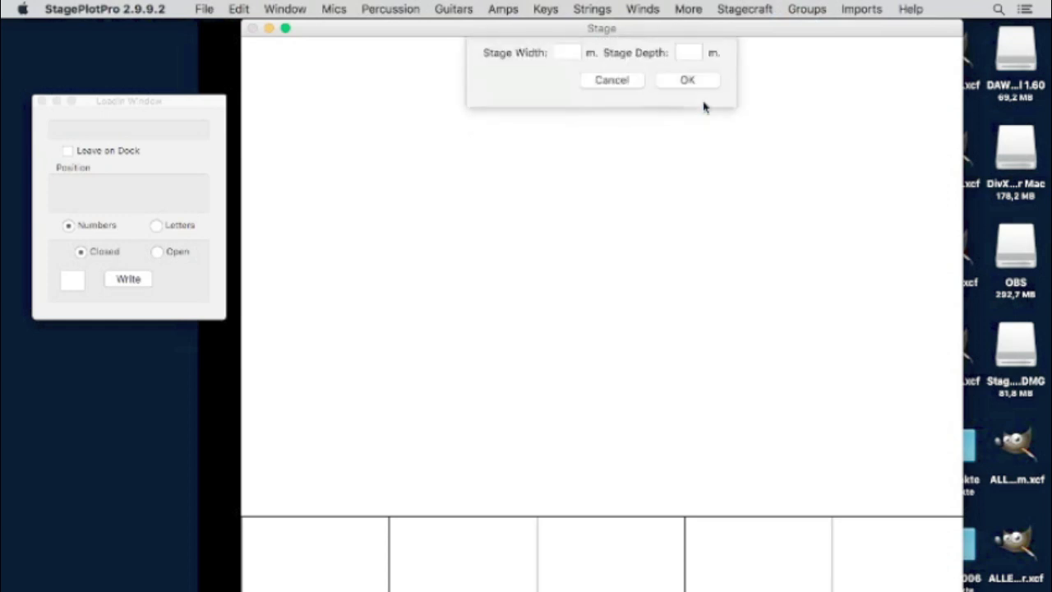
{"action": "type", "text": "8"}
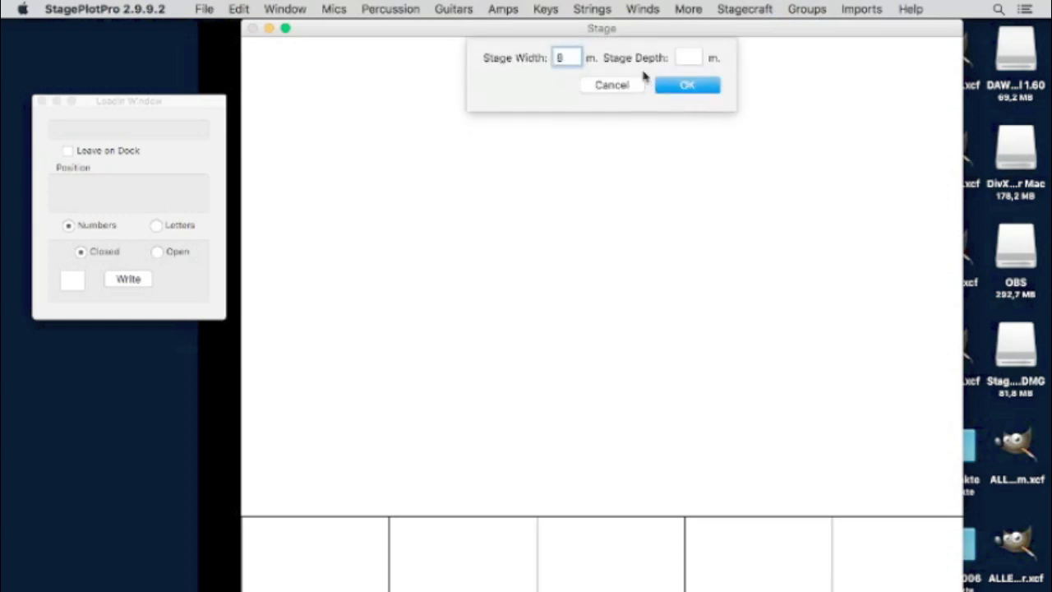
{"action": "left_click", "coordinate": [682, 56]}
{"action": "type", "text": "8"}
{"action": "left_click", "coordinate": [685, 86]}
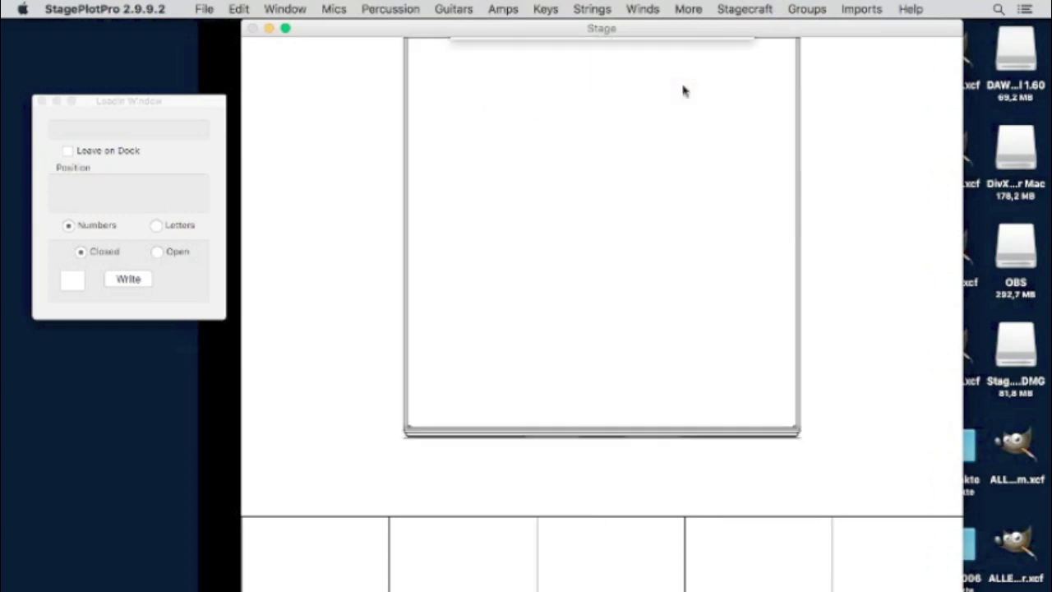
{"action": "type", "text": "BOB"}
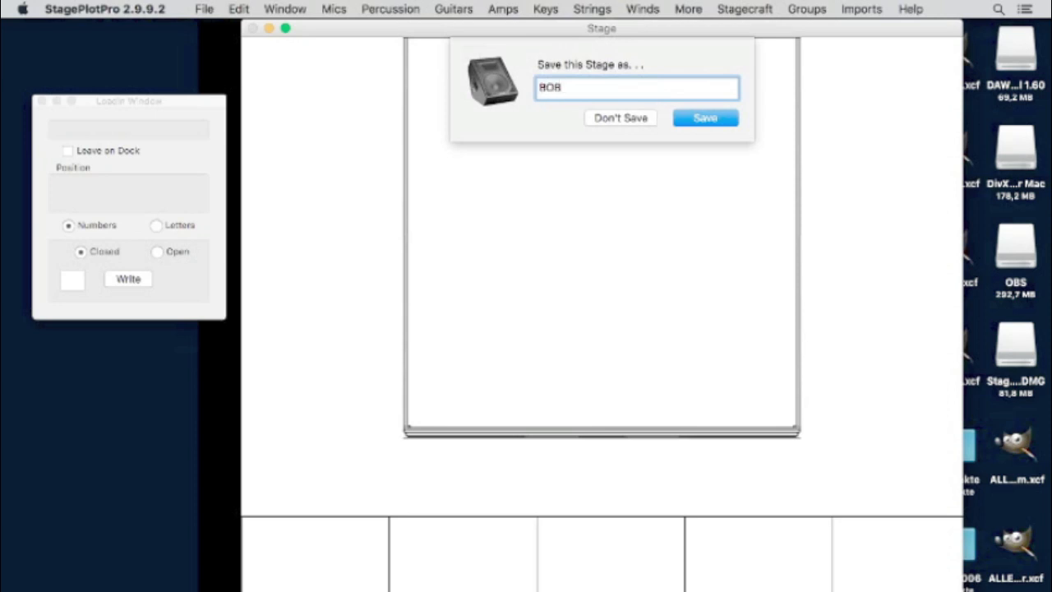
{"action": "type", "text": " YT"}
{"action": "left_click", "coordinate": [697, 119]}
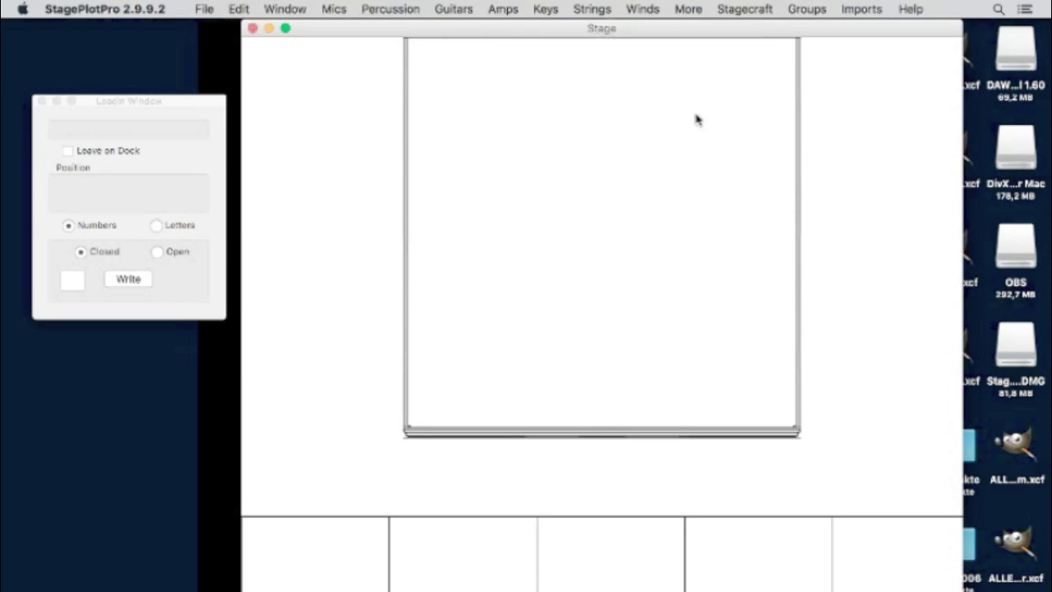
{"action": "left_click", "coordinate": [238, 8]}
- Open the Input List and auto-number it with 20 empty lines
{"action": "mouse_move", "coordinate": [279, 10]}
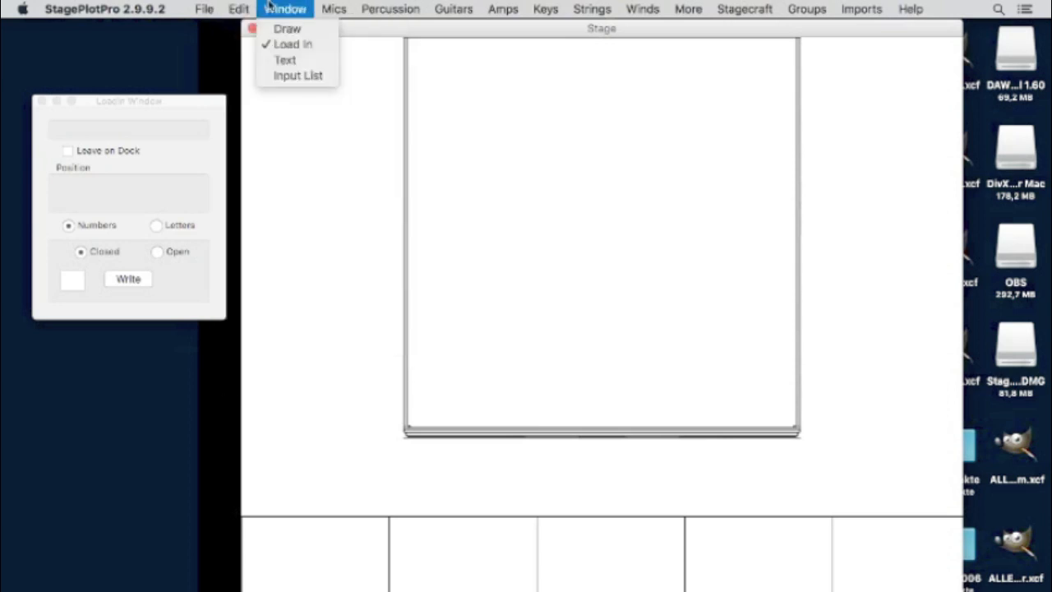
{"action": "left_click", "coordinate": [288, 76]}
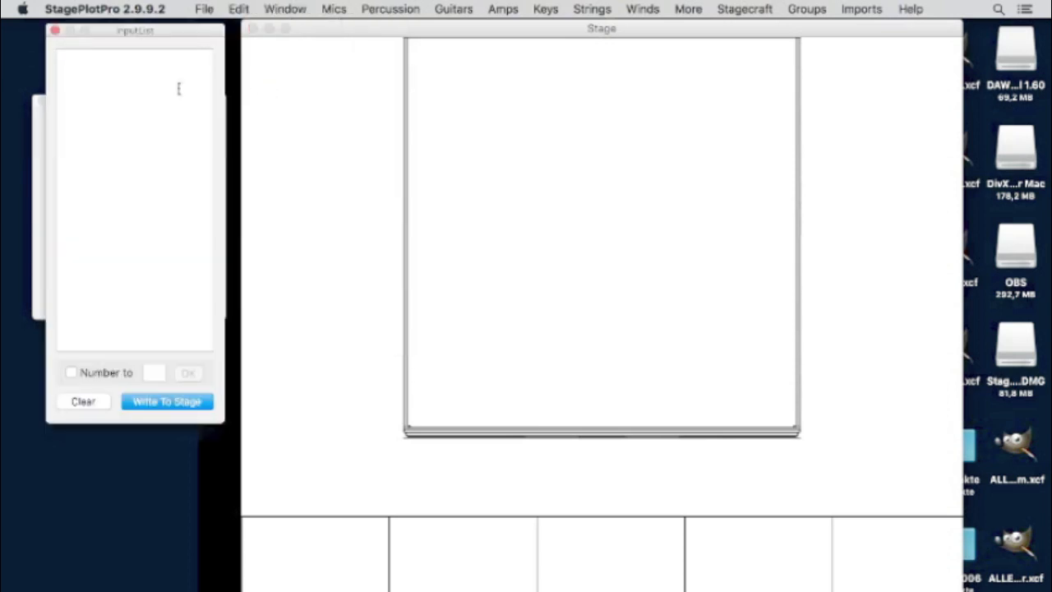
{"action": "left_click", "coordinate": [71, 372]}
{"action": "type", "text": "20"}
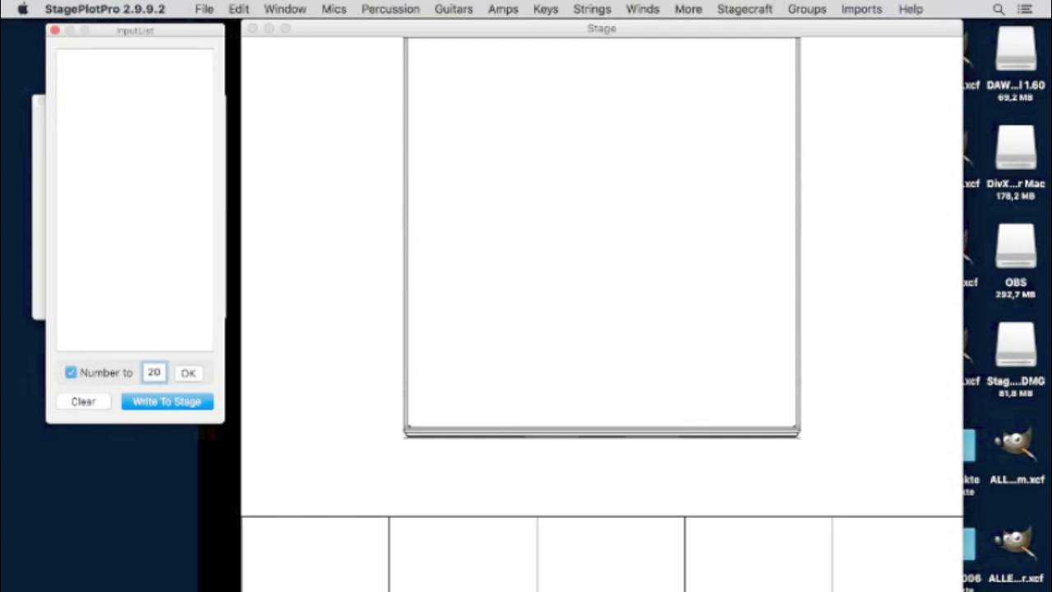
{"action": "left_click", "coordinate": [187, 373]}
{"action": "left_click", "coordinate": [100, 62]}
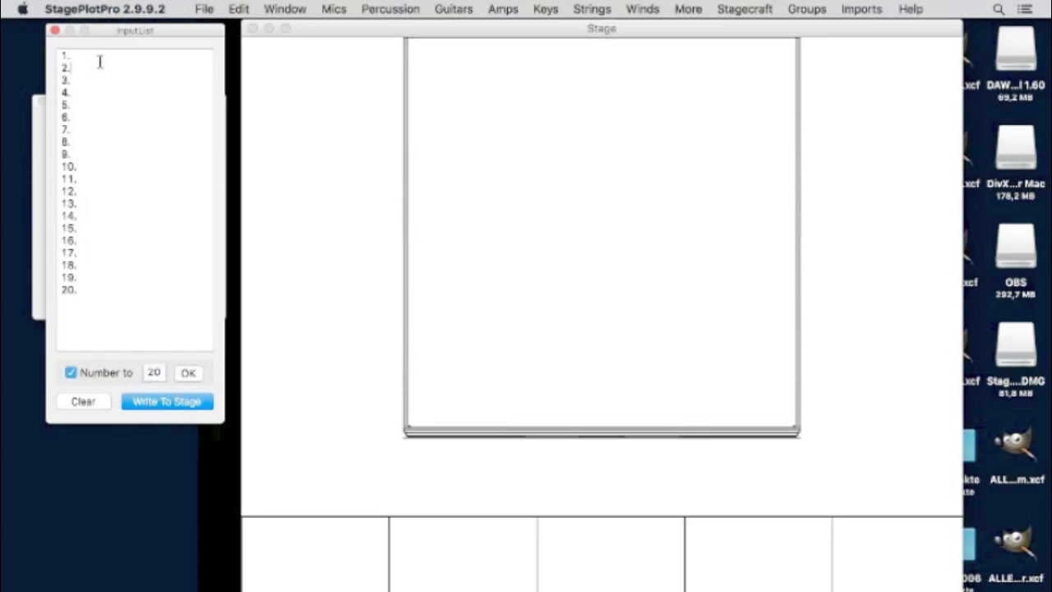
- Name input lines 1–4 Voc 1, Voc 2, Voc 3 and Voc 4
{"action": "key", "text": "Up"}
{"action": "type", "text": "VO"}
{"action": "key", "text": "BackSpace"}
{"action": "type", "text": "o"}
{"action": "type", "text": "c"}
{"action": "type", "text": " 1"}
{"action": "key", "text": "Down"}
{"action": "type", "text": "Voc 2"}
{"action": "key", "text": "Down"}
{"action": "type", "text": "Voc 3"}
{"action": "key", "text": "Down"}
{"action": "type", "text": "Voc 4"}
- Name lines 5–7 Bass D.I. via Amp, Gtr D.I. via Kemper and Ac Gtr D.I
{"action": "key", "text": "Down"}
{"action": "type", "text": "Bass D.I. via Amp"}
{"action": "key", "text": "Down"}
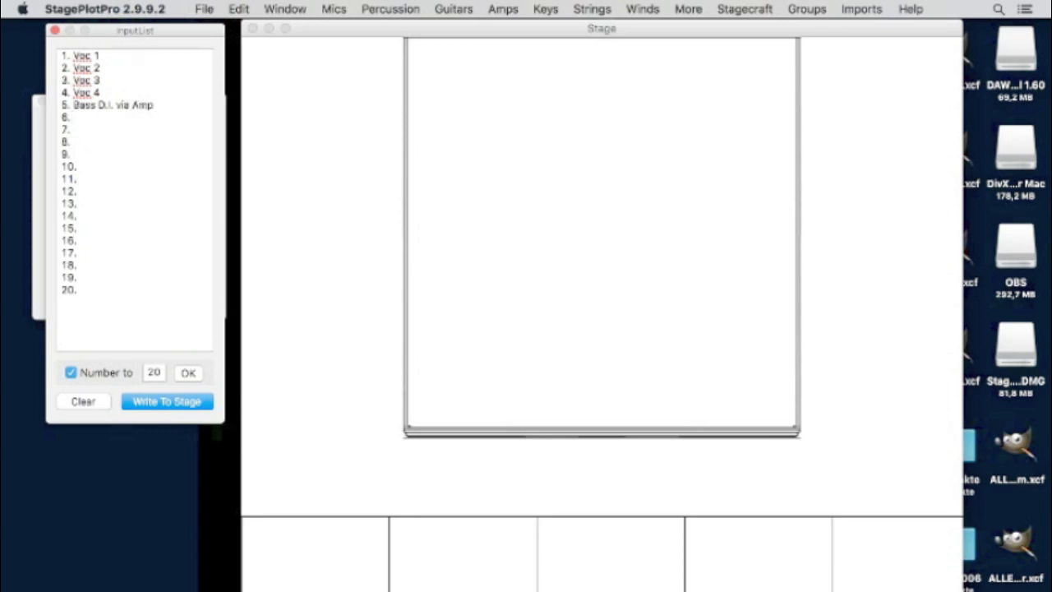
{"action": "type", "text": "Gtr D.I. via Kemper"}
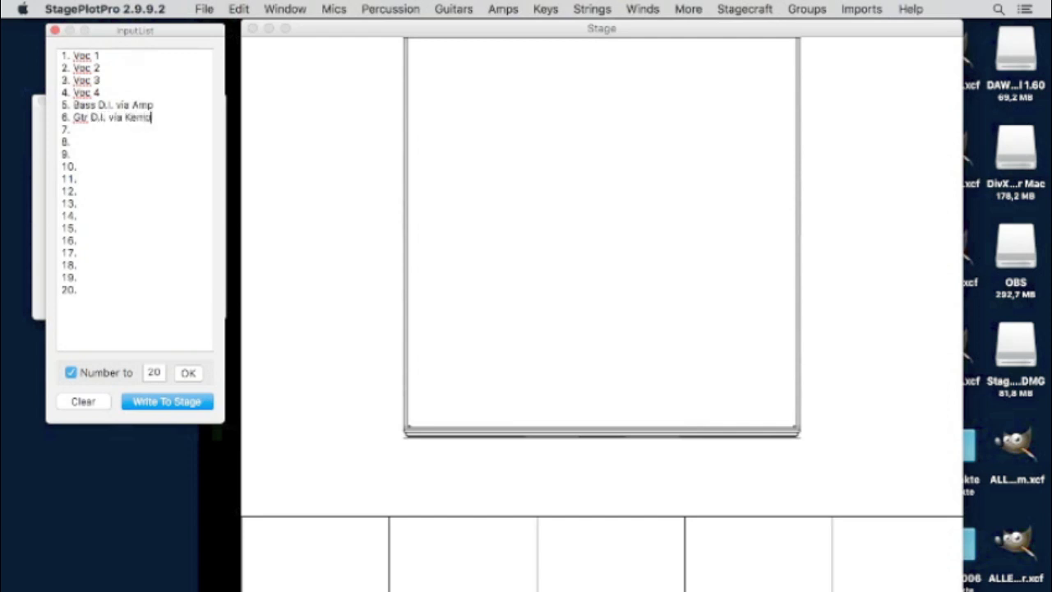
{"action": "left_click", "coordinate": [88, 130]}
{"action": "type", "text": "Ac"}
{"action": "type", "text": " Gt"}
{"action": "type", "text": "r "}
{"action": "type", "text": "via"}
{"action": "key", "text": "BackSpace"}
{"action": "key", "text": "BackSpace"}
{"action": "key", "text": "BackSpace"}
{"action": "type", "text": "D.I."}
- Leave line 8 blank and enter Kick, Snr, T1, T2, T3, T4 on lines 9–14
{"action": "left_click", "coordinate": [88, 146]}
{"action": "left_click", "coordinate": [87, 153]}
{"action": "type", "text": "Kick"}
{"action": "left_click", "coordinate": [78, 165]}
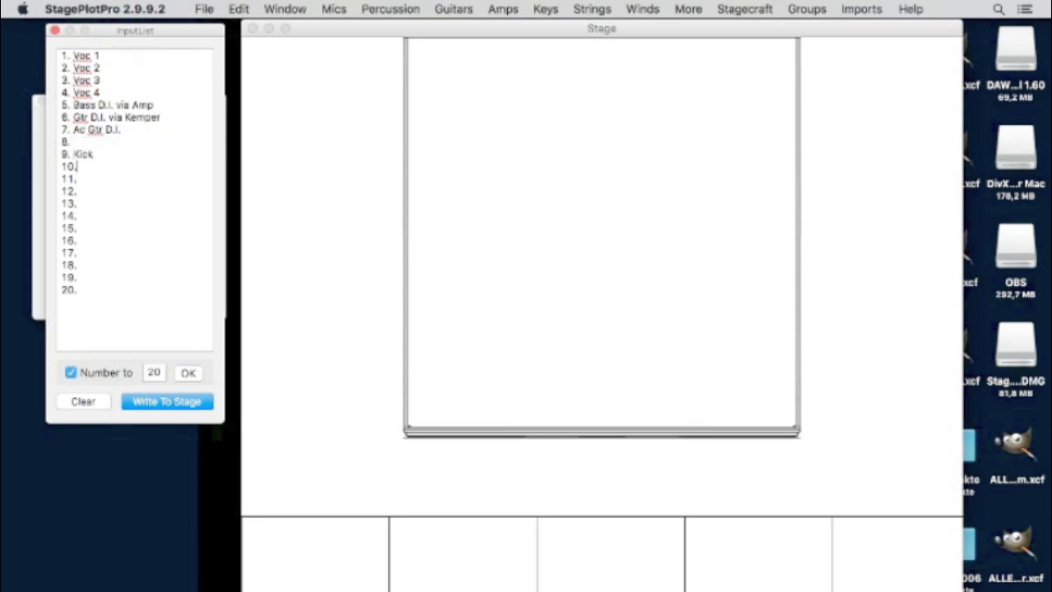
{"action": "type", "text": "Snr"}
{"action": "left_click", "coordinate": [79, 178]}
{"action": "type", "text": "T1"}
{"action": "left_click", "coordinate": [78, 191]}
{"action": "type", "text": "T2"}
{"action": "left_click", "coordinate": [77, 203]}
{"action": "type", "text": "T3"}
{"action": "left_click", "coordinate": [77, 215]}
{"action": "type", "text": "T4"}
- Enter OH L and OH R on lines 15–16, Key (Low) L/R on 17–18, and begin line 19
{"action": "left_click", "coordinate": [77, 228]}
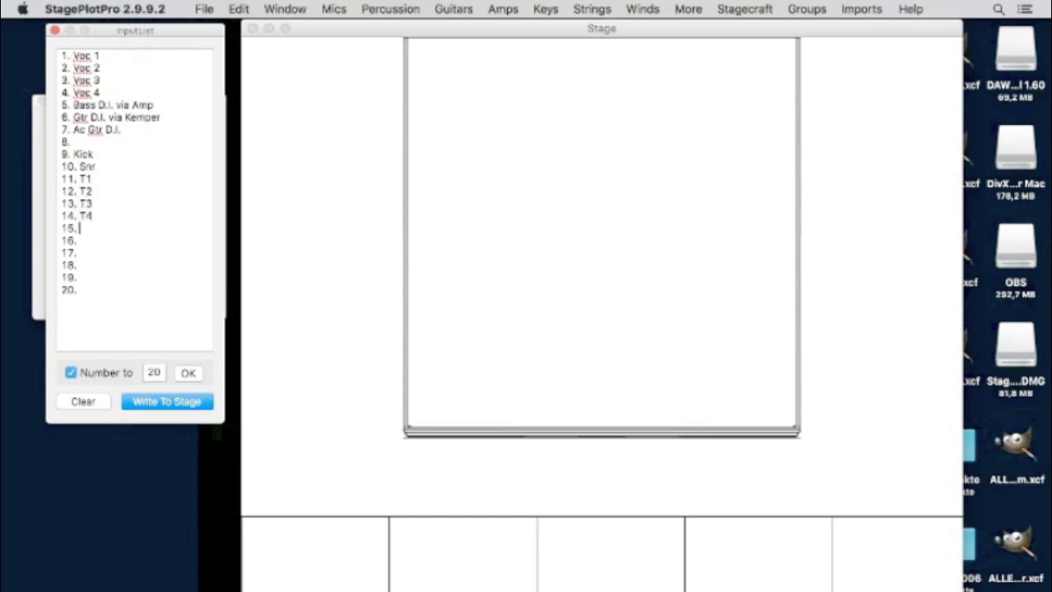
{"action": "type", "text": "OH L"}
{"action": "left_click", "coordinate": [77, 240]}
{"action": "type", "text": "OH R"}
{"action": "left_click", "coordinate": [77, 252]}
{"action": "type", "text": "Key 1"}
{"action": "key", "text": "BackSpace"}
{"action": "key", "text": "BackSpace"}
{"action": "type", "text": "(low"}
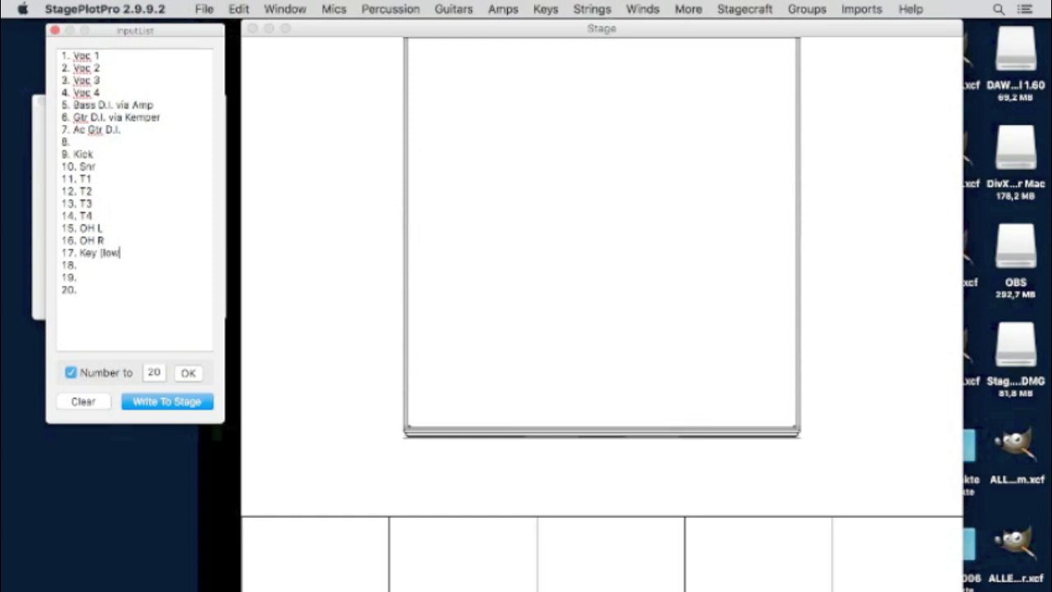
{"action": "type", "text": ") L"}
{"action": "key", "text": "Return"}
{"action": "type", "text": "Key (Low) R"}
{"action": "key", "text": "Return"}
{"action": "type", "text": "Key ("}
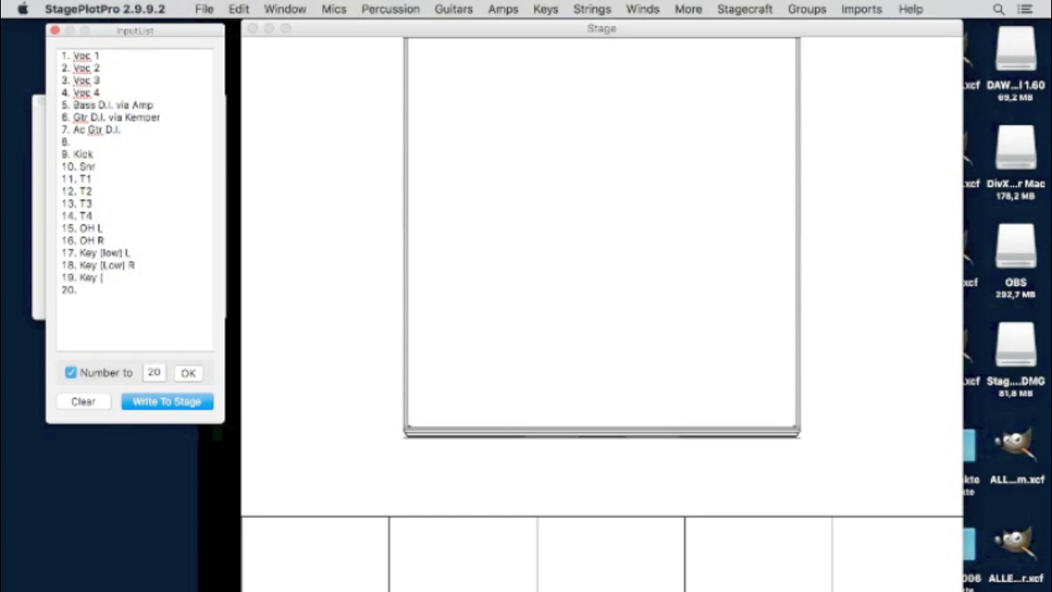
- Complete lines 19–20 as Key (High) L and Key (High) R
{"action": "type", "text": "High]"}
{"action": "left_click", "coordinate": [77, 289]}
{"action": "type", "text": "Key (High)"}
{"action": "left_click", "coordinate": [129, 277]}
{"action": "type", "text": "L"}
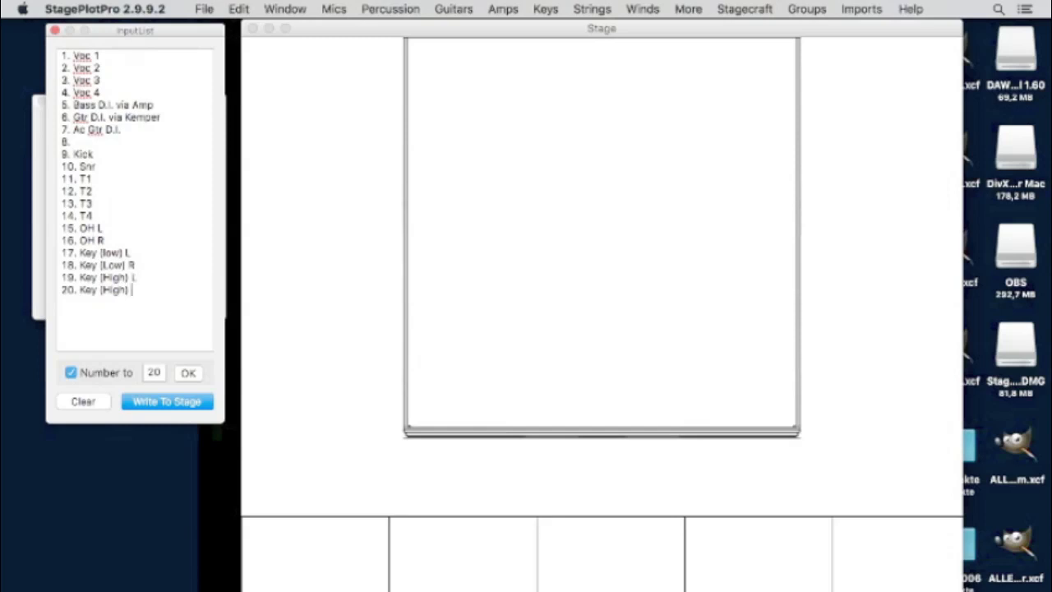
{"action": "key", "text": "Down"}
{"action": "type", "text": "R"}
- Append D.I. to the four keyboard inputs on lines 17–20
{"action": "left_click", "coordinate": [159, 252]}
{"action": "type", "text": "via"}
{"action": "key", "text": "BackSpace"}
{"action": "key", "text": "BackSpace"}
{"action": "key", "text": "BackSpace"}
{"action": "type", "text": "D.I."}
{"action": "key", "text": "Right"}
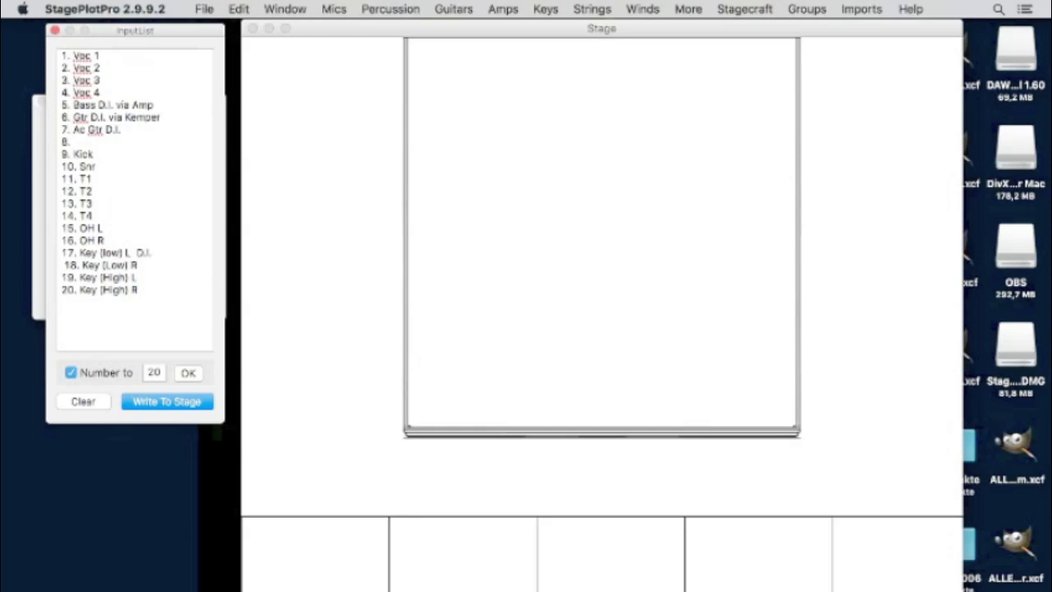
{"action": "key", "text": "BackSpace"}
{"action": "key", "text": "super+Right"}
{"action": "type", "text": "D.I."}
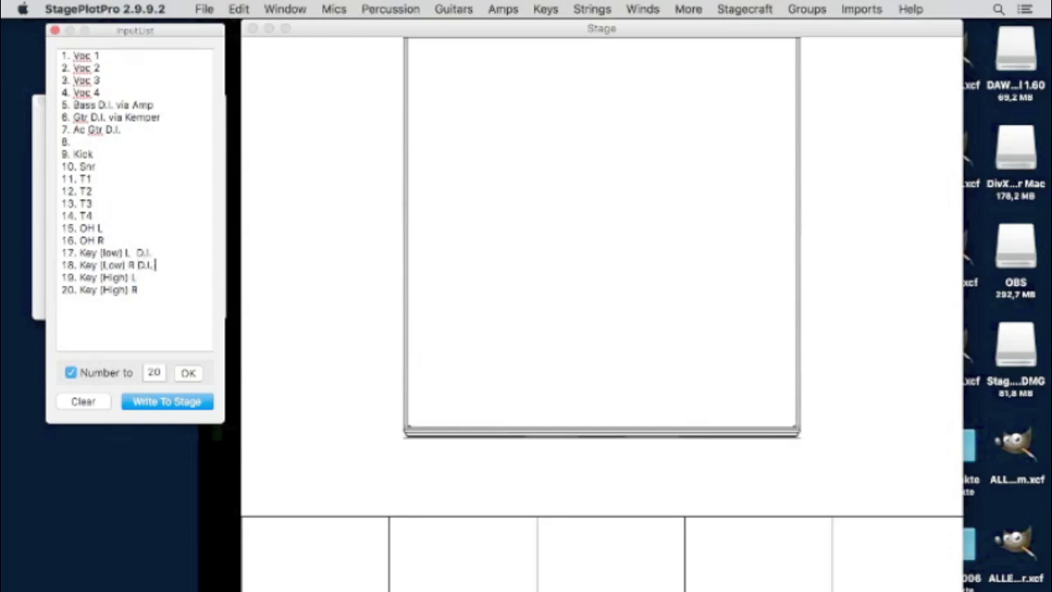
{"action": "key", "text": "Down"}
{"action": "type", "text": "D.I."}
{"action": "key", "text": "Down"}
{"action": "type", "text": "D.I."}
- Enter HH on line 8 and write the finished input list onto the stage plot
{"action": "left_click", "coordinate": [79, 141]}
{"action": "type", "text": "HH"}
{"action": "left_click", "coordinate": [170, 407]}
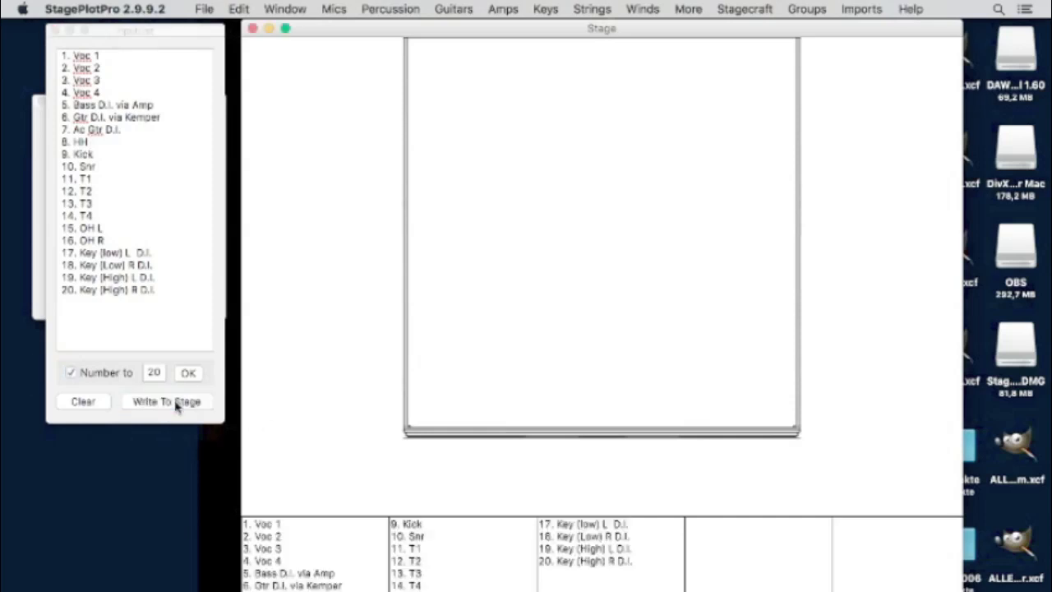
{"action": "left_click", "coordinate": [55, 33]}
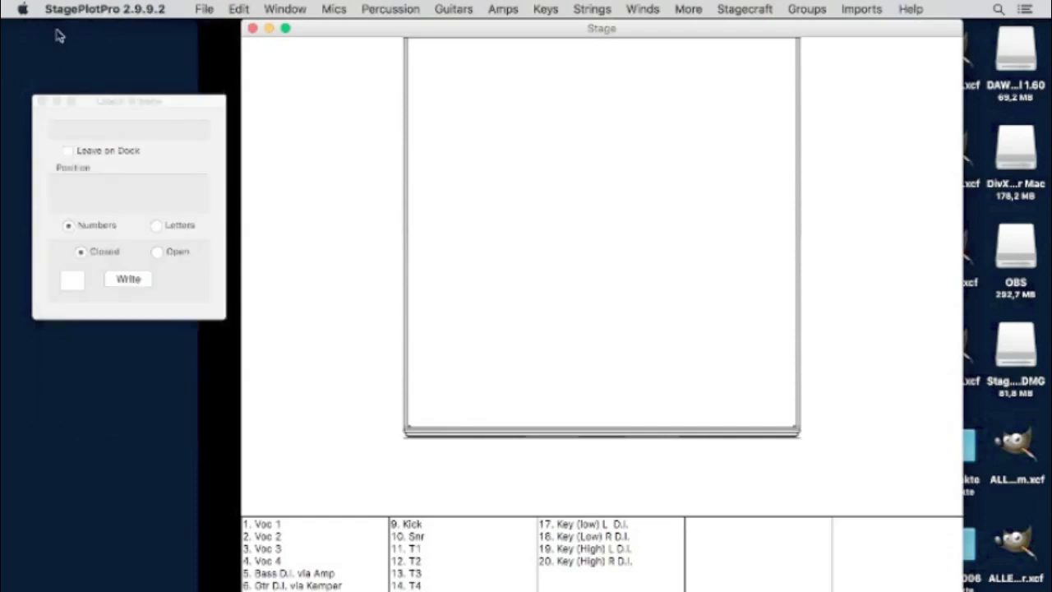
- Add an enlarged 'INPUTS' text label and place it on the stage plot
{"action": "left_click", "coordinate": [246, 8]}
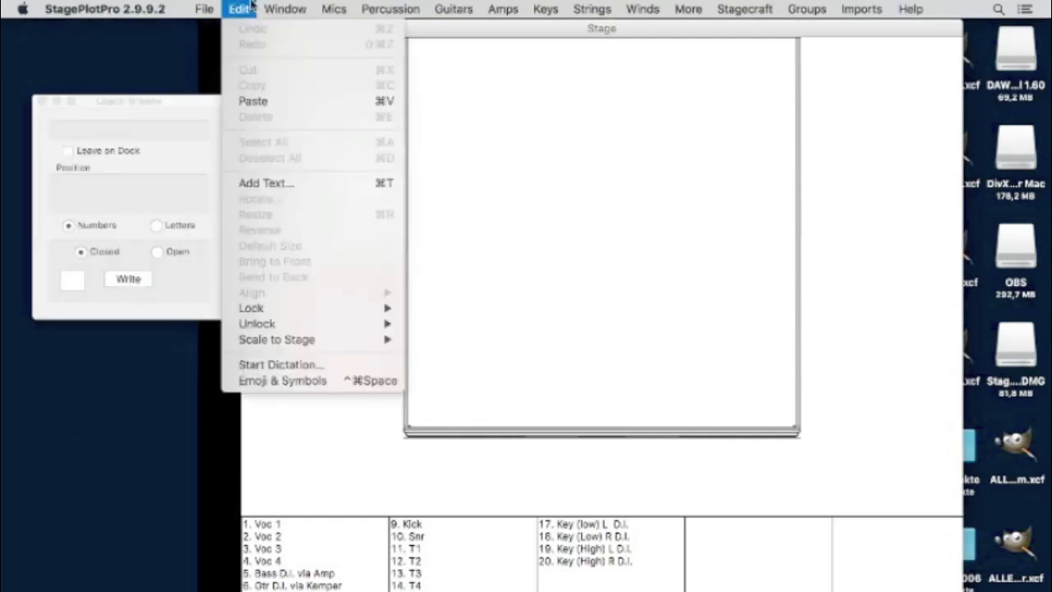
{"action": "left_click", "coordinate": [285, 183]}
{"action": "type", "text": "INPUTS"}
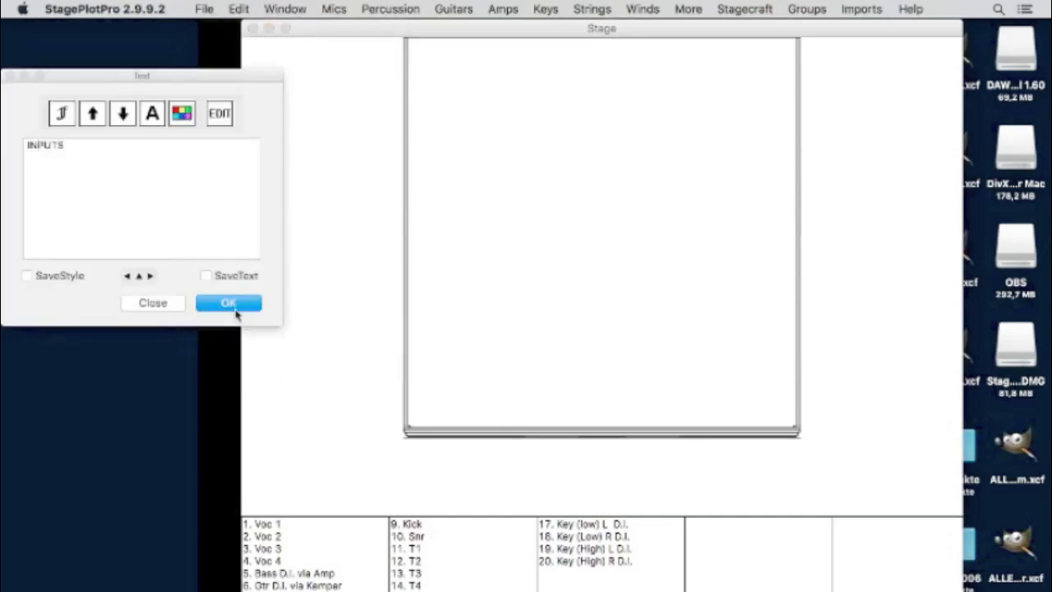
{"action": "left_click_drag", "start_coordinate": [82, 145], "coordinate": [102, 108]}
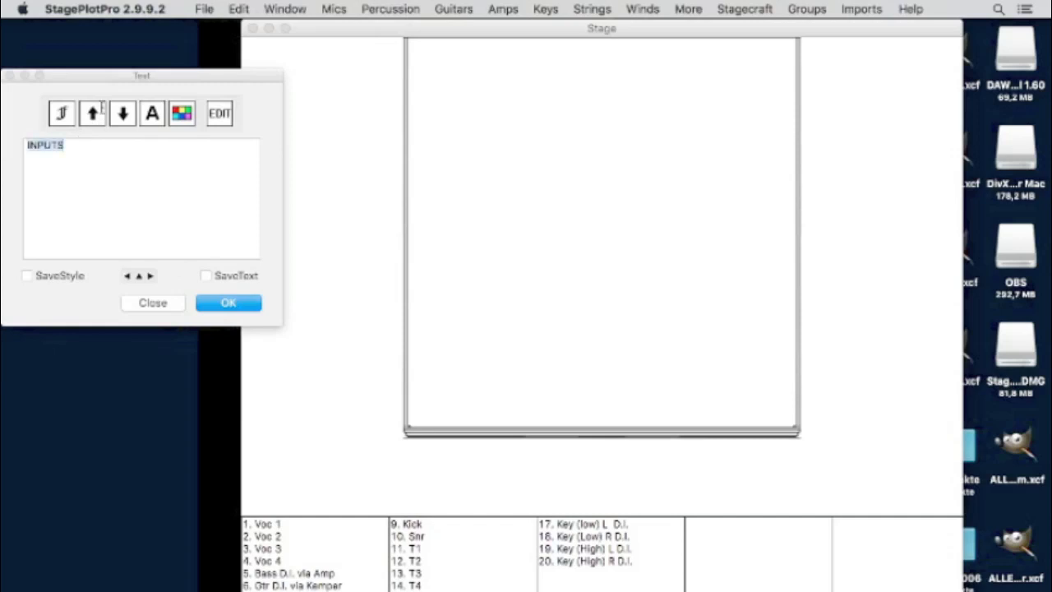
{"action": "left_click", "coordinate": [94, 112]}
{"action": "left_click", "coordinate": [93, 113]}
{"action": "left_click", "coordinate": [94, 113]}
{"action": "left_click", "coordinate": [94, 113]}
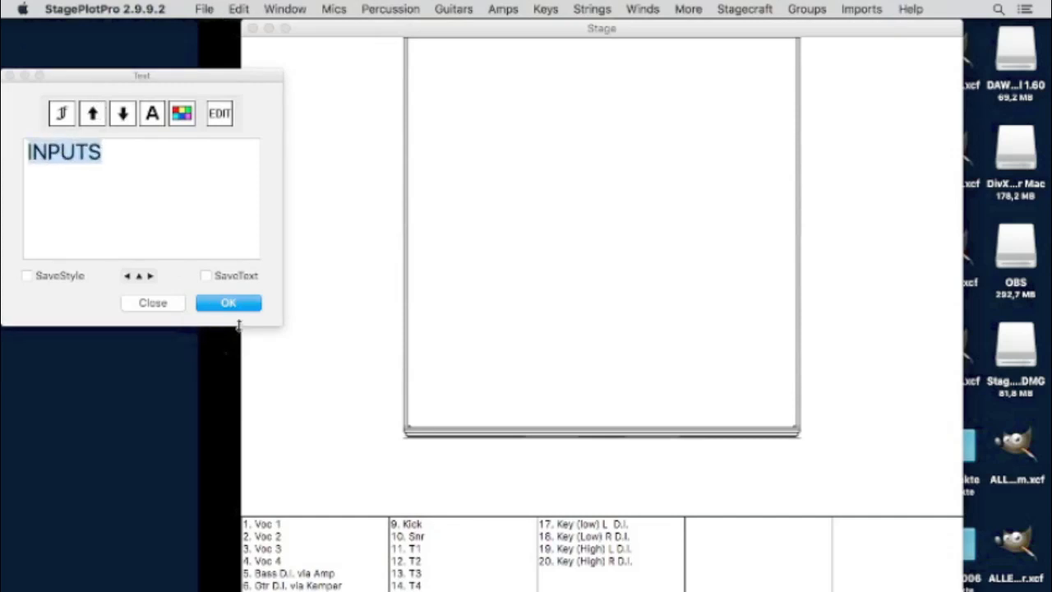
{"action": "left_click", "coordinate": [240, 306]}
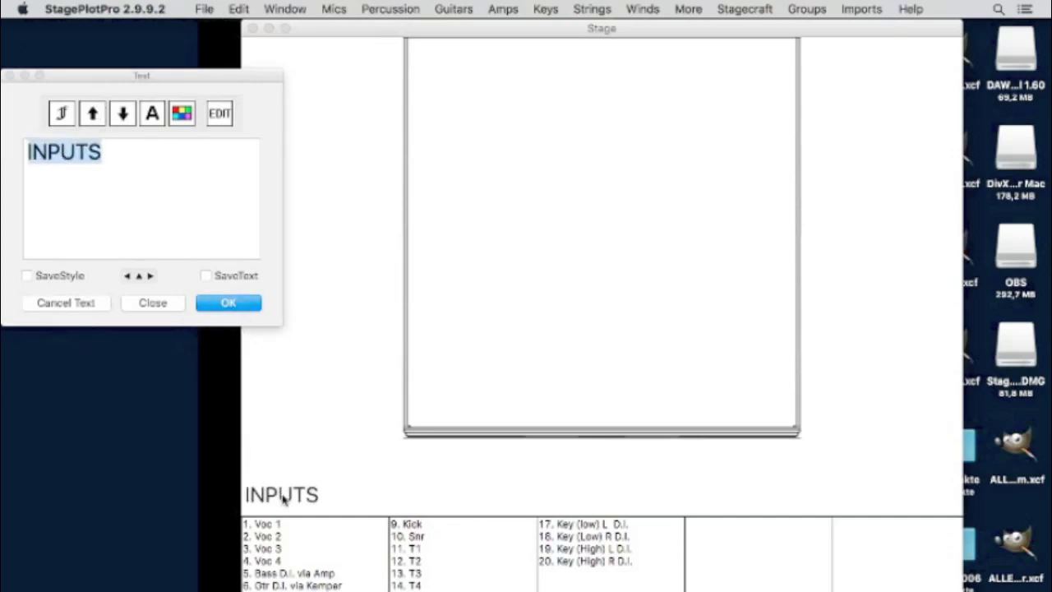
{"action": "left_click", "coordinate": [283, 503]}
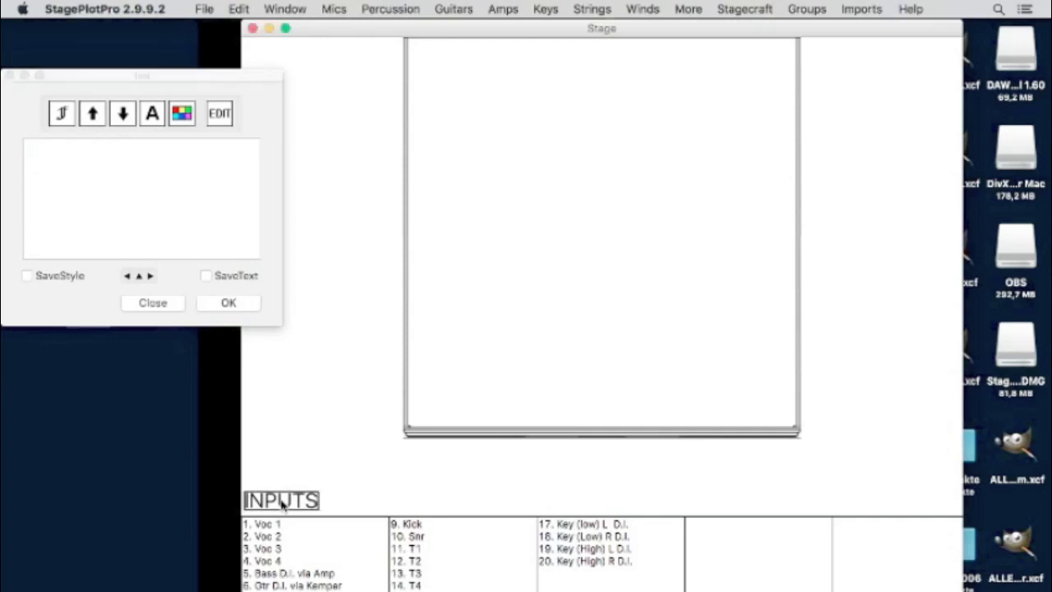
- Add a larger 'OUTPUTS' label above the right-hand list columns
{"action": "left_click", "coordinate": [57, 151]}
{"action": "type", "text": "c"}
{"action": "type", "text": "UT"}
{"action": "type", "text": "PUTS"}
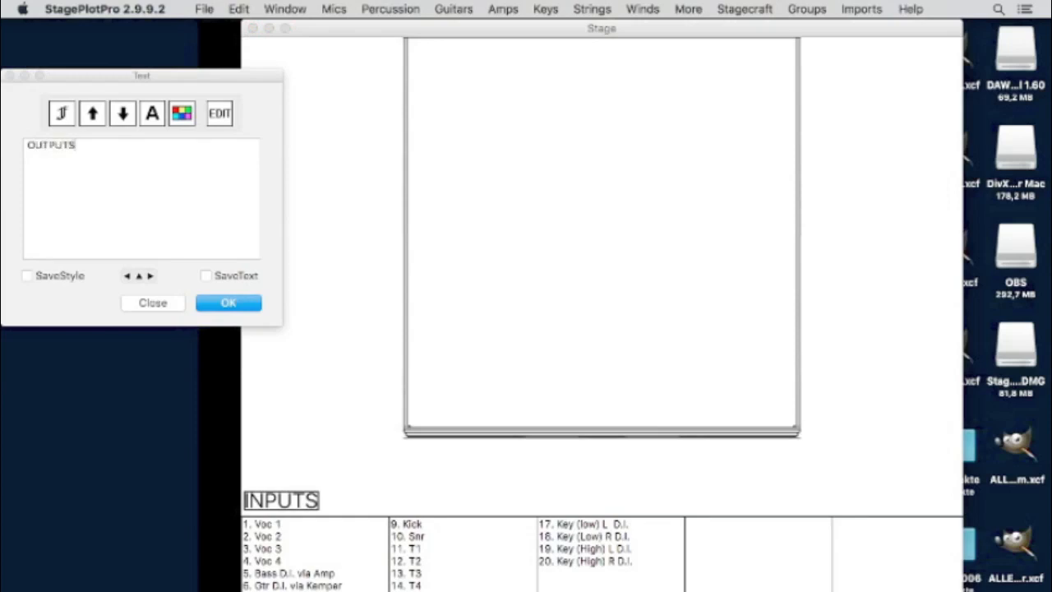
{"action": "left_click_drag", "start_coordinate": [96, 151], "coordinate": [13, 138]}
{"action": "left_click", "coordinate": [99, 115]}
{"action": "left_click", "coordinate": [98, 115]}
{"action": "left_click", "coordinate": [98, 115]}
{"action": "left_click", "coordinate": [99, 115]}
{"action": "left_click", "coordinate": [229, 301]}
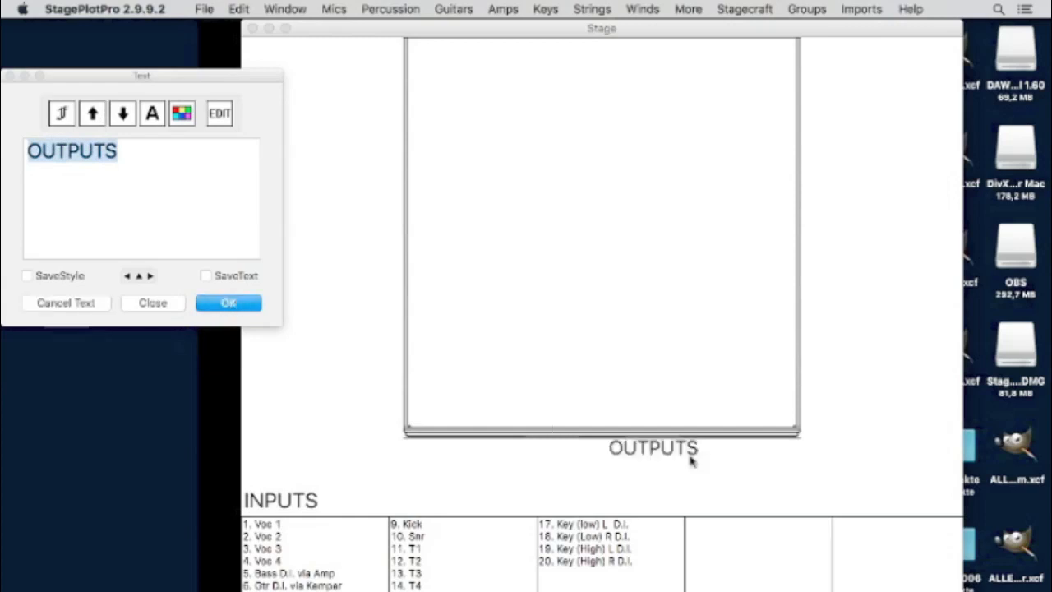
{"action": "left_click", "coordinate": [735, 503]}
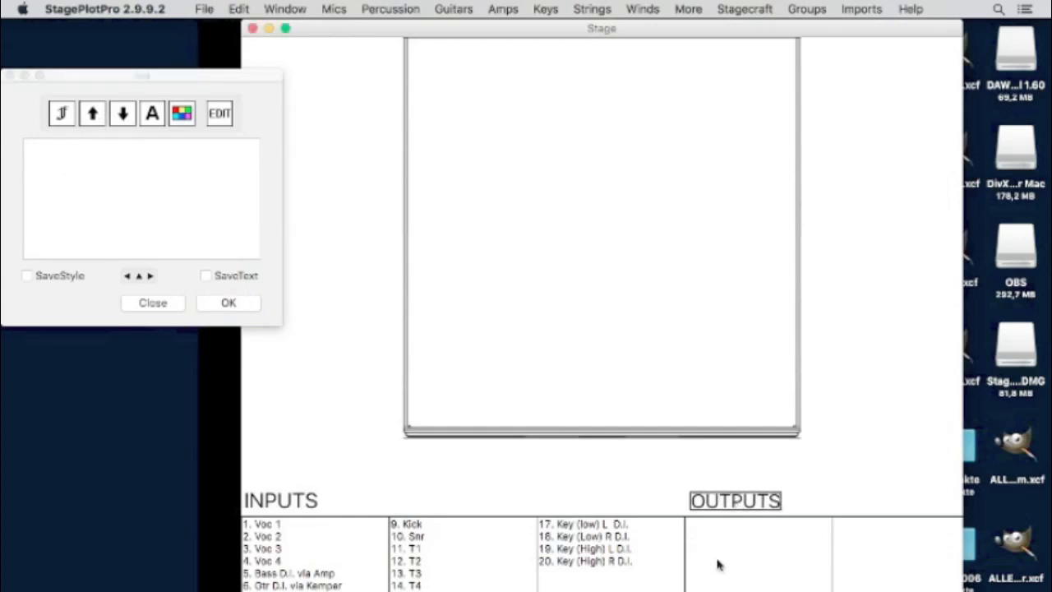
- Reopen the Input List, add output line 1 Mon Bass, and write it to the stage
{"action": "left_click", "coordinate": [276, 10]}
{"action": "mouse_move", "coordinate": [235, 7]}
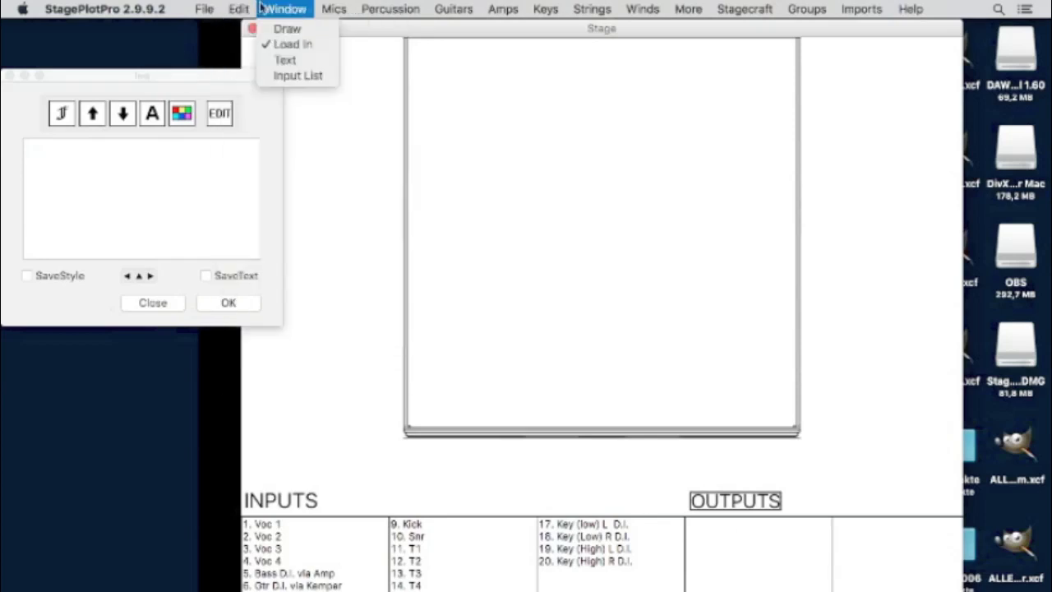
{"action": "left_click", "coordinate": [275, 77]}
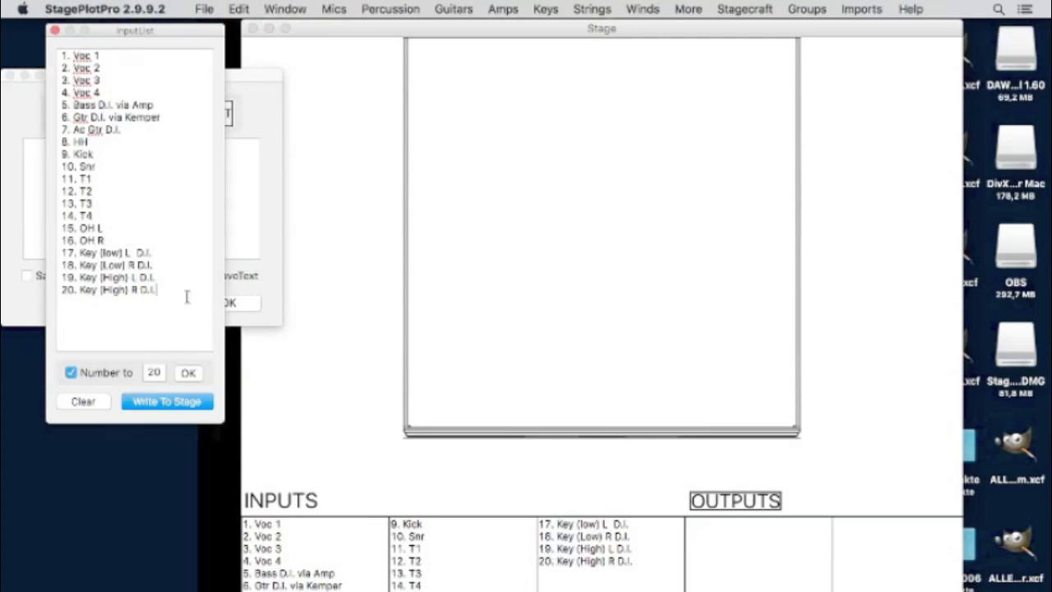
{"action": "key", "text": "Return"}
{"action": "key", "text": "Return"}
{"action": "key", "text": "Return"}
{"action": "key", "text": "Return"}
{"action": "key", "text": "Return"}
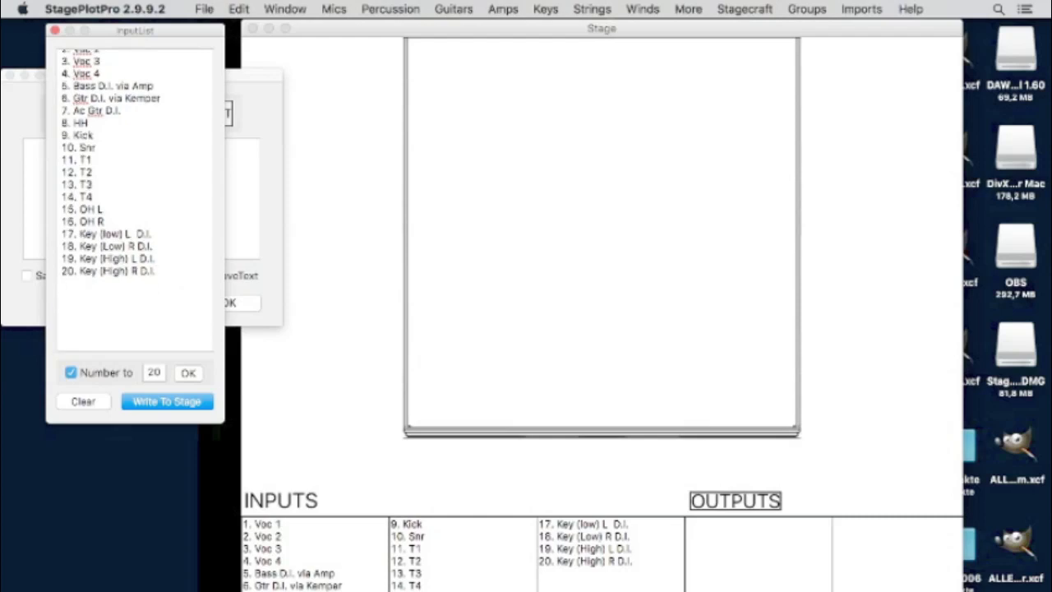
{"action": "type", "text": "1 Mon"}
{"action": "key", "text": "BackSpace"}
{"action": "key", "text": "BackSpace"}
{"action": "type", "text": "onBass"}
{"action": "key", "text": "BackSpace"}
{"action": "key", "text": "BackSpace"}
{"action": "key", "text": "BackSpace"}
{"action": "type", "text": "sss"}
{"action": "left_click", "coordinate": [173, 401]}
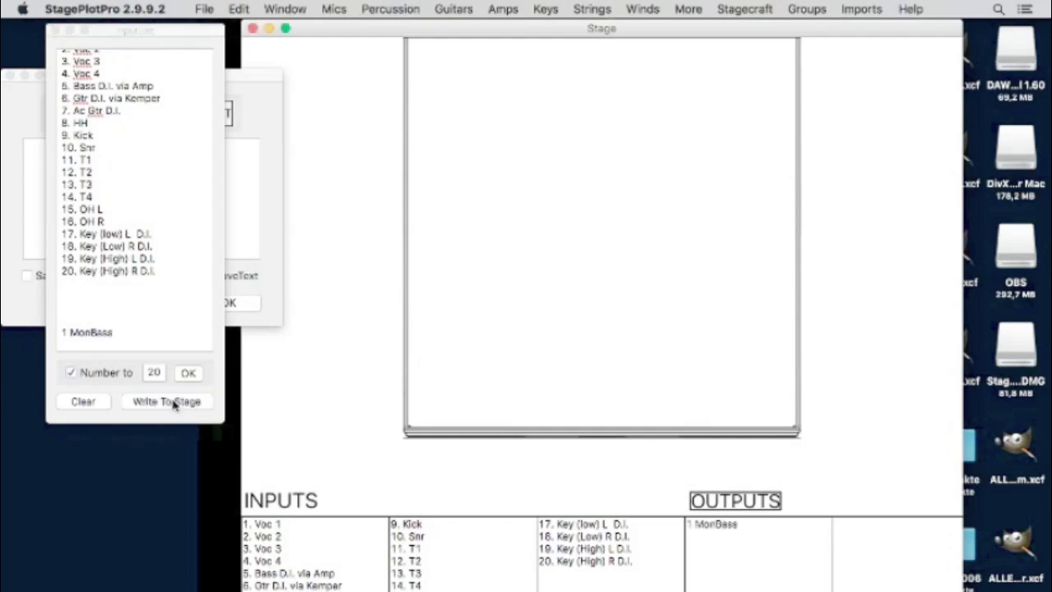
- Change output 1 to Mon SL and add output 2 Mon Cntr
{"action": "left_click", "coordinate": [134, 334]}
{"action": "key", "text": "Return"}
{"action": "type", "text": "2 Mon"}
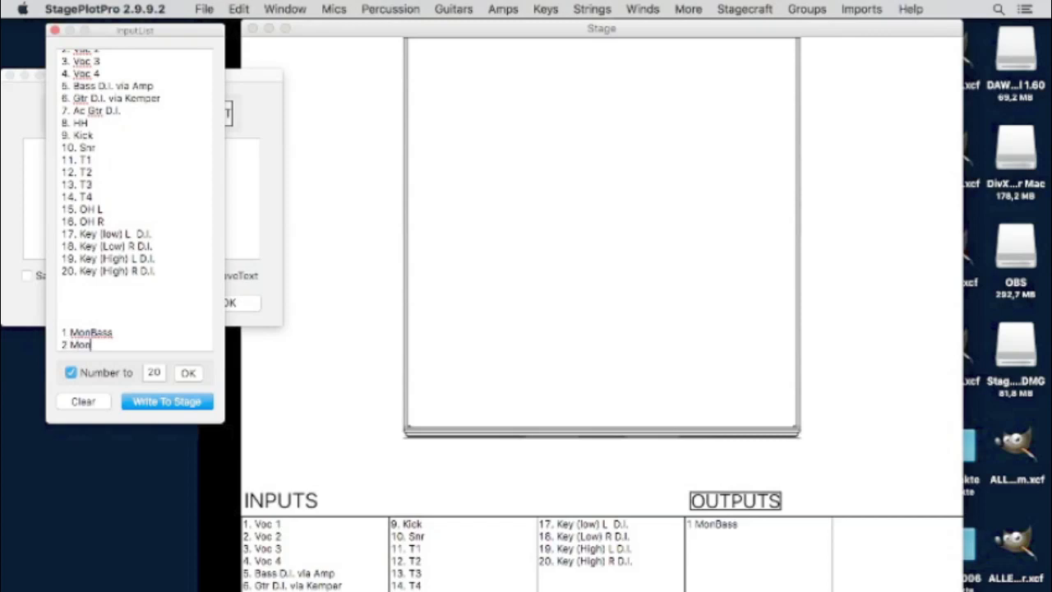
{"action": "type", "text": "Cntr"}
{"action": "left_click_drag", "start_coordinate": [117, 331], "coordinate": [92, 329]}
{"action": "key", "text": "BackSpace"}
{"action": "type", "text": "S"}
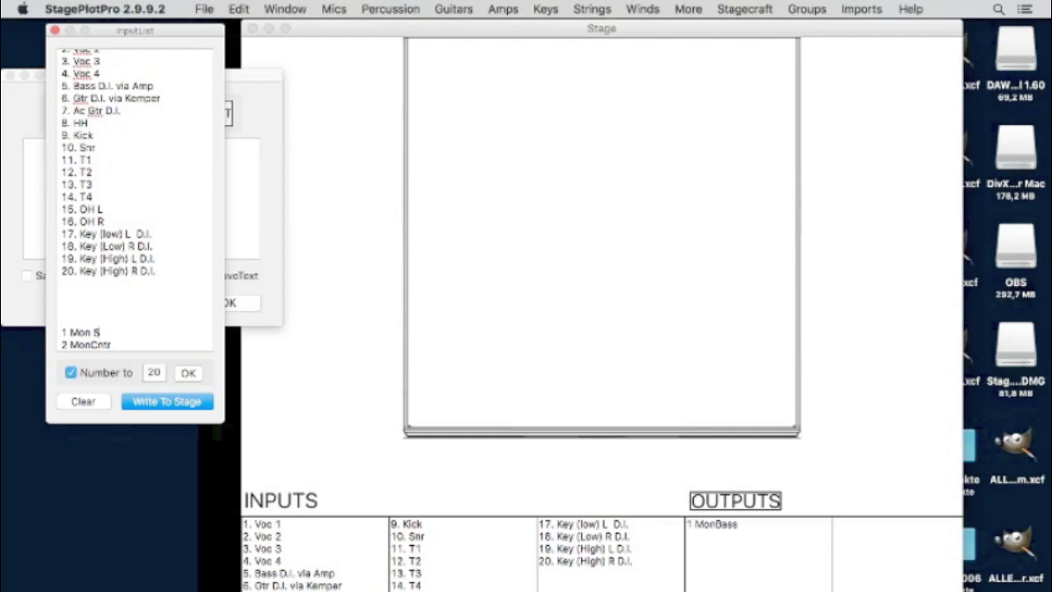
{"action": "type", "text": "L"}
{"action": "left_click", "coordinate": [91, 345]}
- Add outputs 3 Mon SR, 4 Mon Dom and 5 Mon Key and write them to the plot
{"action": "key", "text": "Return"}
{"action": "type", "text": "3"}
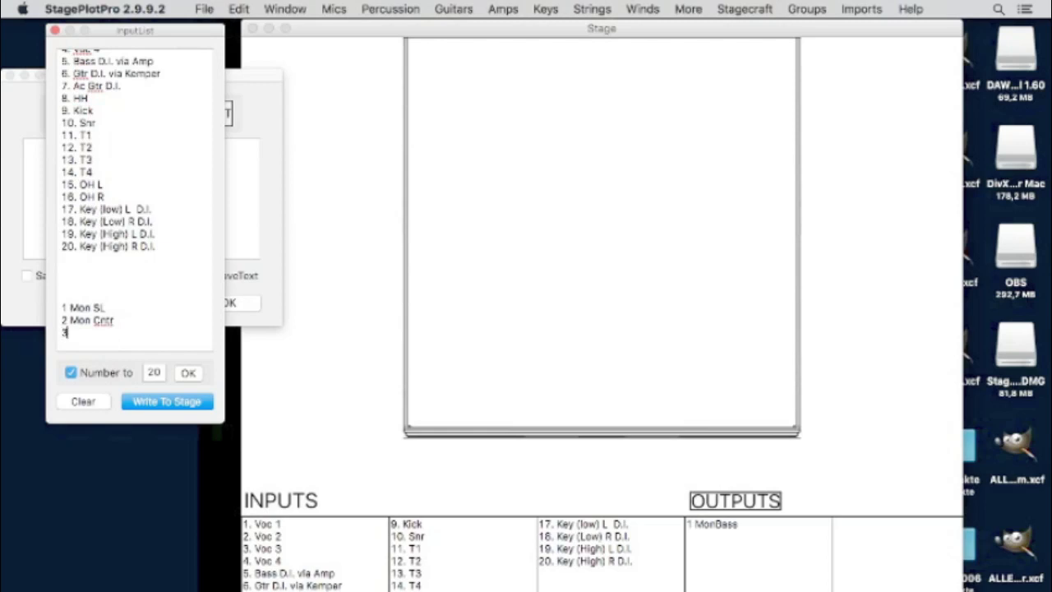
{"action": "type", "text": " Mon S"}
{"action": "type", "text": "R"}
{"action": "type", "text": "4 Mon"}
{"action": "type", "text": " Drm"}
{"action": "key", "text": "Return"}
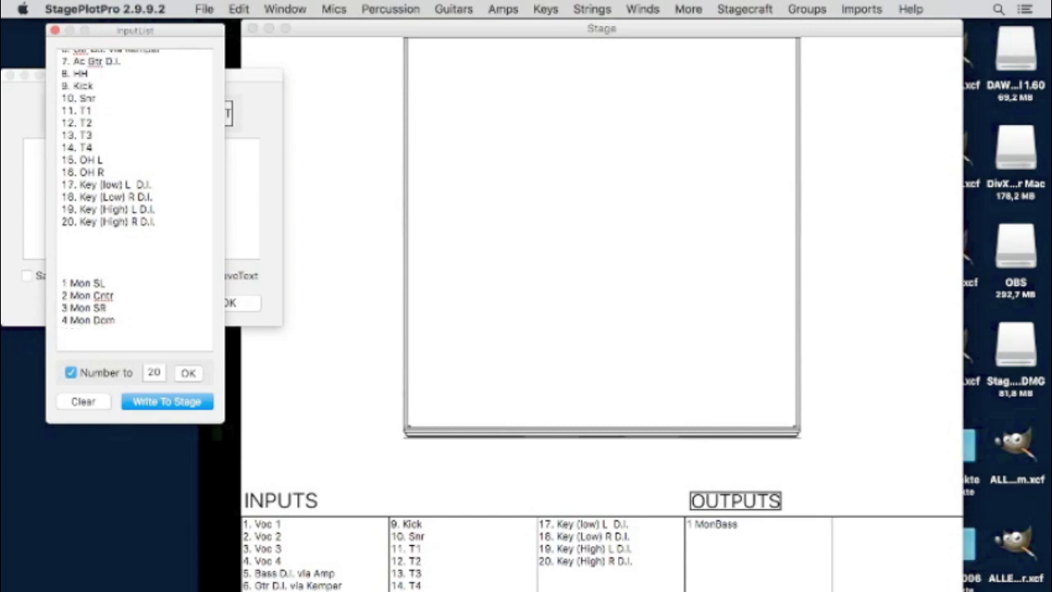
{"action": "type", "text": "5 Mon Key"}
{"action": "left_click", "coordinate": [166, 401]}
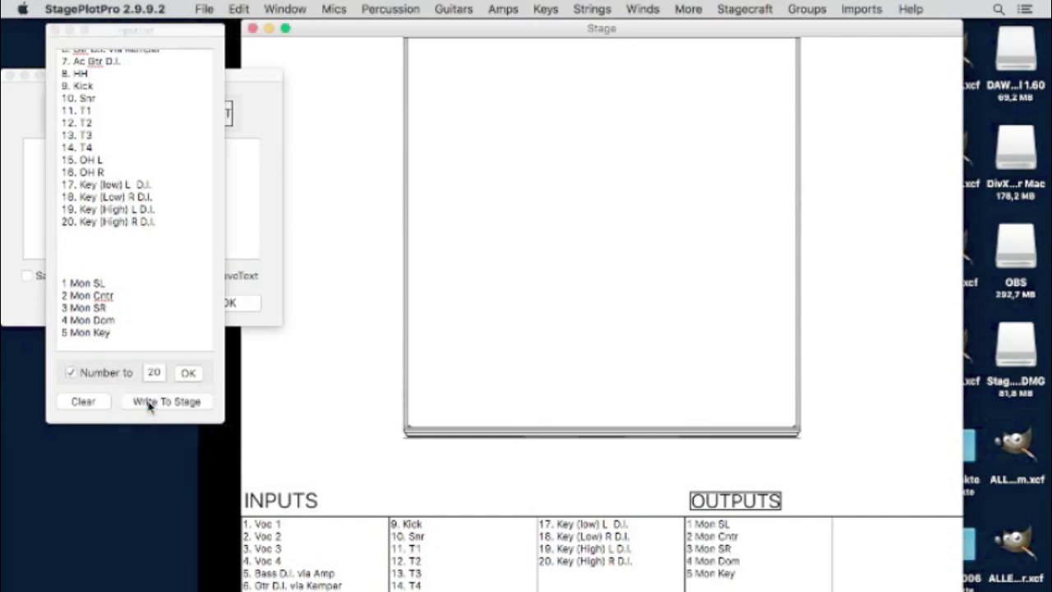
{"action": "left_click", "coordinate": [124, 329]}
{"action": "key", "text": "Return"}
{"action": "key", "text": "Return"}
{"action": "key", "text": "Return"}
{"action": "key", "text": "Return"}
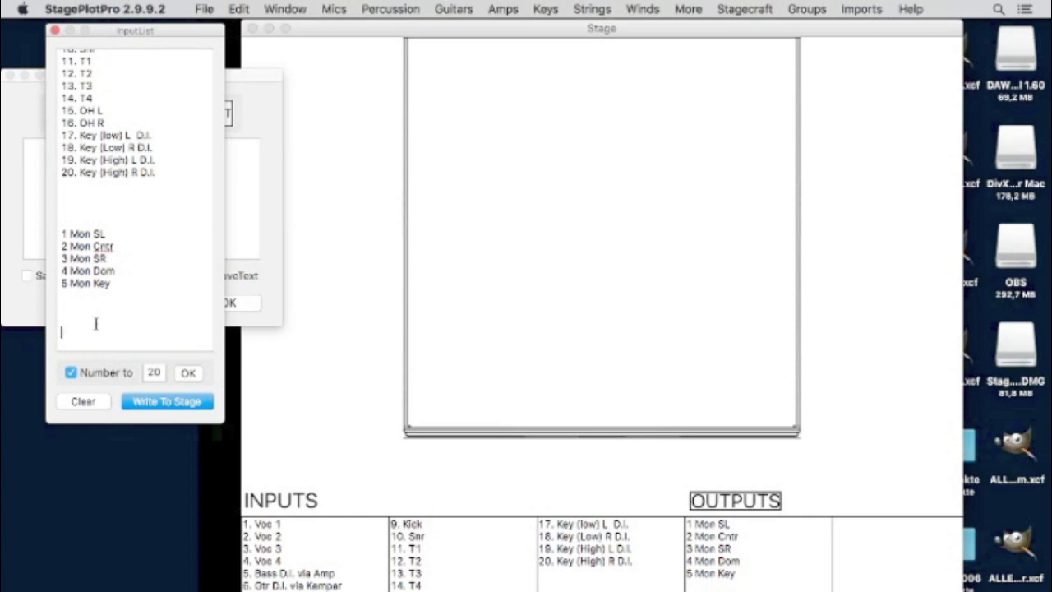
- Enter 12 Main R, 11 Main L, 10 Out R and 9 Out L and write them to the plot
{"action": "type", "text": "12"}
{"action": "type", "text": " Main "}
{"action": "type", "text": "R "}
{"action": "type", "text": "11 Main"}
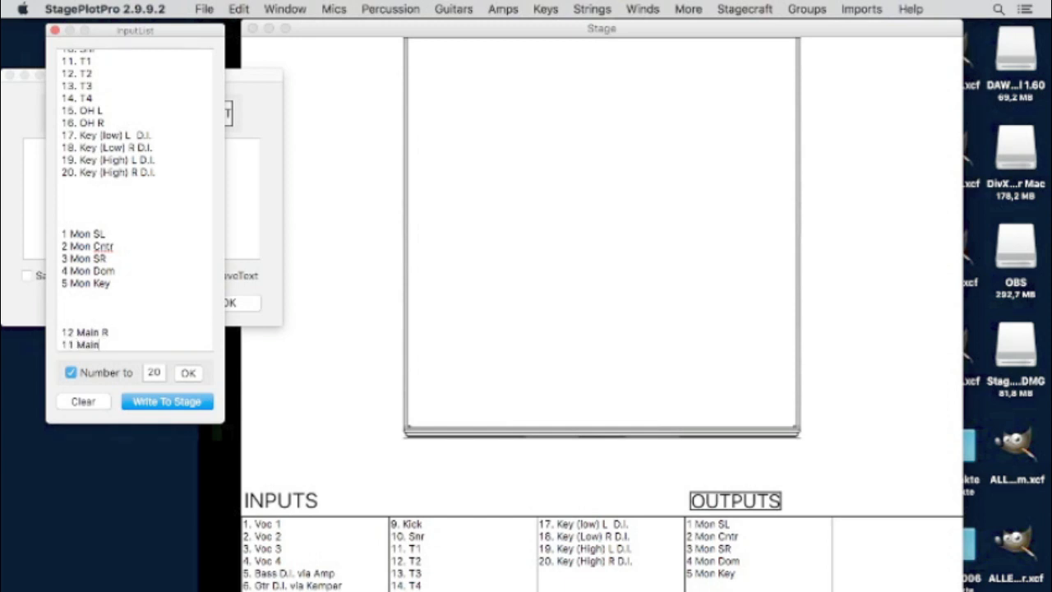
{"action": "type", "text": " L"}
{"action": "key", "text": "Return"}
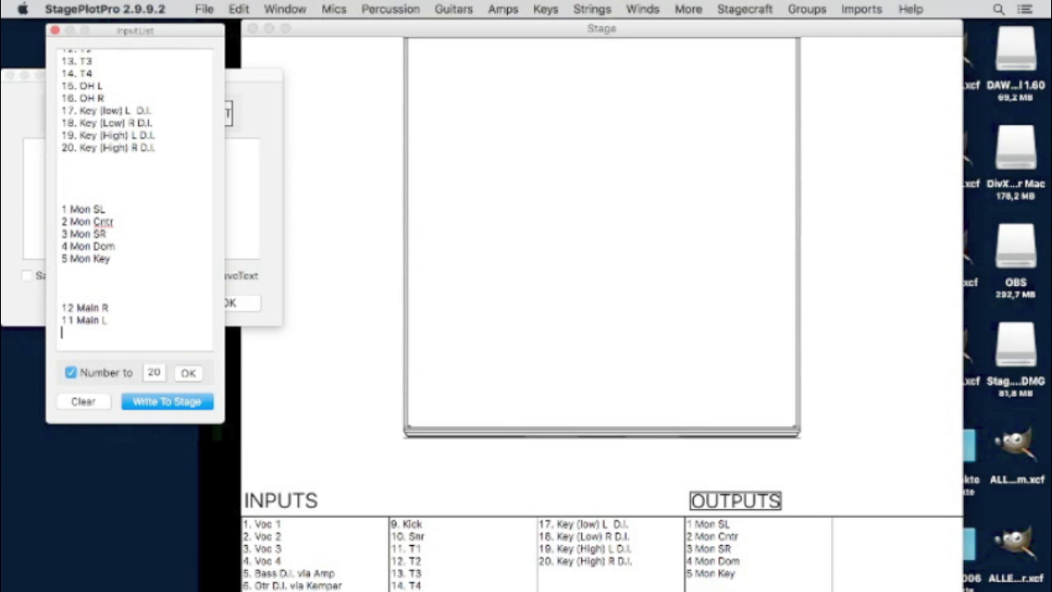
{"action": "type", "text": "10"}
{"action": "type", "text": "Out R 9"}
{"action": "type", "text": " Out L"}
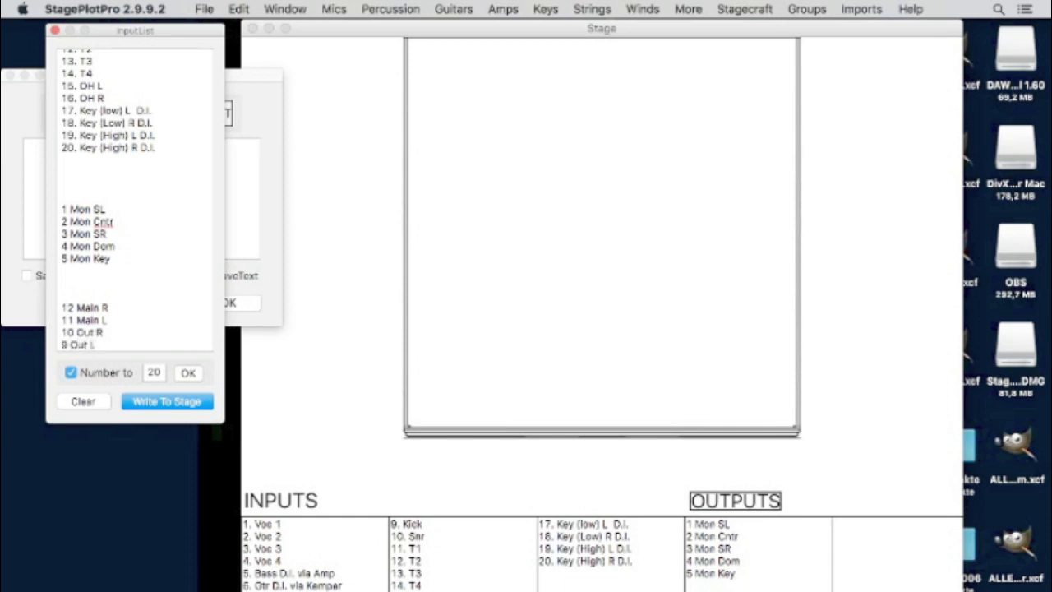
{"action": "left_click", "coordinate": [154, 401]}
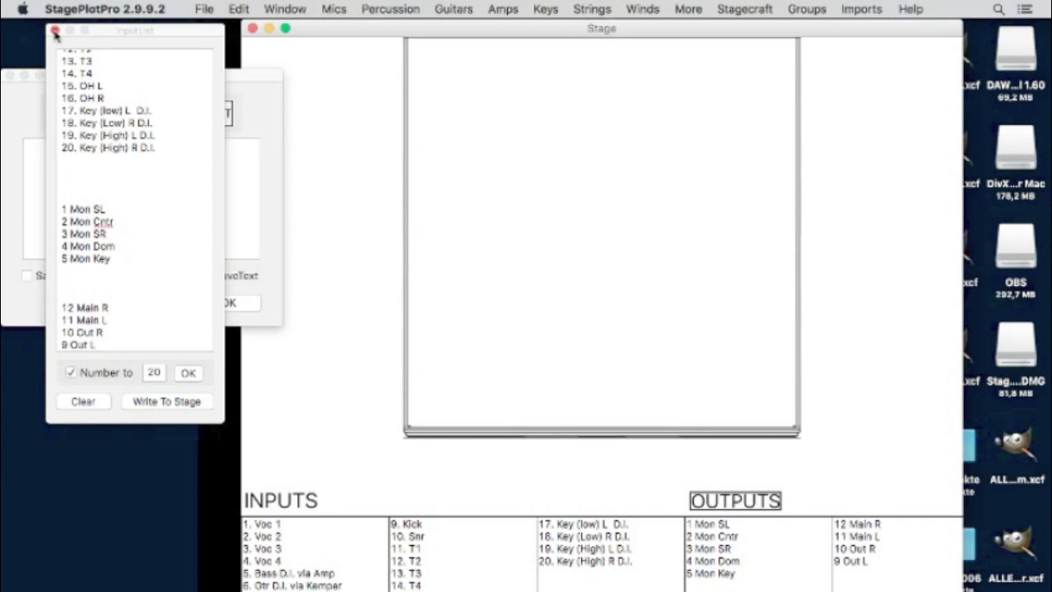
- Close the Input List editor and the Text dialog
{"action": "left_click", "coordinate": [177, 401]}
{"action": "left_click", "coordinate": [55, 31]}
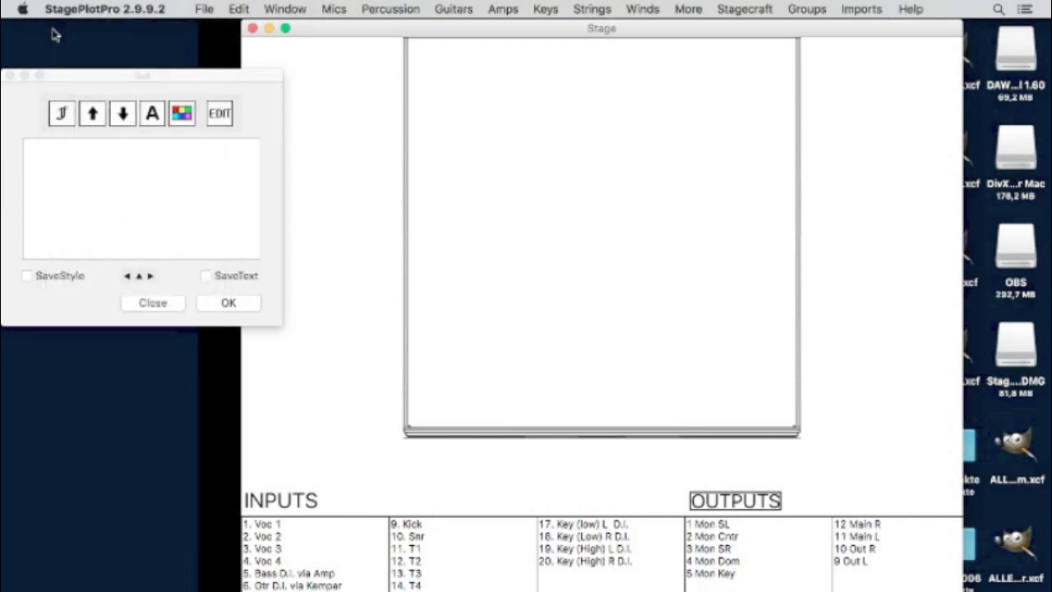
{"action": "left_click", "coordinate": [168, 303]}
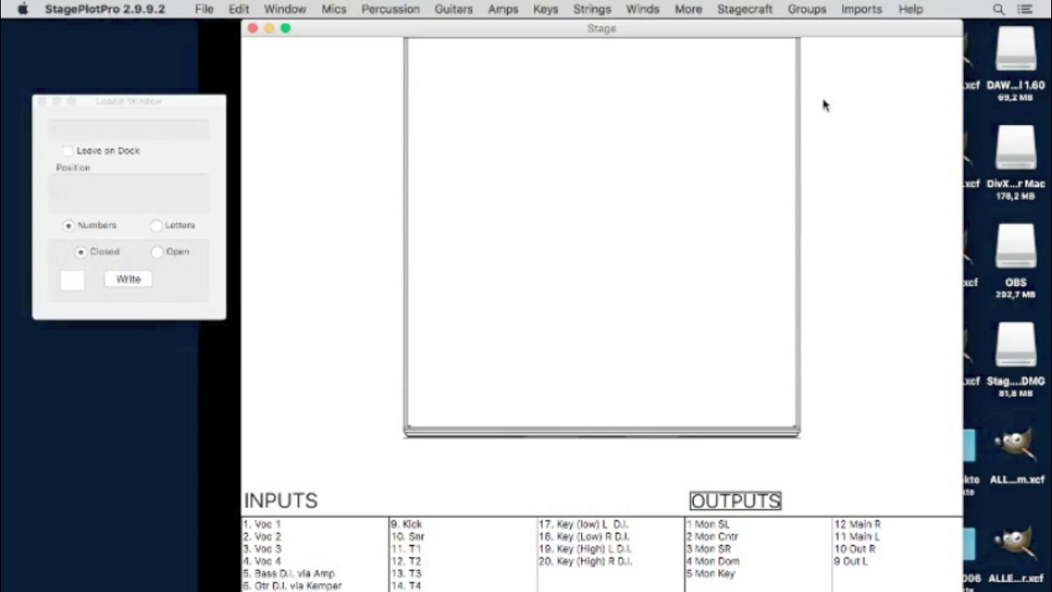
- Hang a Stagecraft curtain backdrop across the top of the stage
{"action": "left_click", "coordinate": [796, 8]}
{"action": "mouse_move", "coordinate": [761, 8]}
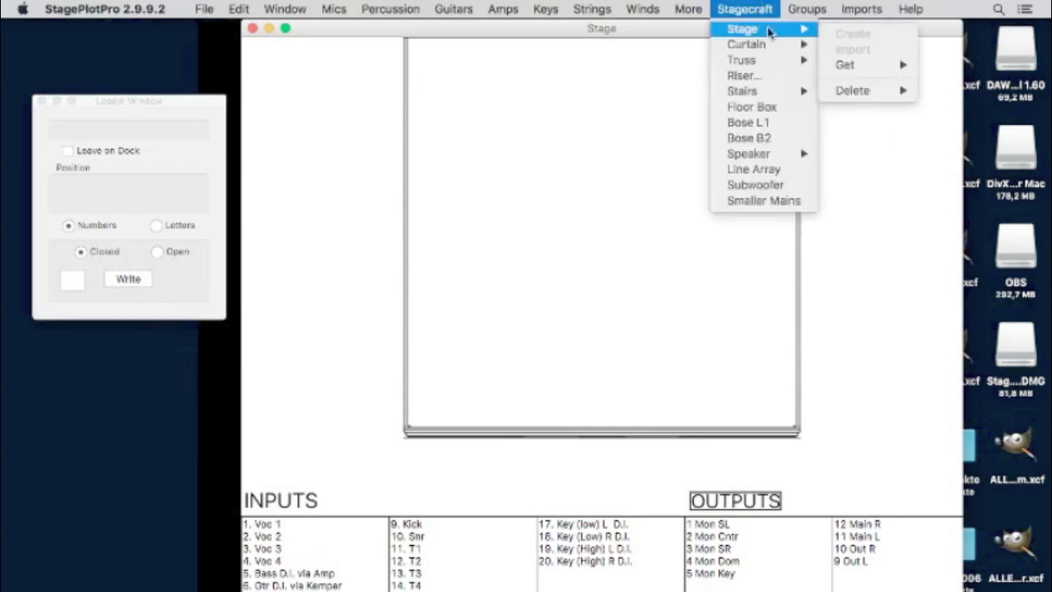
{"action": "mouse_move", "coordinate": [776, 45]}
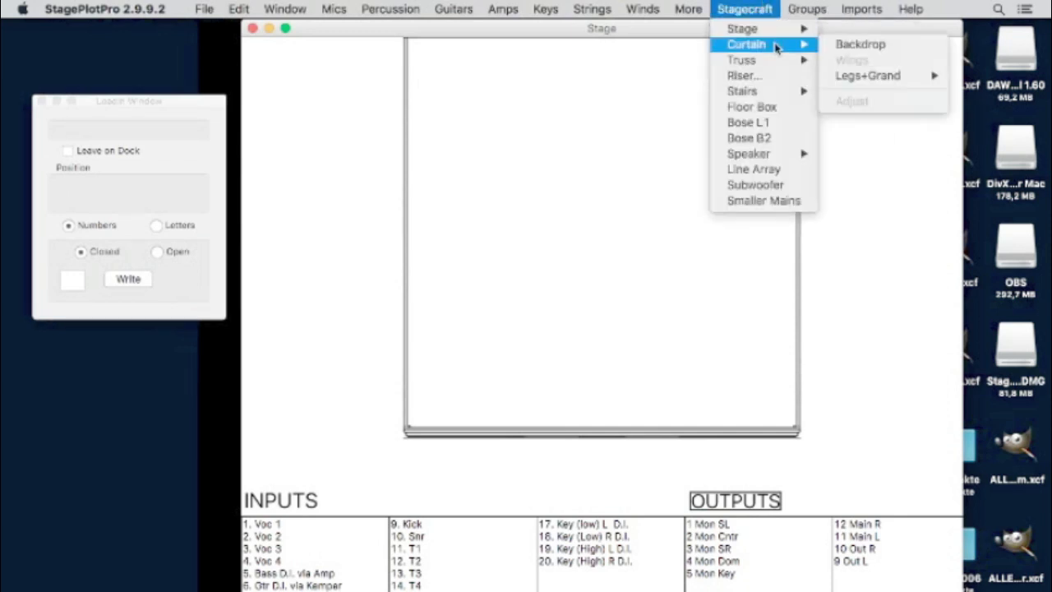
{"action": "left_click", "coordinate": [870, 45]}
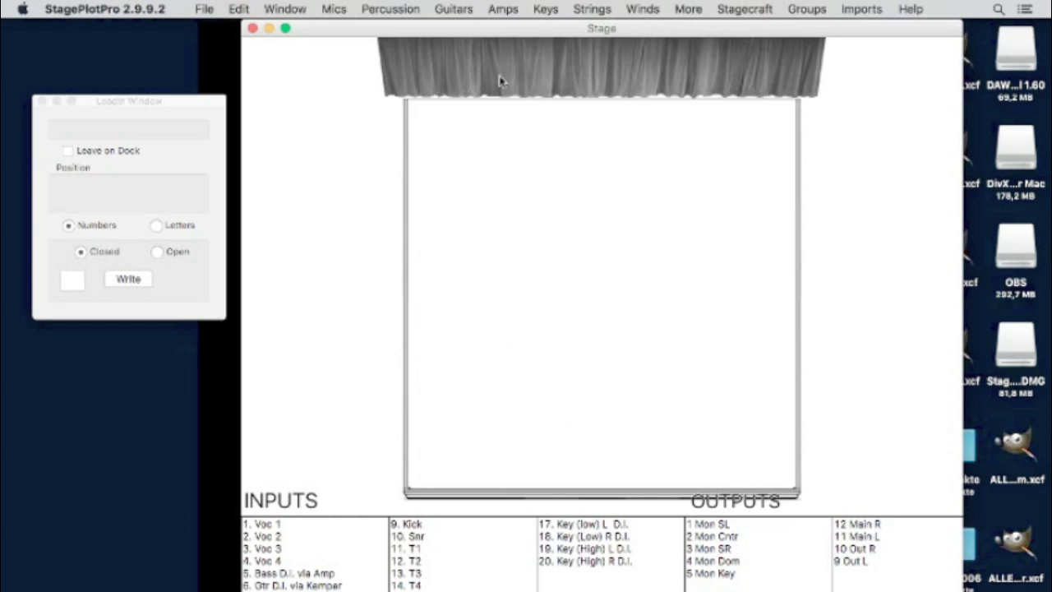
{"action": "left_click", "coordinate": [728, 7]}
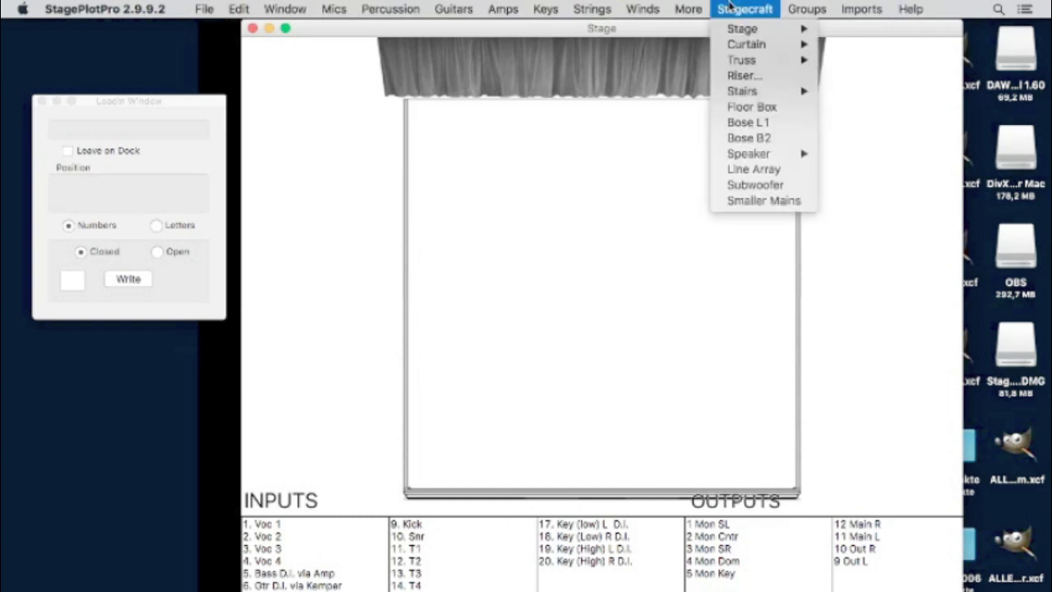
- Add a 2 by 2 m drum riser, 60 high, at top centre of the stage
{"action": "mouse_move", "coordinate": [681, 4]}
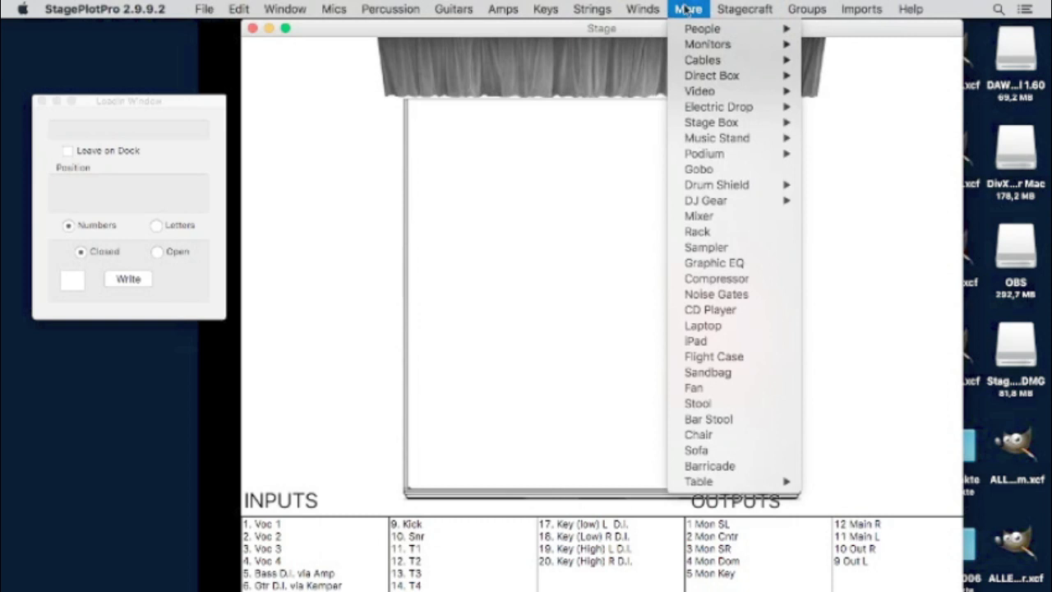
{"action": "mouse_move", "coordinate": [345, 6]}
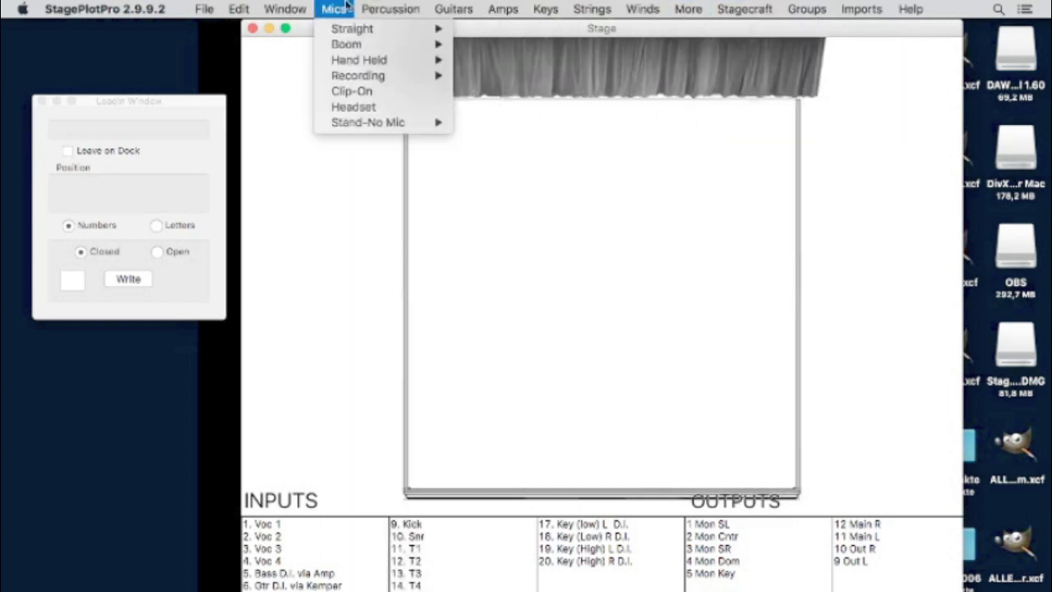
{"action": "mouse_move", "coordinate": [753, 5]}
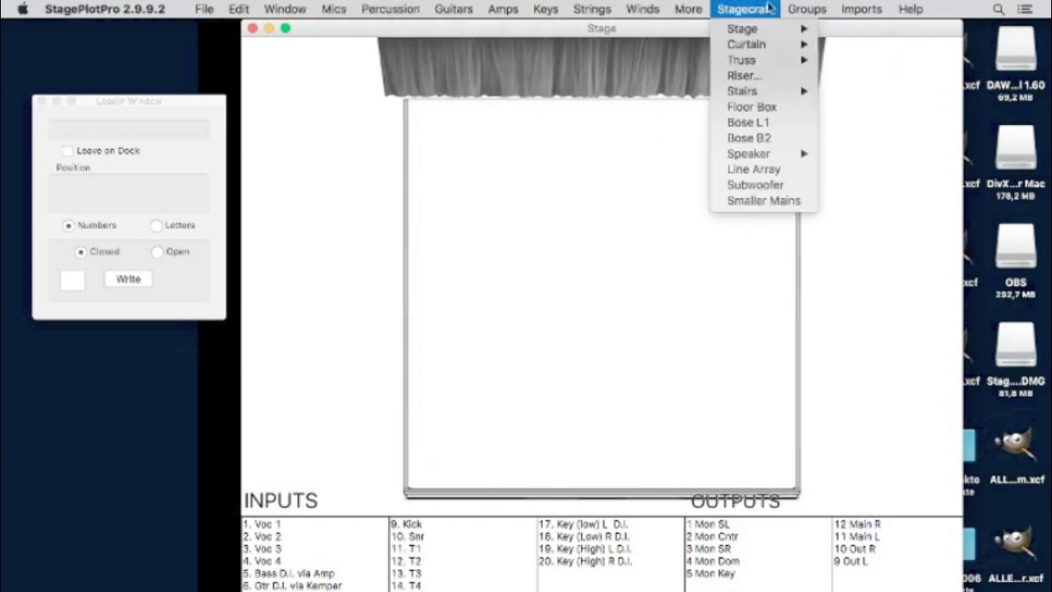
{"action": "left_click", "coordinate": [750, 76]}
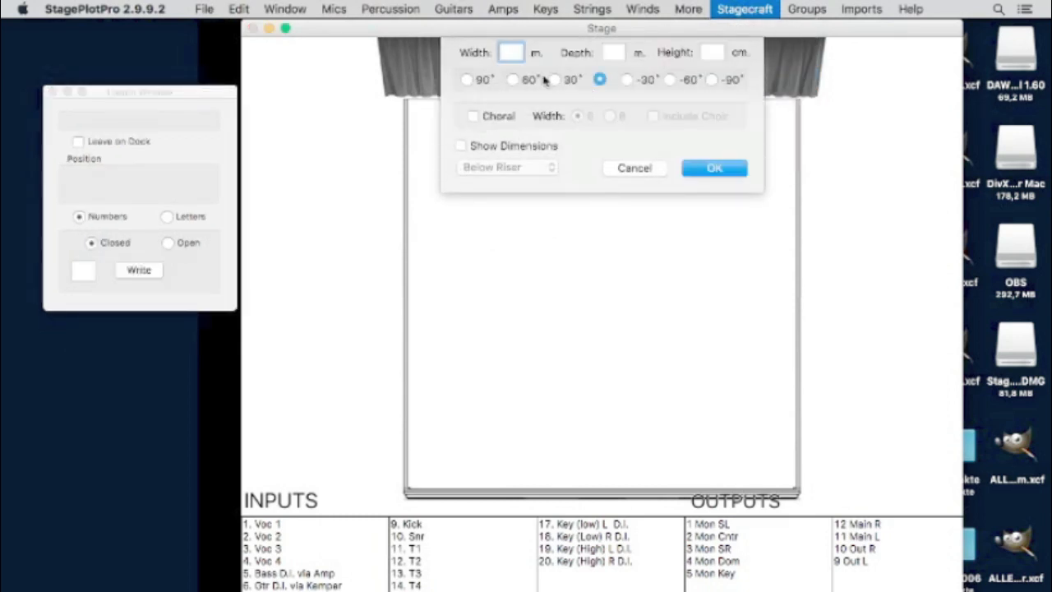
{"action": "type", "text": "2"}
{"action": "left_click", "coordinate": [608, 51]}
{"action": "type", "text": "2"}
{"action": "left_click", "coordinate": [712, 51]}
{"action": "type", "text": "60"}
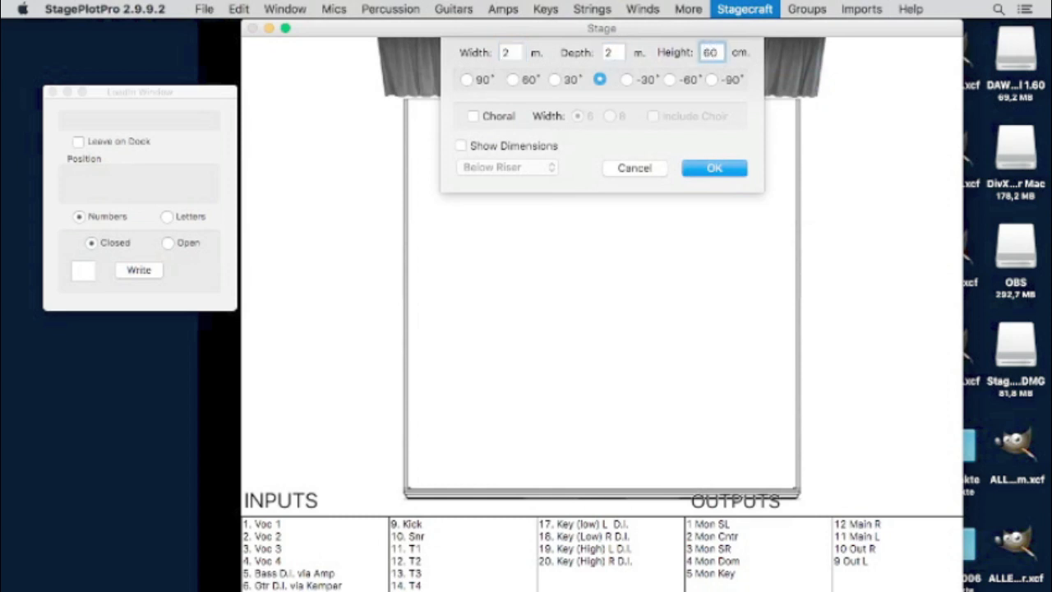
{"action": "left_click", "coordinate": [728, 167]}
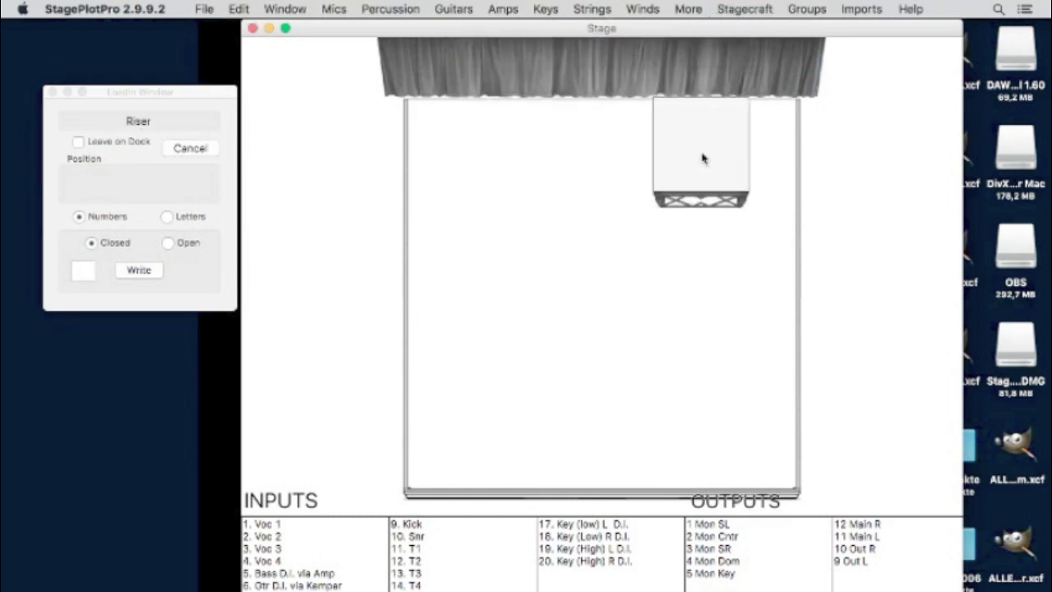
{"action": "left_click", "coordinate": [694, 152]}
{"action": "left_click_drag", "start_coordinate": [682, 164], "coordinate": [586, 172]}
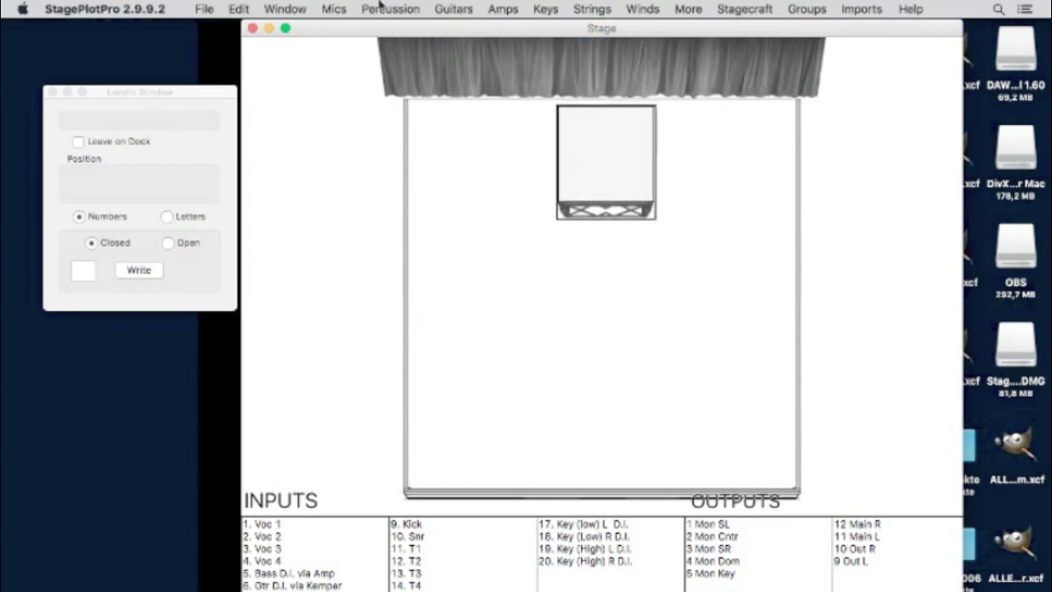
- Set a Four Toms drum kit on the riser
{"action": "left_click", "coordinate": [411, 9]}
{"action": "mouse_move", "coordinate": [427, 31]}
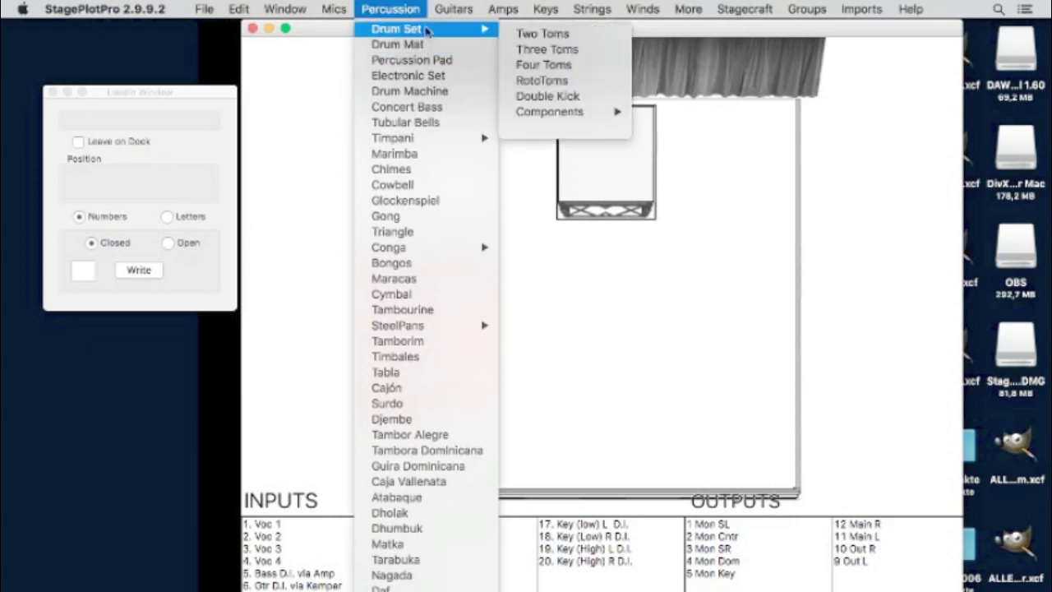
{"action": "left_click", "coordinate": [545, 66]}
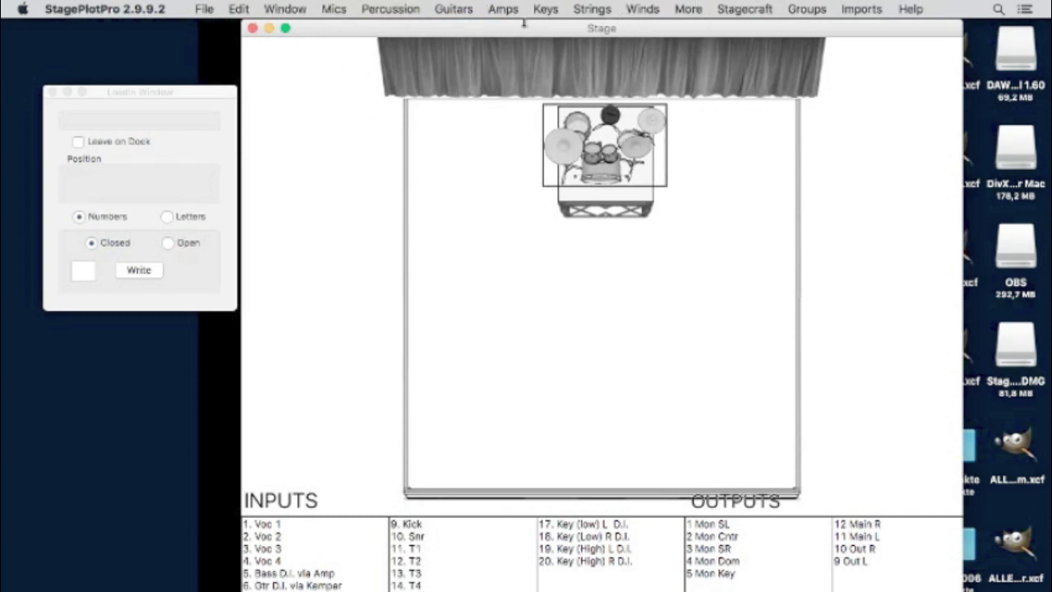
{"action": "left_click", "coordinate": [338, 9]}
{"action": "mouse_move", "coordinate": [355, 29]}
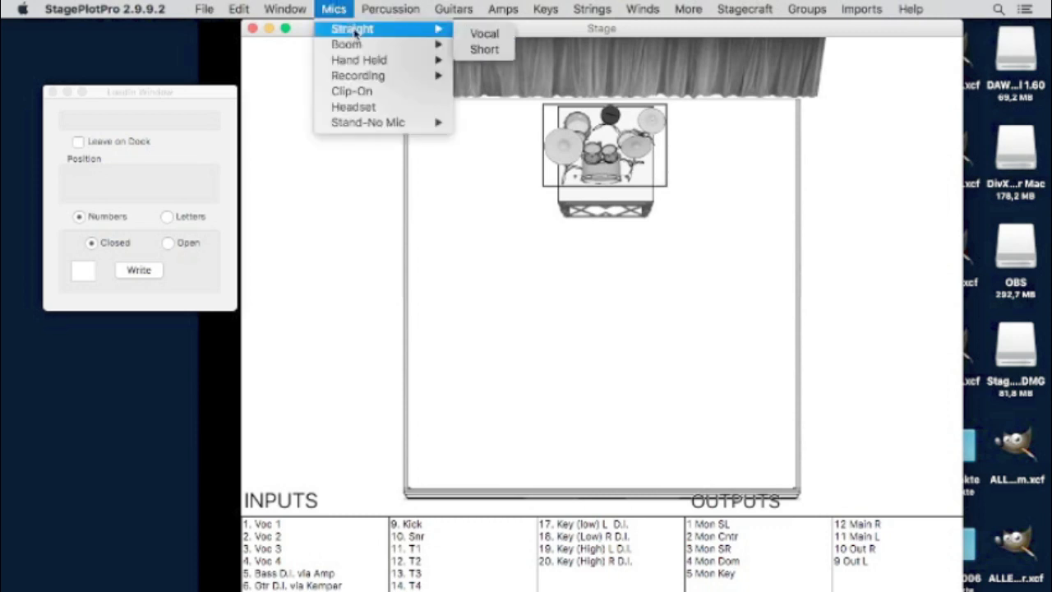
- Add a straight vocal mic and a dynamic vocal boom mic at front stage right
{"action": "left_click", "coordinate": [484, 34]}
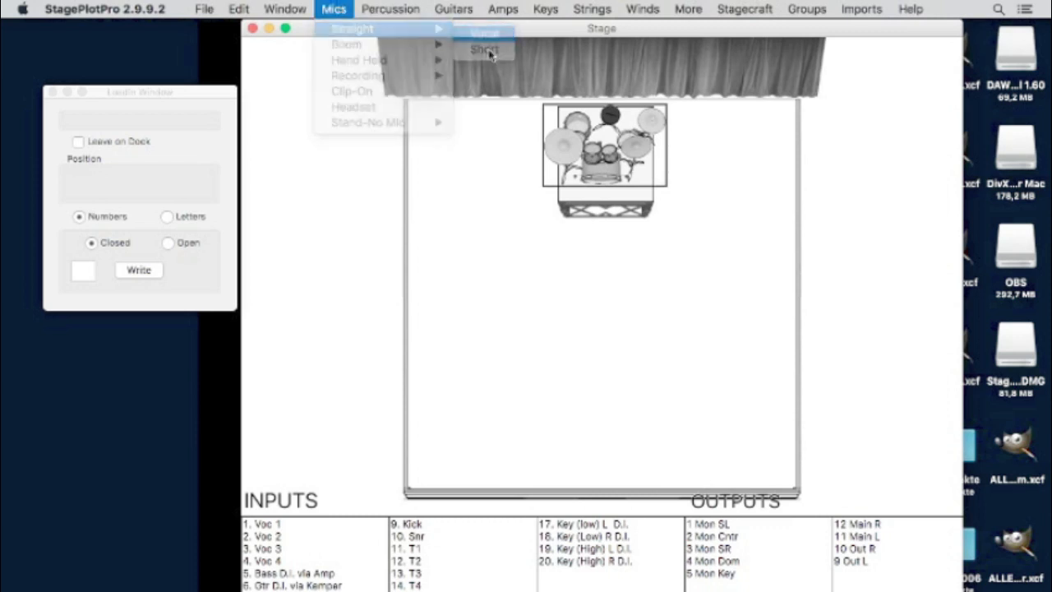
{"action": "left_click_drag", "start_coordinate": [465, 420], "coordinate": [615, 429]}
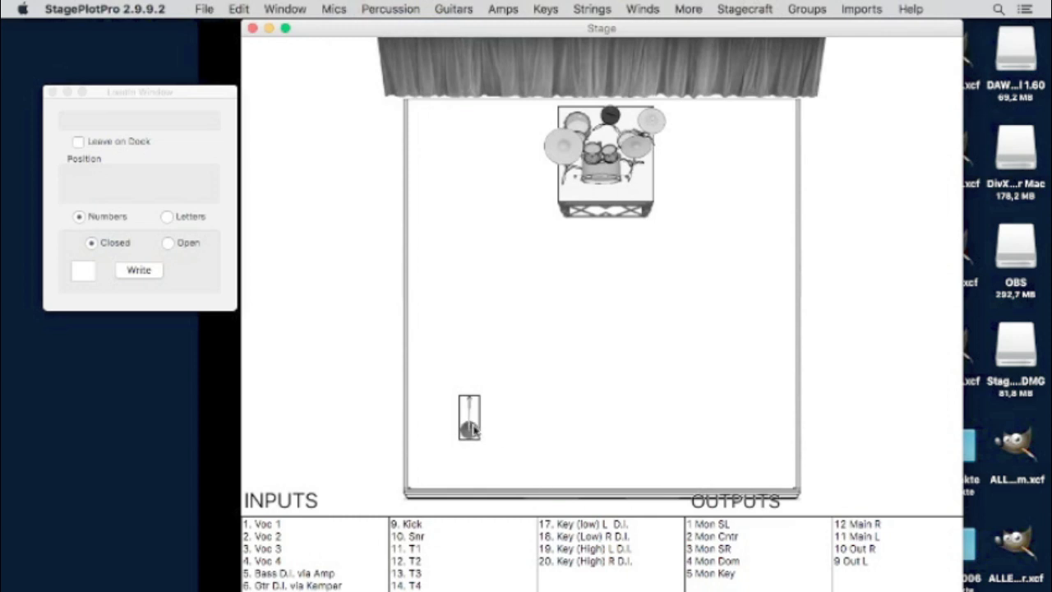
{"action": "left_click", "coordinate": [342, 8]}
{"action": "mouse_move", "coordinate": [346, 44]}
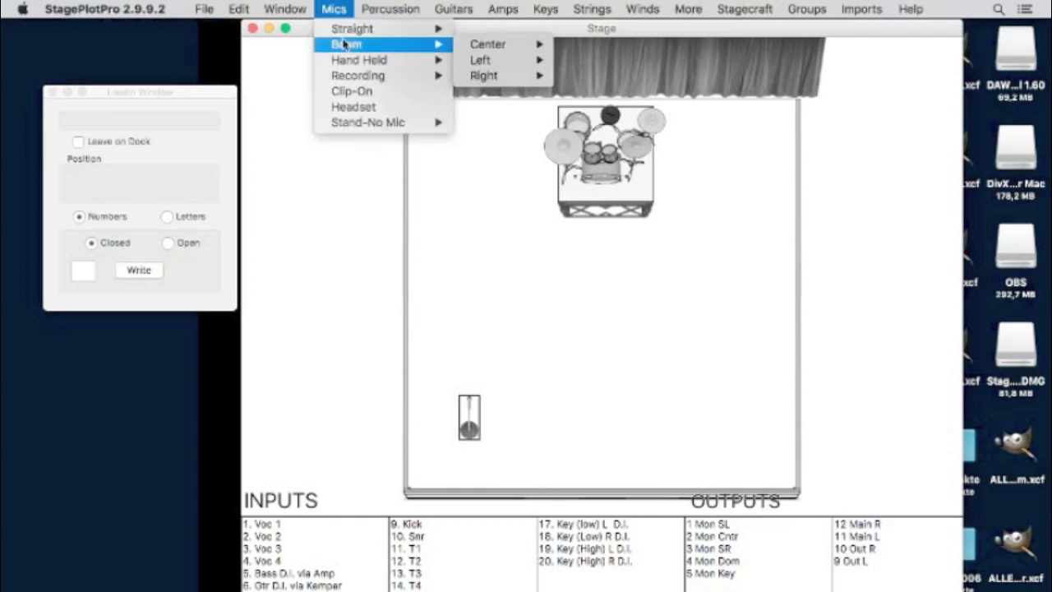
{"action": "mouse_move", "coordinate": [488, 44]}
{"action": "mouse_move", "coordinate": [606, 49]}
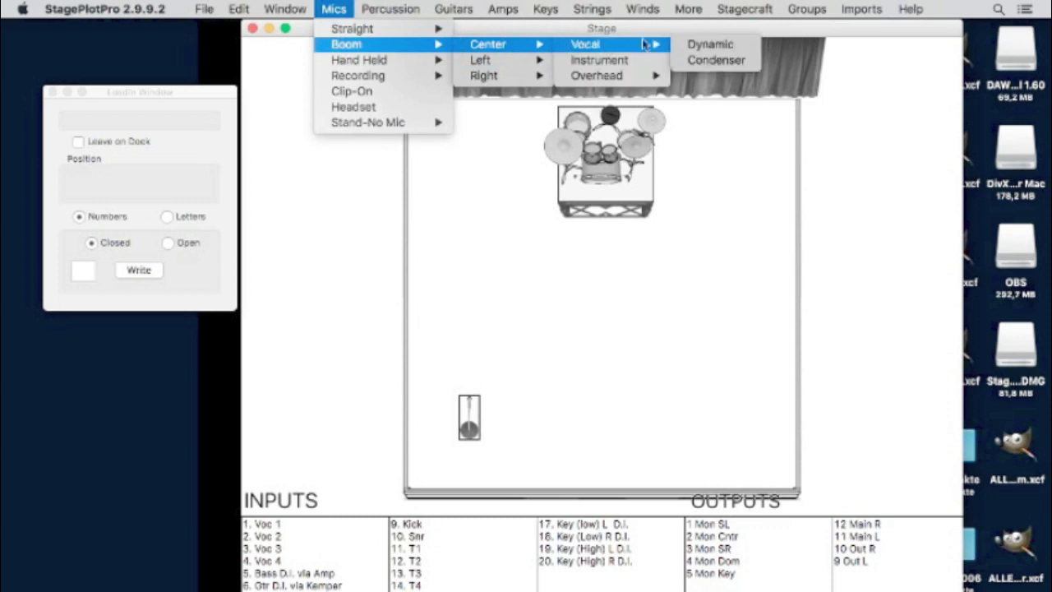
{"action": "left_click", "coordinate": [731, 45]}
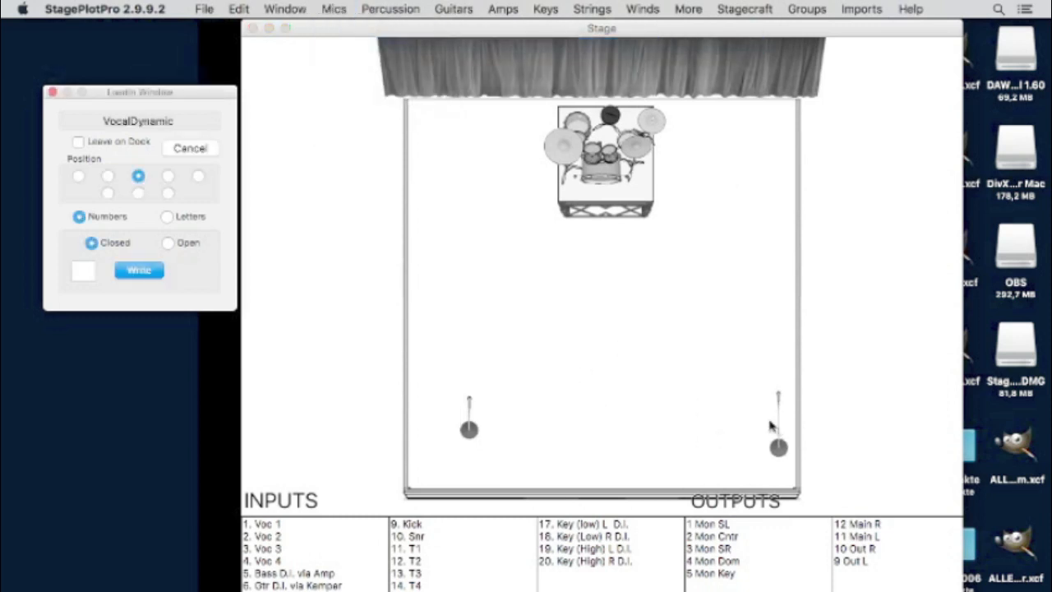
{"action": "left_click", "coordinate": [726, 399]}
- Arrange the mic stands across the front, with one centre stage before the drums
{"action": "left_click_drag", "start_coordinate": [472, 431], "coordinate": [603, 439]}
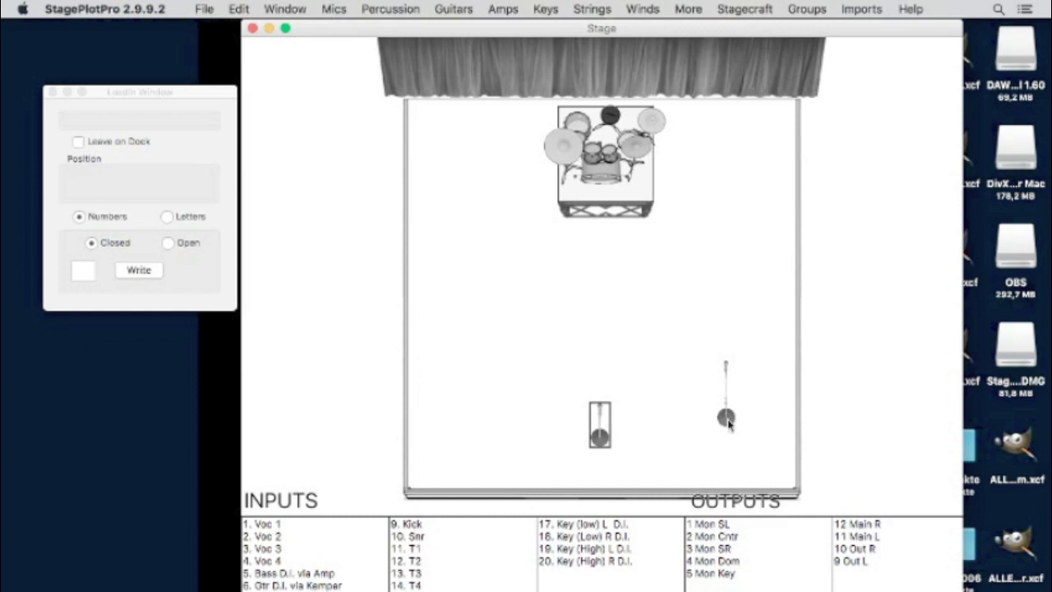
{"action": "left_click_drag", "start_coordinate": [498, 425], "coordinate": [654, 300]}
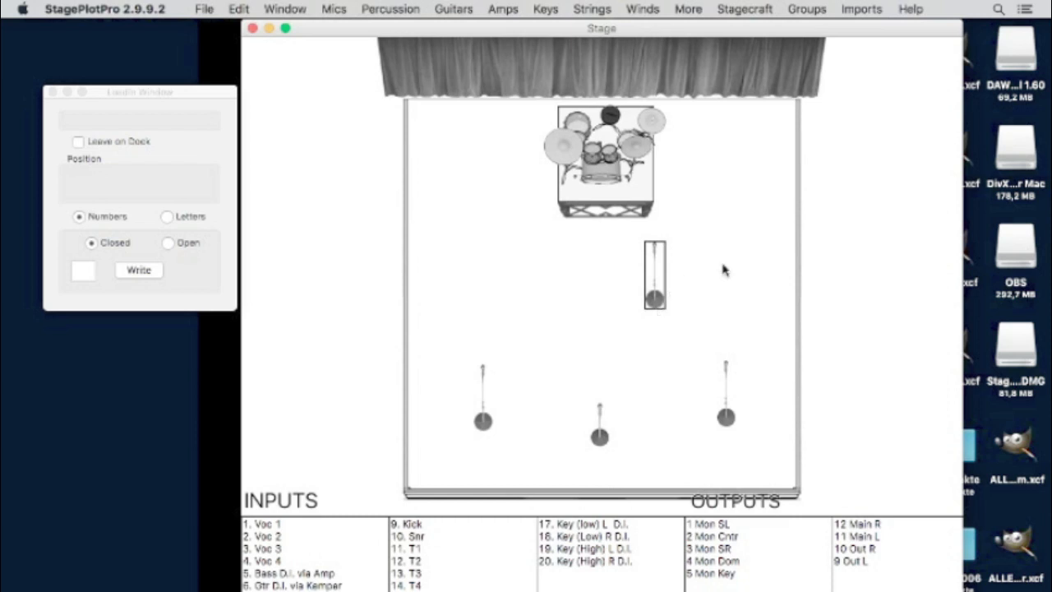
{"action": "left_click", "coordinate": [333, 8]}
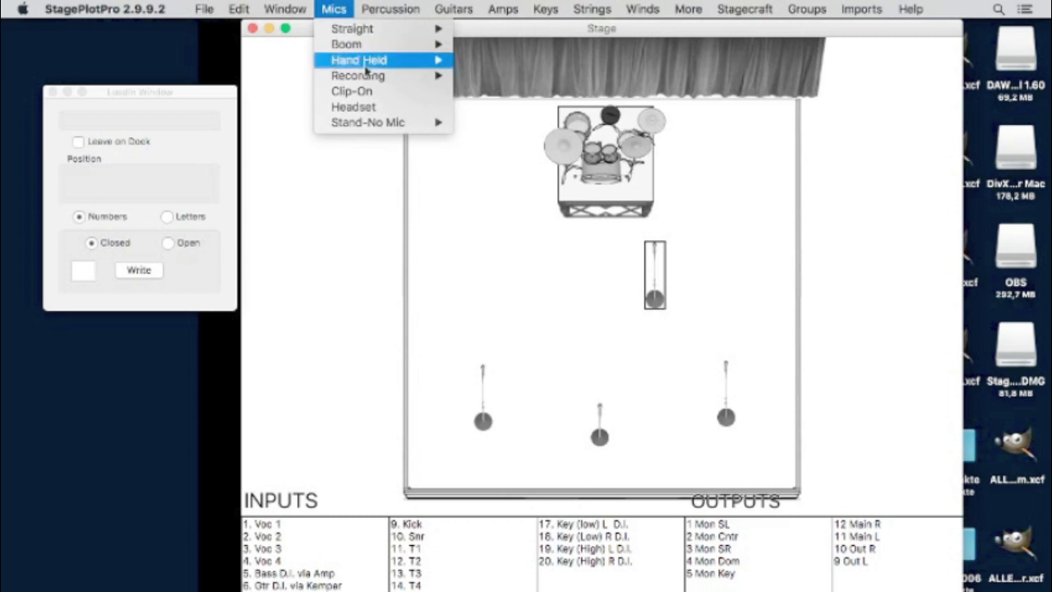
- Place a wireless handheld mic at front centre, between the two front mic stands
{"action": "mouse_move", "coordinate": [383, 60]}
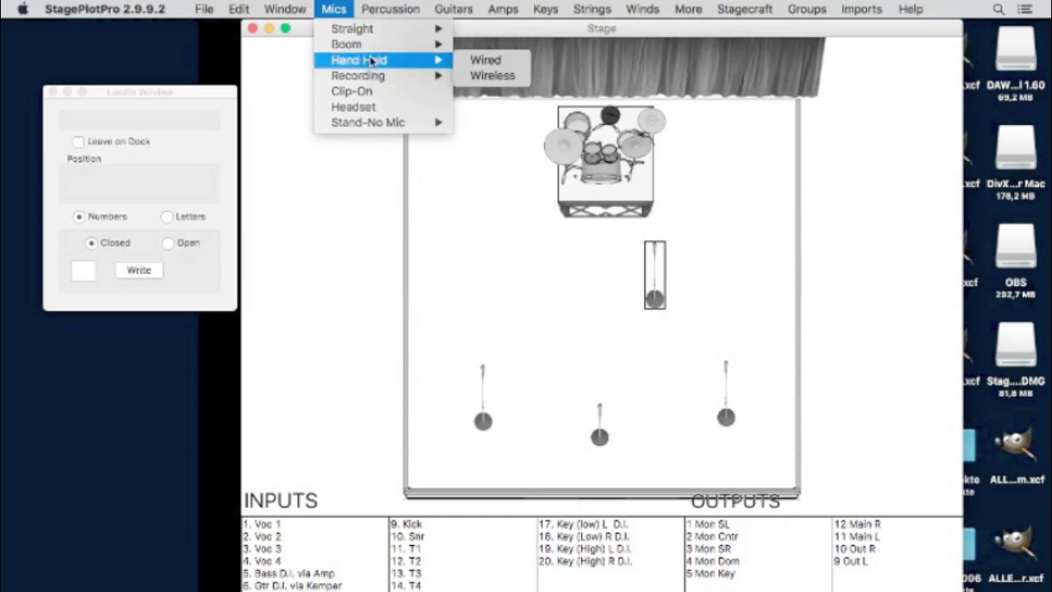
{"action": "left_click", "coordinate": [517, 79]}
{"action": "left_click", "coordinate": [612, 393]}
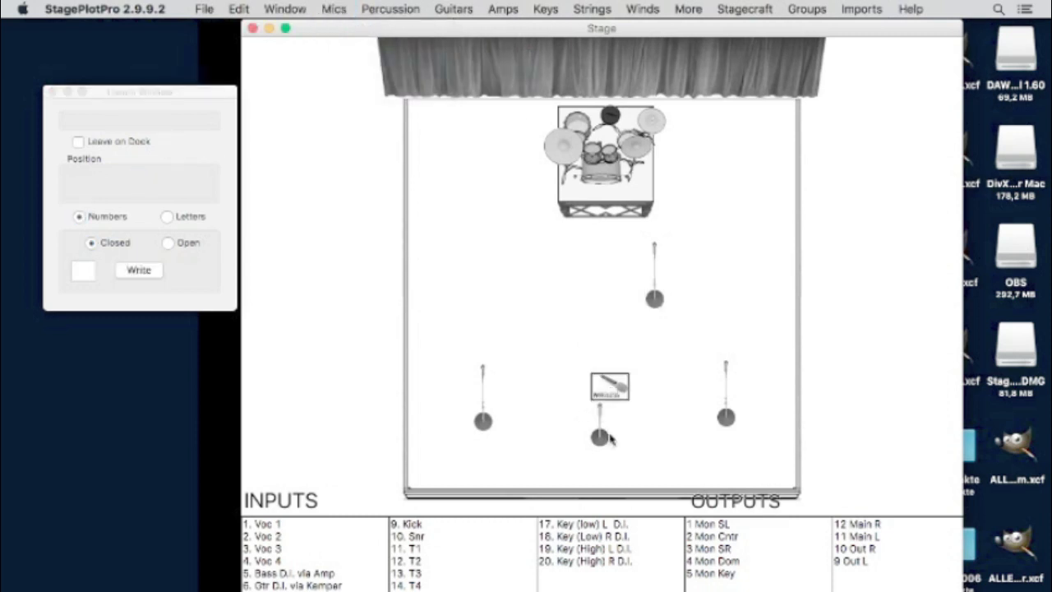
{"action": "left_click", "coordinate": [600, 391]}
{"action": "left_click_drag", "start_coordinate": [621, 389], "coordinate": [615, 419]}
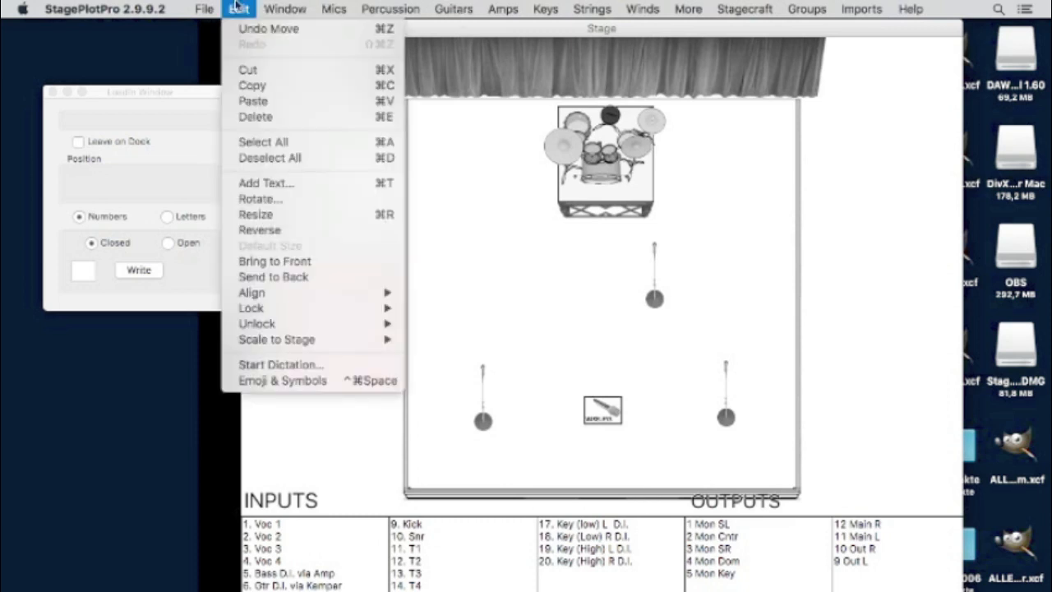
- Rotate the wireless mic to a diagonal angle
{"action": "left_click", "coordinate": [277, 200]}
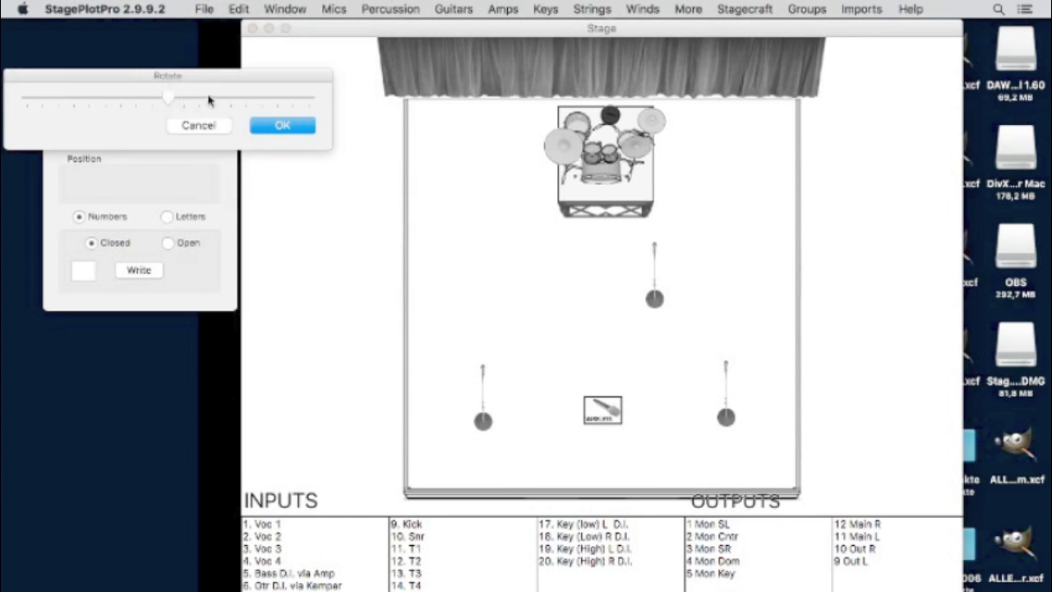
{"action": "left_click_drag", "start_coordinate": [173, 101], "coordinate": [79, 111]}
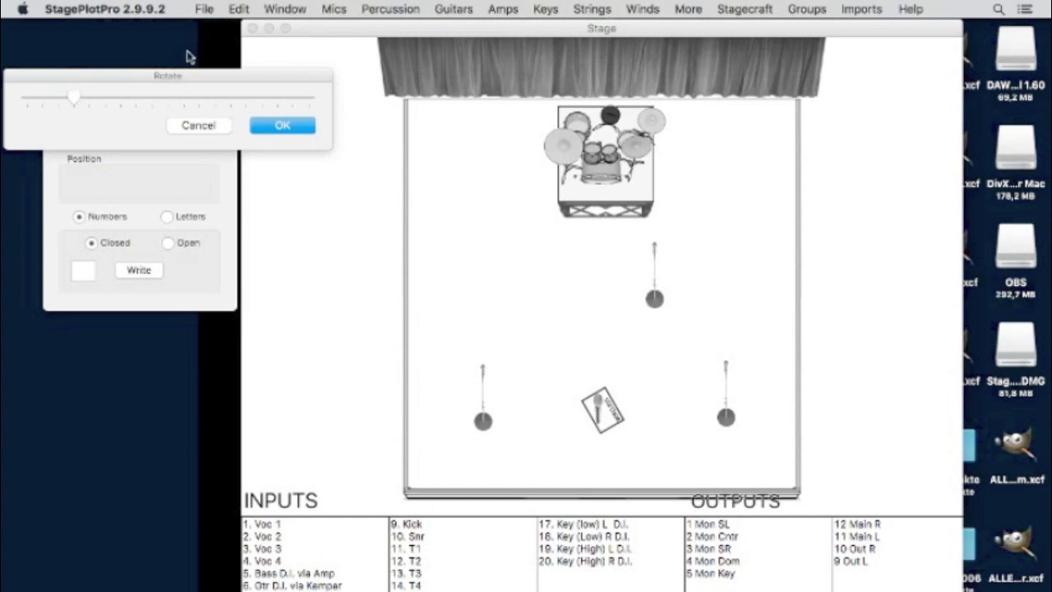
{"action": "left_click_drag", "start_coordinate": [195, 78], "coordinate": [336, 83]}
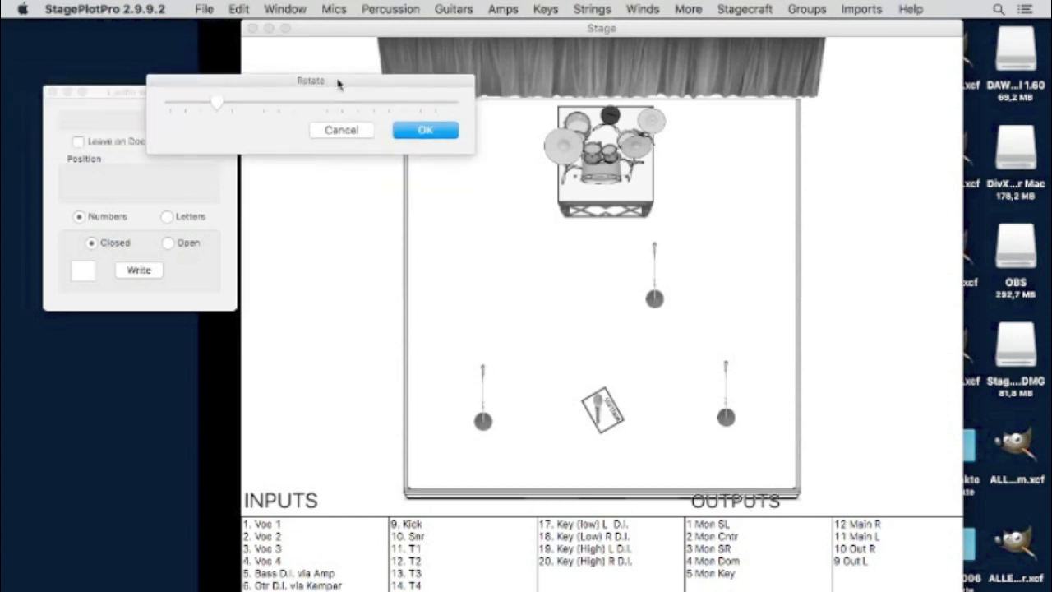
{"action": "left_click", "coordinate": [516, 277]}
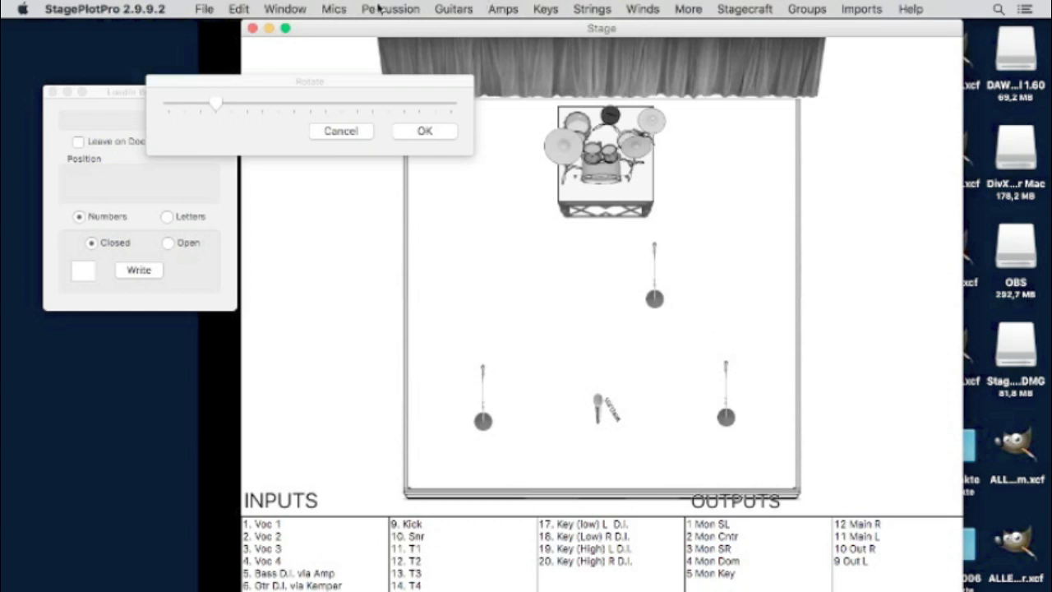
{"action": "left_click", "coordinate": [456, 10]}
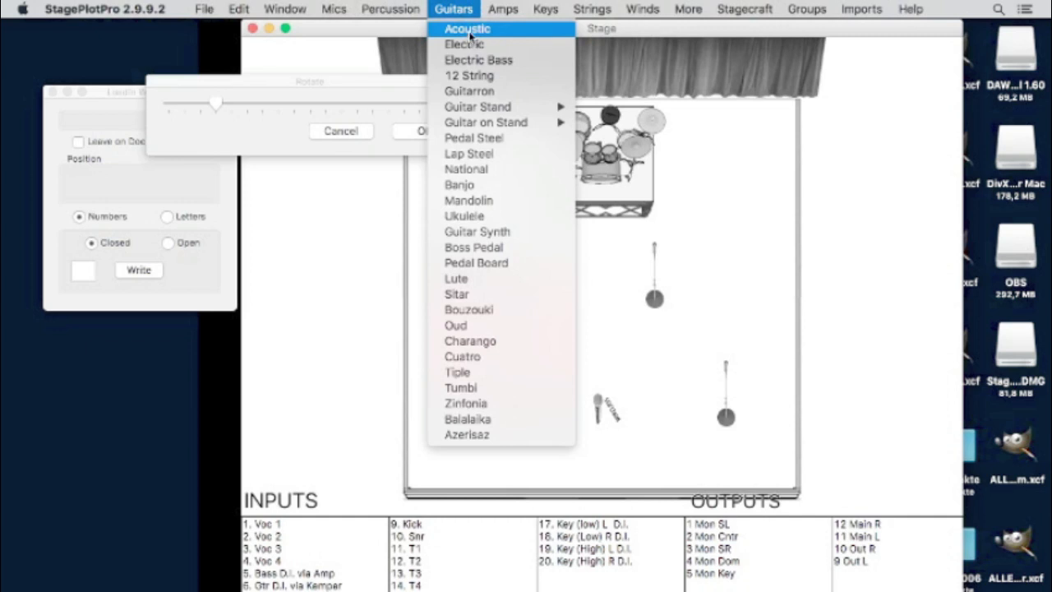
{"action": "left_click", "coordinate": [471, 45]}
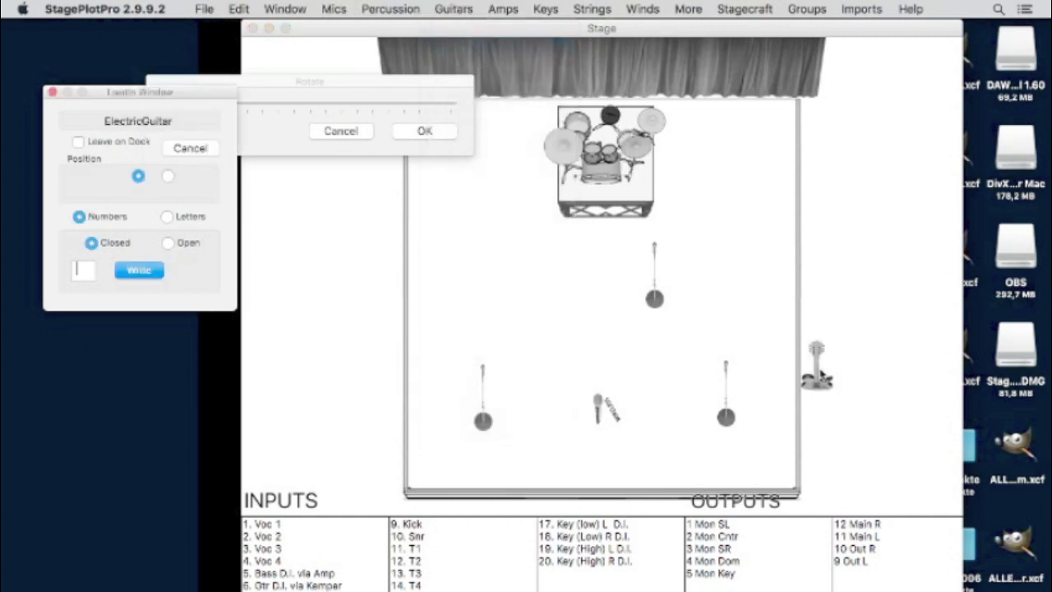
{"action": "left_click", "coordinate": [762, 327]}
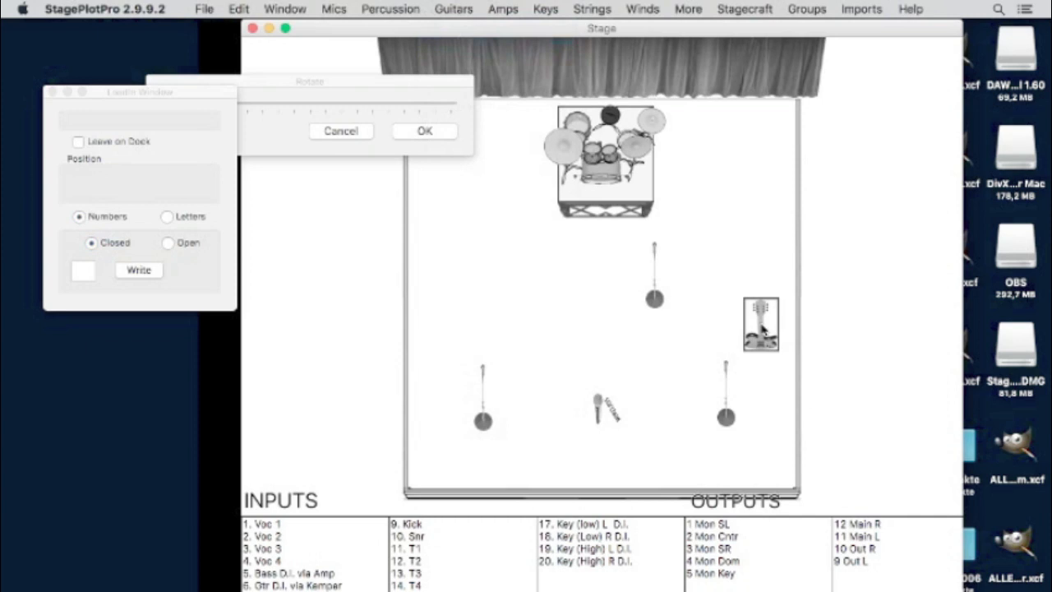
{"action": "key", "text": "BackSpace"}
{"action": "left_click", "coordinate": [441, 8]}
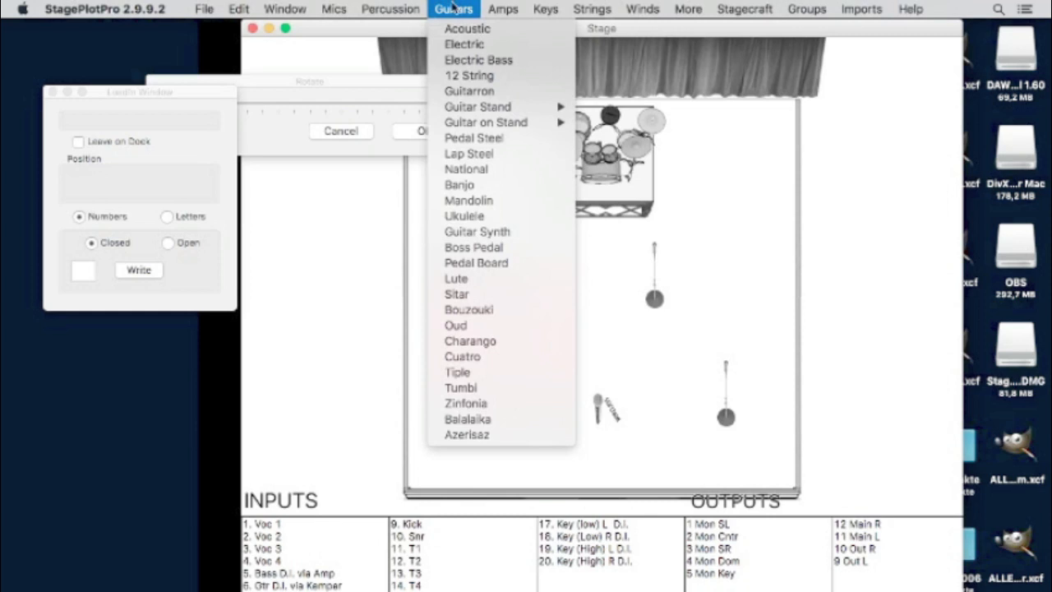
- Add a vertical EightTens bass cabinet at upper stage left beside the drum riser
{"action": "mouse_move", "coordinate": [503, 9]}
{"action": "mouse_move", "coordinate": [531, 31]}
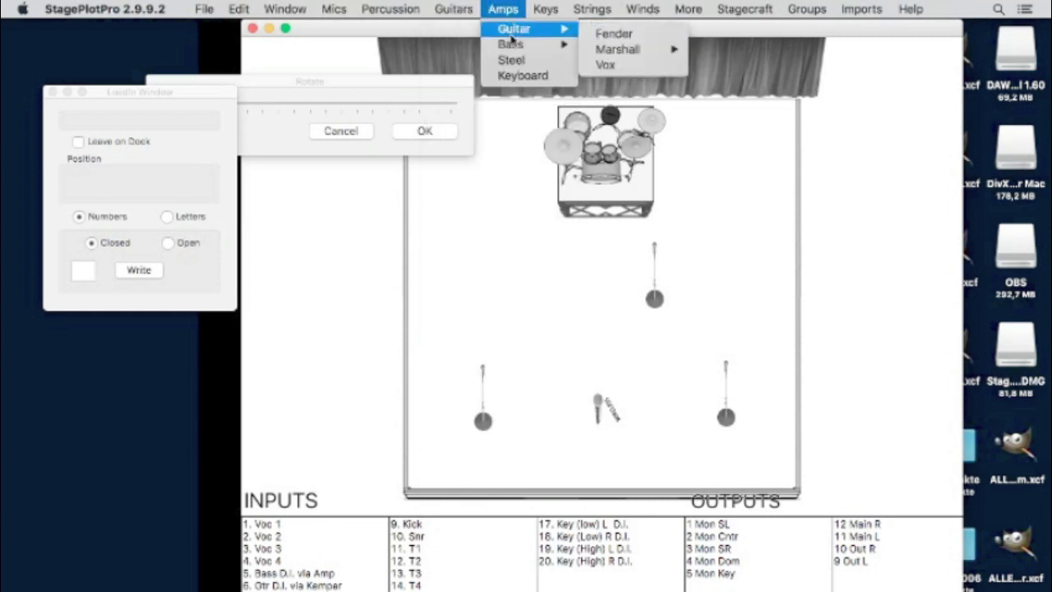
{"action": "mouse_move", "coordinate": [516, 48]}
{"action": "mouse_move", "coordinate": [643, 61]}
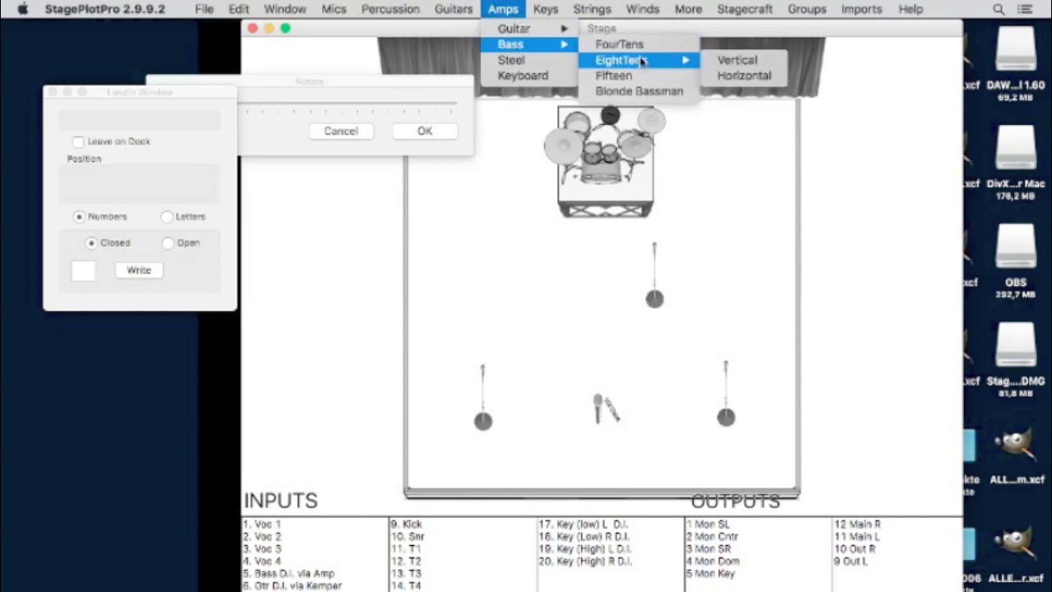
{"action": "left_click", "coordinate": [728, 61]}
{"action": "left_click_drag", "start_coordinate": [477, 203], "coordinate": [457, 232]}
{"action": "left_click", "coordinate": [458, 232]}
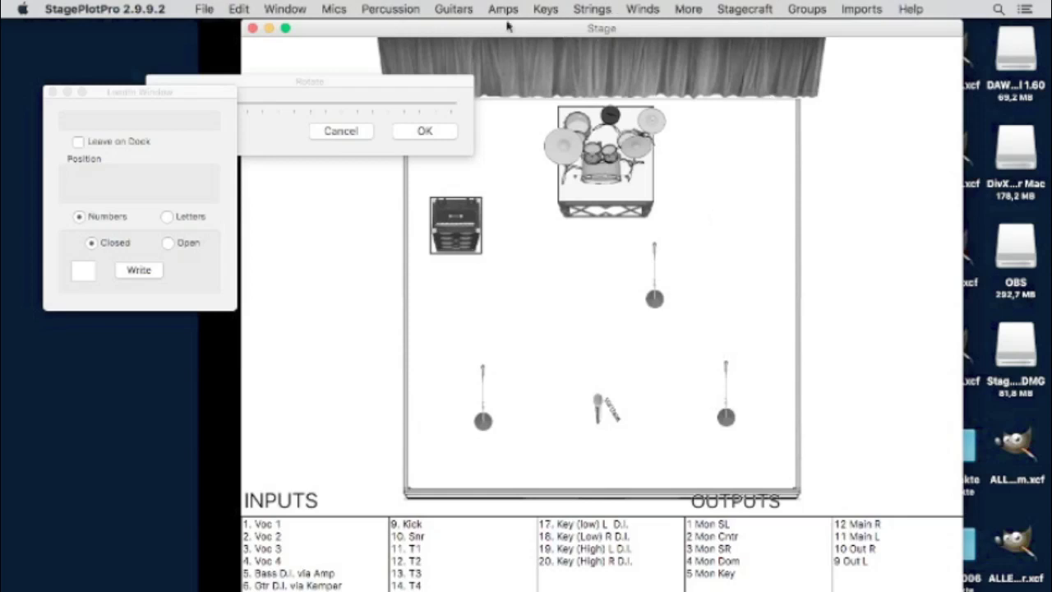
{"action": "left_click", "coordinate": [453, 9]}
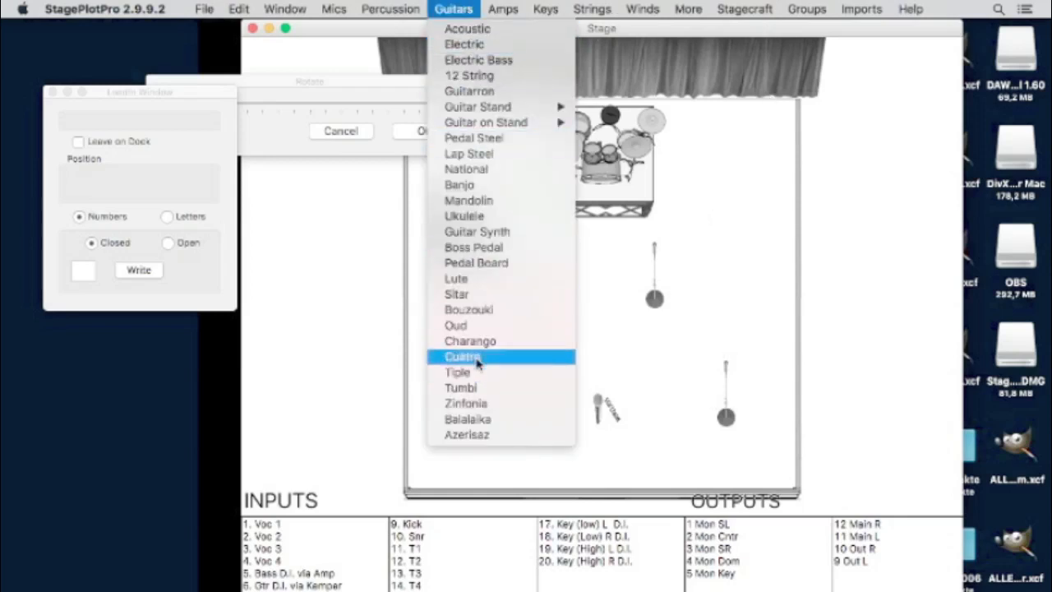
{"action": "mouse_move", "coordinate": [861, 8]}
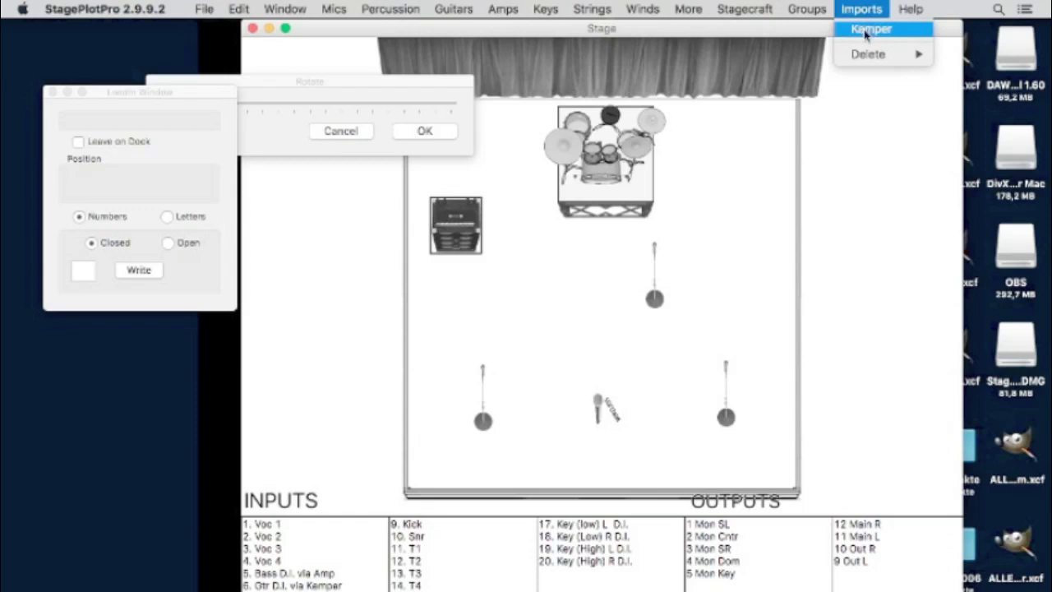
- Place the imported Kemper amp image on the stage
{"action": "left_click", "coordinate": [865, 32]}
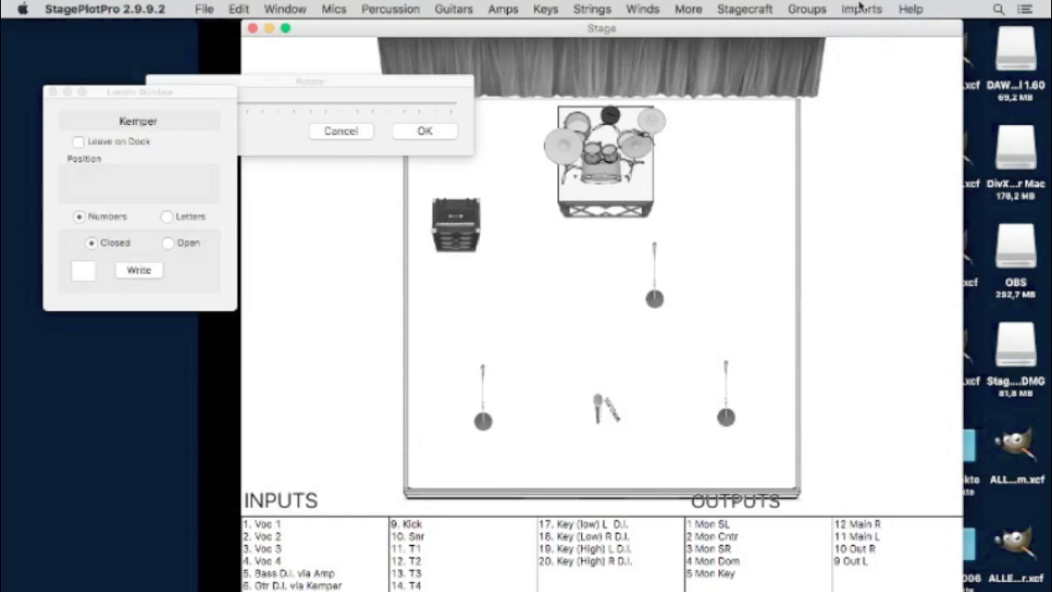
{"action": "left_click", "coordinate": [859, 8]}
{"action": "left_click", "coordinate": [870, 30]}
{"action": "left_click", "coordinate": [858, 8]}
{"action": "left_click", "coordinate": [819, 265]}
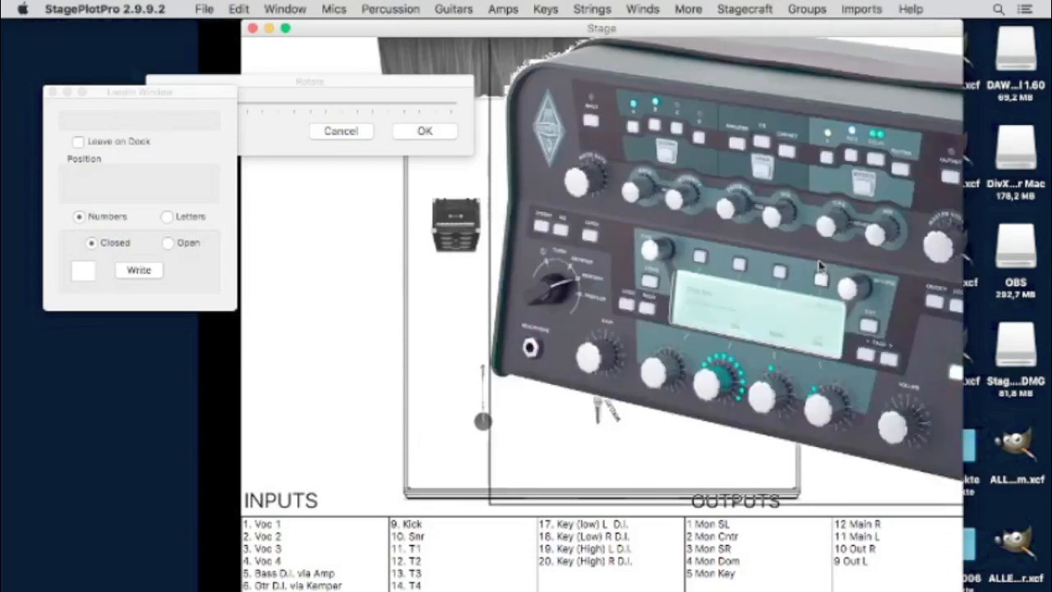
{"action": "left_click_drag", "start_coordinate": [718, 223], "coordinate": [450, 197]}
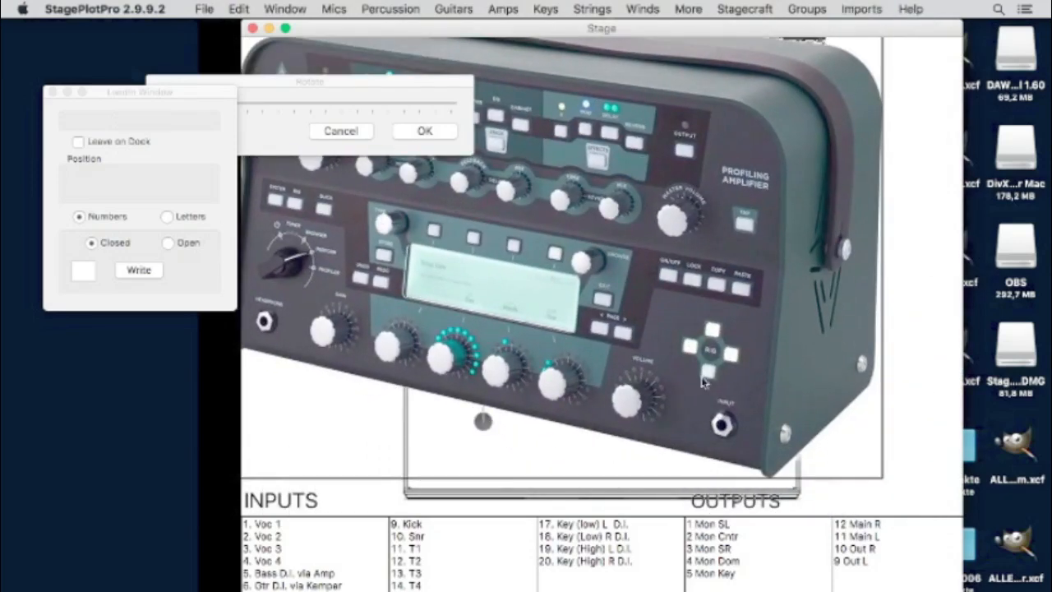
- Shrink the Kemper image to uncover the drums and mics, and move it down-right
{"action": "left_click", "coordinate": [239, 9]}
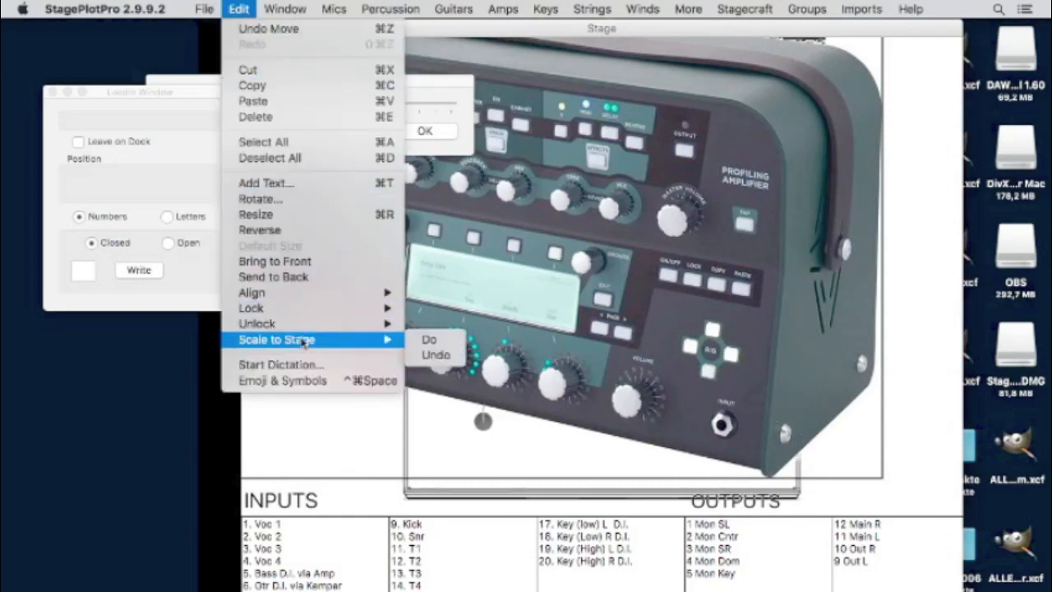
{"action": "left_click", "coordinate": [320, 215]}
{"action": "left_click_drag", "start_coordinate": [885, 479], "coordinate": [739, 336]}
{"action": "left_click", "coordinate": [479, 170]}
{"action": "left_click", "coordinate": [515, 248]}
{"action": "left_click_drag", "start_coordinate": [501, 182], "coordinate": [674, 363]}
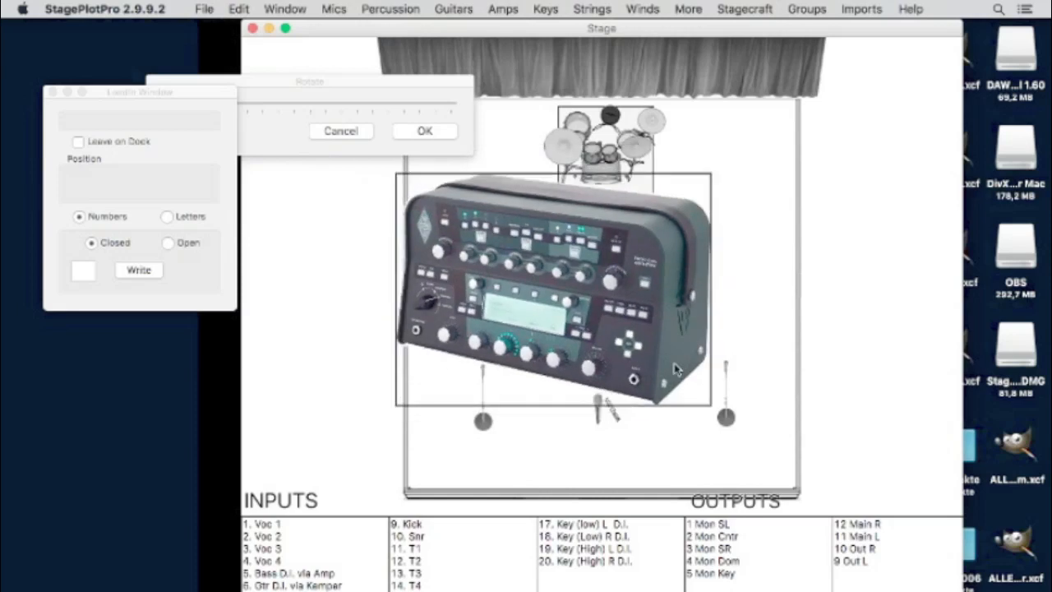
- Shrink the Kemper amp further and set it at stage right beside the right mic
{"action": "left_click", "coordinate": [237, 9]}
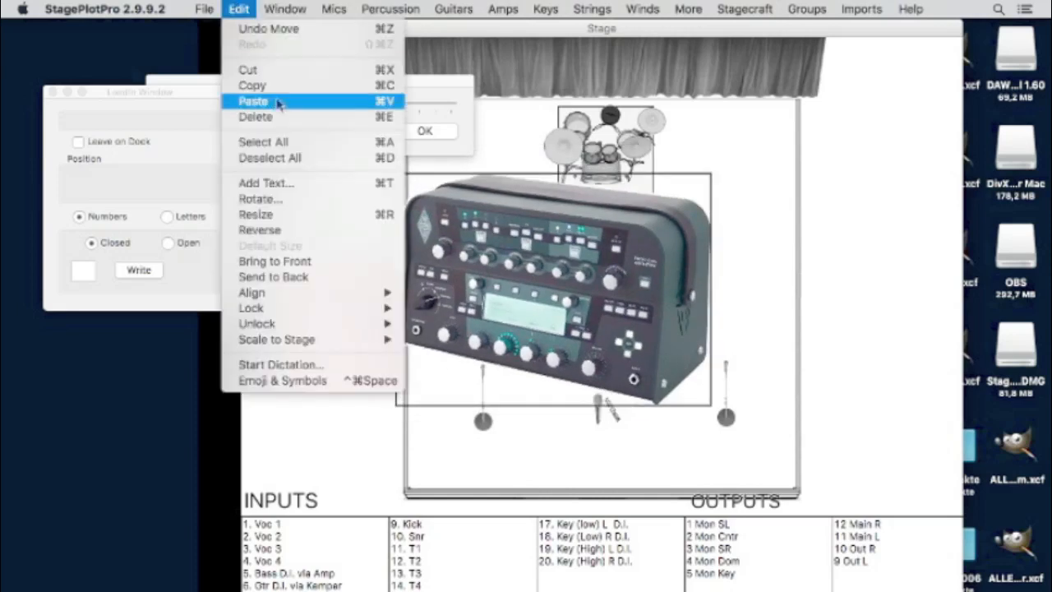
{"action": "left_click", "coordinate": [334, 216]}
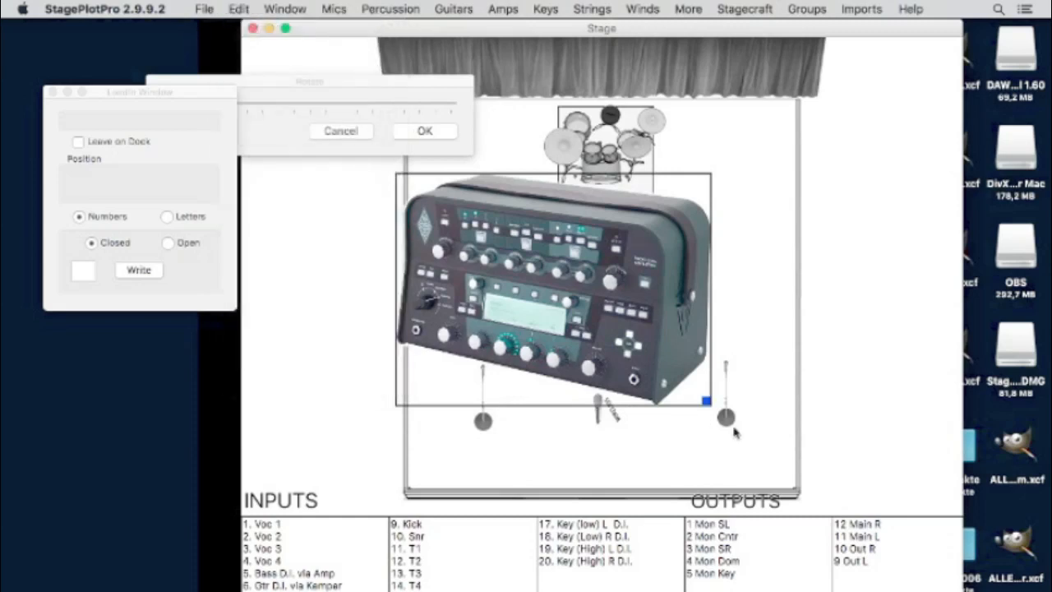
{"action": "left_click_drag", "start_coordinate": [697, 399], "coordinate": [483, 266]}
{"action": "left_click_drag", "start_coordinate": [448, 226], "coordinate": [766, 349]}
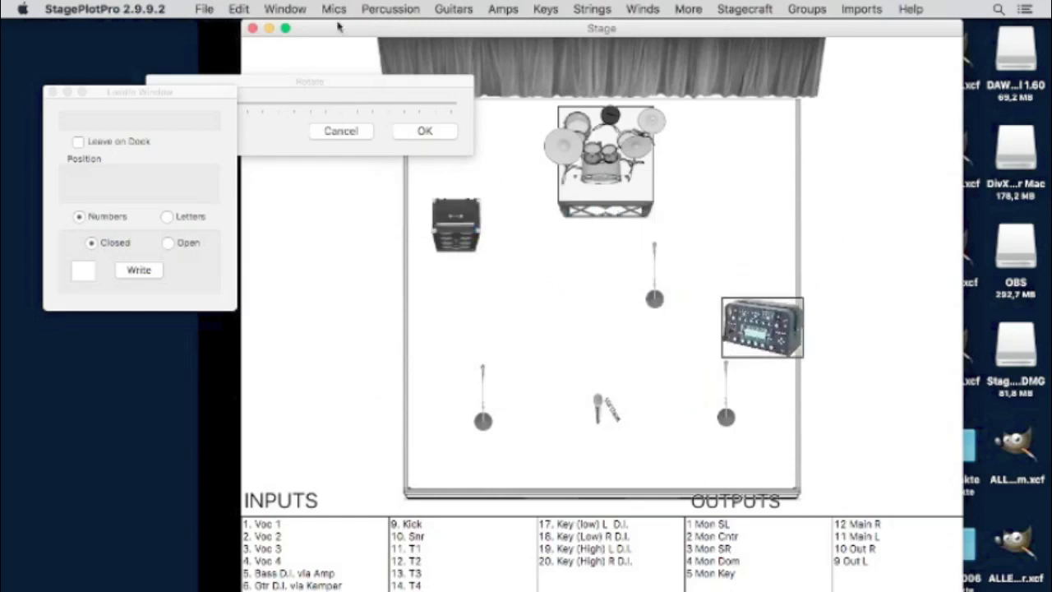
{"action": "left_click", "coordinate": [241, 9]}
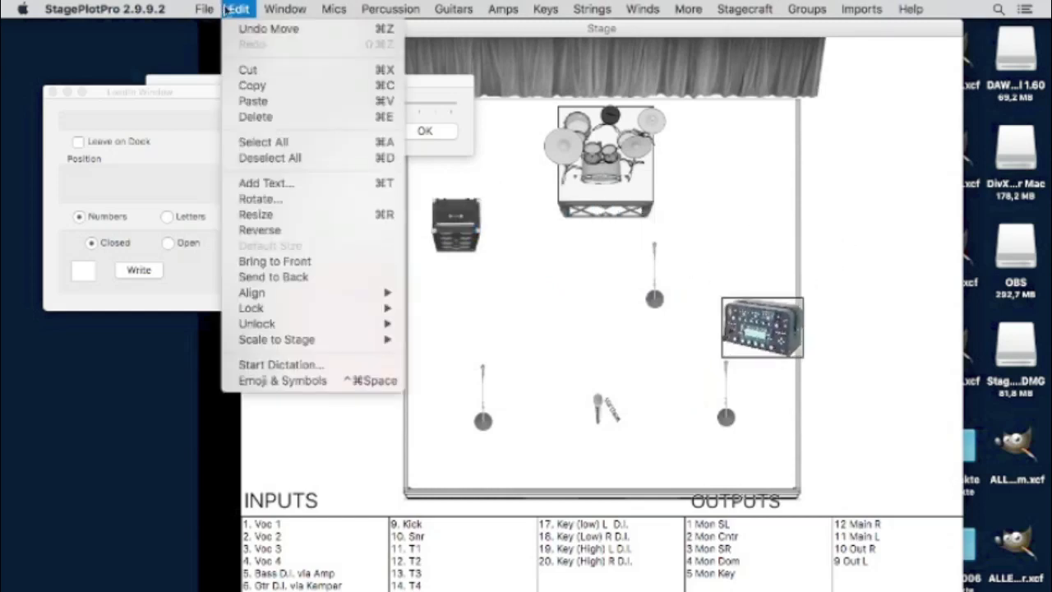
{"action": "left_click", "coordinate": [309, 215]}
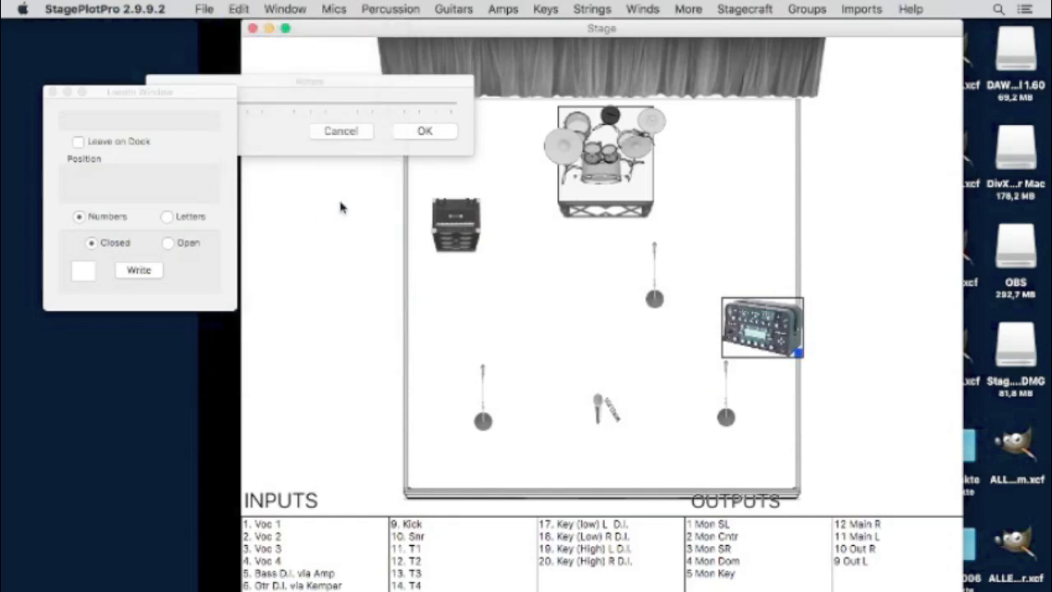
{"action": "mouse_move", "coordinate": [798, 354]}
{"action": "left_mouse_down"}
{"action": "mouse_move", "coordinate": [767, 334]}
{"action": "mouse_move", "coordinate": [780, 345]}
{"action": "left_mouse_up"}
{"action": "left_click", "coordinate": [829, 336]}
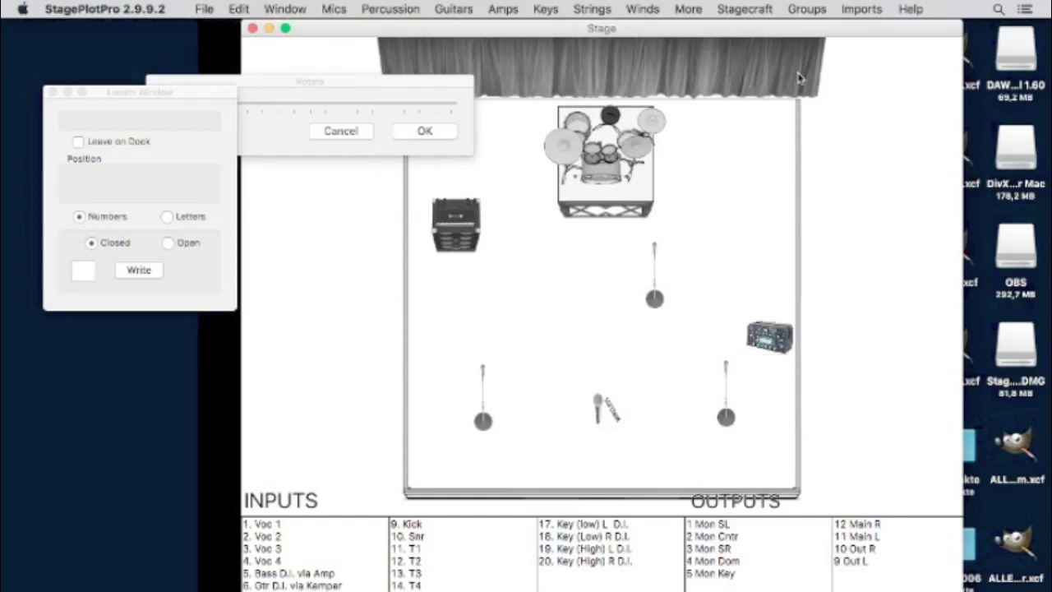
{"action": "left_click", "coordinate": [546, 9]}
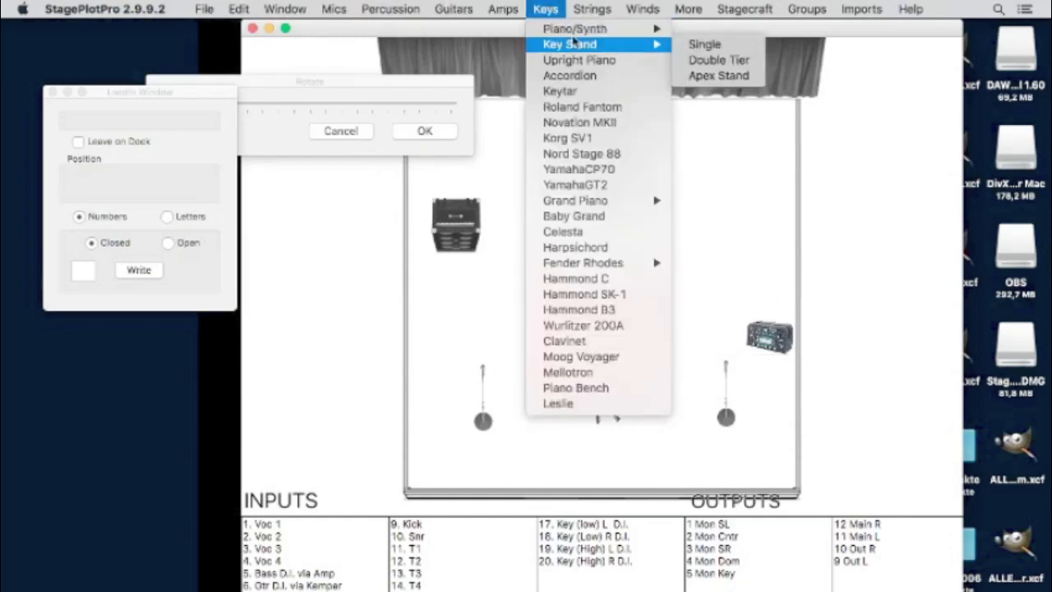
- Place a double-tier keyboard right of the drum riser and bring up its rotation settings
{"action": "mouse_move", "coordinate": [575, 32]}
{"action": "left_click", "coordinate": [719, 64]}
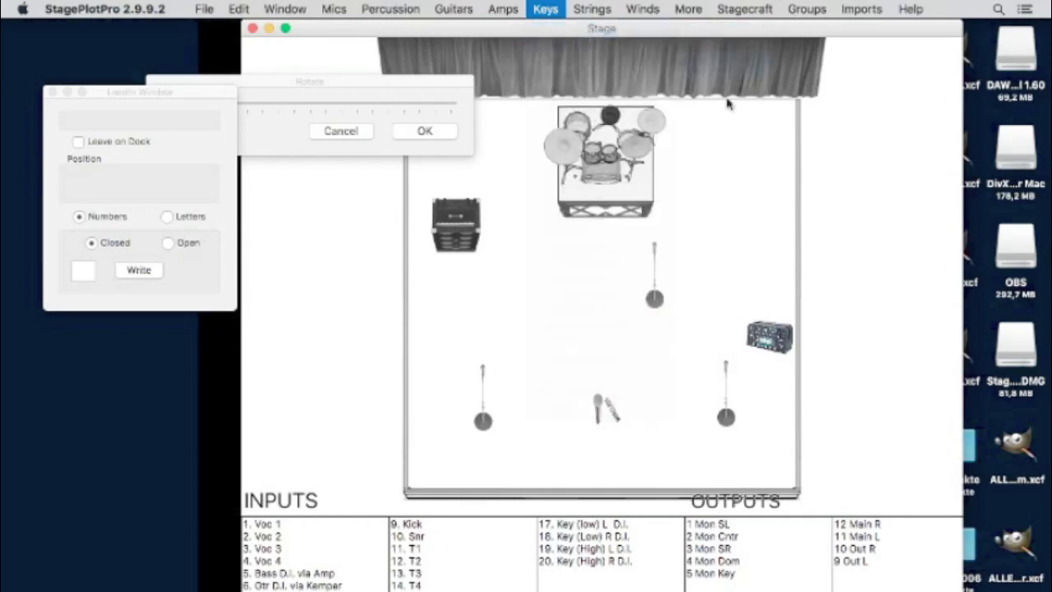
{"action": "left_click", "coordinate": [729, 230]}
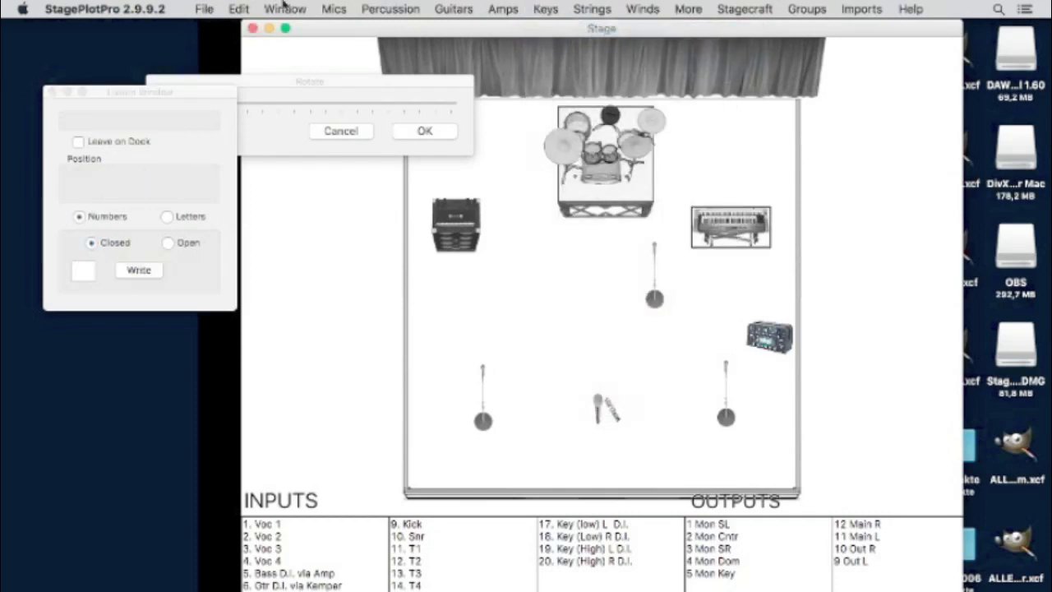
{"action": "left_click", "coordinate": [241, 9]}
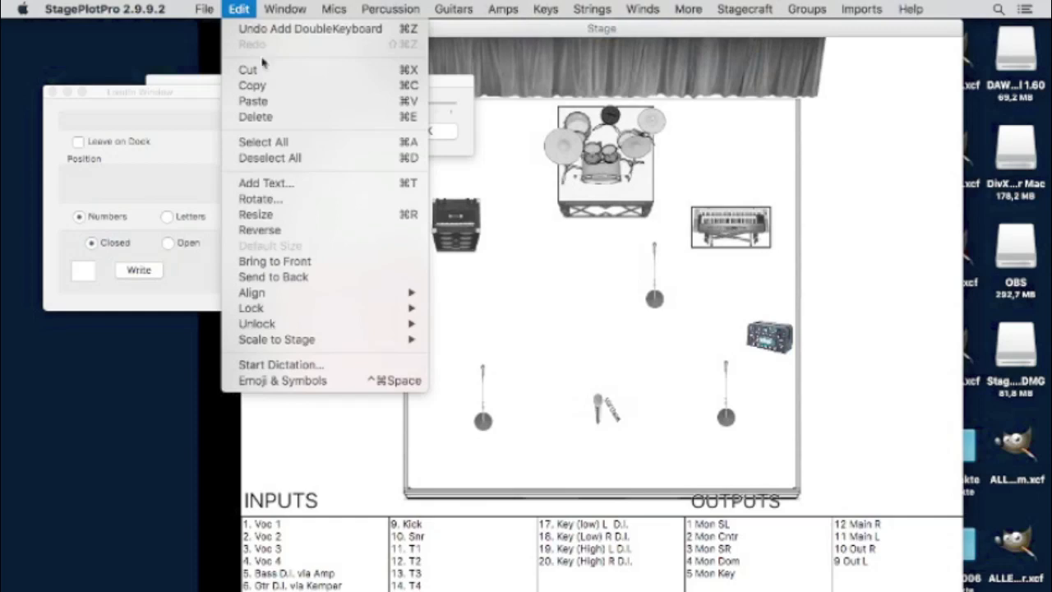
{"action": "left_click", "coordinate": [296, 201]}
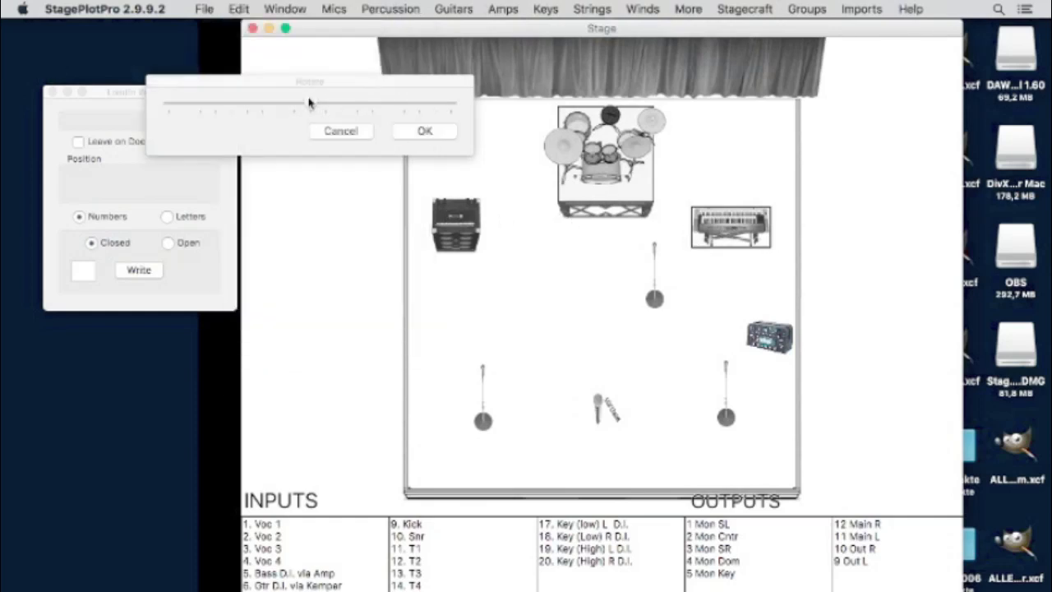
- Angle the keyboard diagonally and lay the upper mic stand horizontally beside it
{"action": "left_click_drag", "start_coordinate": [312, 105], "coordinate": [343, 107]}
{"action": "left_click_drag", "start_coordinate": [723, 223], "coordinate": [690, 212]}
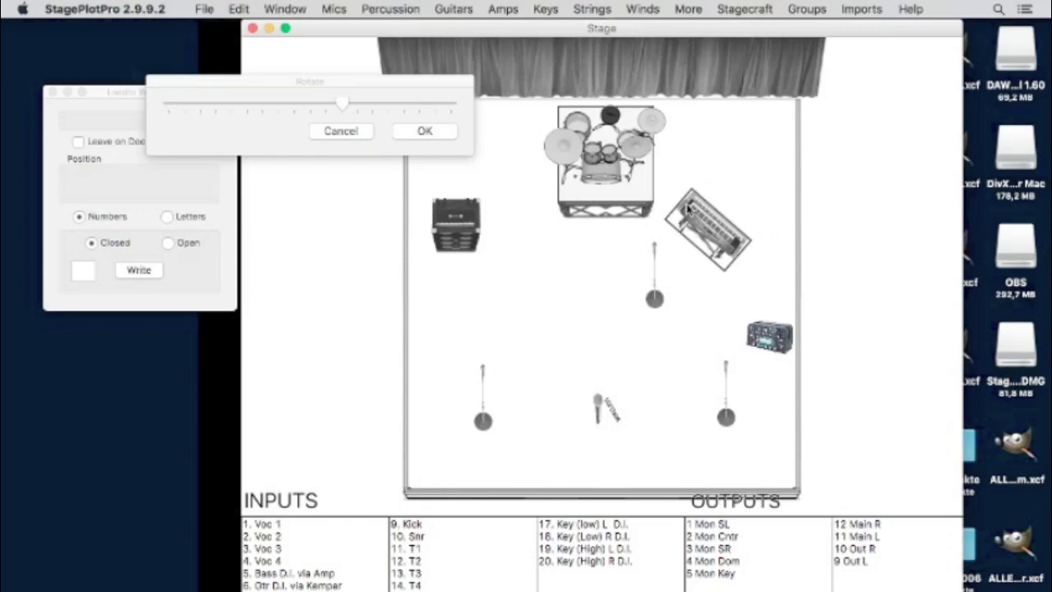
{"action": "left_click_drag", "start_coordinate": [655, 294], "coordinate": [661, 240]}
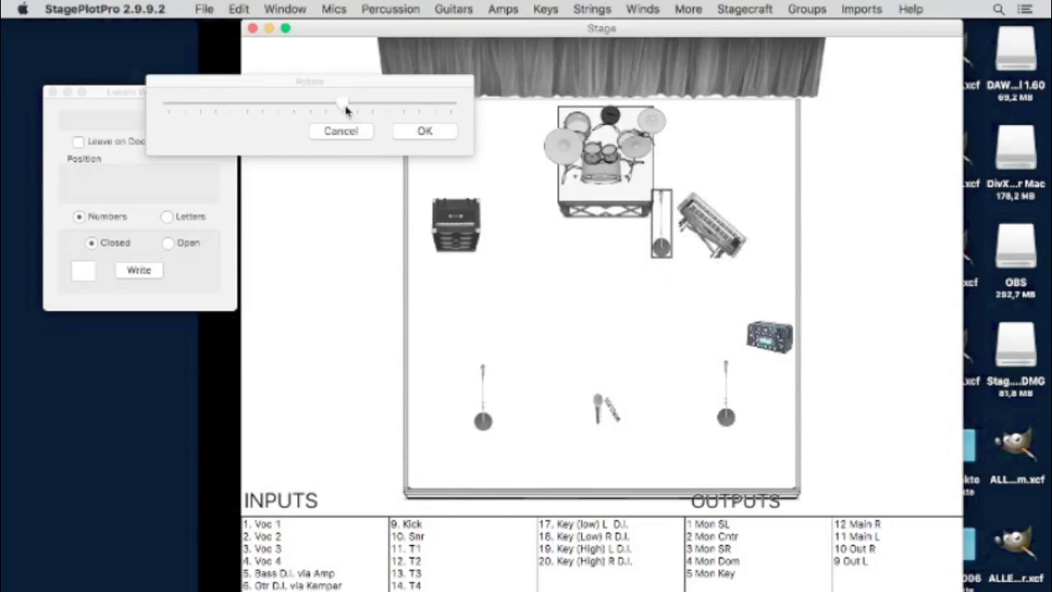
{"action": "left_click_drag", "start_coordinate": [346, 108], "coordinate": [381, 106]}
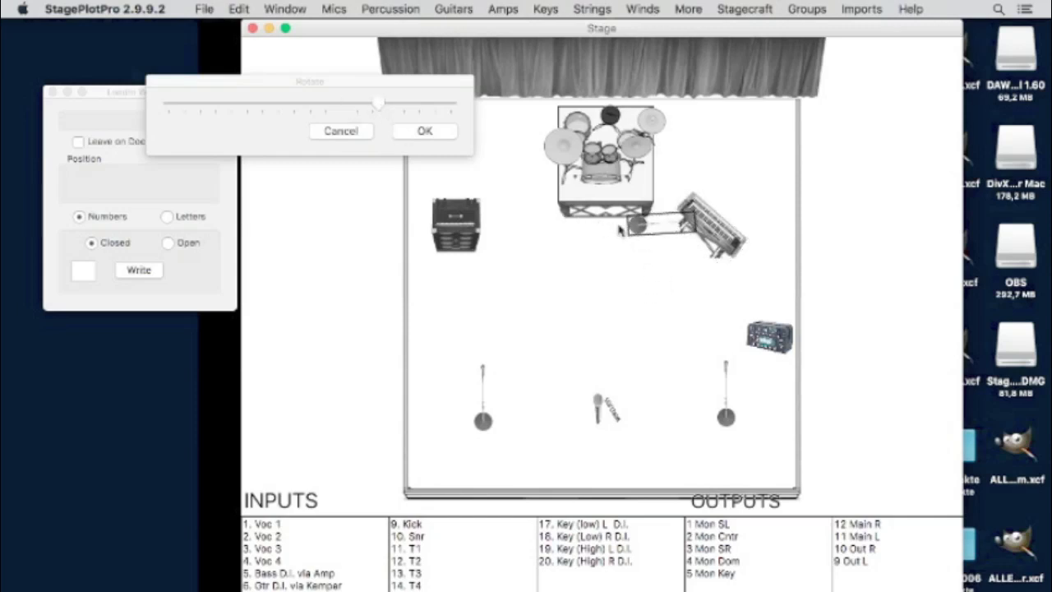
{"action": "left_click_drag", "start_coordinate": [640, 229], "coordinate": [671, 217]}
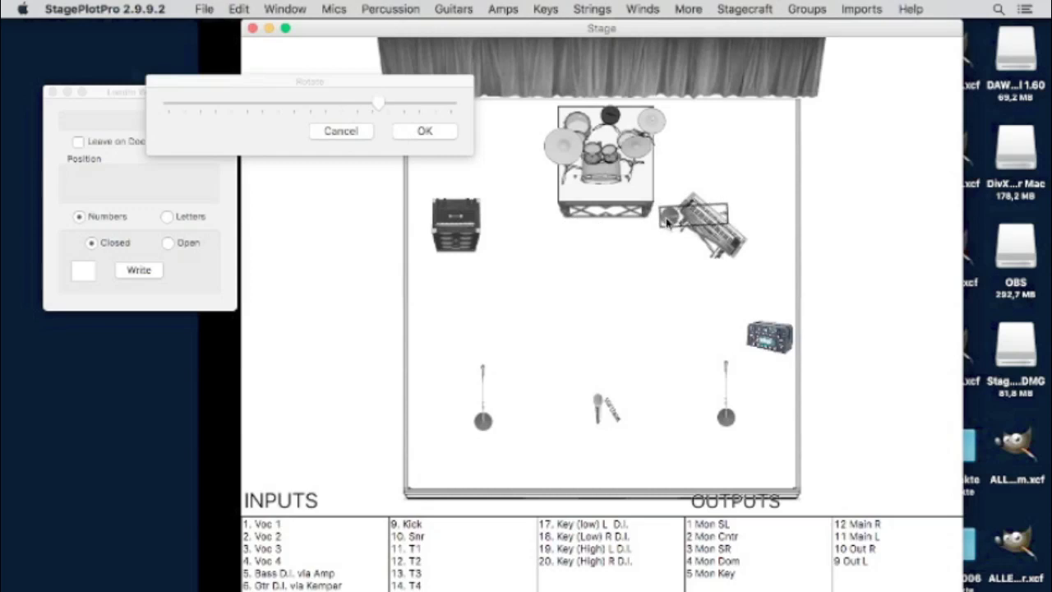
{"action": "left_click", "coordinate": [712, 302]}
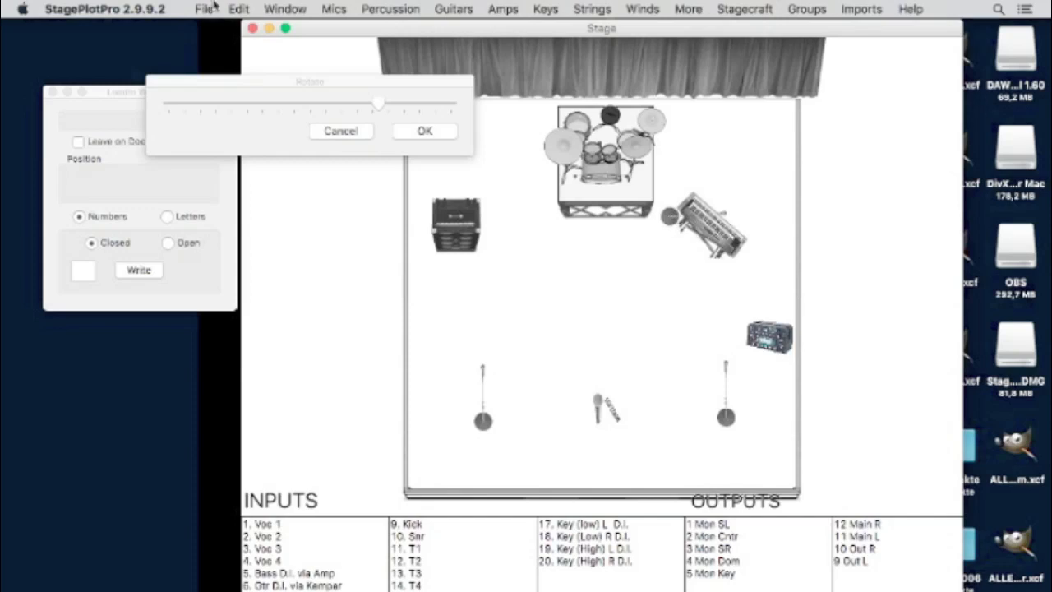
- Bring the keyboard to the front, in front of the mic stand
{"action": "left_click", "coordinate": [675, 224]}
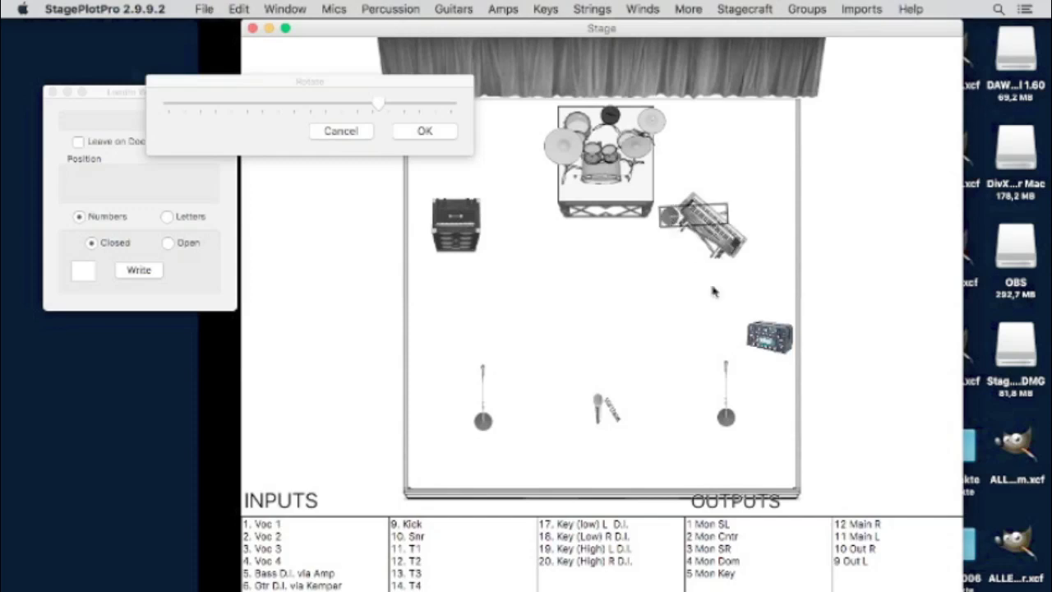
{"action": "left_click", "coordinate": [239, 9]}
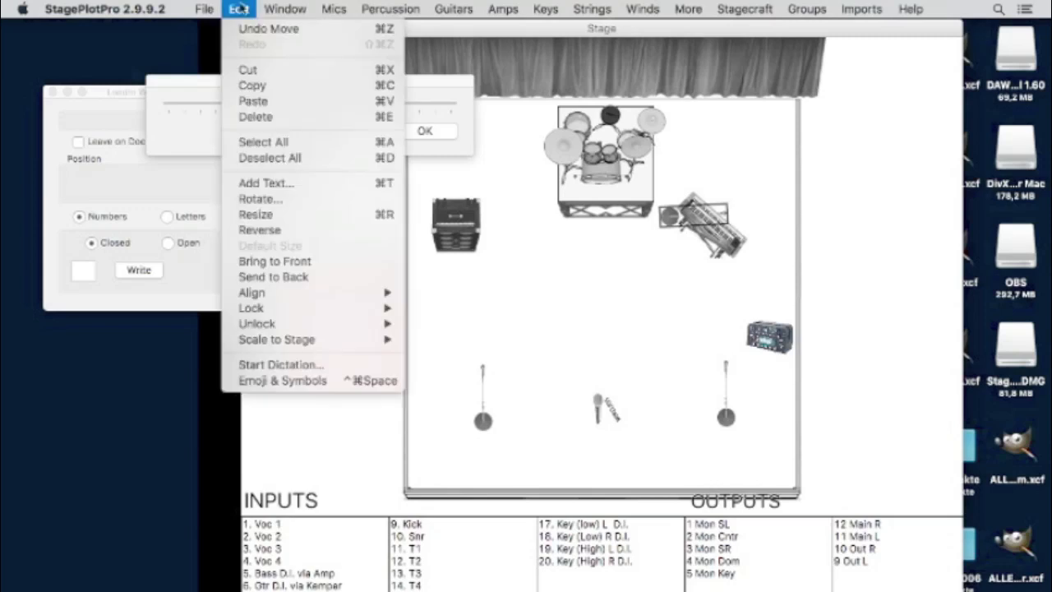
{"action": "left_click", "coordinate": [277, 261]}
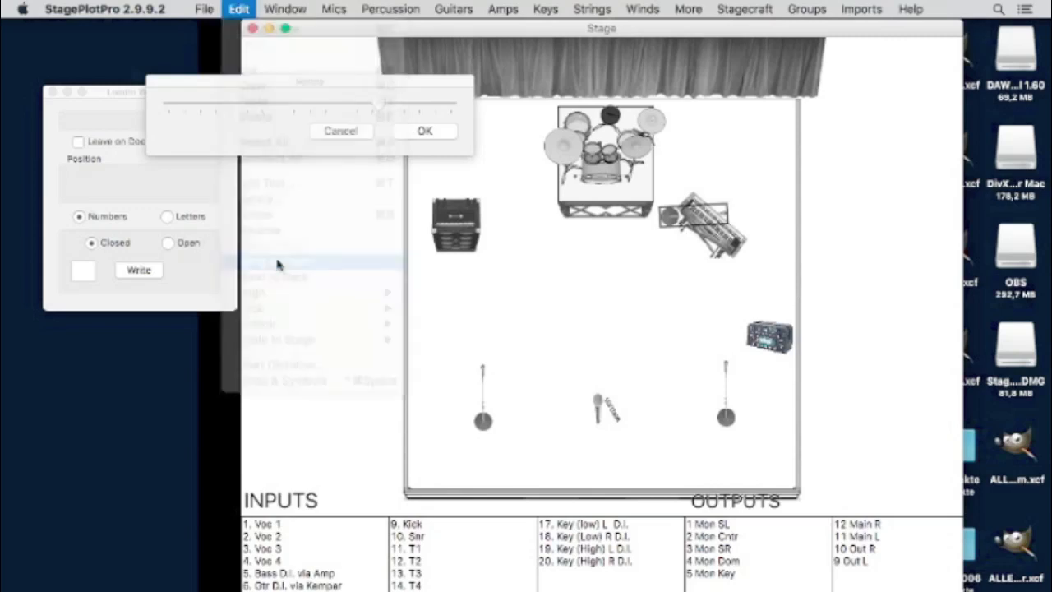
{"action": "left_click", "coordinate": [645, 330]}
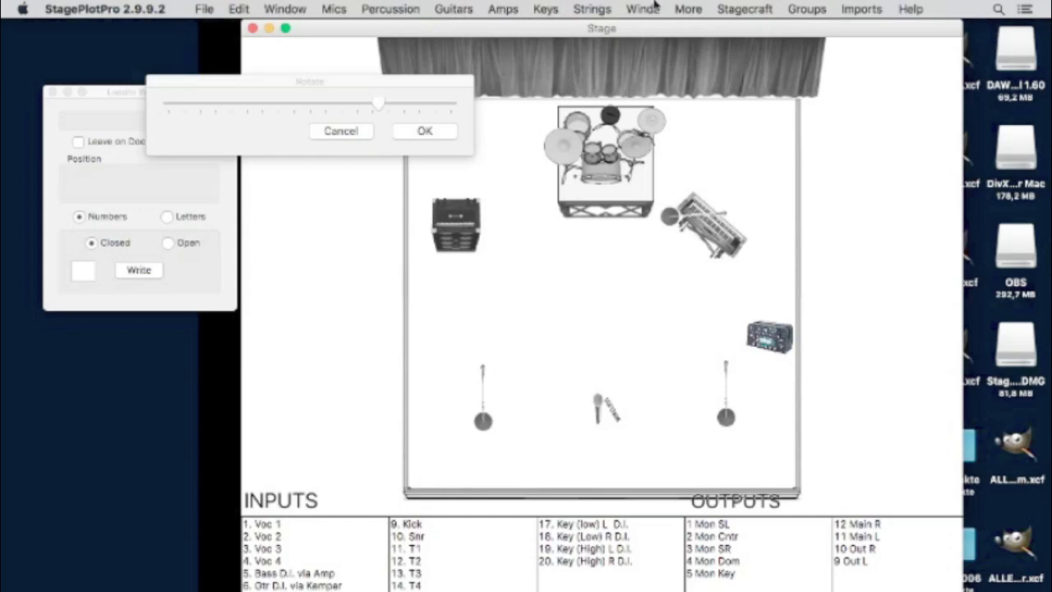
{"action": "left_click", "coordinate": [577, 7]}
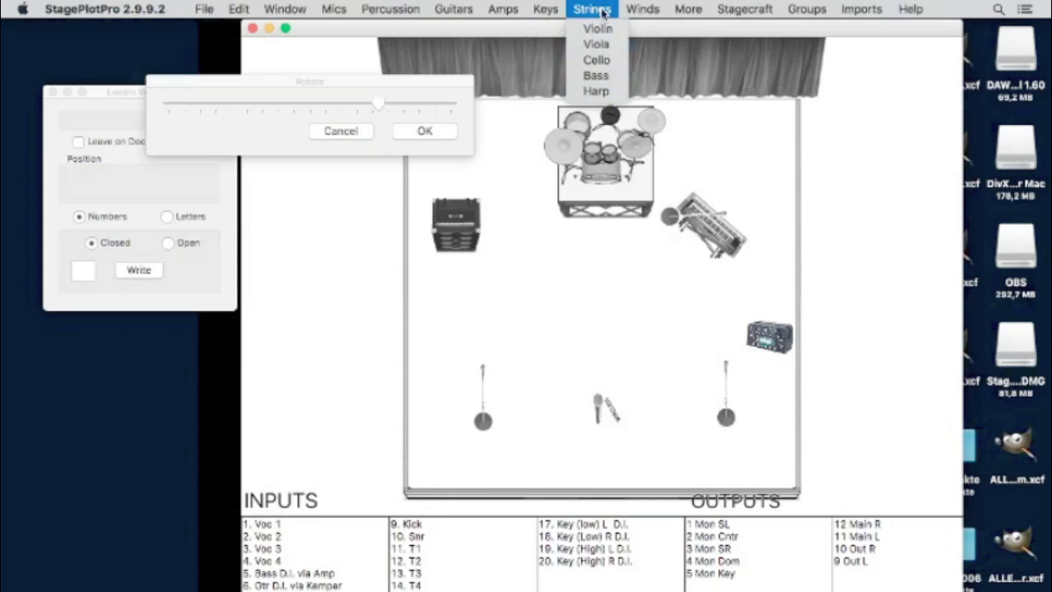
- Add a male electric guitarist at the right microphone
{"action": "mouse_move", "coordinate": [635, 6]}
{"action": "mouse_move", "coordinate": [681, 5]}
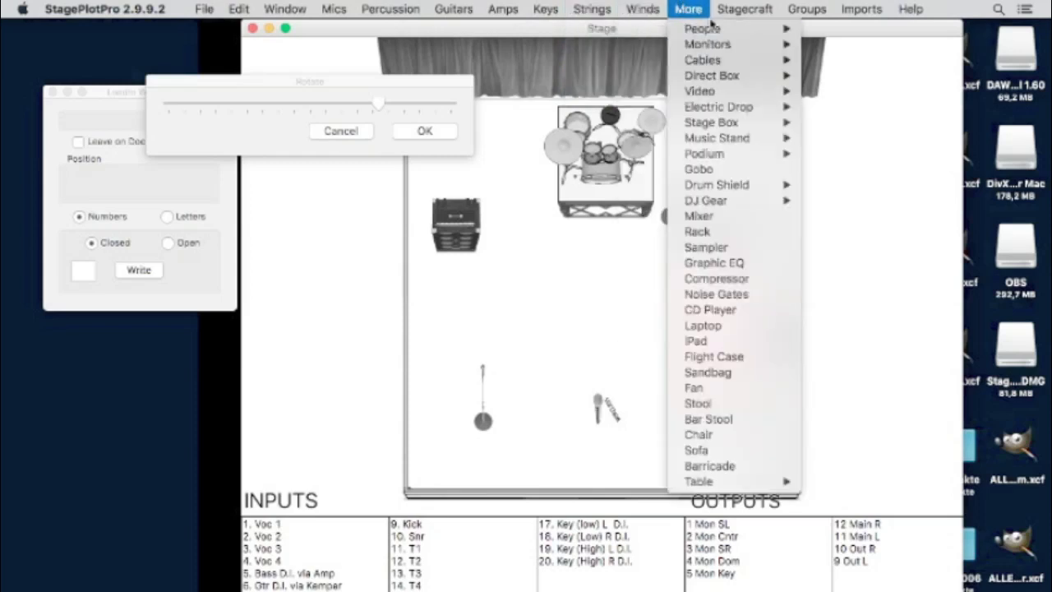
{"action": "mouse_move", "coordinate": [713, 30]}
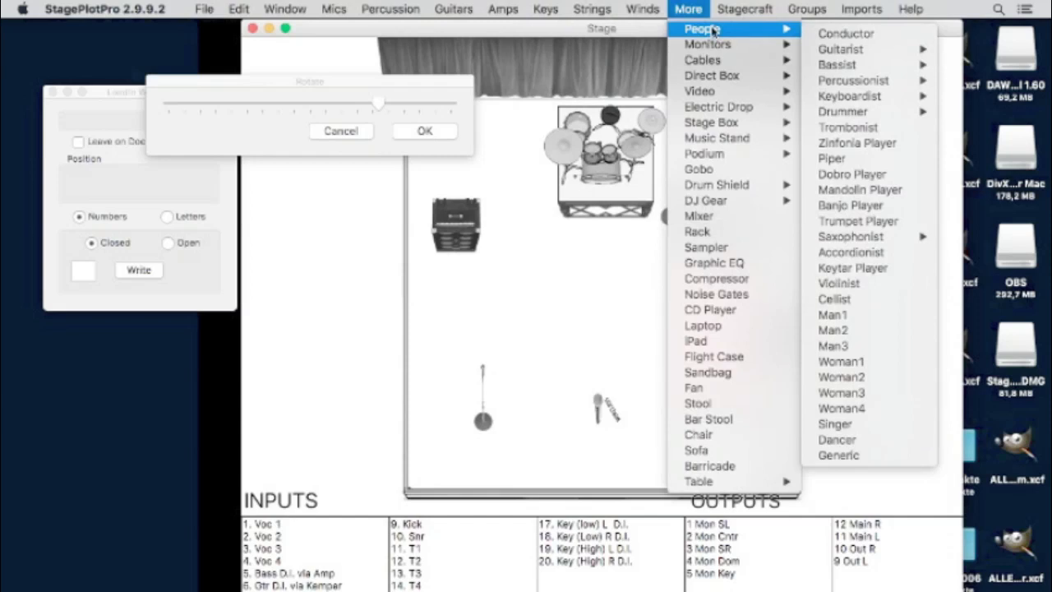
{"action": "mouse_move", "coordinate": [841, 51]}
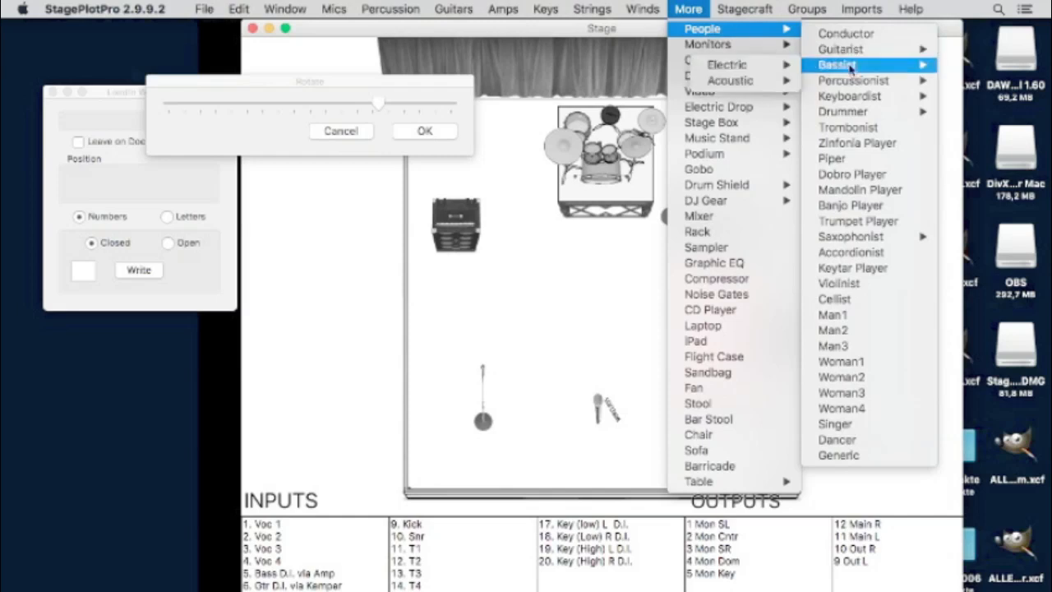
{"action": "mouse_move", "coordinate": [745, 69]}
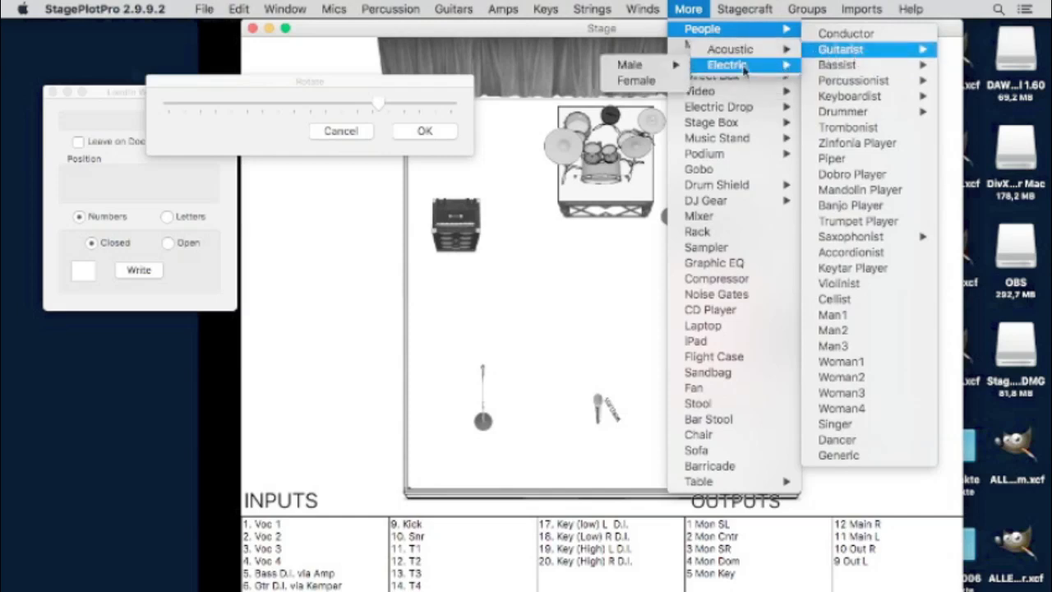
{"action": "mouse_move", "coordinate": [631, 66]}
{"action": "left_click", "coordinate": [564, 66]}
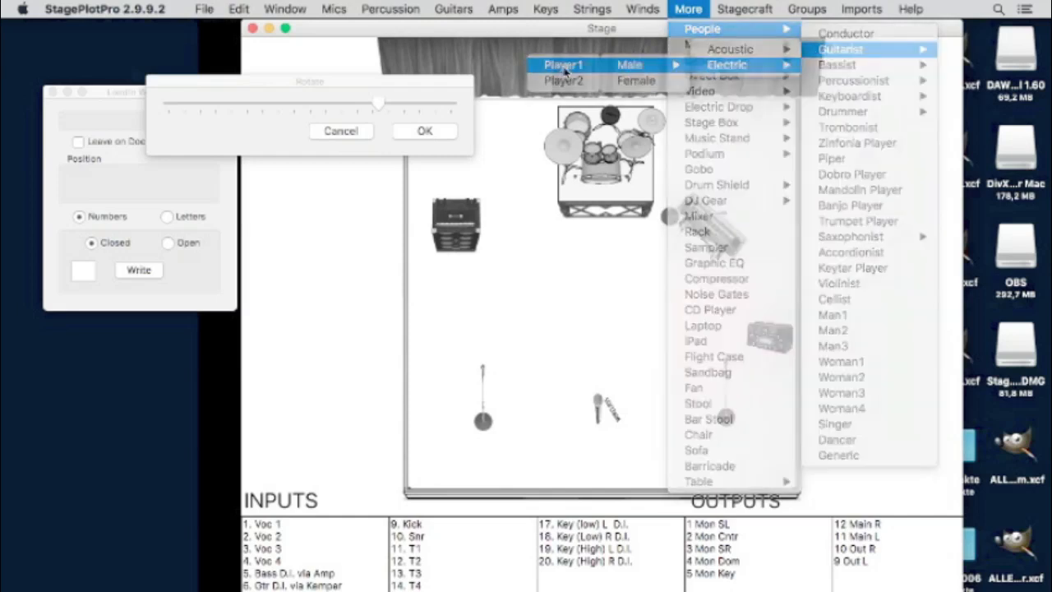
{"action": "left_click", "coordinate": [738, 376]}
- Draw the mic stand in front of the guitarist and move both up beside the Kemper amp
{"action": "left_click", "coordinate": [734, 409]}
{"action": "left_click", "coordinate": [245, 8]}
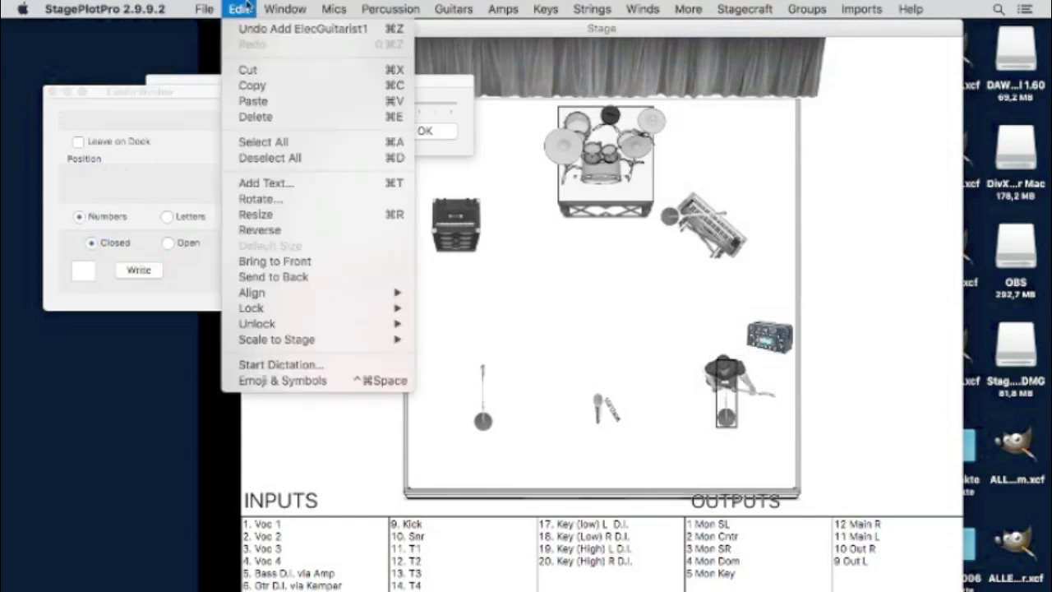
{"action": "left_click", "coordinate": [304, 261]}
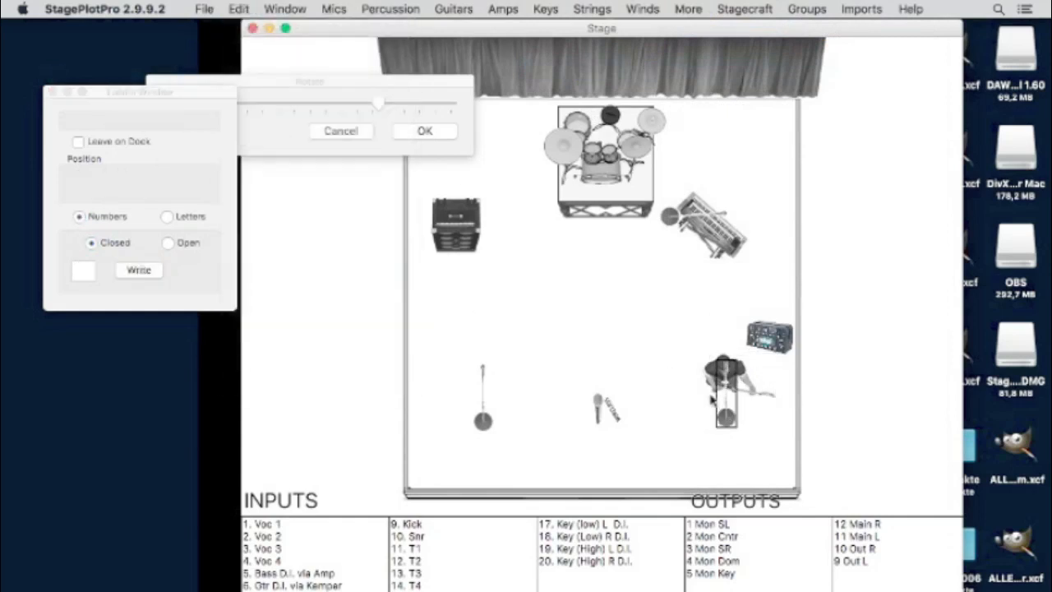
{"action": "left_click_drag", "start_coordinate": [726, 415], "coordinate": [721, 437]}
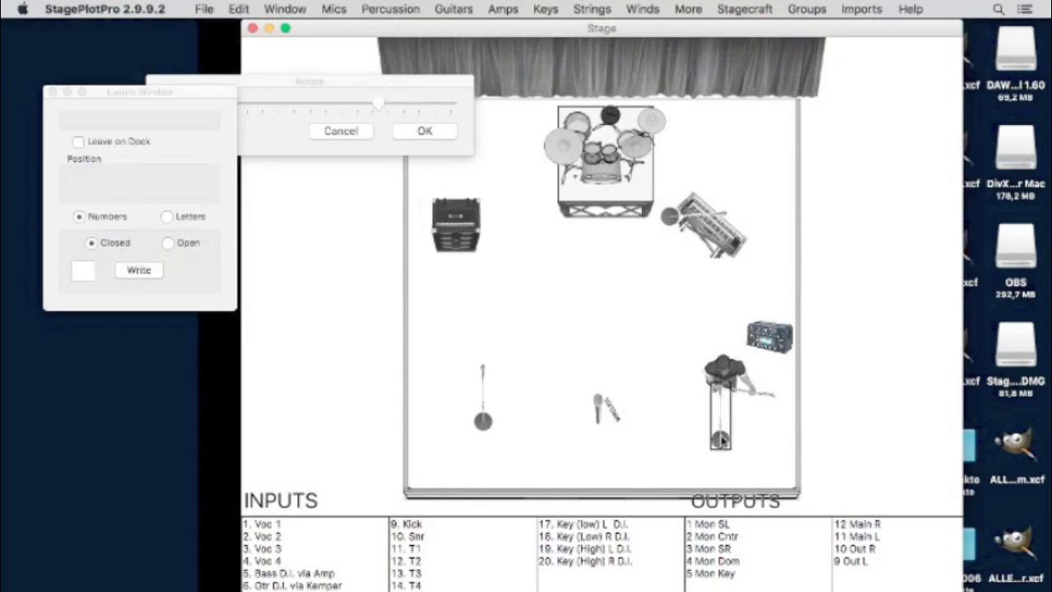
{"action": "left_click", "coordinate": [728, 370]}
{"action": "left_click_drag", "start_coordinate": [726, 368], "coordinate": [707, 339]}
{"action": "left_click_drag", "start_coordinate": [719, 441], "coordinate": [708, 422]}
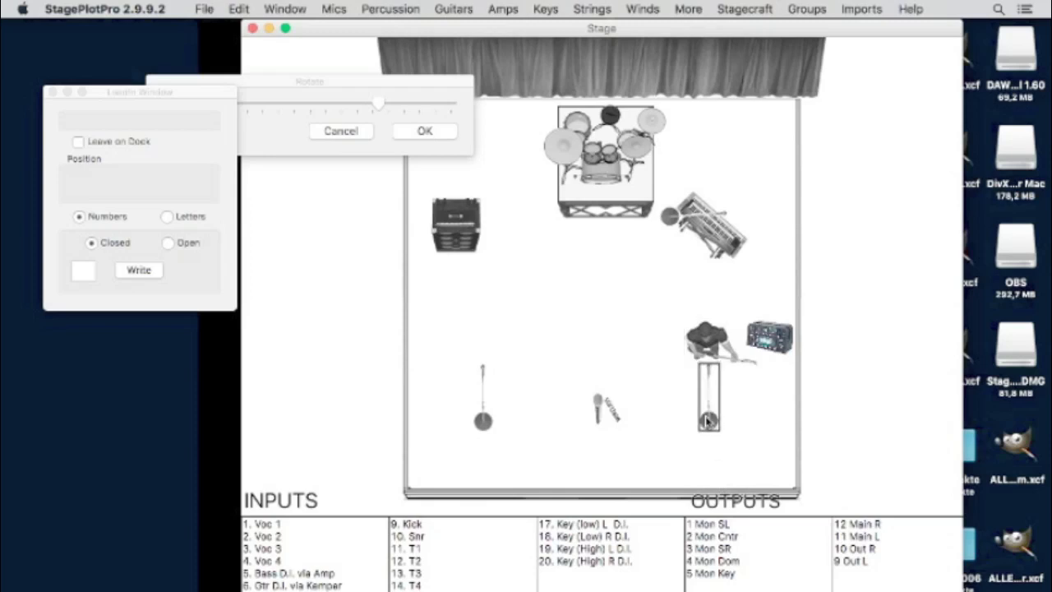
- Seat a drummer figure at the kit on the riser
{"action": "left_click", "coordinate": [735, 7]}
{"action": "mouse_move", "coordinate": [689, 9]}
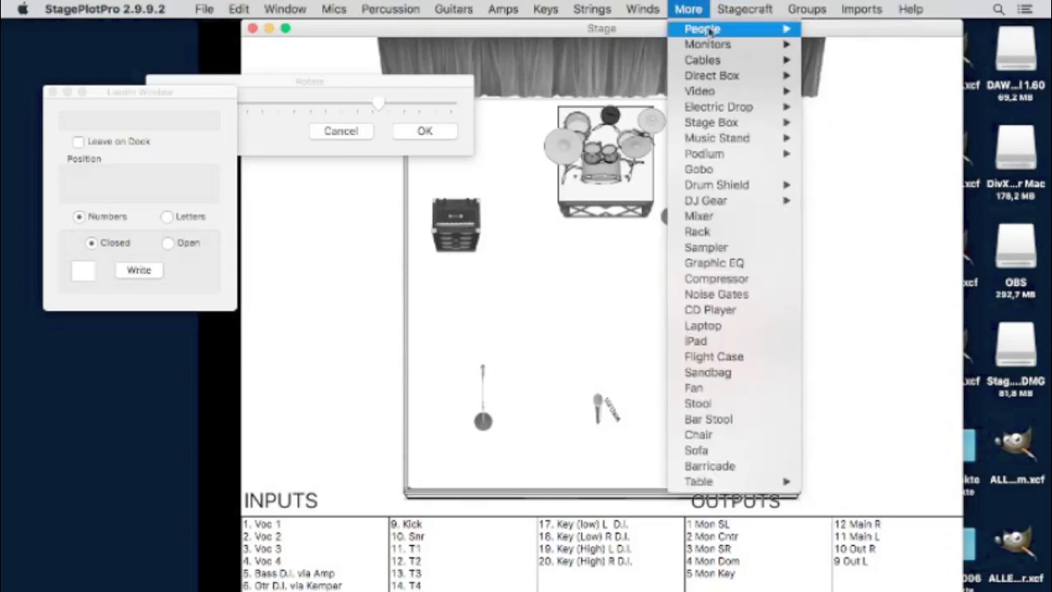
{"action": "mouse_move", "coordinate": [707, 29]}
{"action": "mouse_move", "coordinate": [897, 112]}
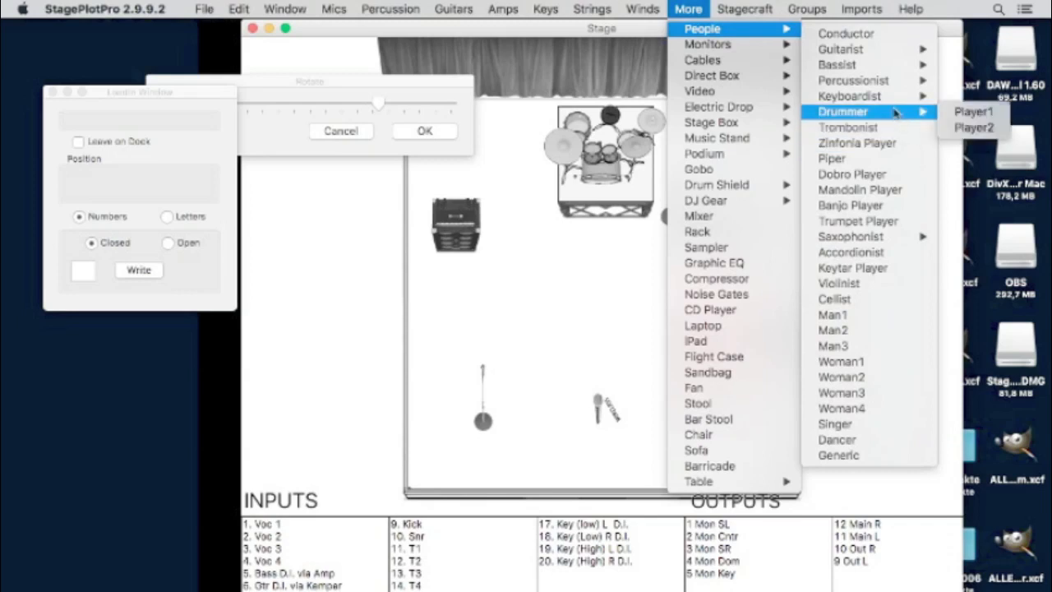
{"action": "left_click", "coordinate": [992, 112]}
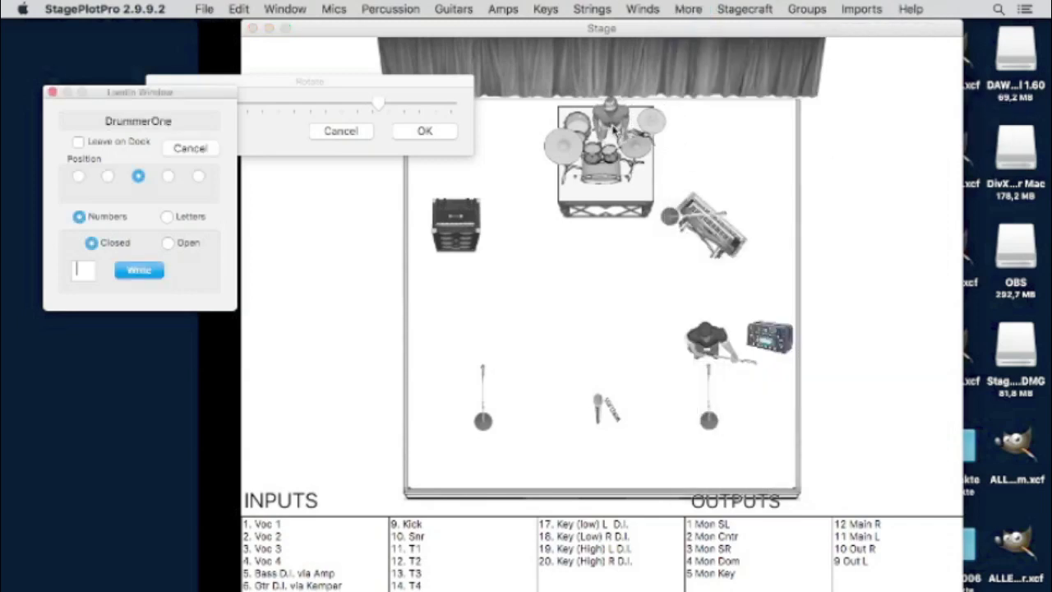
{"action": "left_click", "coordinate": [612, 130]}
- Add an electric bassist (Player2) at front left behind the left mic stand
{"action": "left_click", "coordinate": [690, 9]}
{"action": "mouse_move", "coordinate": [706, 34]}
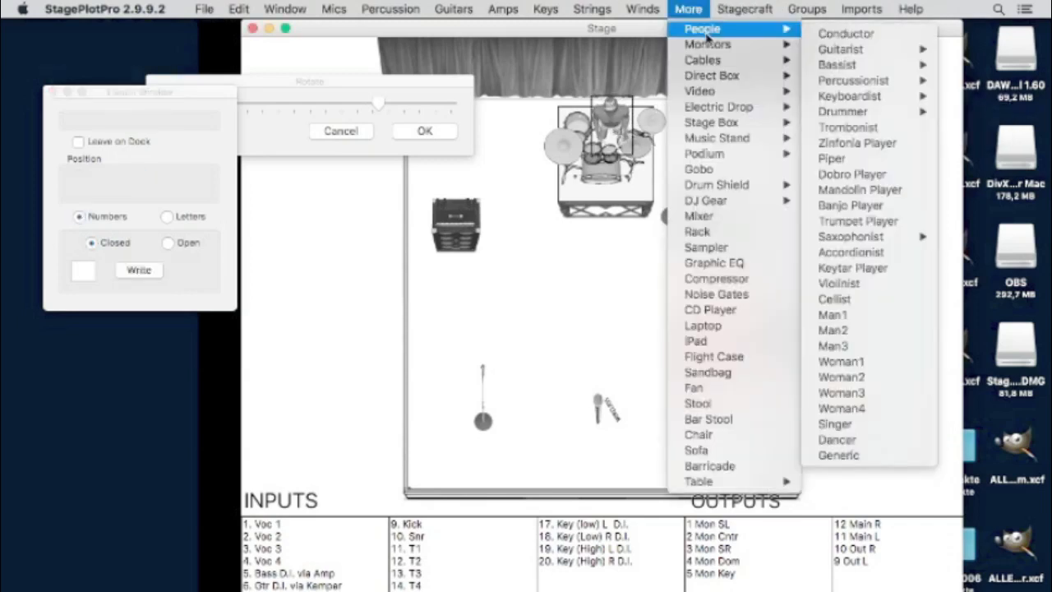
{"action": "mouse_move", "coordinate": [837, 64]}
{"action": "mouse_move", "coordinate": [727, 64]}
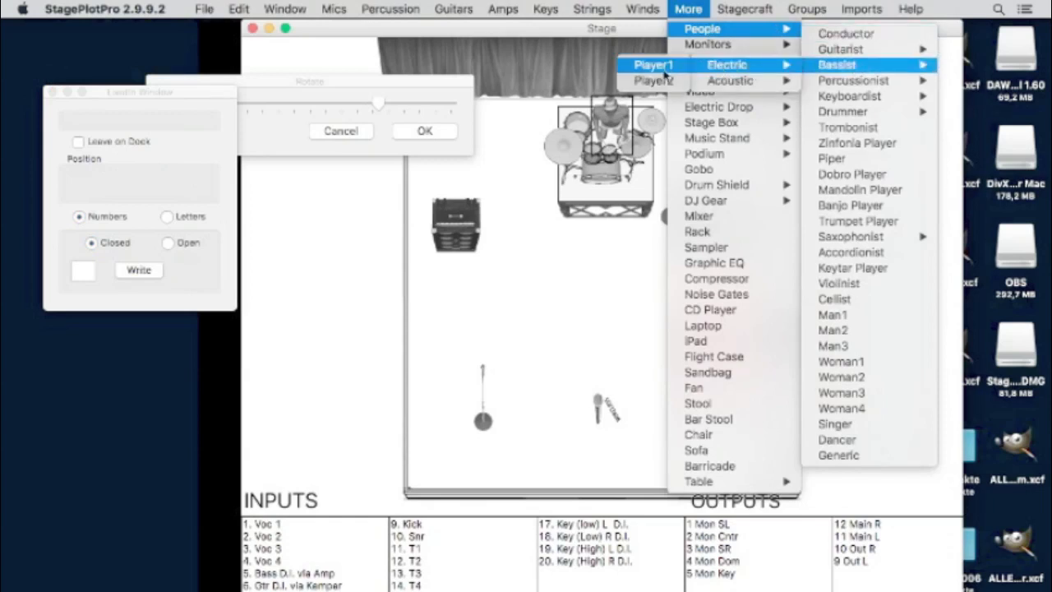
{"action": "left_click", "coordinate": [658, 85]}
{"action": "left_click_drag", "start_coordinate": [536, 259], "coordinate": [496, 349]}
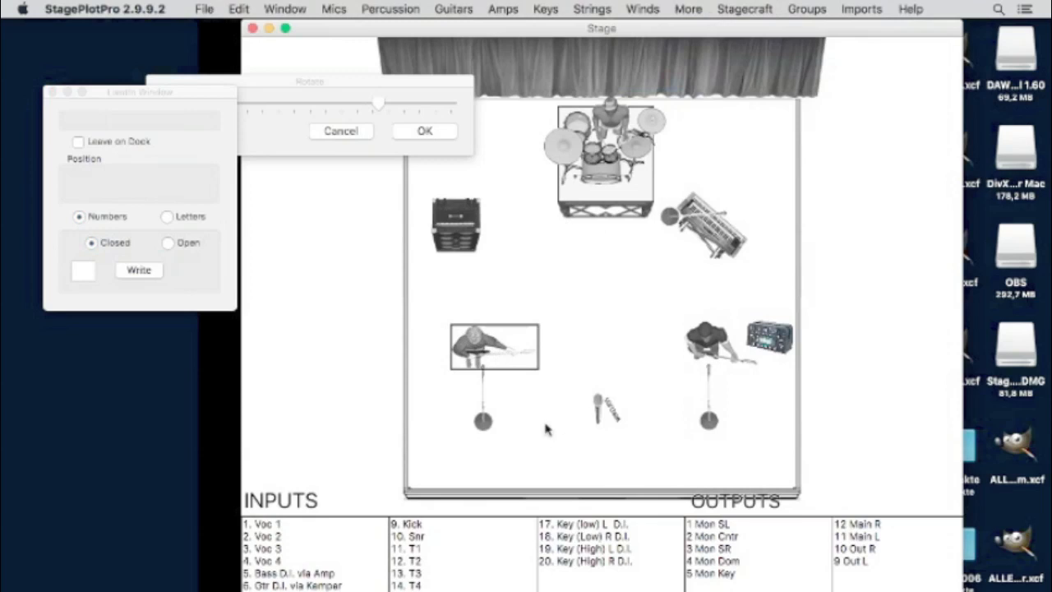
{"action": "left_click", "coordinate": [639, 465]}
- Place the Woman4 singer figure at centre stage
{"action": "left_click", "coordinate": [700, 8]}
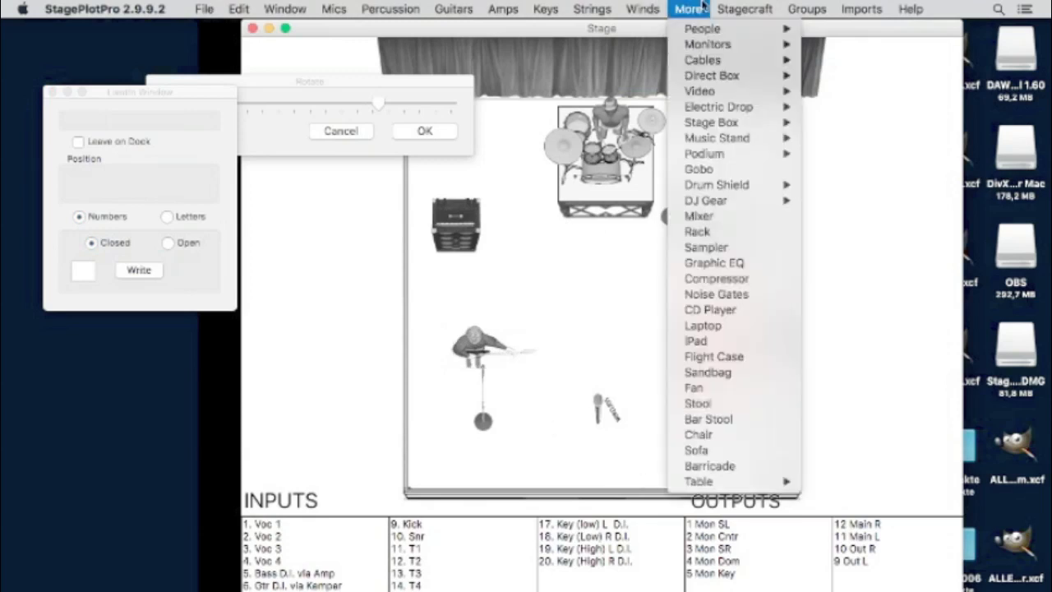
{"action": "mouse_move", "coordinate": [714, 29]}
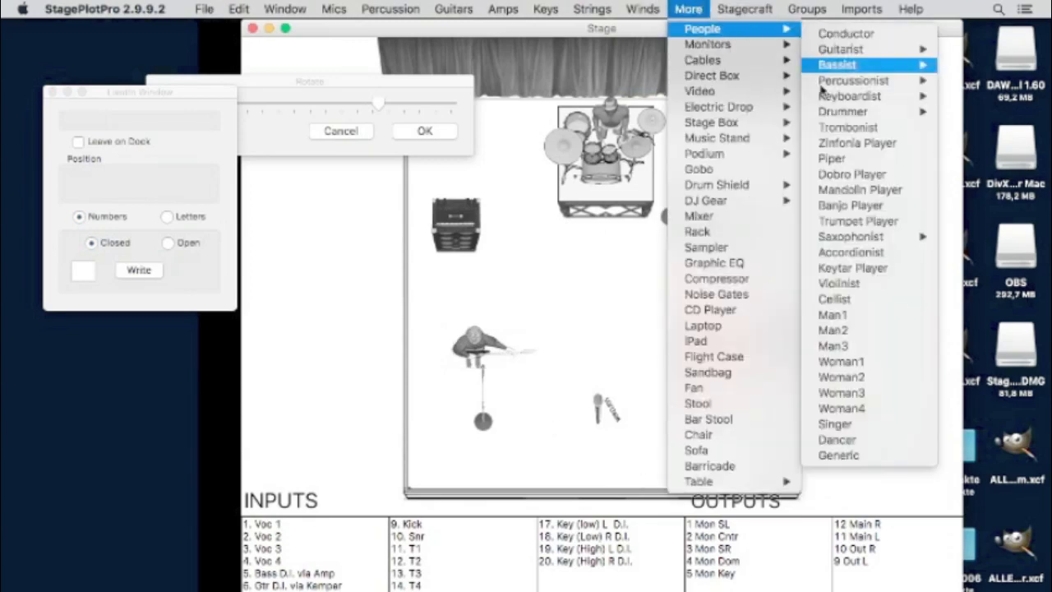
{"action": "left_click", "coordinate": [854, 417]}
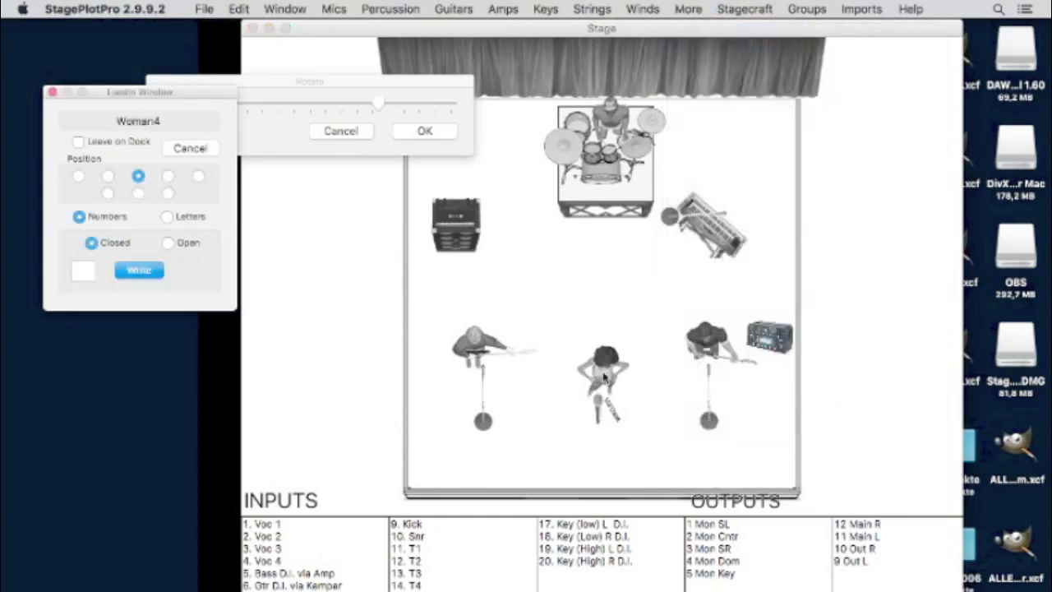
{"action": "left_click", "coordinate": [603, 368]}
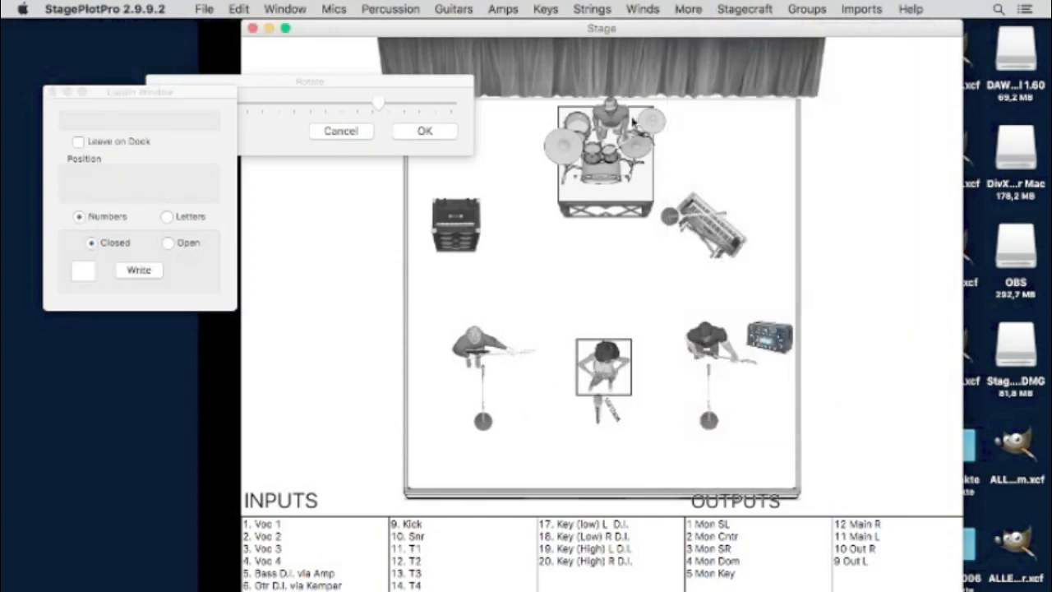
- Add a seated male keyboardist (Player1), rotated to match the keyboard and placed behind it
{"action": "left_click", "coordinate": [758, 7]}
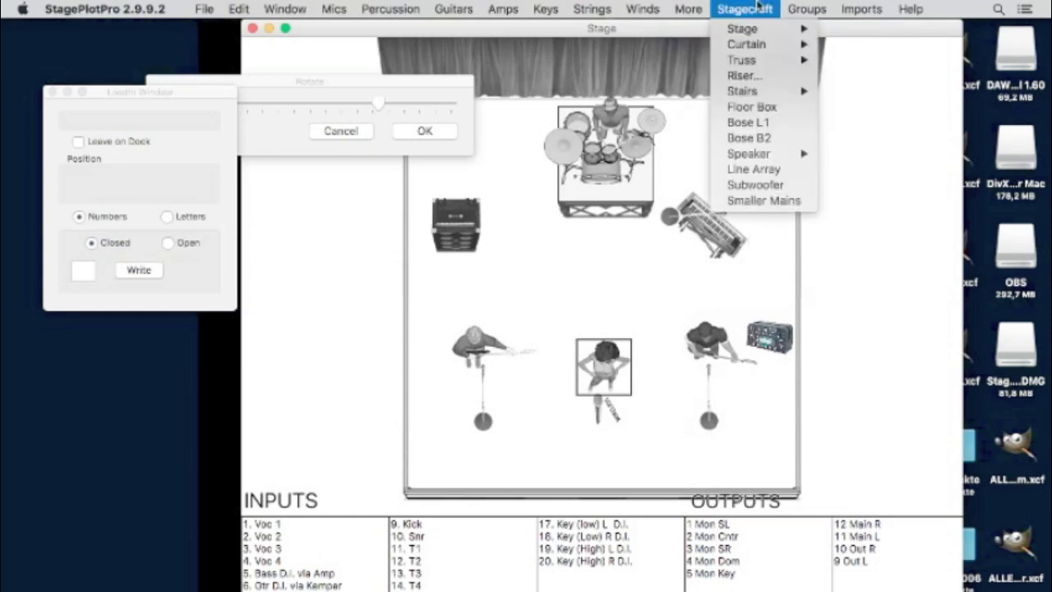
{"action": "mouse_move", "coordinate": [689, 9]}
{"action": "mouse_move", "coordinate": [745, 29]}
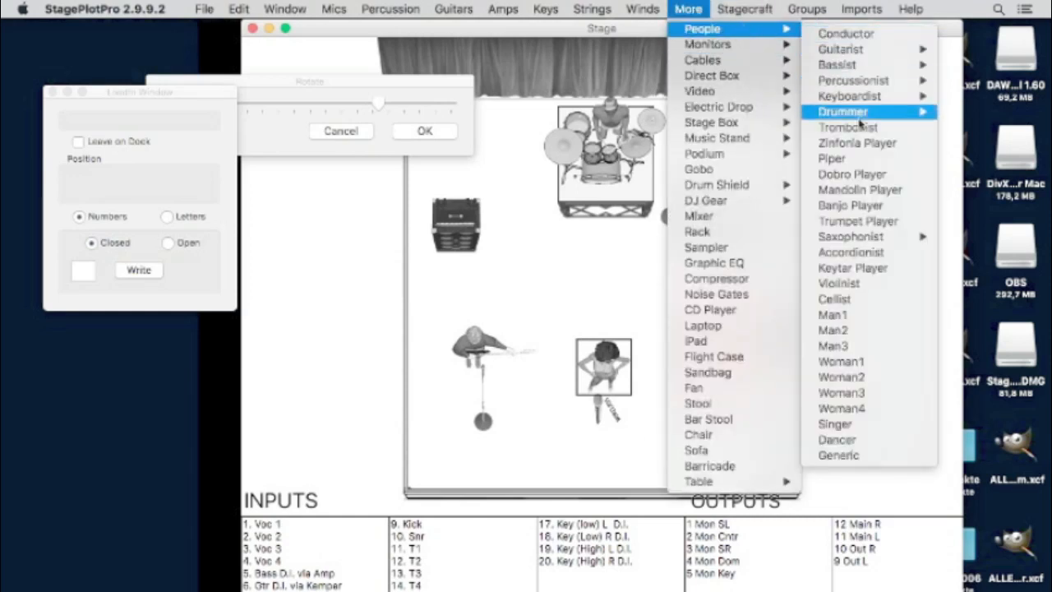
{"action": "mouse_move", "coordinate": [824, 97]}
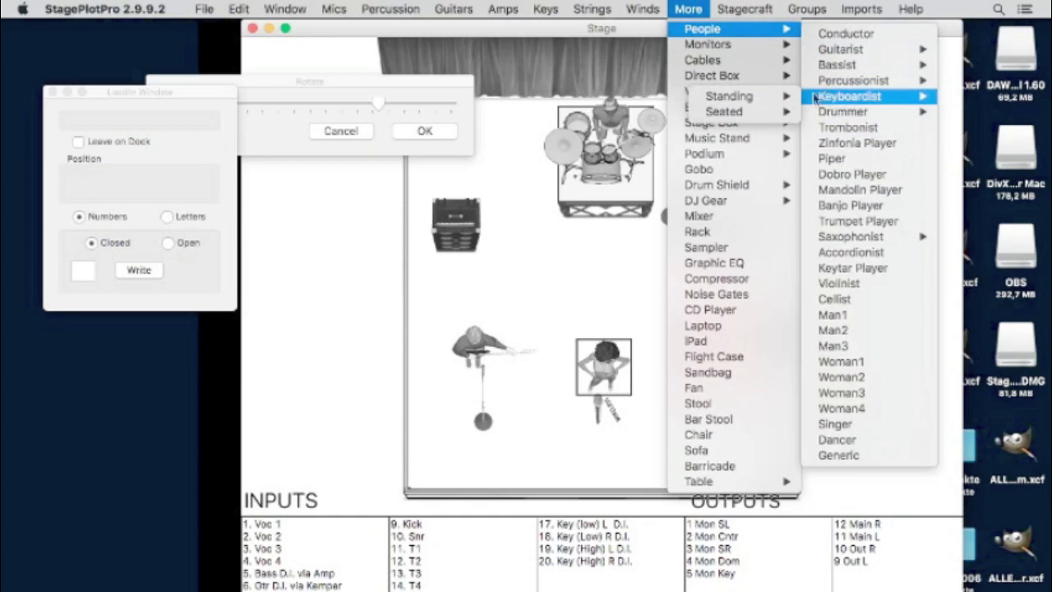
{"action": "mouse_move", "coordinate": [744, 113]}
{"action": "mouse_move", "coordinate": [657, 115]}
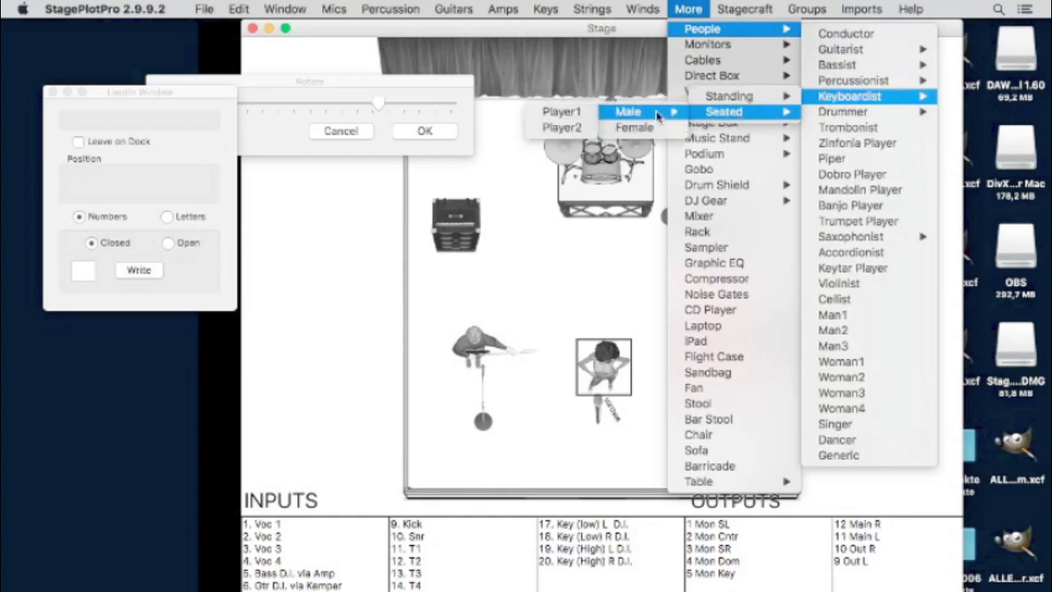
{"action": "left_click", "coordinate": [561, 110]}
{"action": "left_click", "coordinate": [739, 198]}
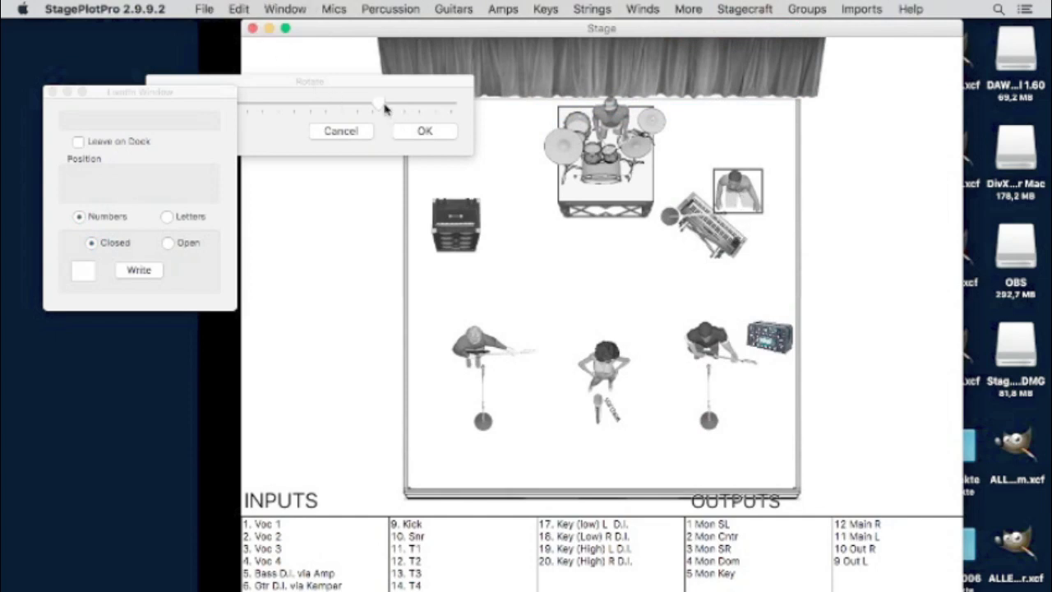
{"action": "left_click_drag", "start_coordinate": [383, 106], "coordinate": [340, 123]}
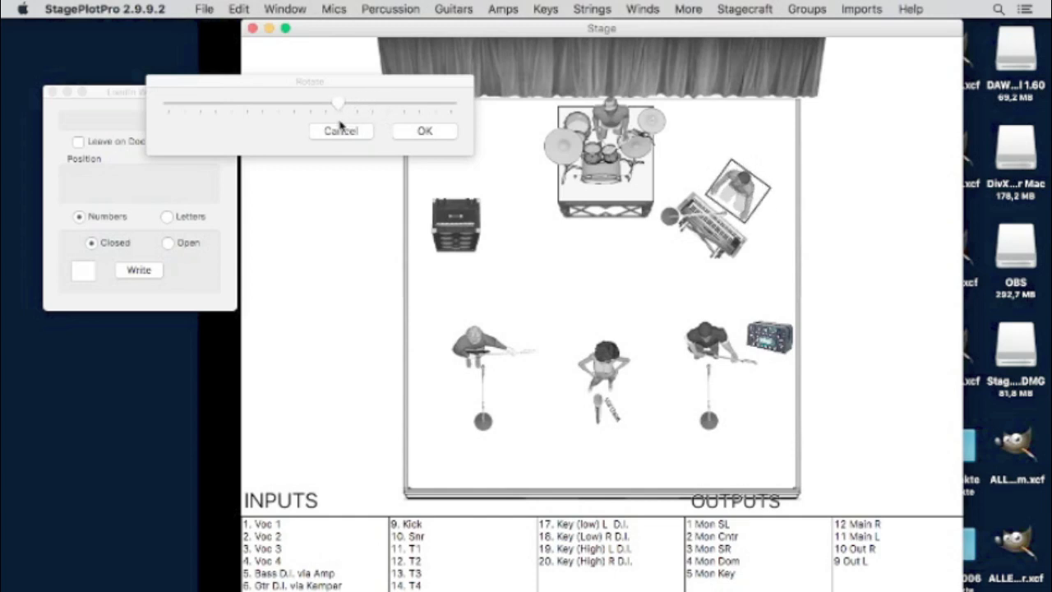
{"action": "left_click_drag", "start_coordinate": [741, 185], "coordinate": [737, 193]}
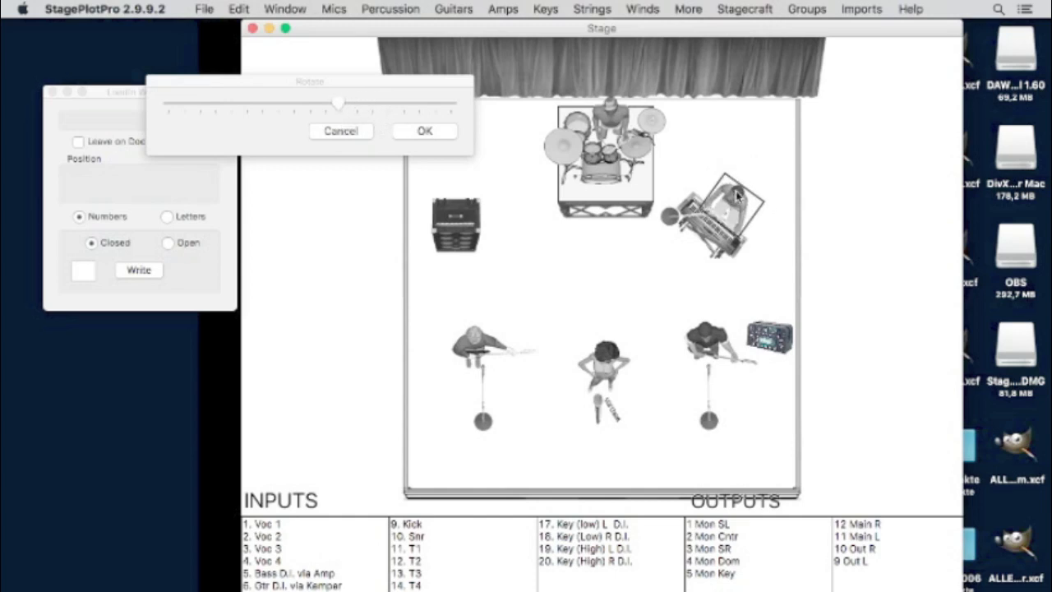
{"action": "left_click", "coordinate": [769, 121]}
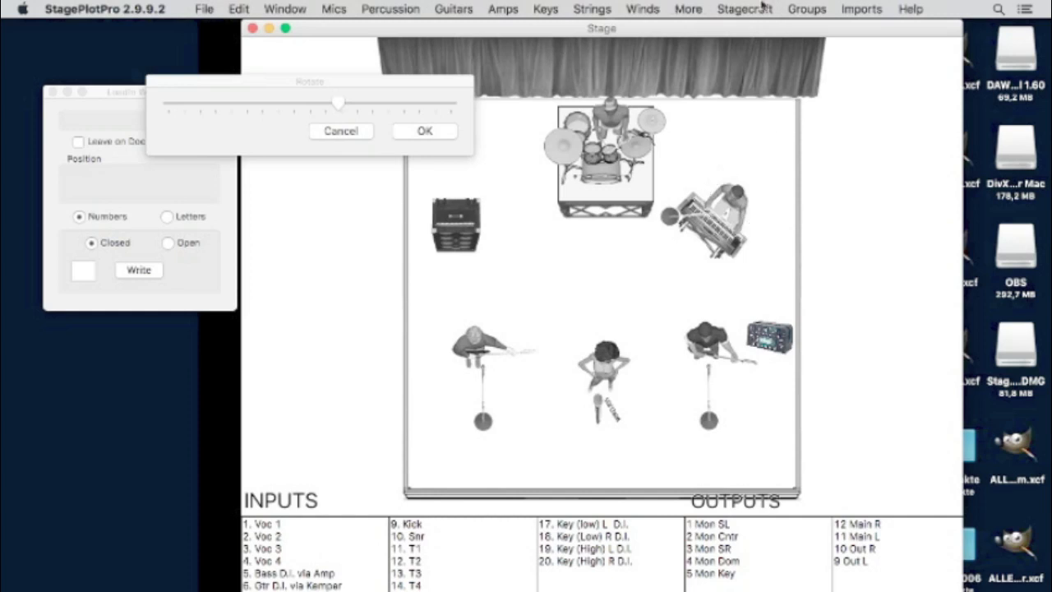
{"action": "left_click", "coordinate": [689, 9]}
- Add a wedge monitor at the front of the stage and copy it to another front position
{"action": "mouse_move", "coordinate": [715, 44]}
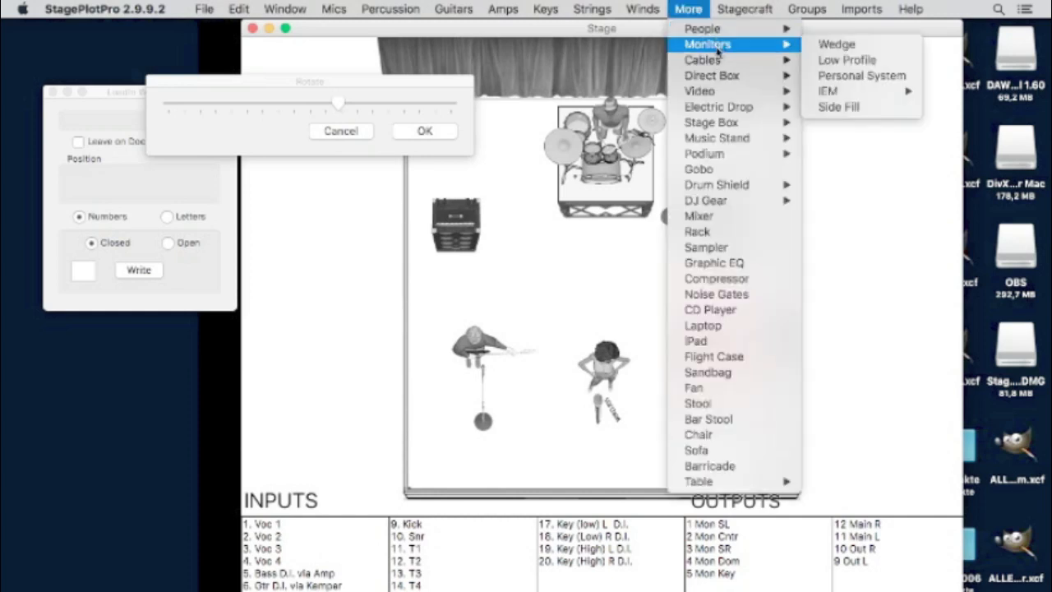
{"action": "left_click", "coordinate": [864, 50]}
{"action": "left_click_drag", "start_coordinate": [518, 485], "coordinate": [489, 462]}
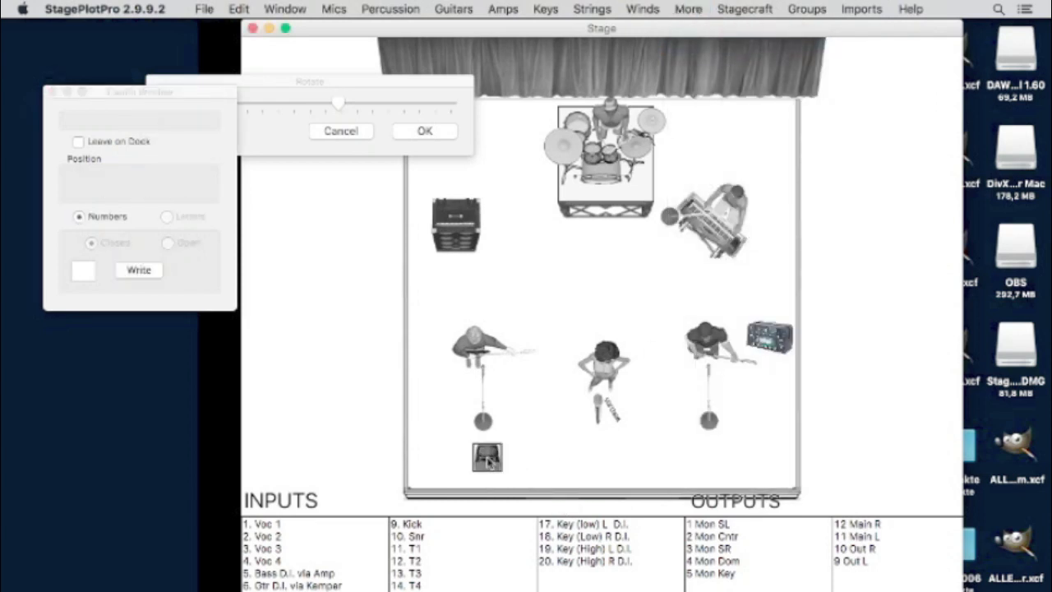
{"action": "left_click_drag", "start_coordinate": [487, 462], "coordinate": [689, 123]}
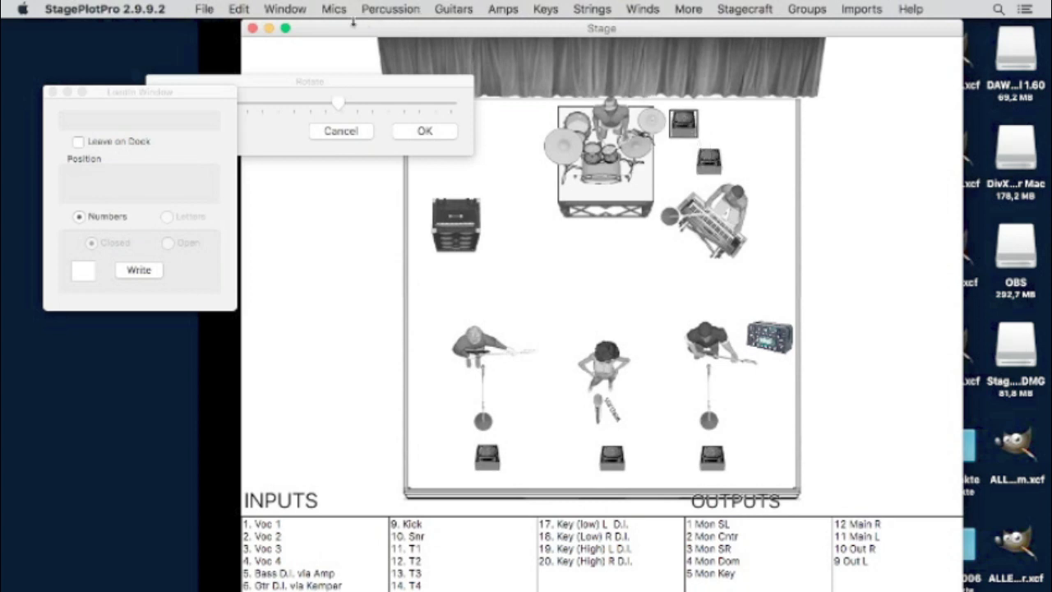
- Angle the upstage wedges beside the drums and toward the keyboard player
{"action": "left_click_drag", "start_coordinate": [342, 107], "coordinate": [243, 140]}
{"action": "left_click", "coordinate": [710, 162]}
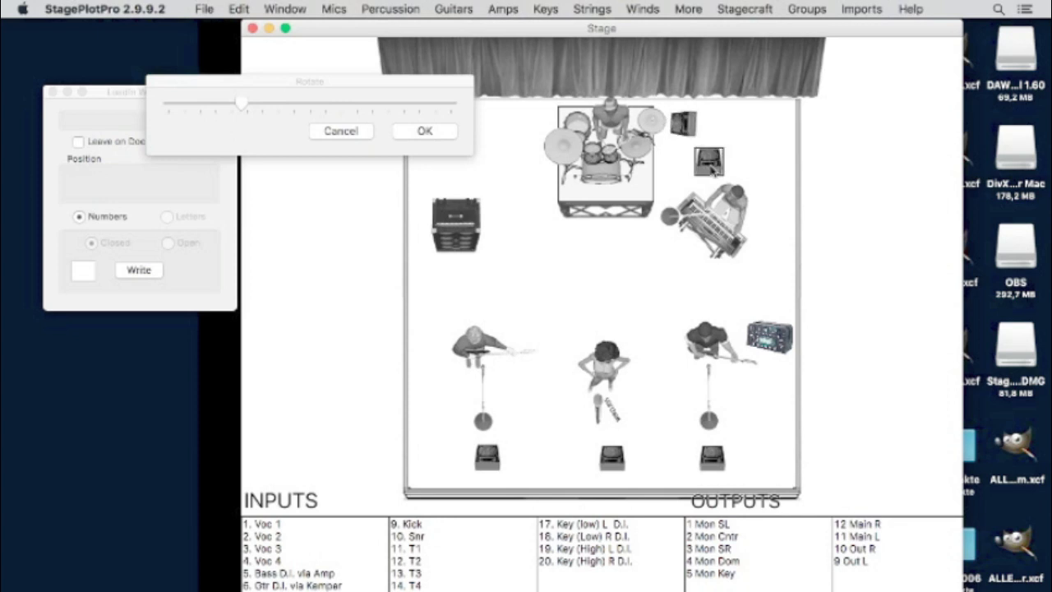
{"action": "left_click_drag", "start_coordinate": [239, 104], "coordinate": [408, 90]}
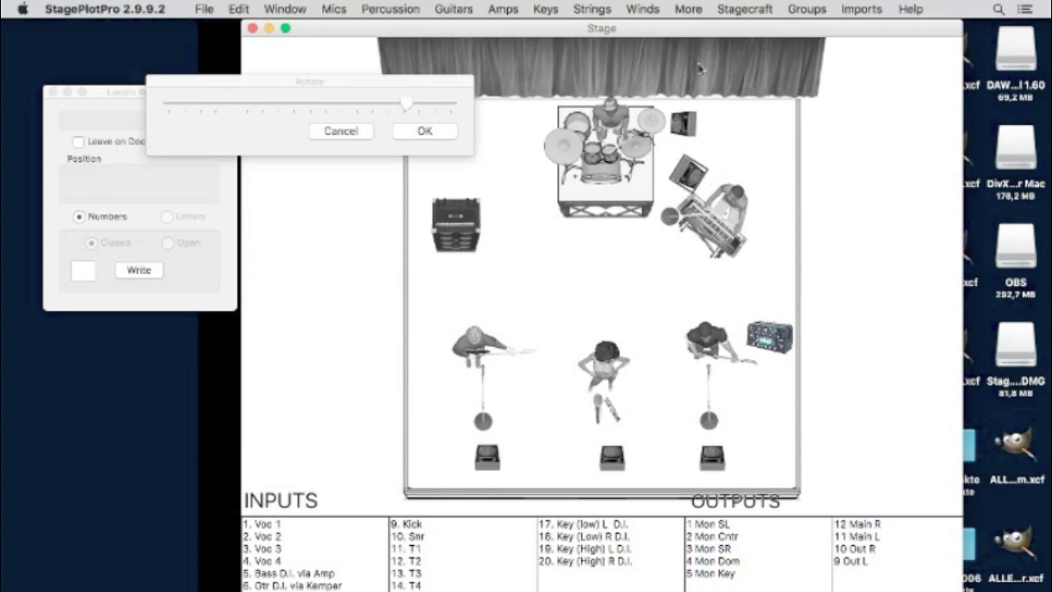
{"action": "left_click", "coordinate": [688, 10]}
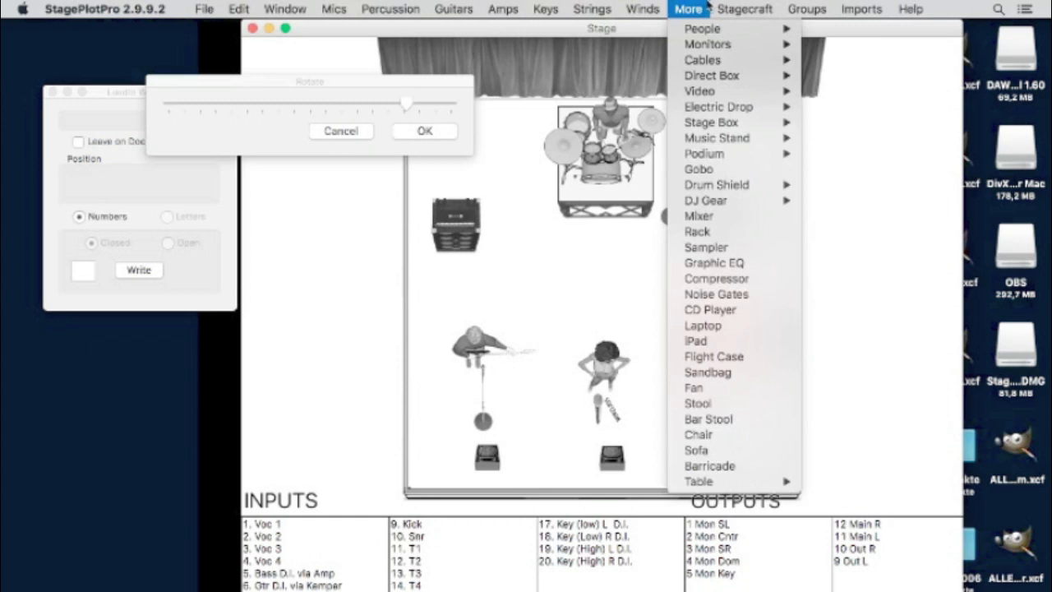
- Place two stereo DI boxes below the keyboard player and delete the original stereo DI
{"action": "mouse_move", "coordinate": [723, 76]}
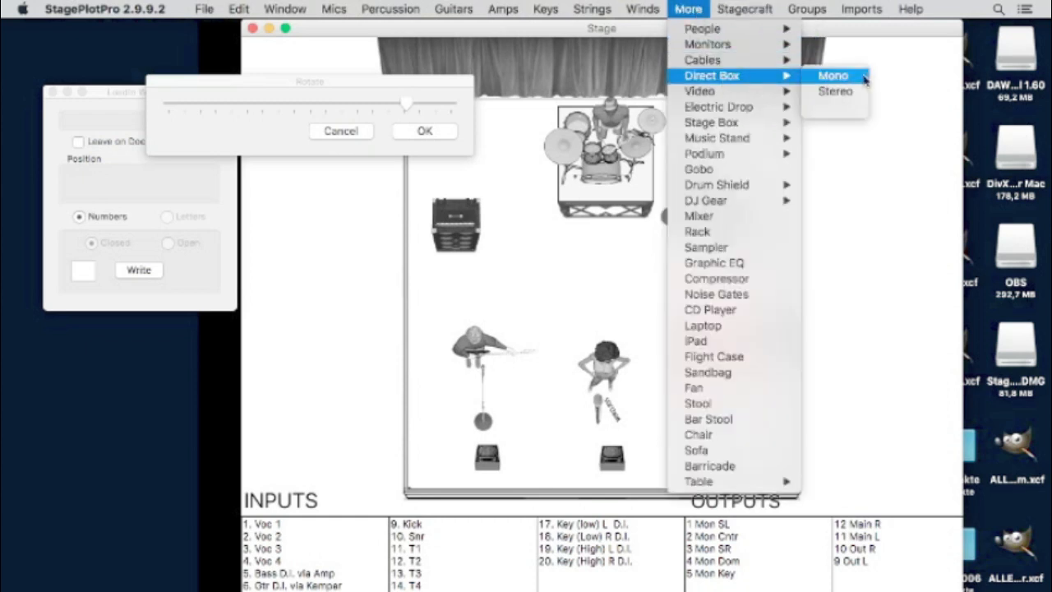
{"action": "left_click", "coordinate": [838, 92]}
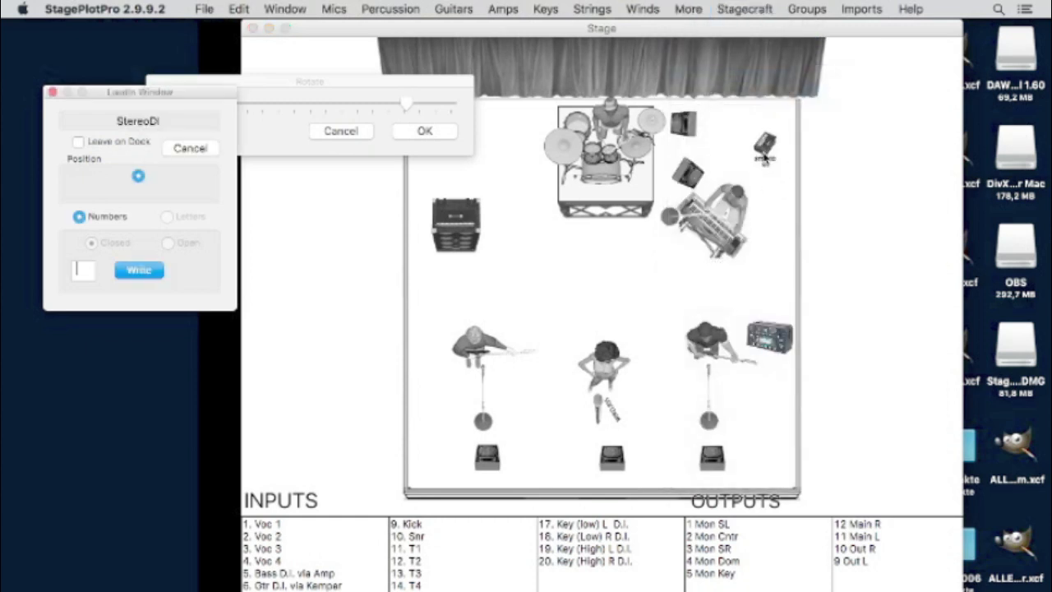
{"action": "left_click", "coordinate": [778, 199]}
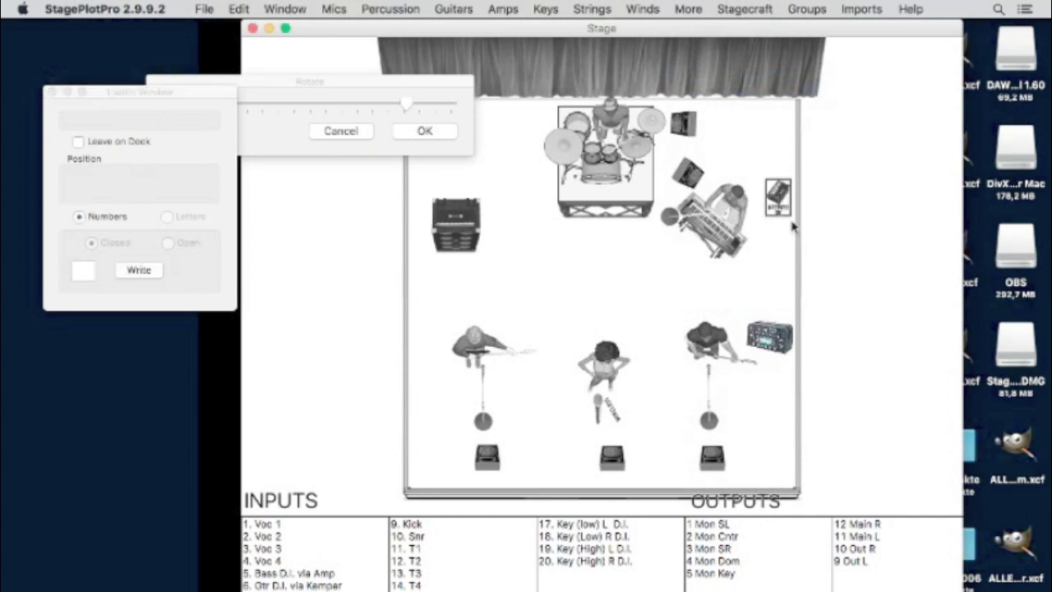
{"action": "left_click_drag", "start_coordinate": [777, 197], "coordinate": [674, 256]}
{"action": "left_click_drag", "start_coordinate": [778, 197], "coordinate": [701, 267]}
{"action": "left_click", "coordinate": [780, 195]}
{"action": "key", "text": "Delete"}
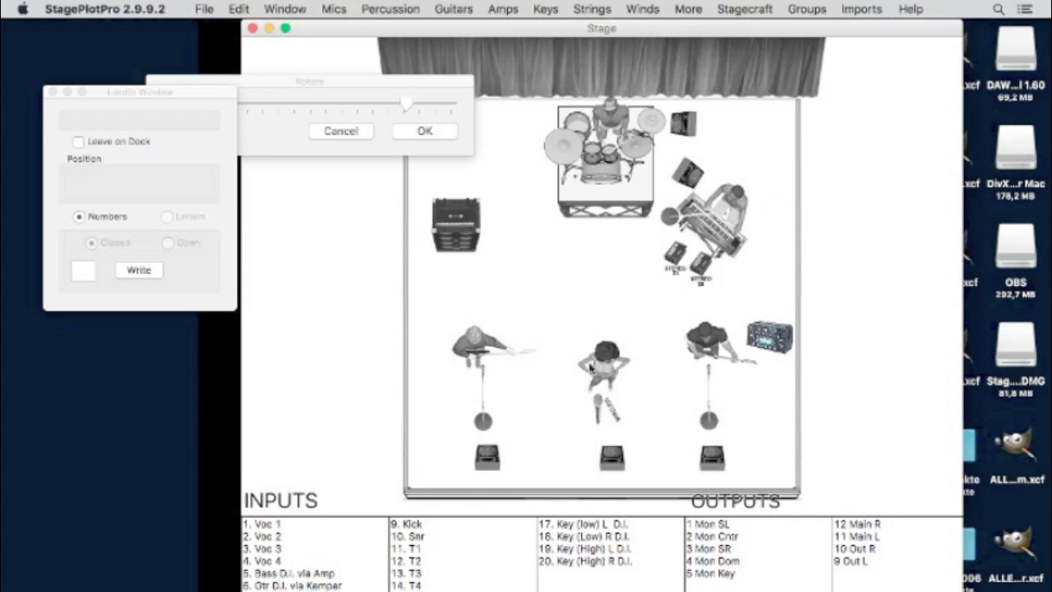
- Add a mono DI box beside the centre wedge
{"action": "left_click", "coordinate": [644, 9]}
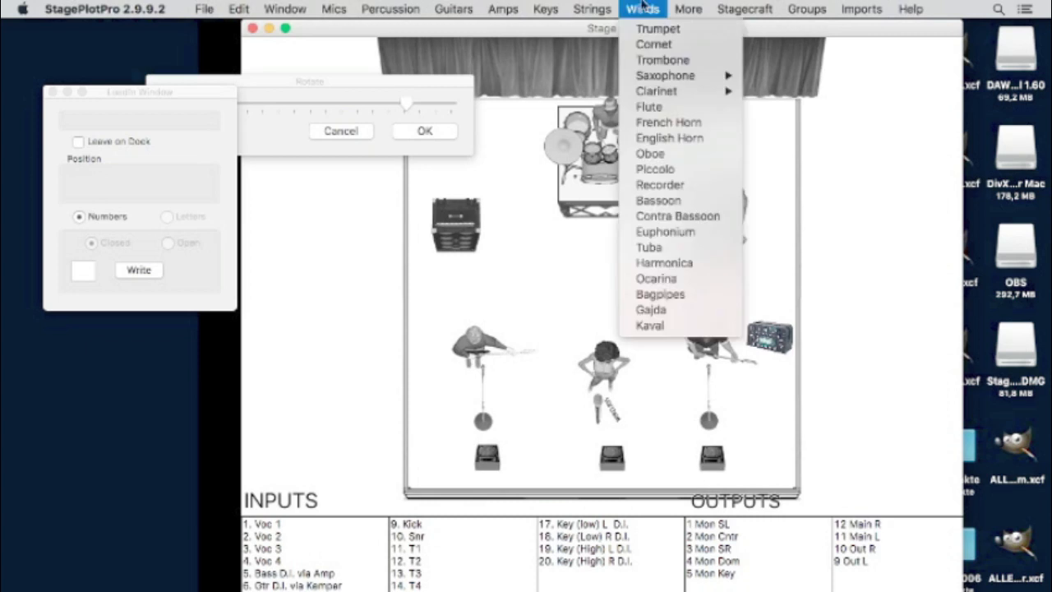
{"action": "mouse_move", "coordinate": [694, 7]}
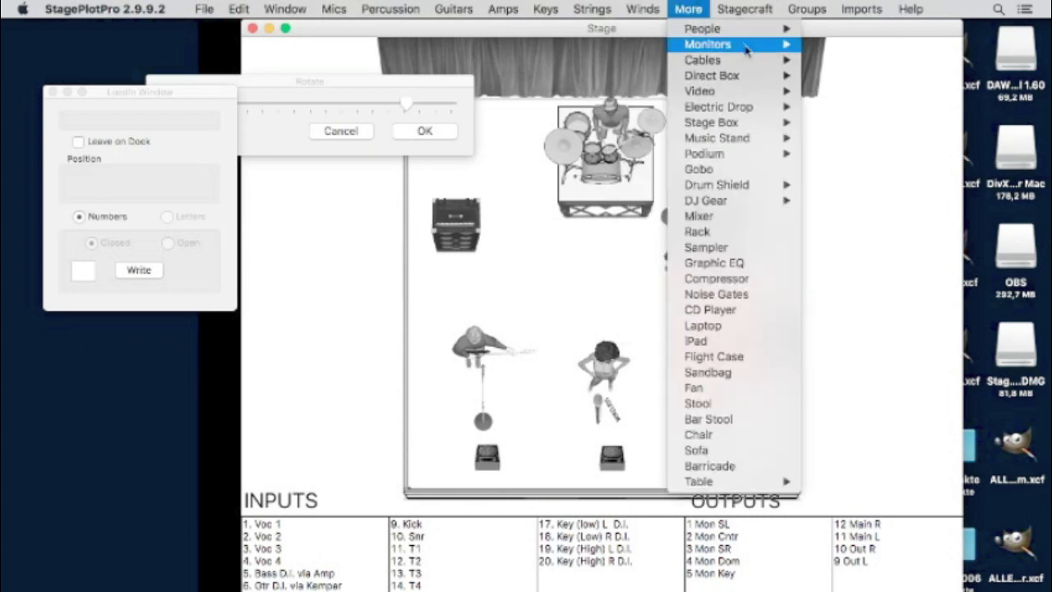
{"action": "mouse_move", "coordinate": [750, 63]}
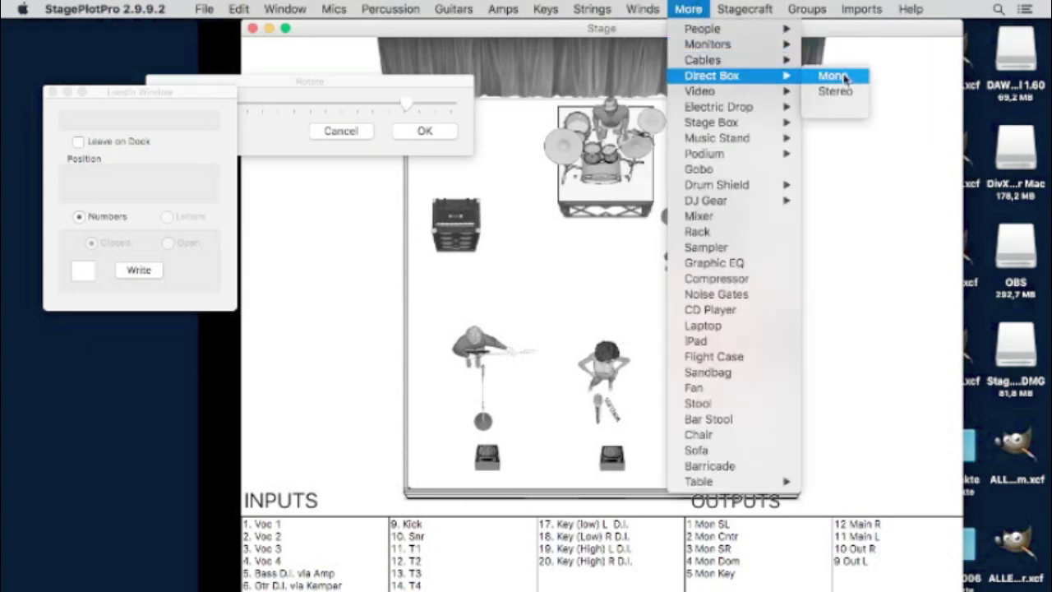
{"action": "left_click", "coordinate": [835, 74]}
{"action": "left_click", "coordinate": [636, 447]}
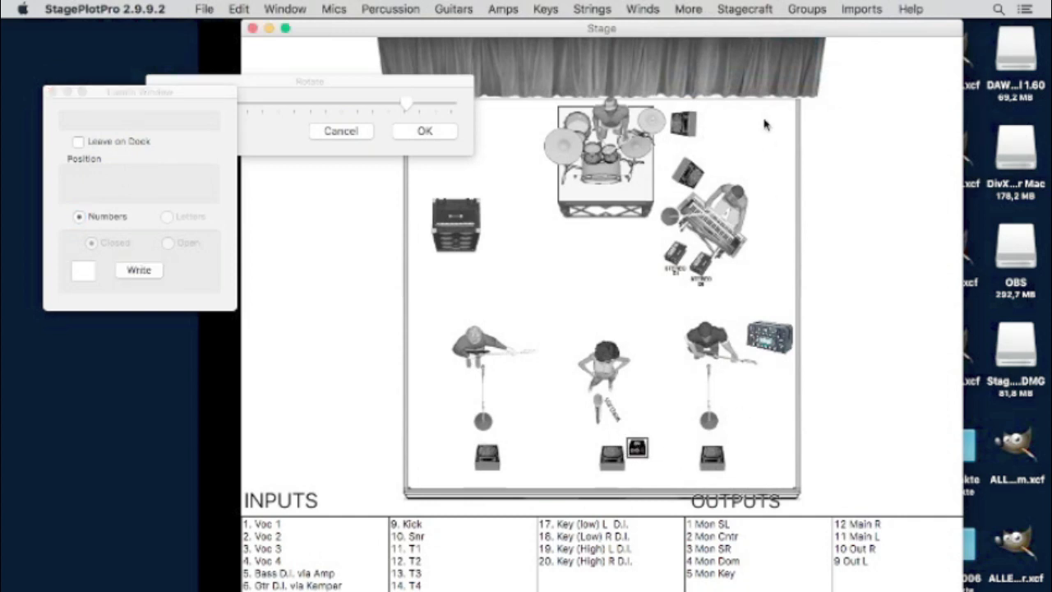
{"action": "left_click", "coordinate": [737, 8]}
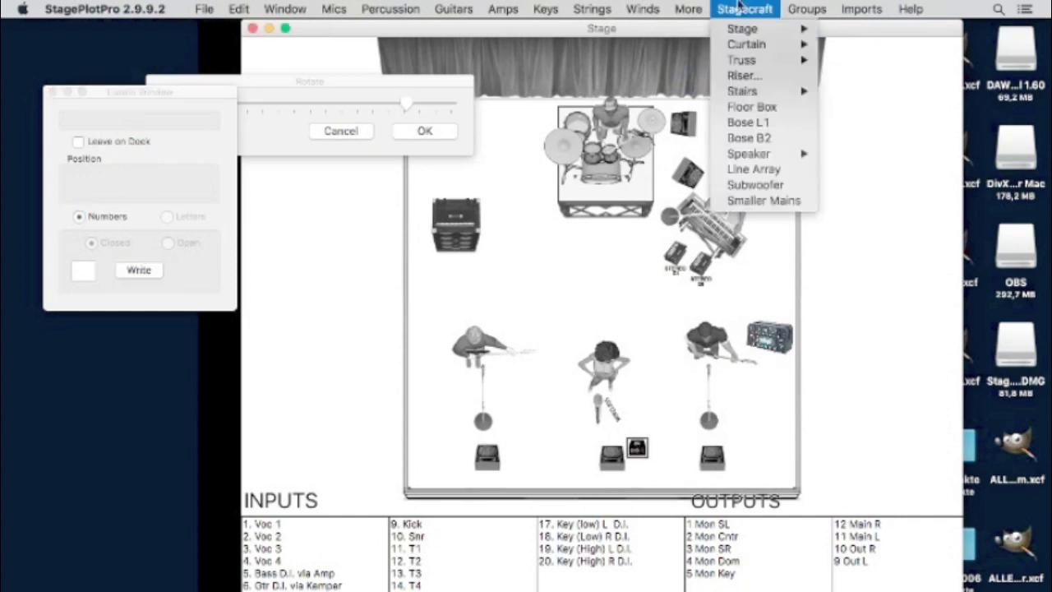
{"action": "mouse_move", "coordinate": [692, 8]}
{"action": "mouse_move", "coordinate": [744, 107]}
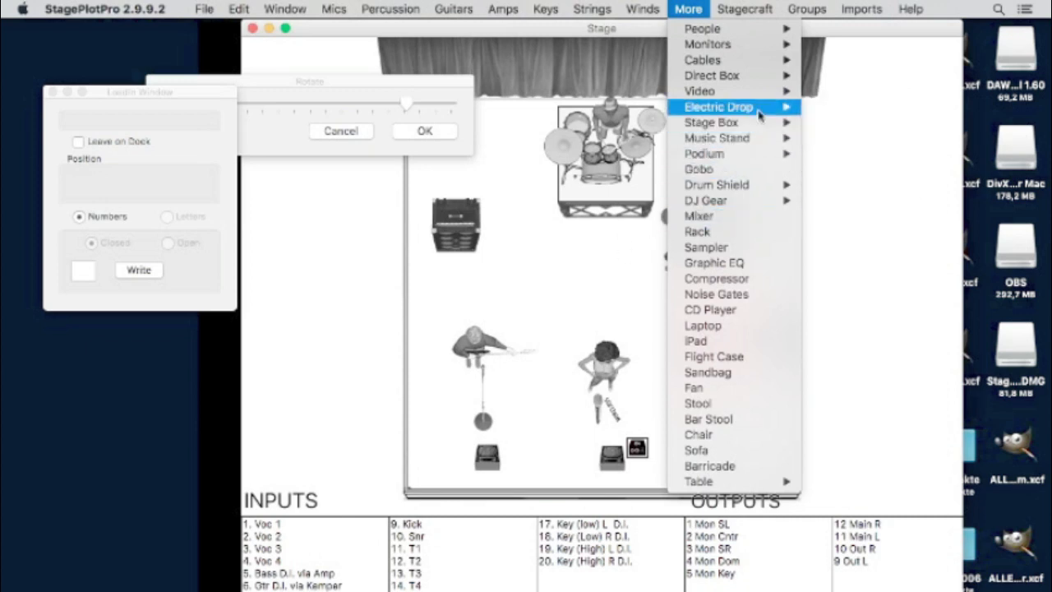
- Add a 230 V two-outlet drop and a 230 V four-outlet drop beside the keyboard player
{"action": "left_click", "coordinate": [854, 138]}
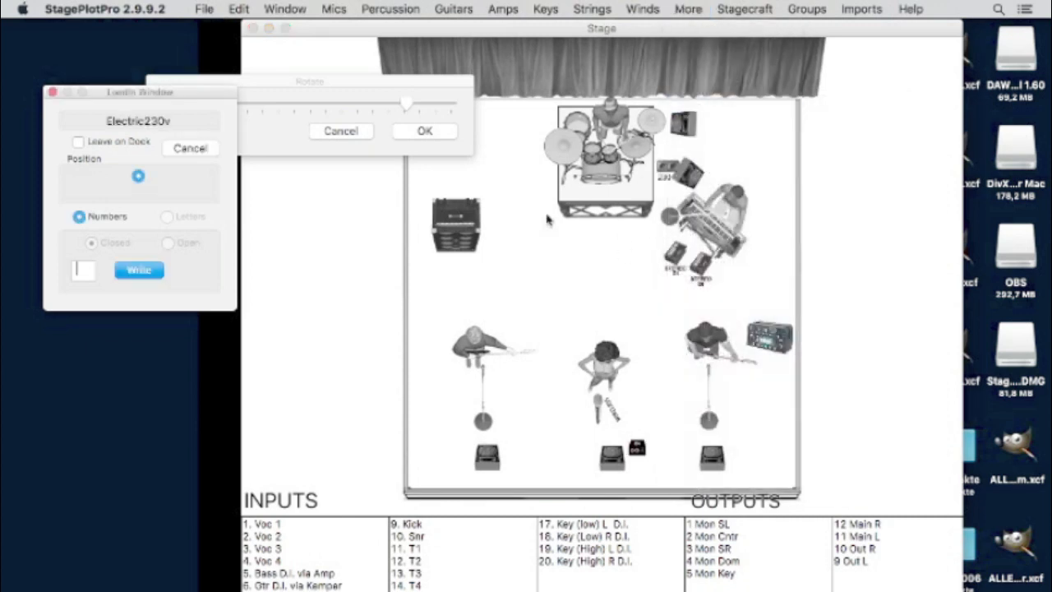
{"action": "left_click", "coordinate": [727, 8]}
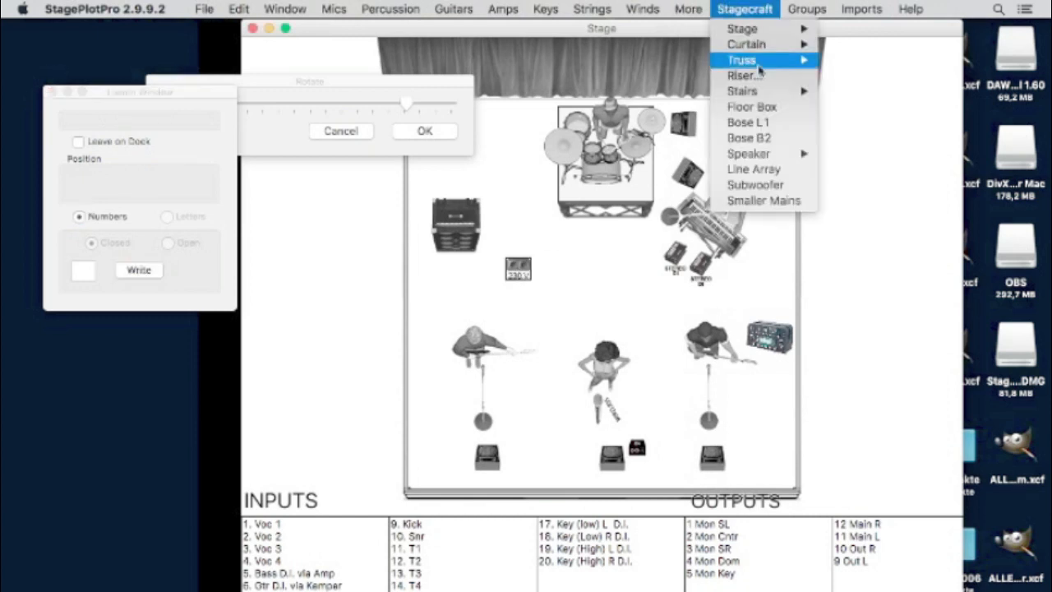
{"action": "mouse_move", "coordinate": [734, 76]}
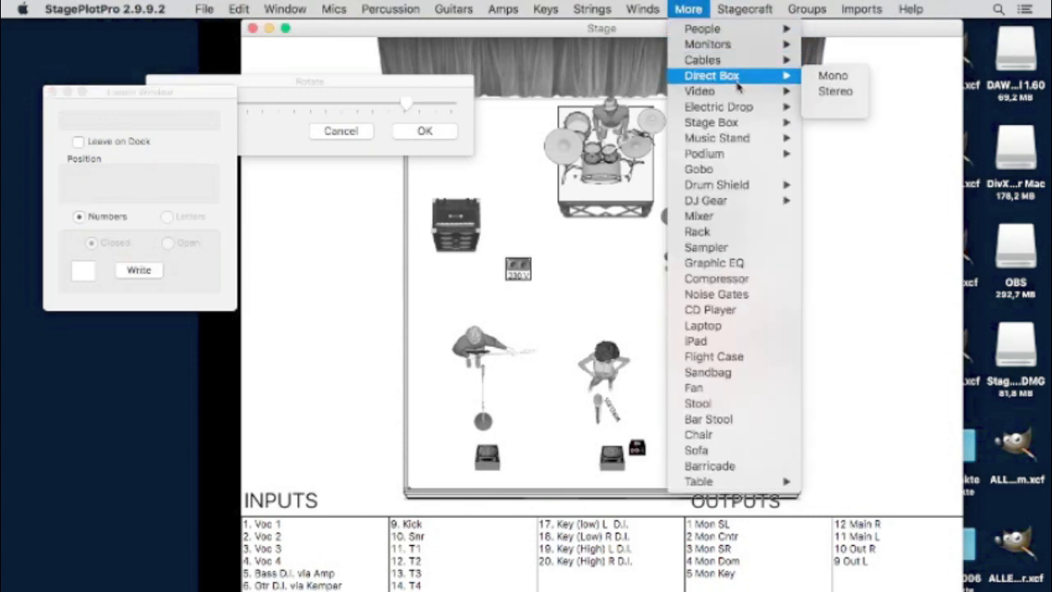
{"action": "mouse_move", "coordinate": [751, 108]}
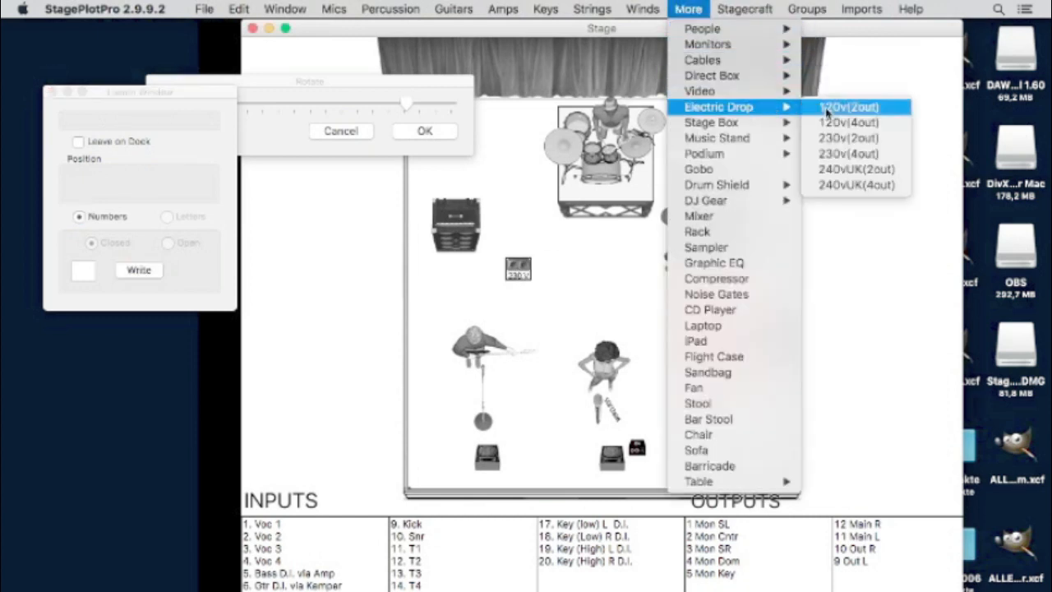
{"action": "left_click", "coordinate": [832, 153]}
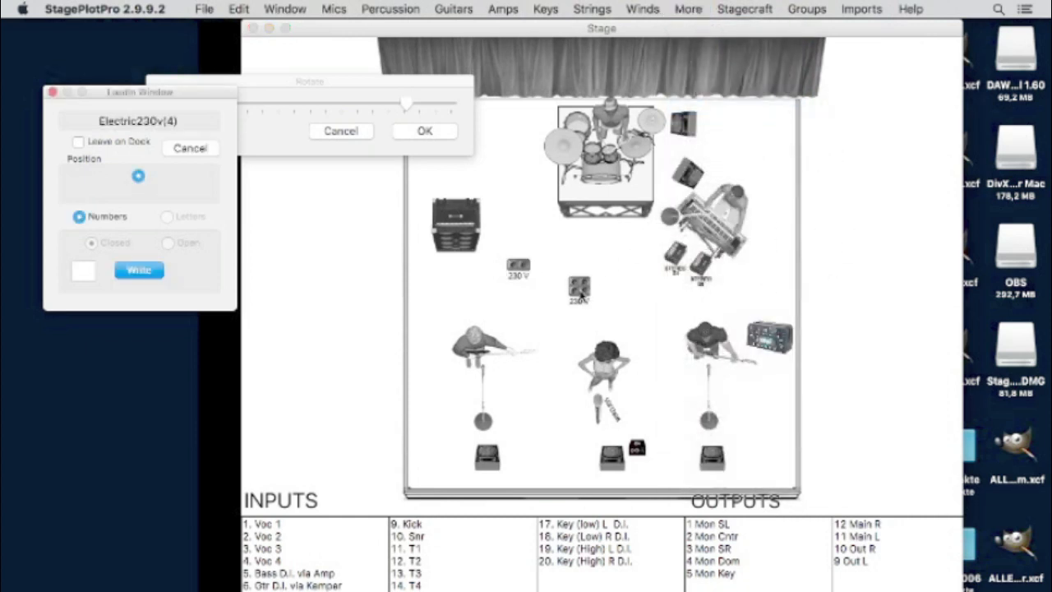
{"action": "left_click", "coordinate": [579, 291]}
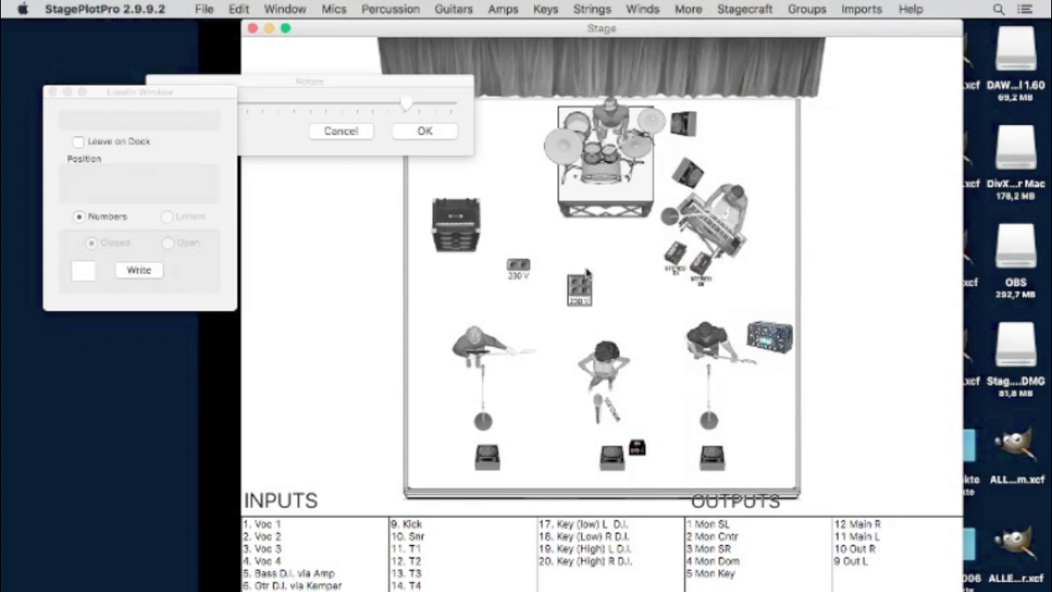
{"action": "left_click_drag", "start_coordinate": [580, 294], "coordinate": [775, 252]}
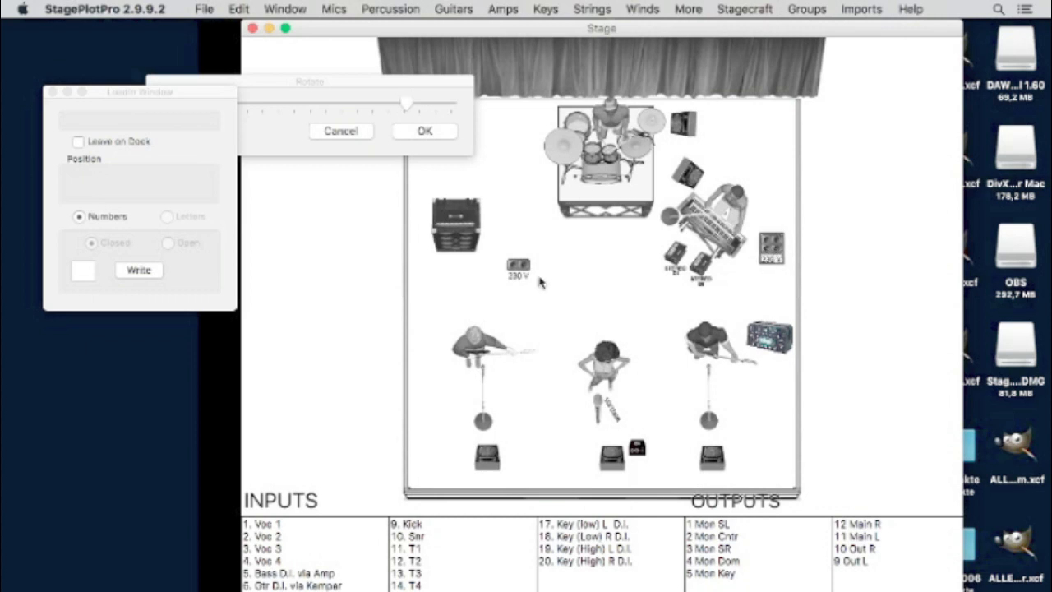
- Move a 230 V drop under the left amp and copy drops to the front-left corner, right side and upper right
{"action": "left_click_drag", "start_coordinate": [502, 272], "coordinate": [412, 272]}
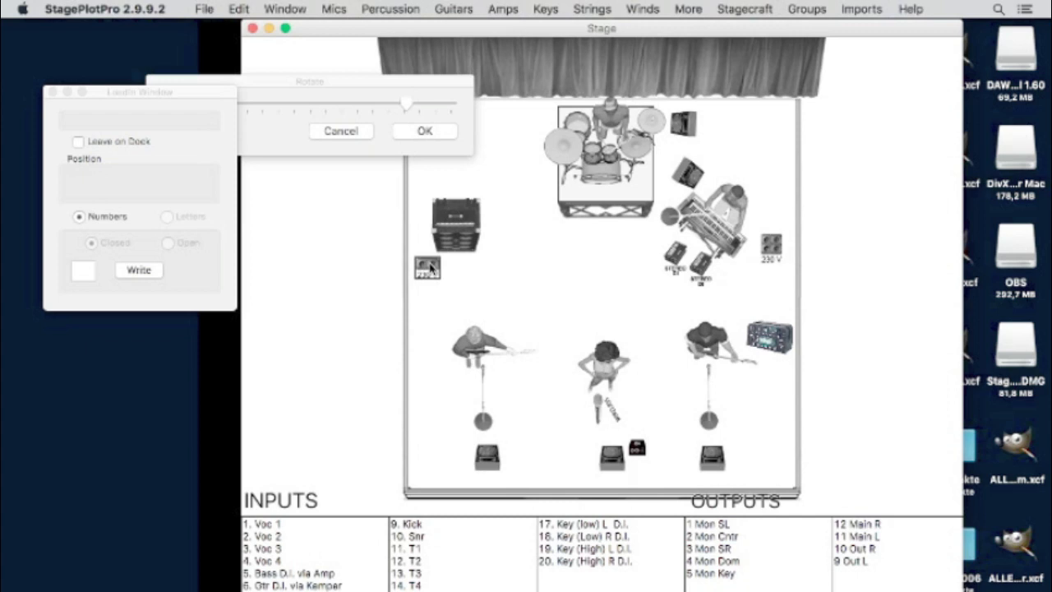
{"action": "left_click_drag", "start_coordinate": [430, 267], "coordinate": [790, 476]}
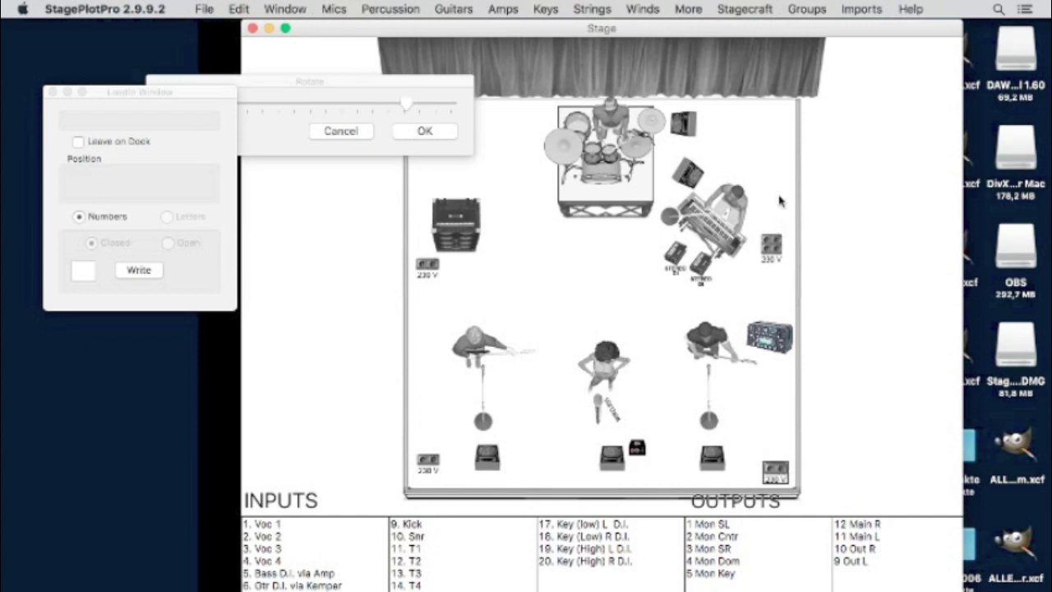
{"action": "left_click_drag", "start_coordinate": [775, 465], "coordinate": [779, 296]}
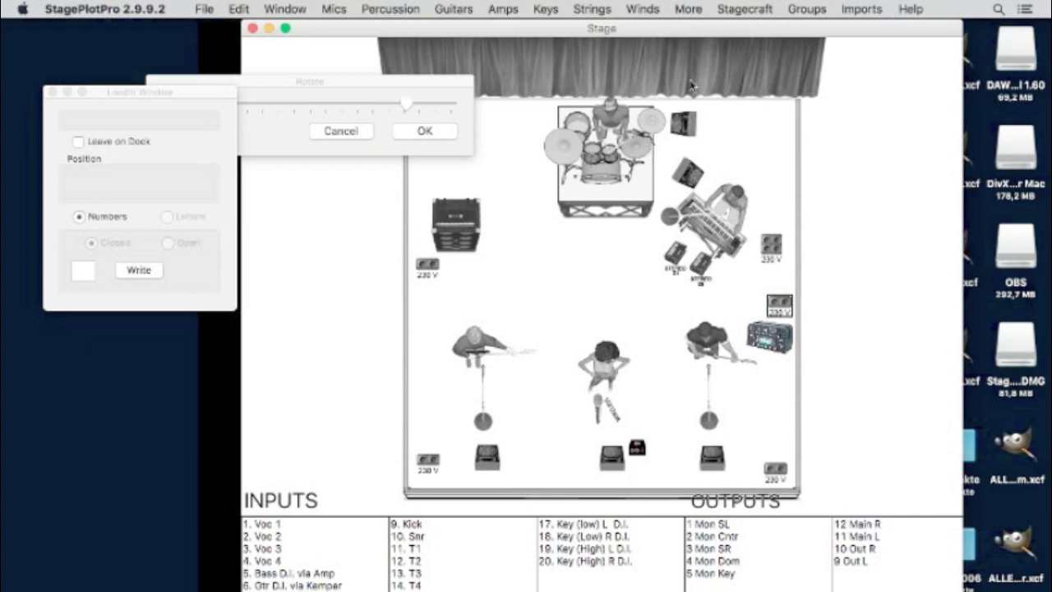
{"action": "left_click", "coordinate": [688, 9]}
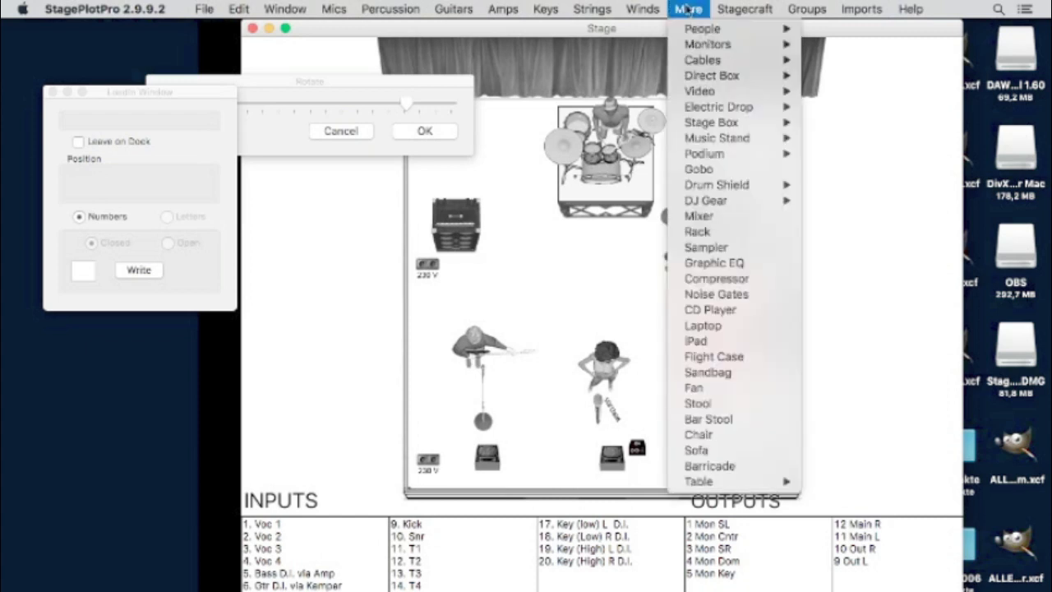
{"action": "left_click", "coordinate": [637, 115]}
{"action": "left_click_drag", "start_coordinate": [775, 245], "coordinate": [770, 116]}
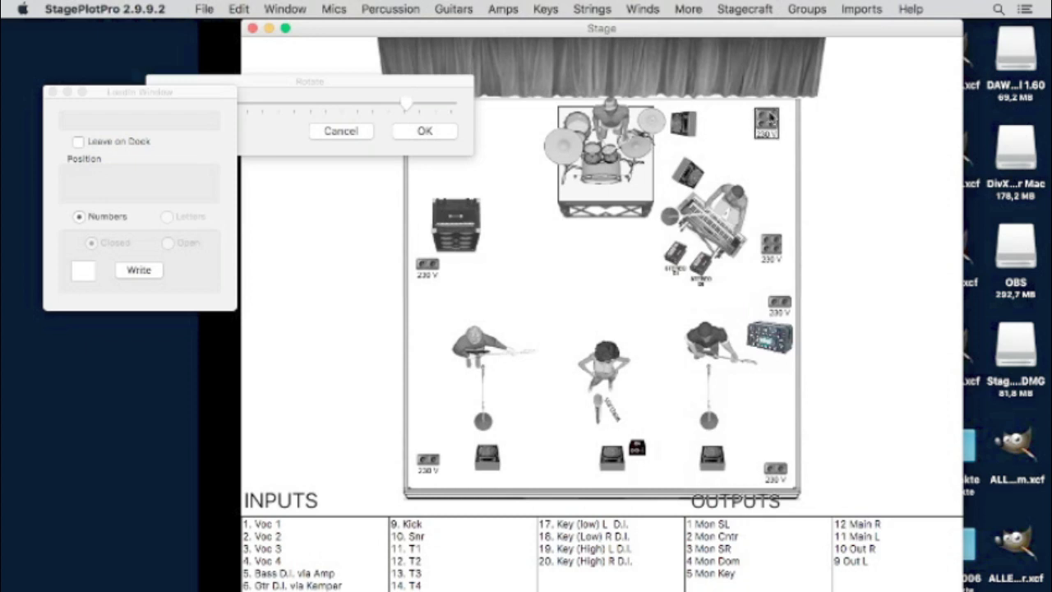
{"action": "left_click", "coordinate": [722, 9]}
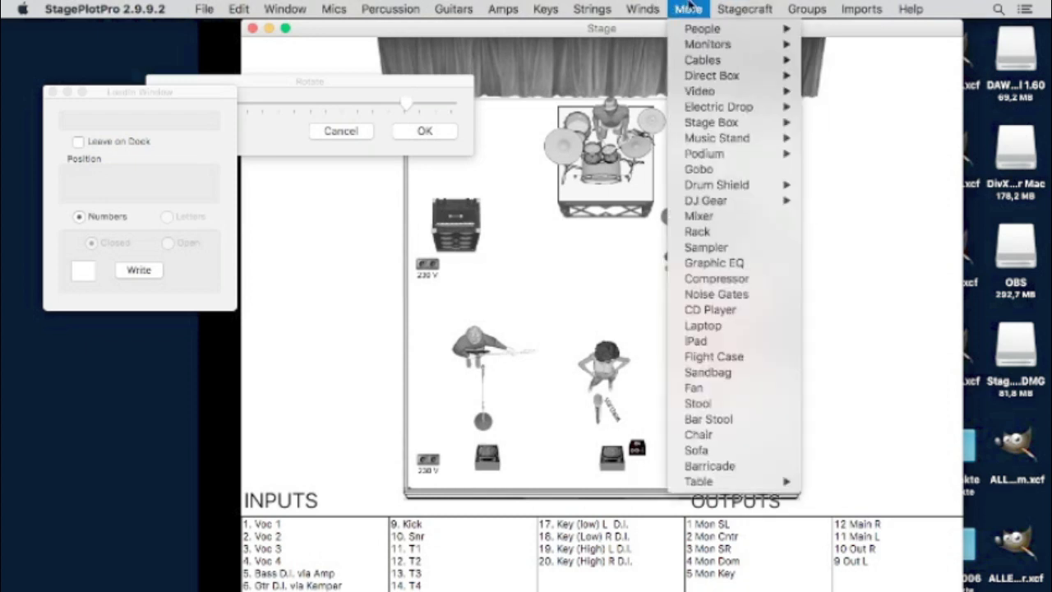
- Place a 24-channel stage box at the back right beside the drum riser
{"action": "mouse_move", "coordinate": [739, 125]}
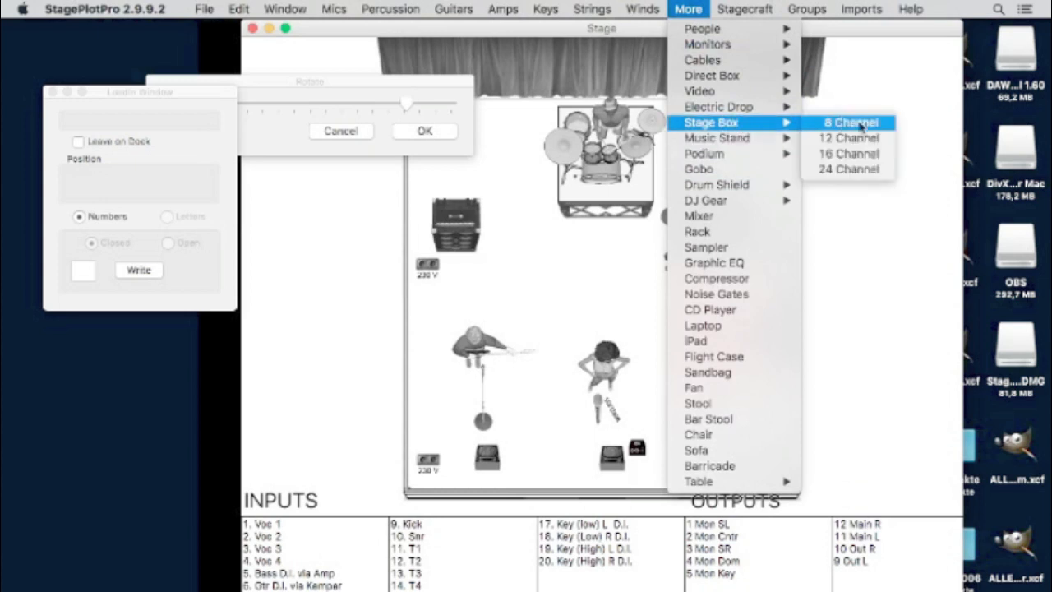
{"action": "left_click", "coordinate": [848, 169]}
{"action": "left_click_drag", "start_coordinate": [759, 130], "coordinate": [716, 130]}
{"action": "left_click", "coordinate": [717, 127]}
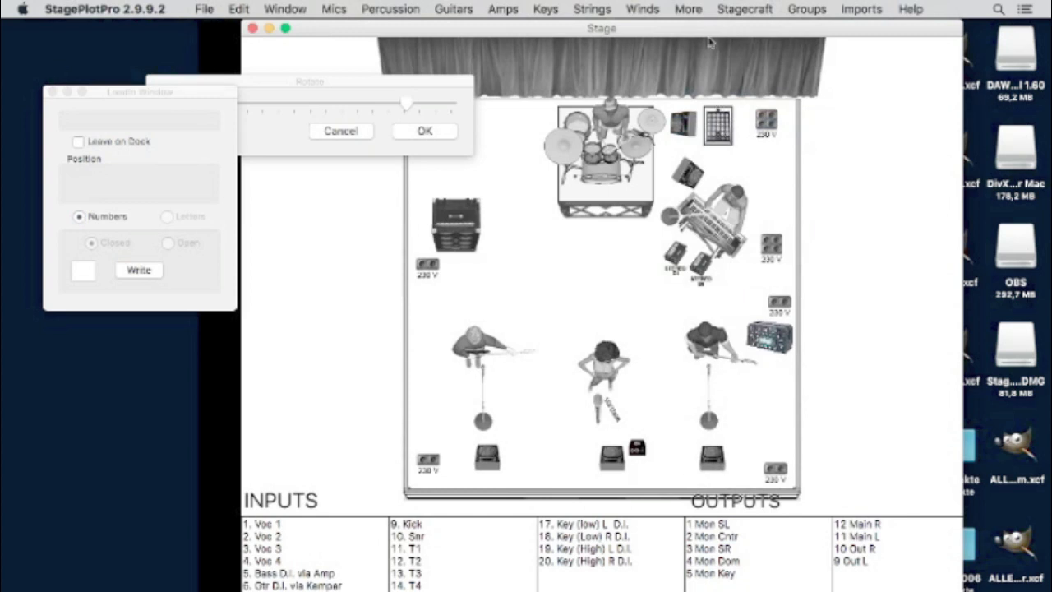
- Browse the extra item list and saved band groups without adding anything
{"action": "left_click", "coordinate": [701, 11]}
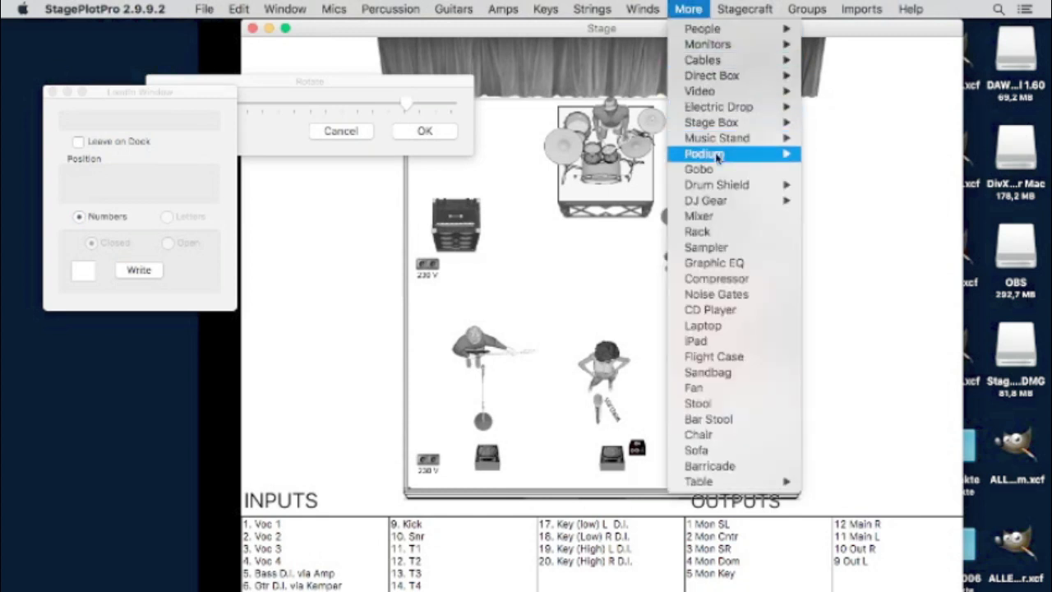
{"action": "mouse_move", "coordinate": [715, 160]}
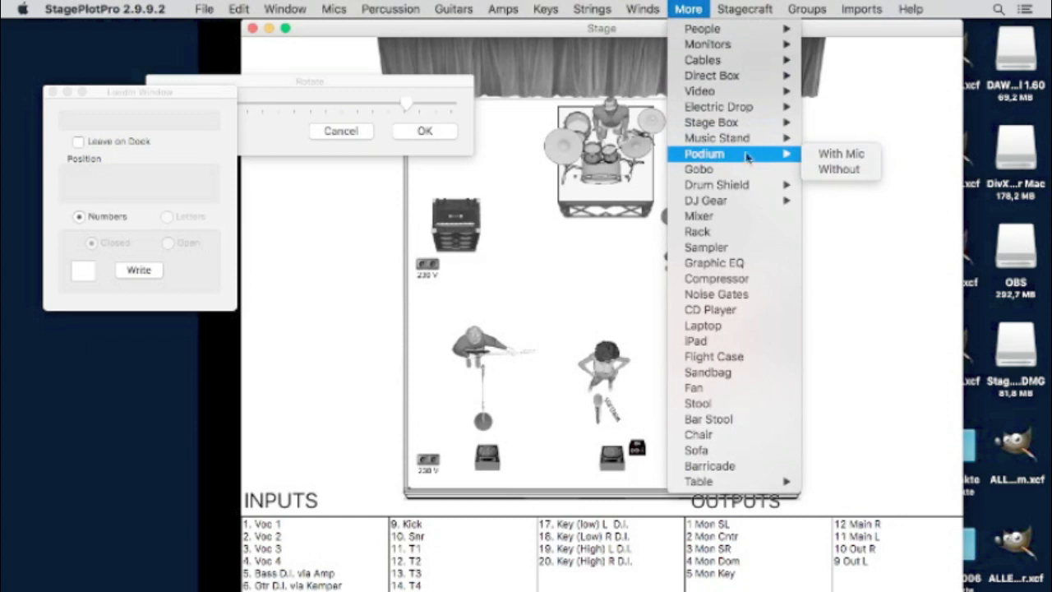
{"action": "mouse_move", "coordinate": [741, 142]}
{"action": "mouse_move", "coordinate": [727, 189]}
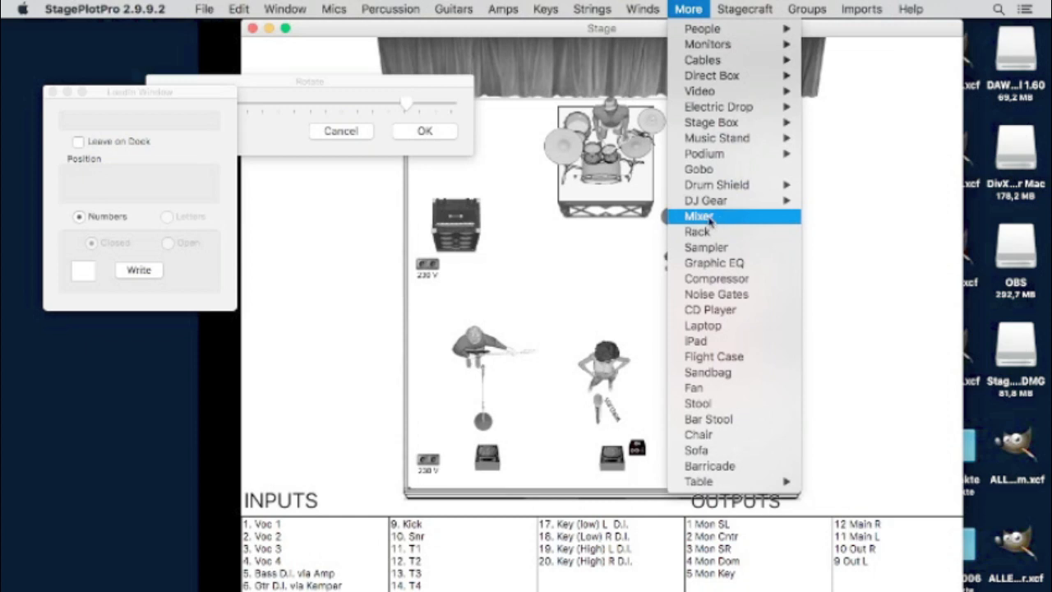
{"action": "left_click", "coordinate": [646, 250]}
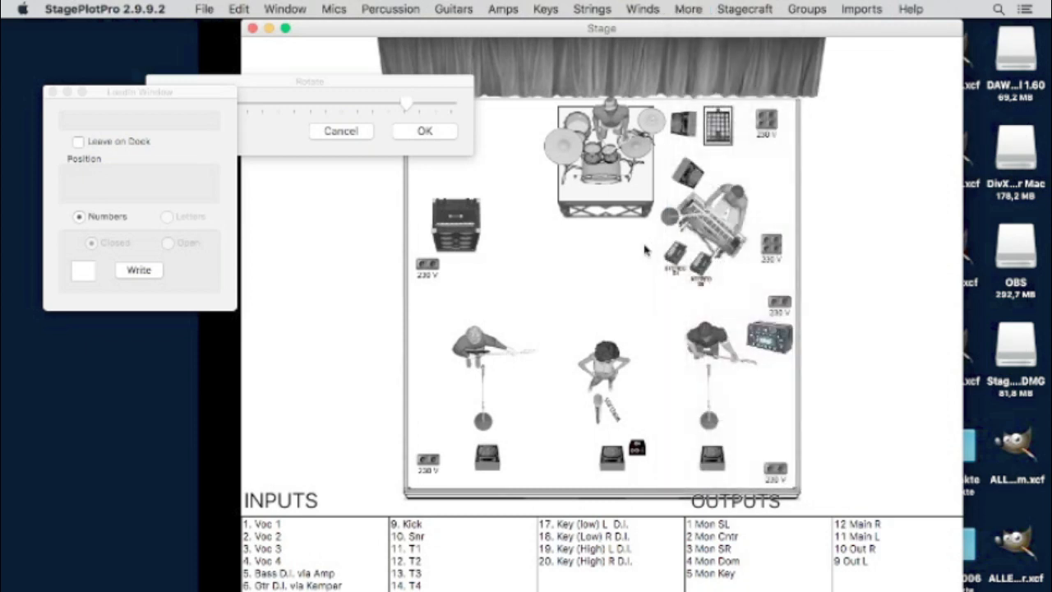
{"action": "left_click", "coordinate": [744, 9]}
{"action": "mouse_move", "coordinate": [806, 9]}
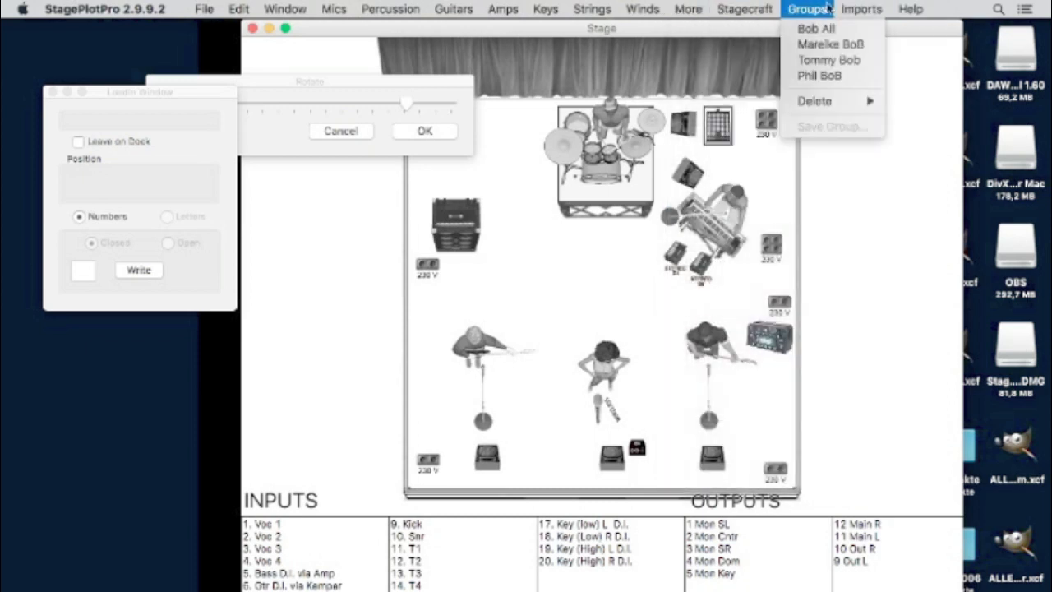
{"action": "mouse_move", "coordinate": [846, 10]}
{"action": "left_click", "coordinate": [612, 292]}
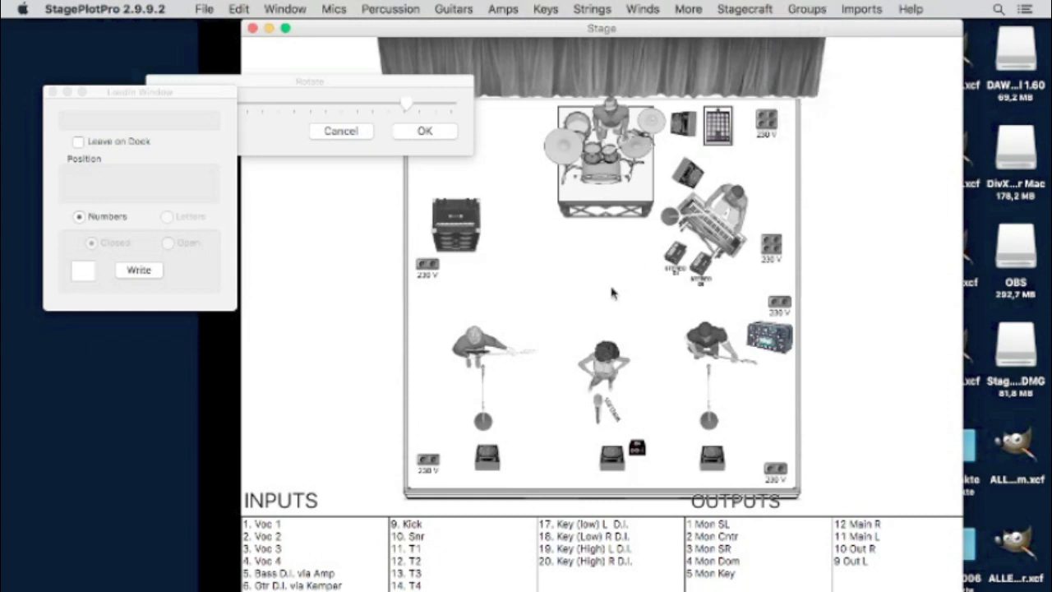
- Confirm the rotation settings and move the load-in marker panel over the stage
{"action": "left_click_drag", "start_coordinate": [260, 79], "coordinate": [366, 105]}
{"action": "left_click", "coordinate": [517, 156]}
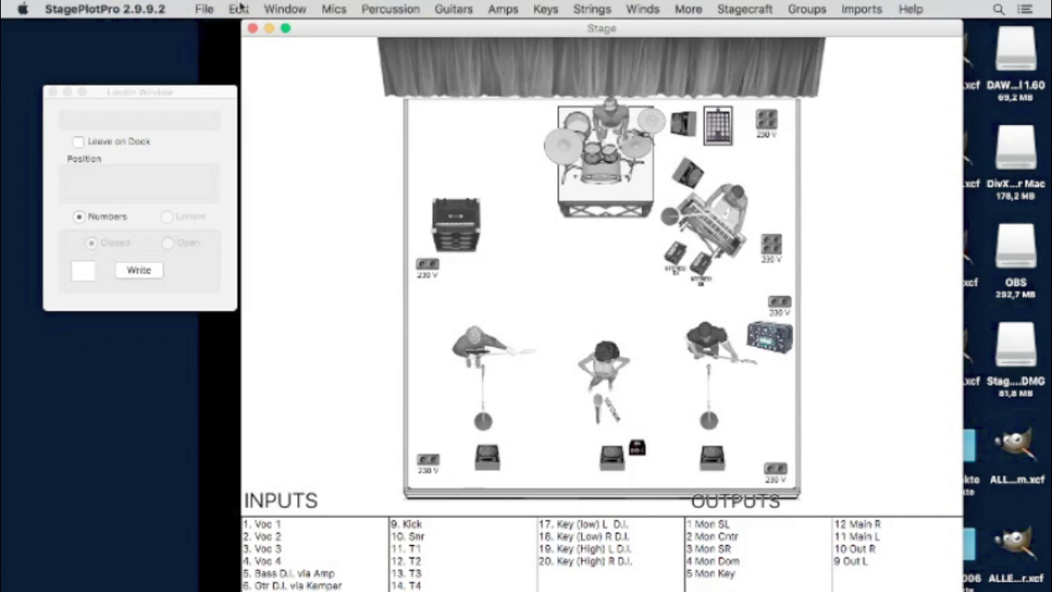
{"action": "left_click_drag", "start_coordinate": [138, 90], "coordinate": [276, 79]}
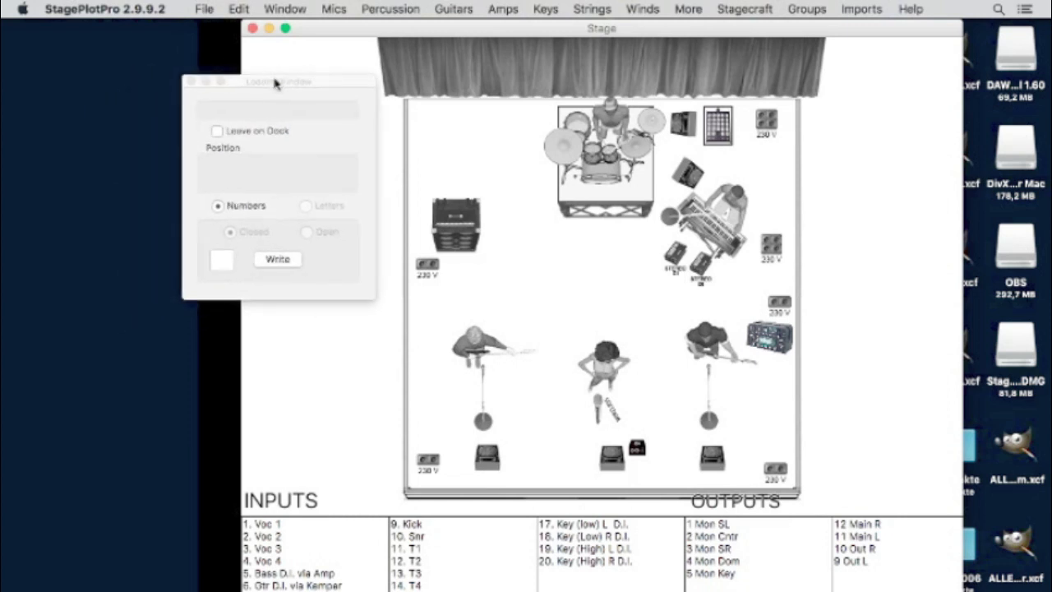
{"action": "left_click", "coordinate": [215, 262]}
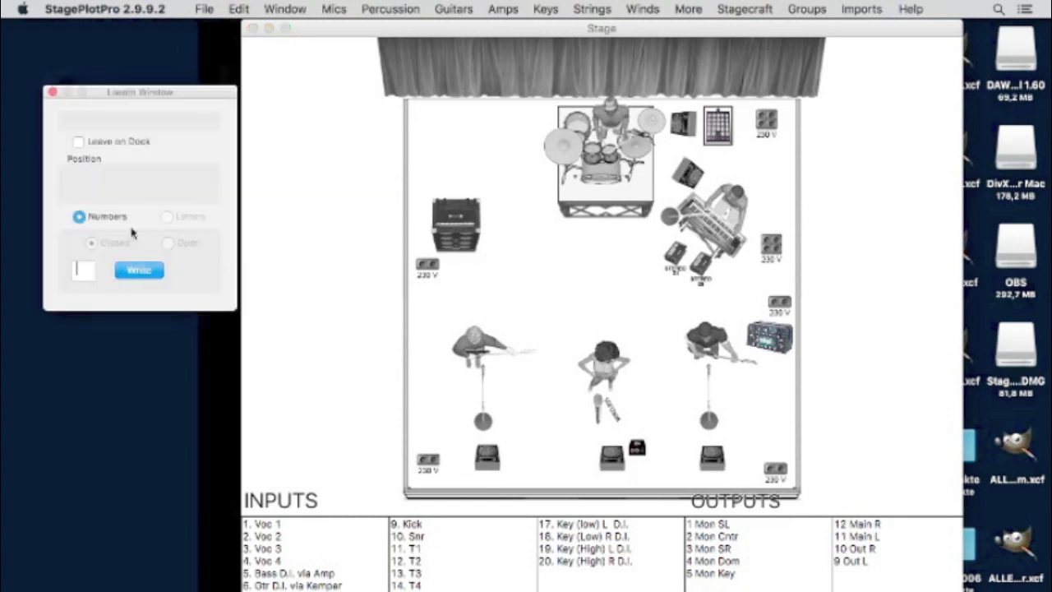
{"action": "left_click_drag", "start_coordinate": [139, 99], "coordinate": [321, 134]}
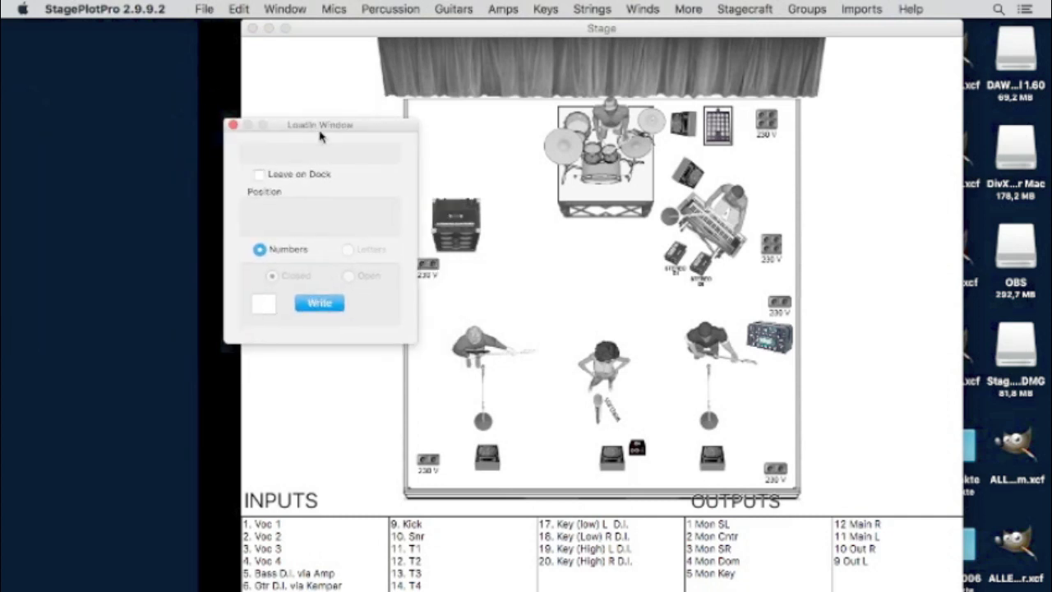
- Create a load-in marker numbered 1 and drop it near the front left
{"action": "type", "text": "1"}
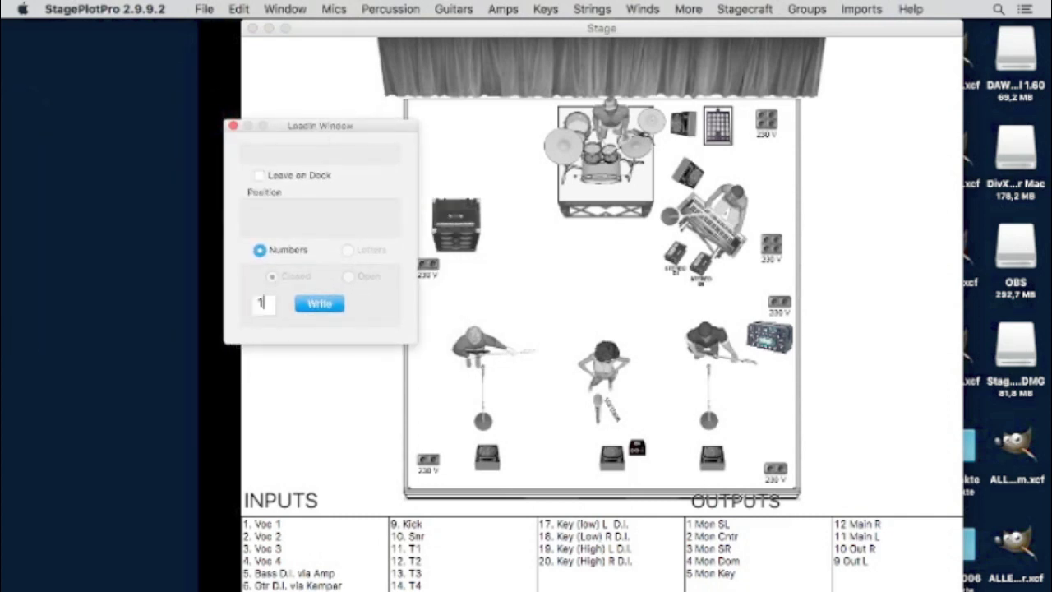
{"action": "left_click", "coordinate": [313, 305]}
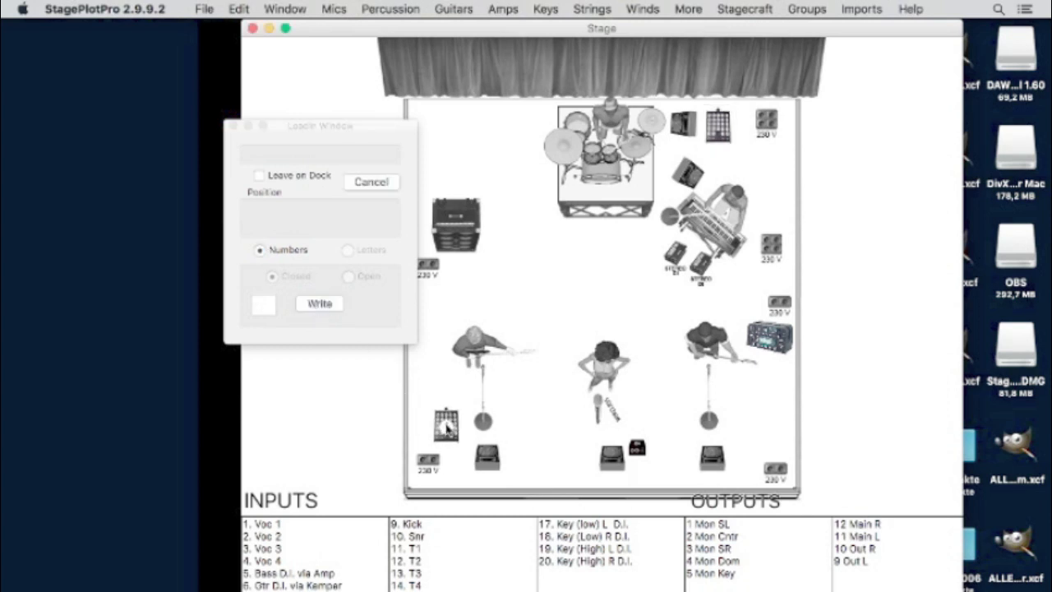
{"action": "left_click", "coordinate": [360, 377]}
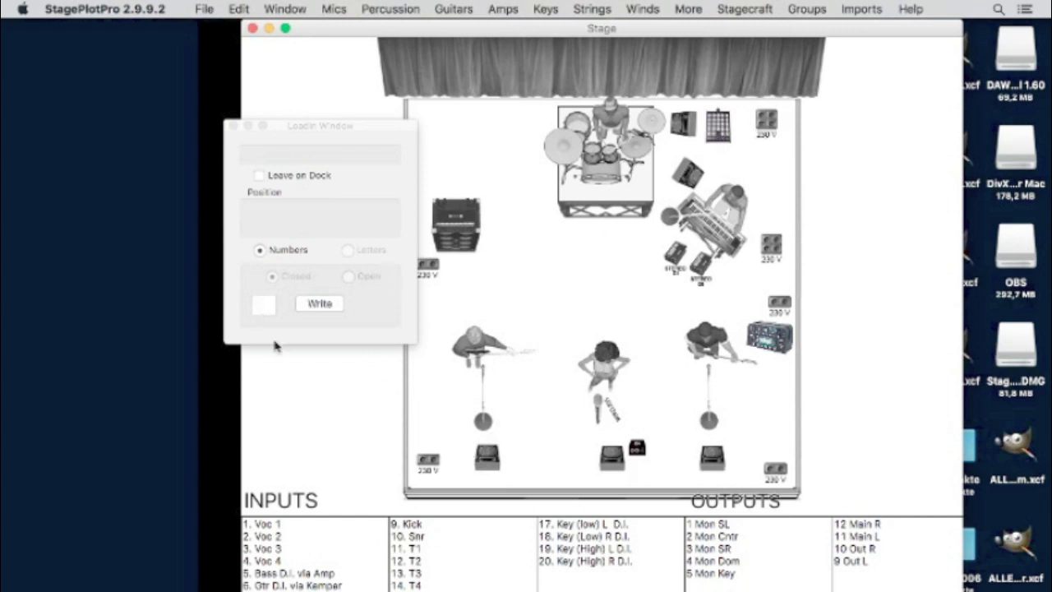
- Close the Load In panel and reopen it from the Window menu
{"action": "left_click", "coordinate": [234, 126]}
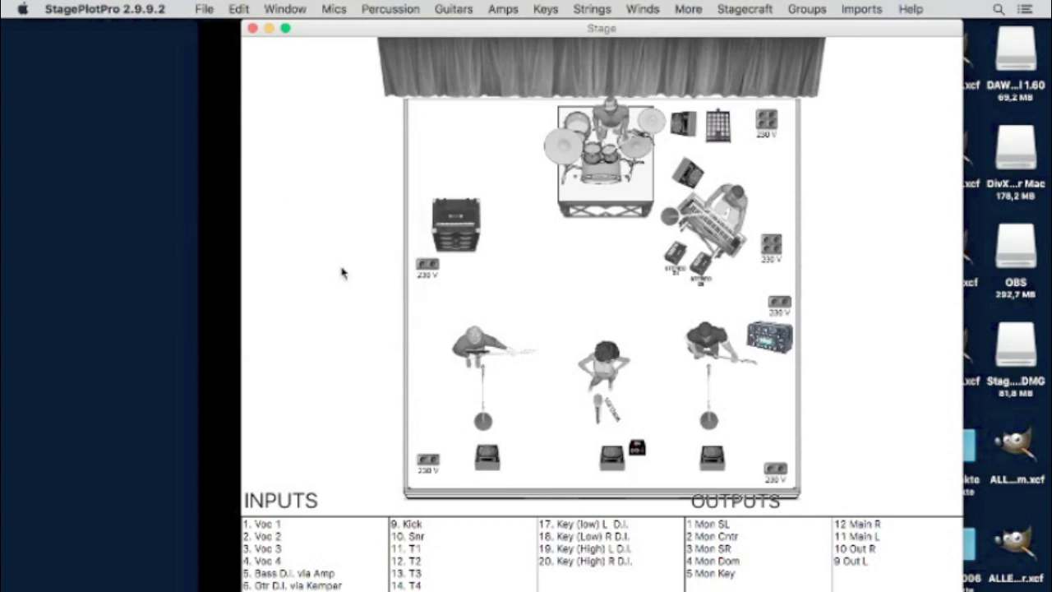
{"action": "left_click", "coordinate": [243, 8]}
{"action": "mouse_move", "coordinate": [284, 9]}
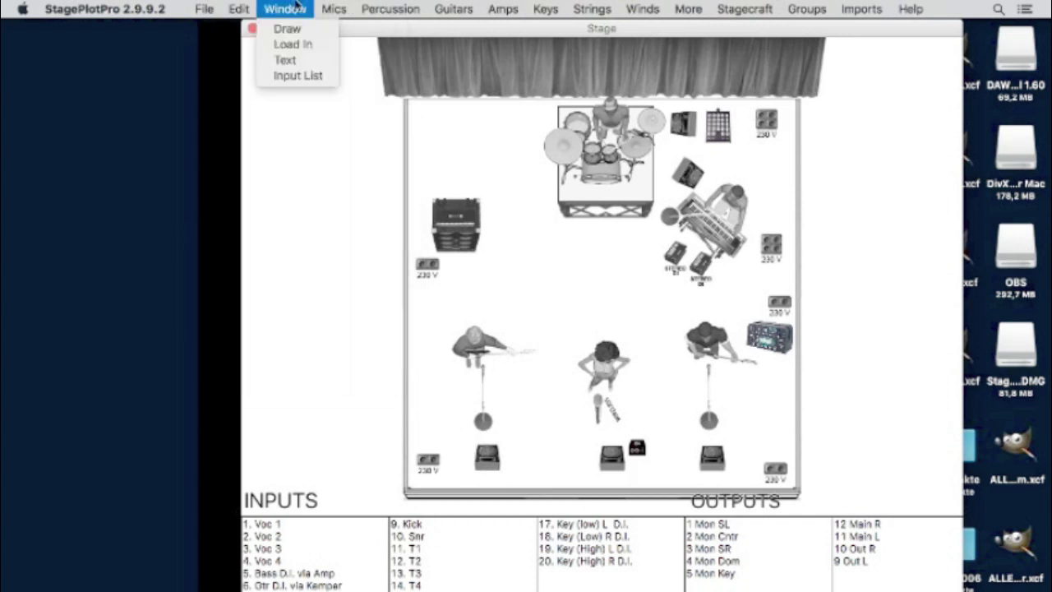
{"action": "left_click", "coordinate": [298, 44]}
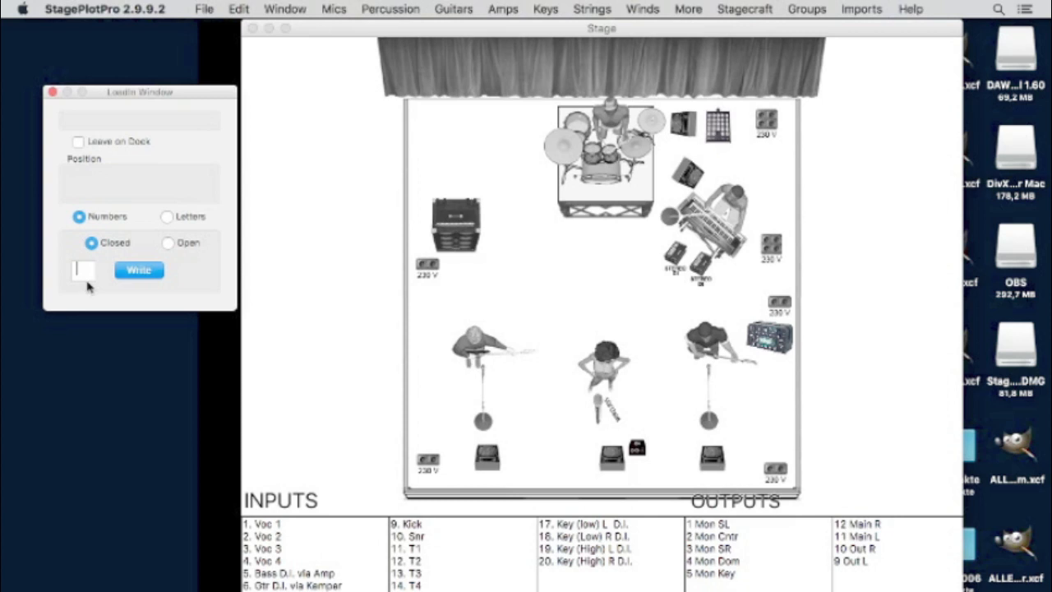
- Place closed markers 1, 2 and 3 beside the left, centre and right mics
{"action": "left_click", "coordinate": [140, 271]}
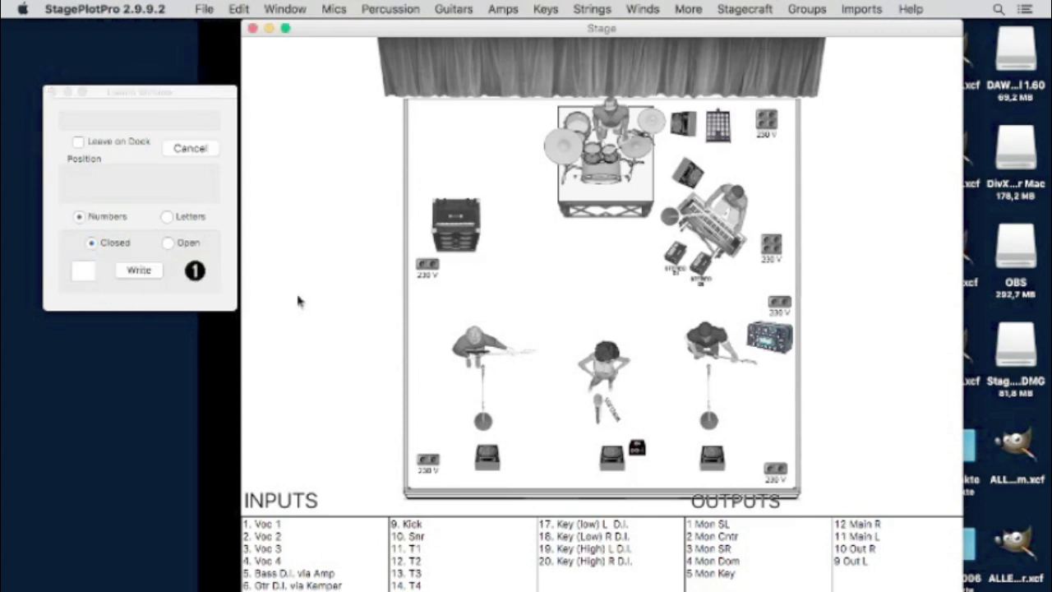
{"action": "left_click", "coordinate": [486, 255]}
{"action": "mouse_move", "coordinate": [485, 255]}
{"action": "left_mouse_down"}
{"action": "mouse_move", "coordinate": [492, 456]}
{"action": "mouse_move", "coordinate": [502, 415]}
{"action": "left_mouse_up"}
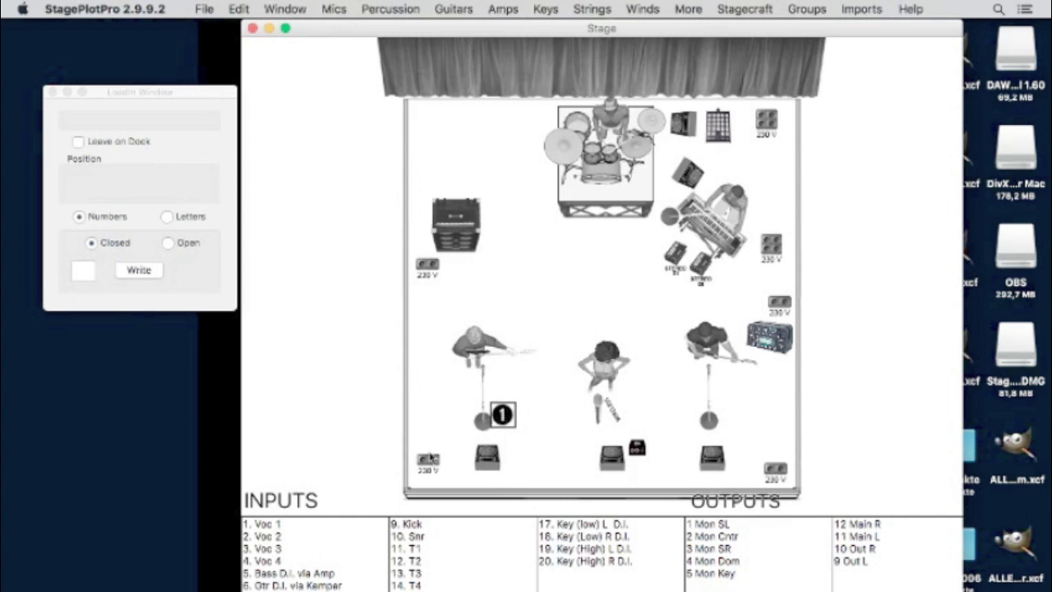
{"action": "left_click", "coordinate": [82, 270]}
{"action": "type", "text": "2"}
{"action": "left_click", "coordinate": [135, 273]}
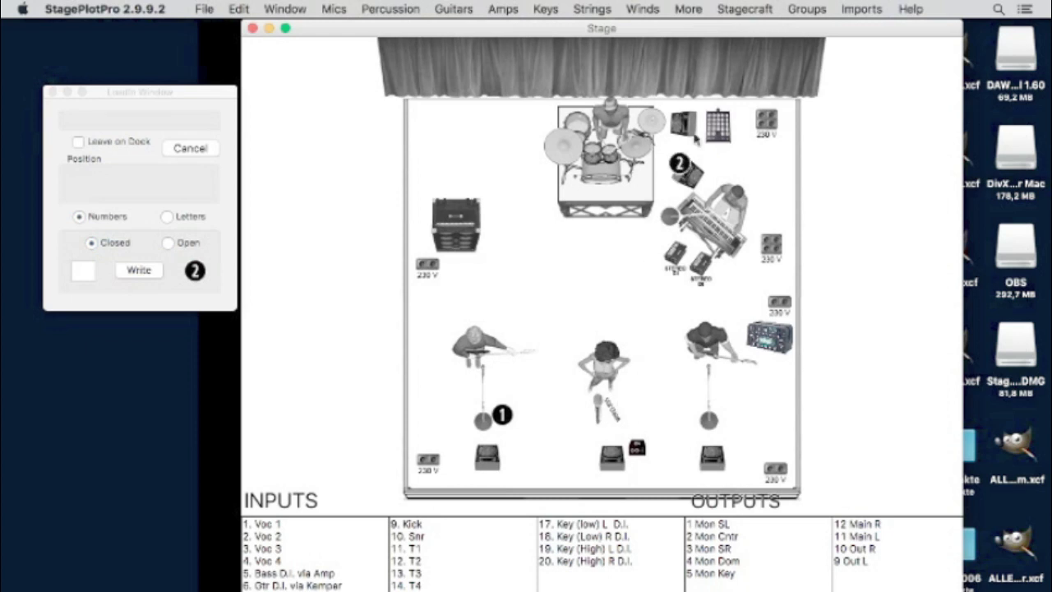
{"action": "left_click", "coordinate": [737, 109]}
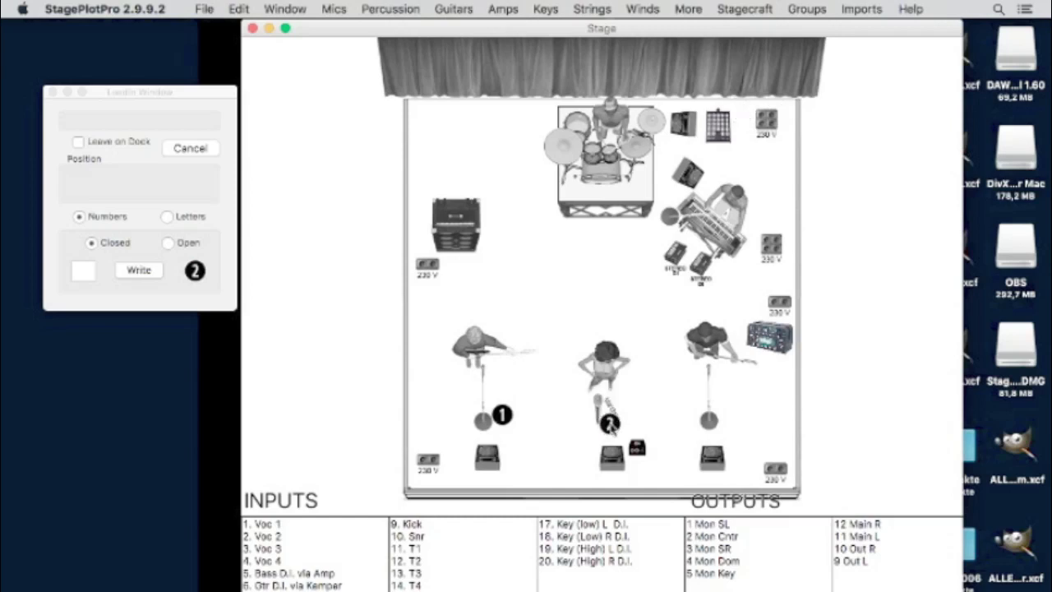
{"action": "left_click", "coordinate": [614, 423]}
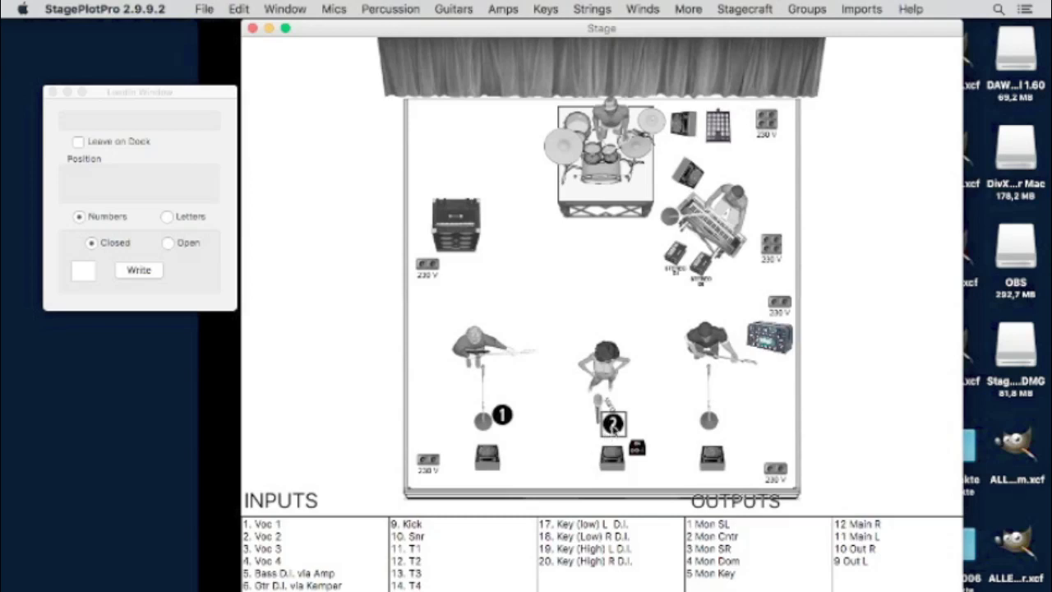
{"action": "left_click", "coordinate": [80, 269]}
{"action": "left_click", "coordinate": [139, 269]}
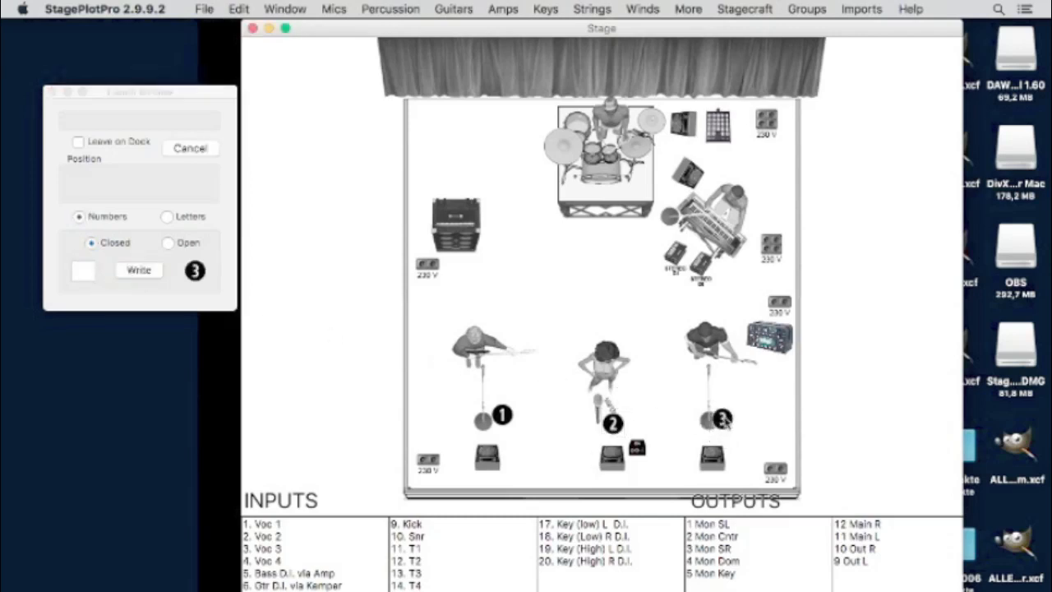
{"action": "left_click", "coordinate": [721, 419]}
- Place closed markers 4 beside the keyboardist and 5 beside the left amp
{"action": "left_click", "coordinate": [81, 271]}
{"action": "type", "text": "4"}
{"action": "left_click", "coordinate": [119, 276]}
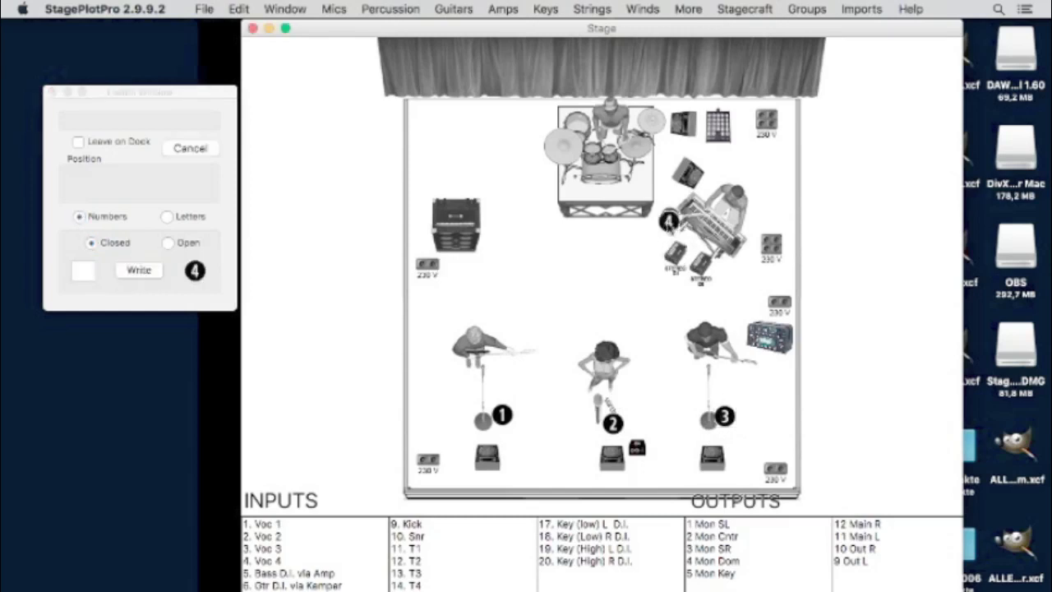
{"action": "left_click", "coordinate": [666, 225]}
{"action": "left_click", "coordinate": [83, 271]}
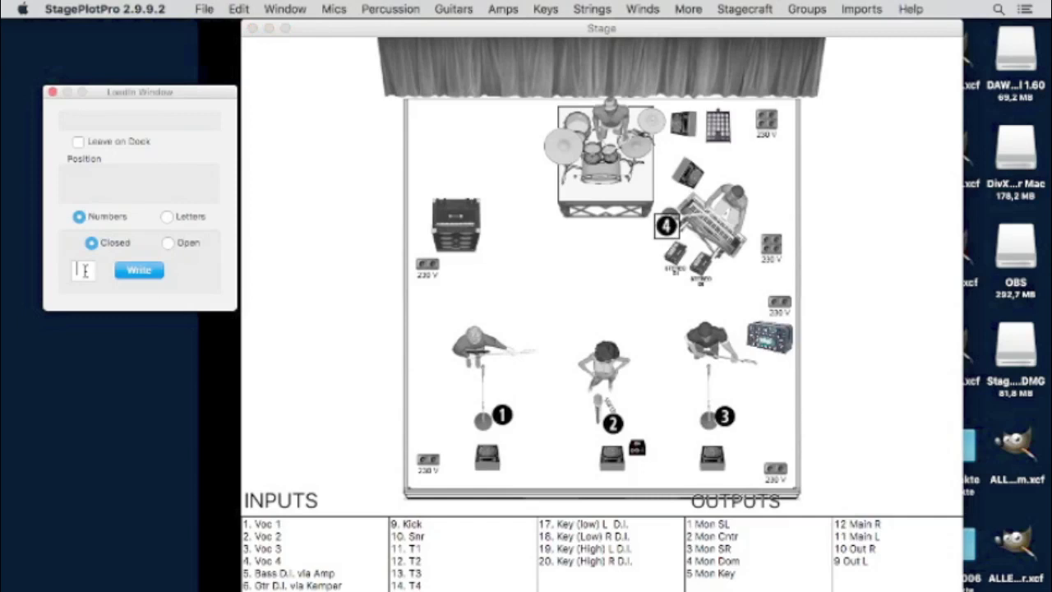
{"action": "left_click", "coordinate": [141, 272]}
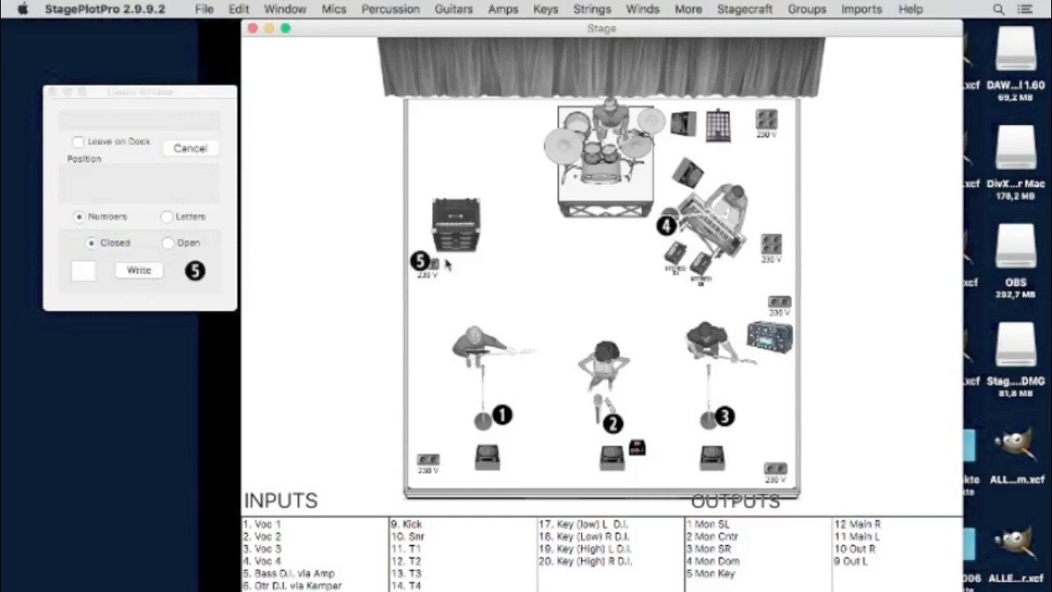
{"action": "left_click", "coordinate": [485, 252]}
- Place closed markers 6 by the right amp and 7 by the centre floor box
{"action": "left_click", "coordinate": [83, 271]}
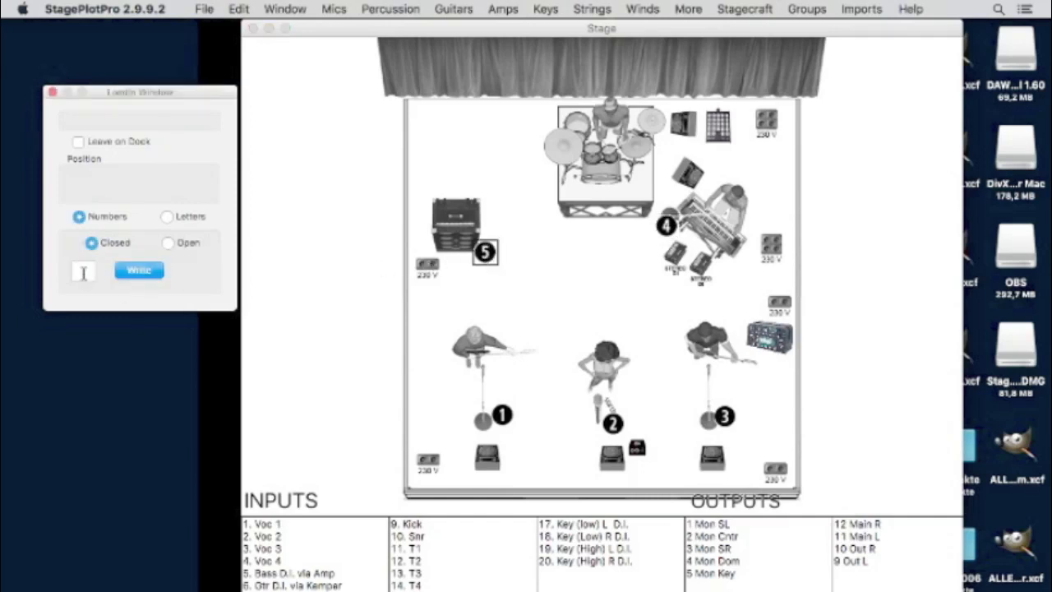
{"action": "type", "text": "6"}
{"action": "left_click", "coordinate": [139, 271]}
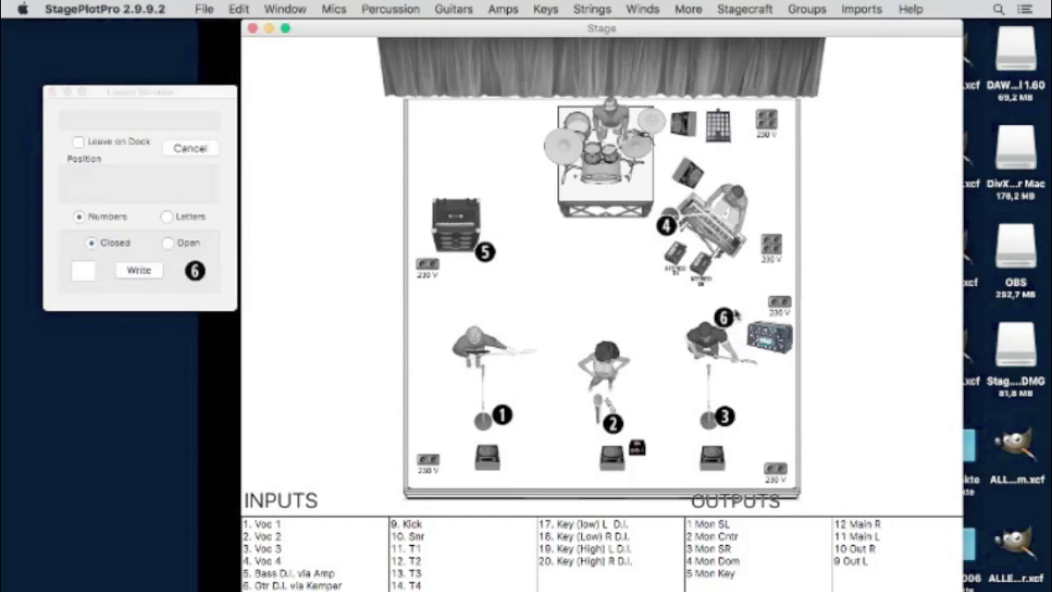
{"action": "left_click", "coordinate": [745, 312]}
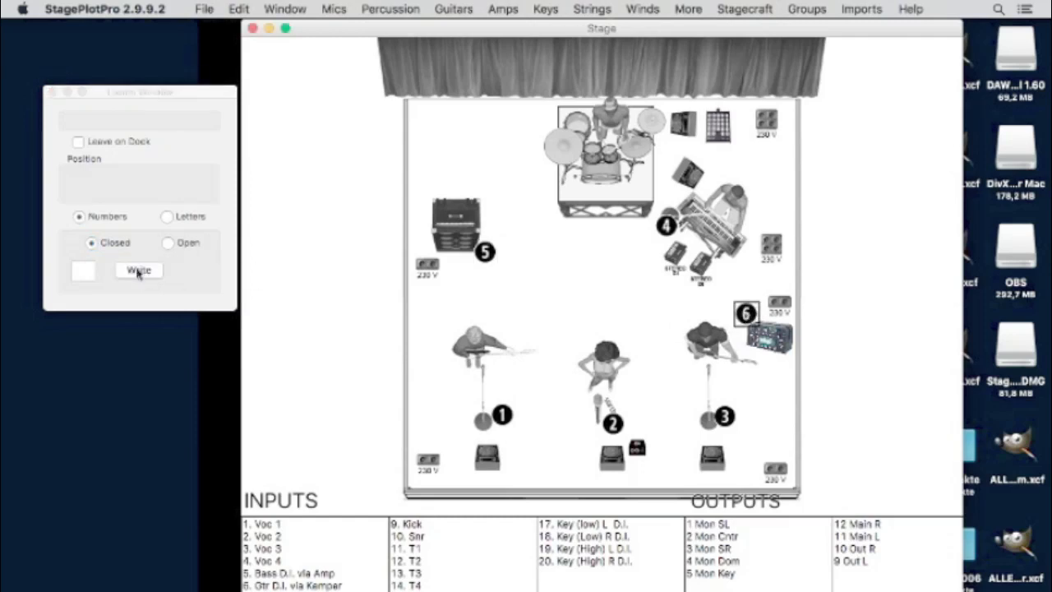
{"action": "left_click", "coordinate": [80, 274]}
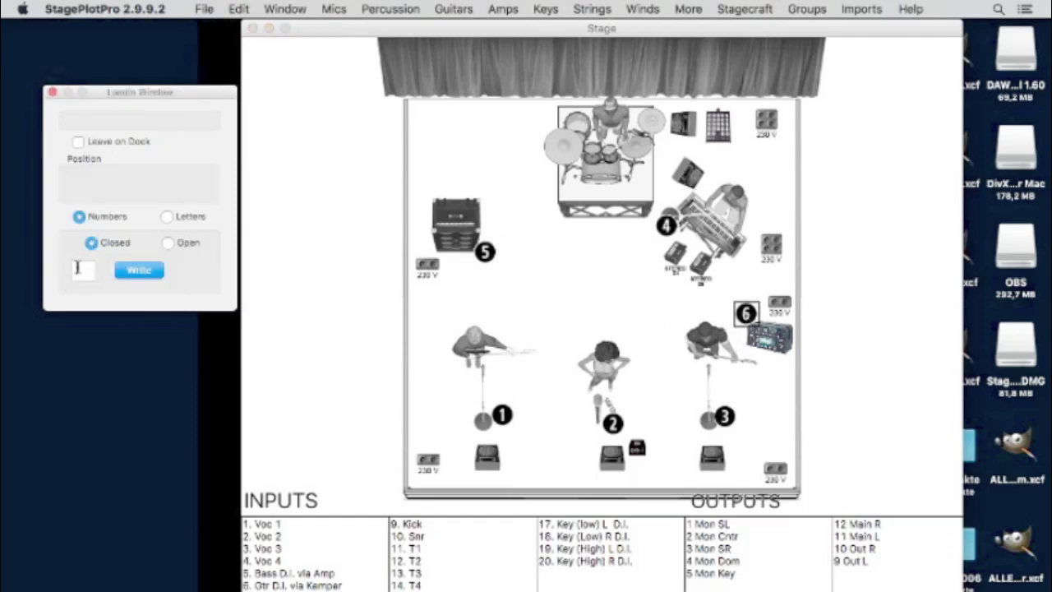
{"action": "left_click", "coordinate": [139, 271]}
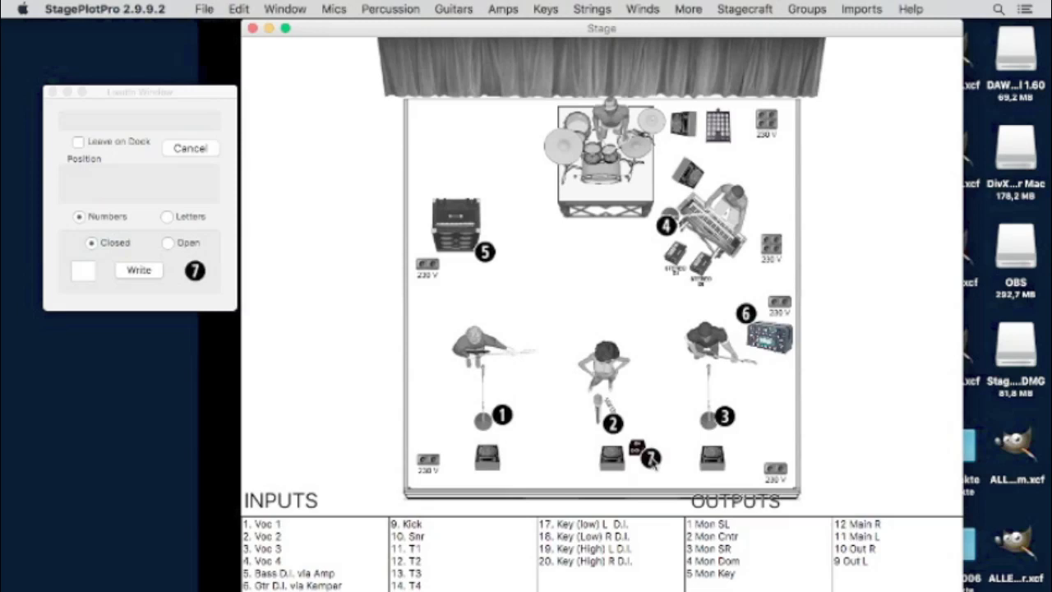
{"action": "left_click", "coordinate": [650, 460]}
{"action": "left_click", "coordinate": [612, 355]}
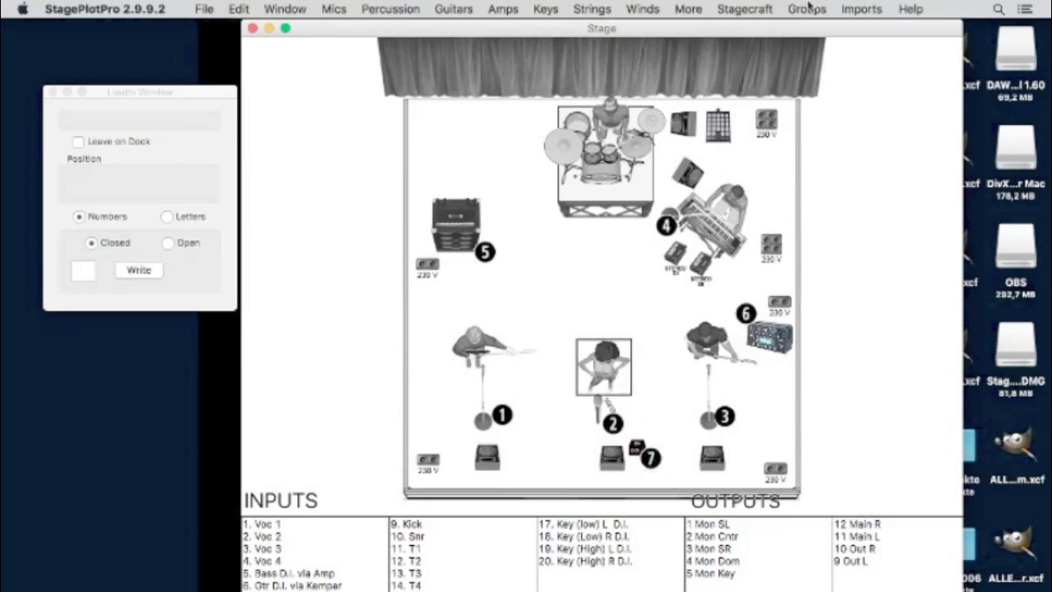
{"action": "left_click", "coordinate": [761, 10]}
- Delete the centre singer and place a standing female acoustic guitarist at centre stage
{"action": "left_click", "coordinate": [626, 256]}
{"action": "key", "text": "Delete"}
{"action": "left_click", "coordinate": [748, 9]}
{"action": "mouse_move", "coordinate": [688, 9]}
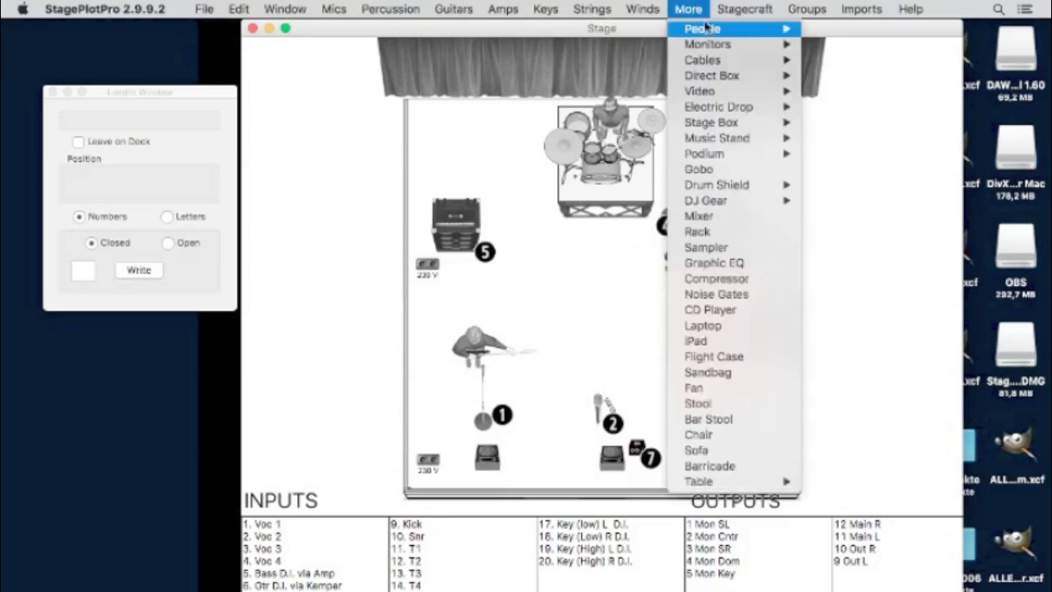
{"action": "mouse_move", "coordinate": [703, 29]}
{"action": "mouse_move", "coordinate": [838, 51]}
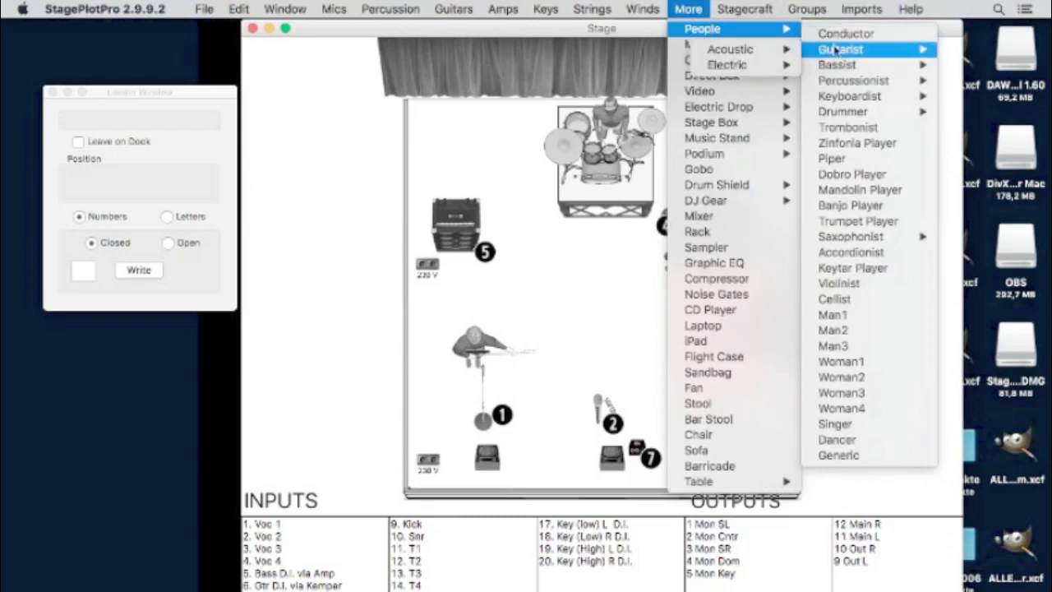
{"action": "mouse_move", "coordinate": [744, 51]}
{"action": "mouse_move", "coordinate": [654, 57]}
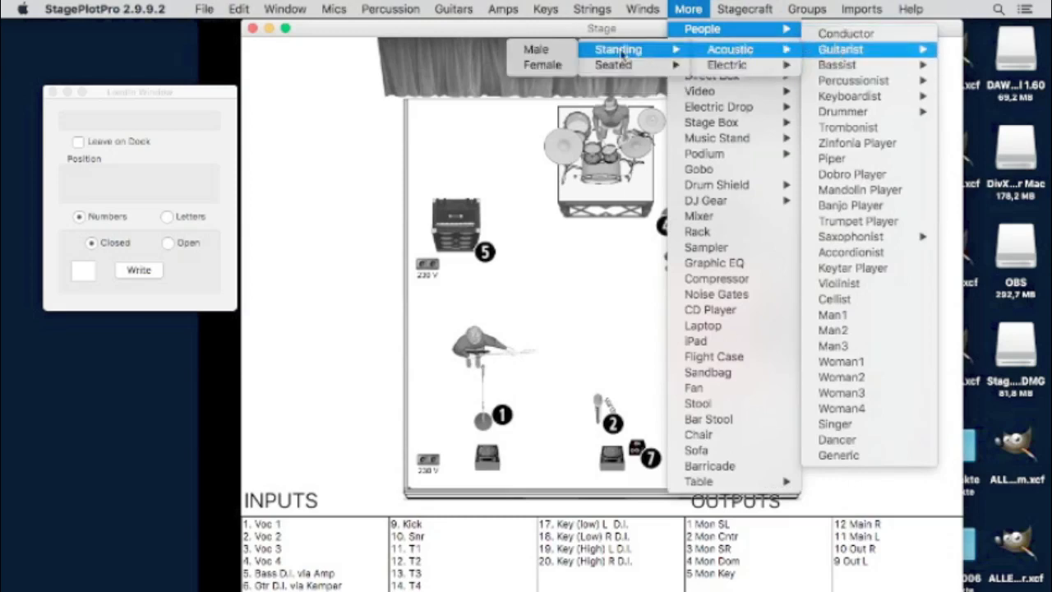
{"action": "left_click", "coordinate": [556, 65]}
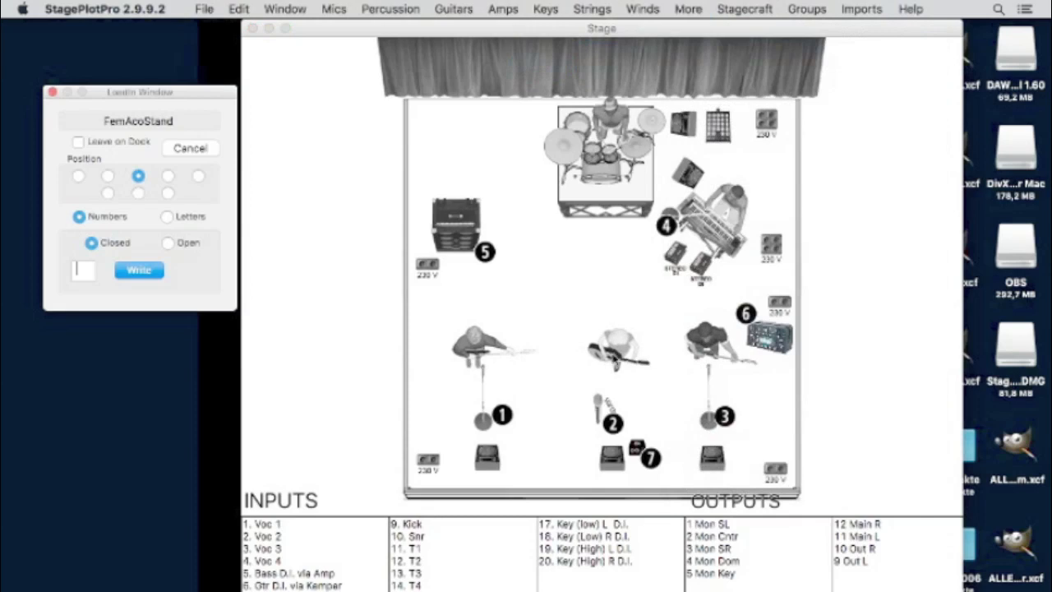
{"action": "left_click", "coordinate": [608, 370]}
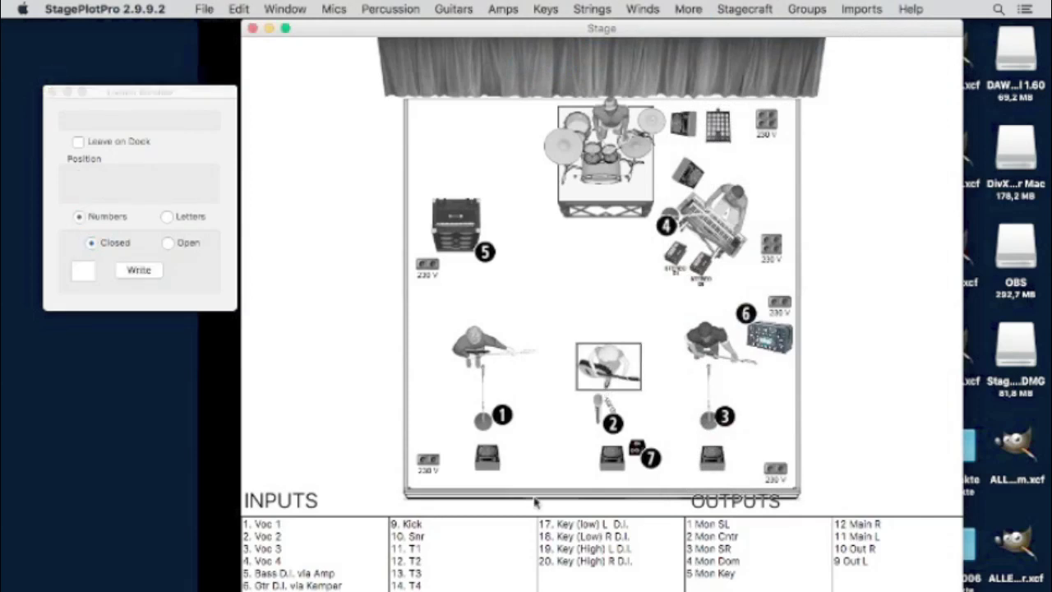
- Add closed marker 8 beside the drum cymbal and marker 9 on the drum riser
{"action": "left_click", "coordinate": [84, 272]}
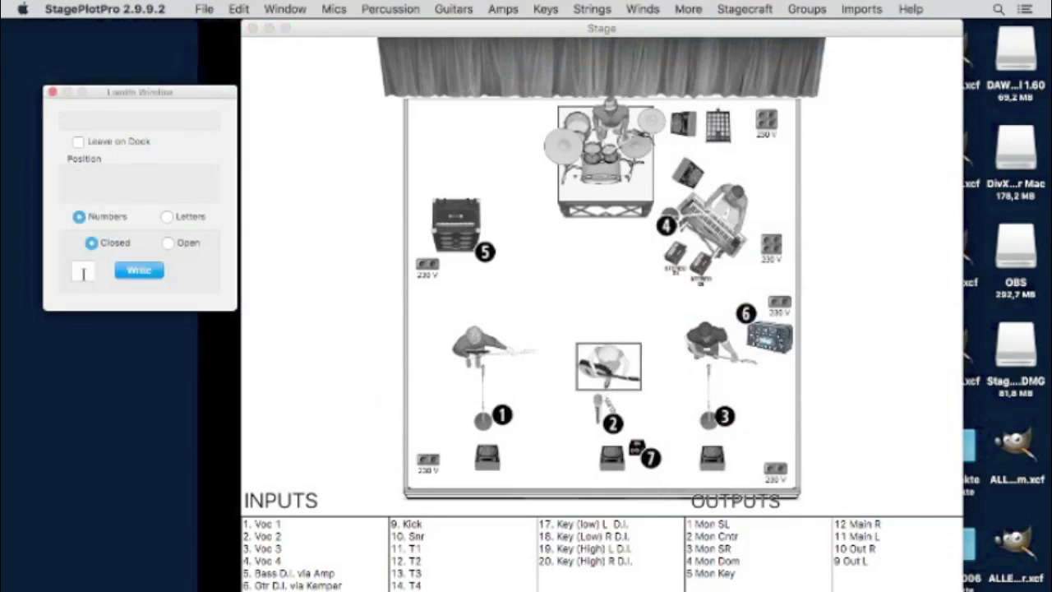
{"action": "left_click", "coordinate": [138, 272]}
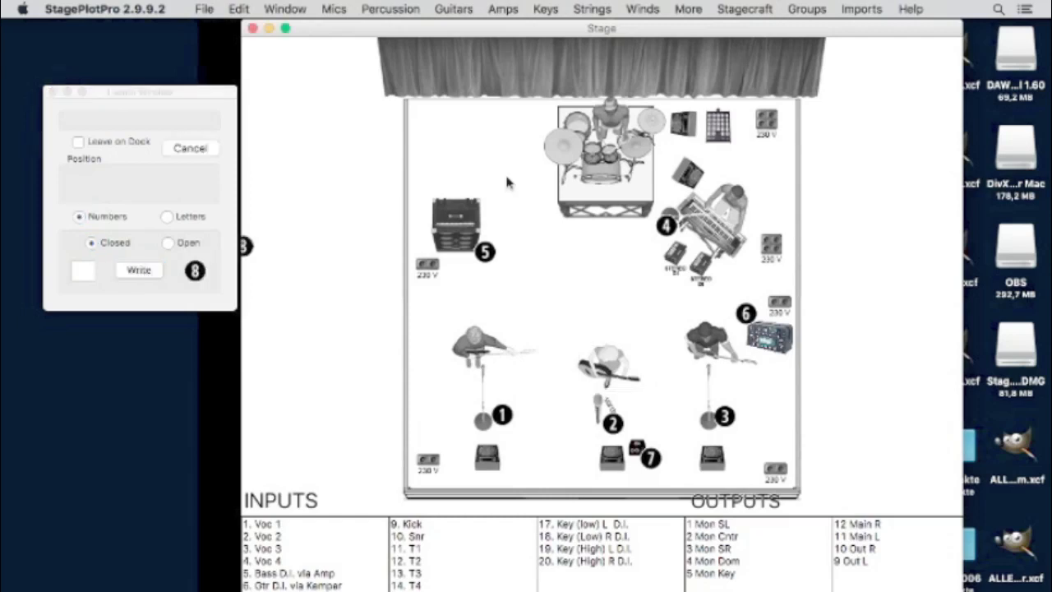
{"action": "left_click", "coordinate": [663, 109]}
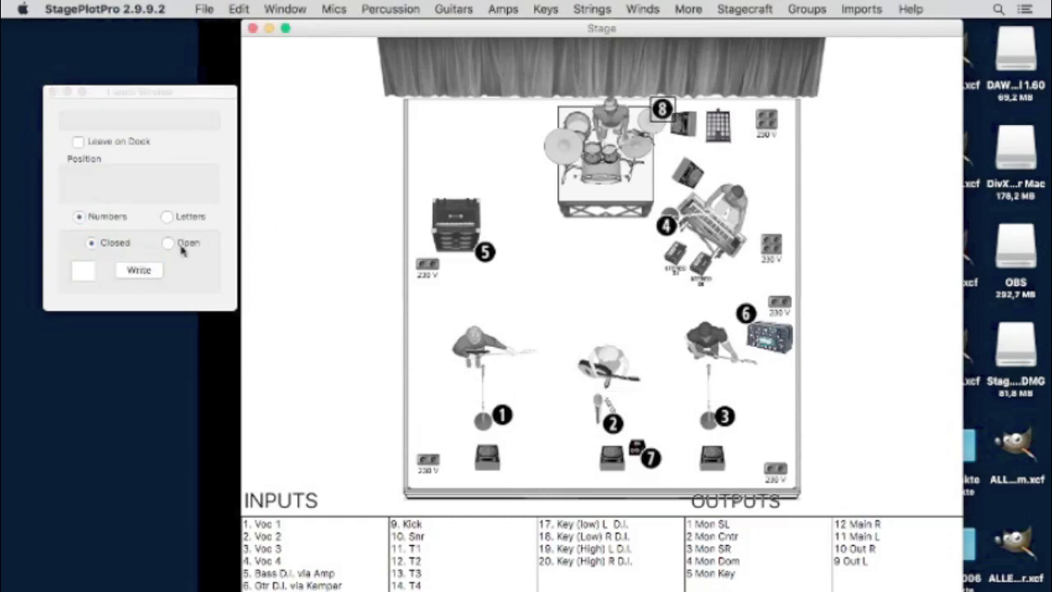
{"action": "left_click", "coordinate": [88, 271]}
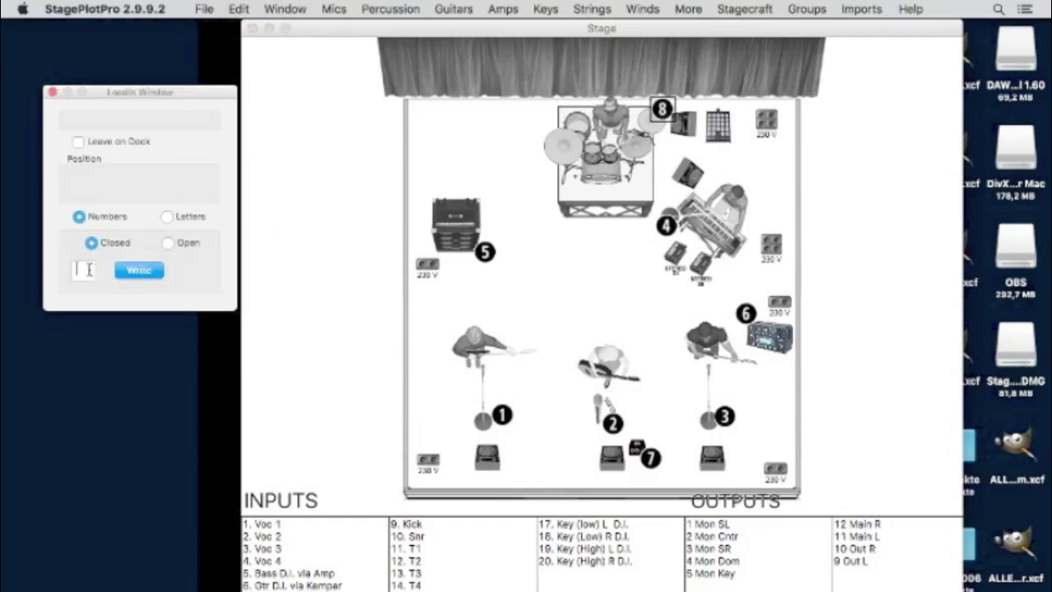
{"action": "type", "text": "9"}
{"action": "left_click", "coordinate": [135, 271]}
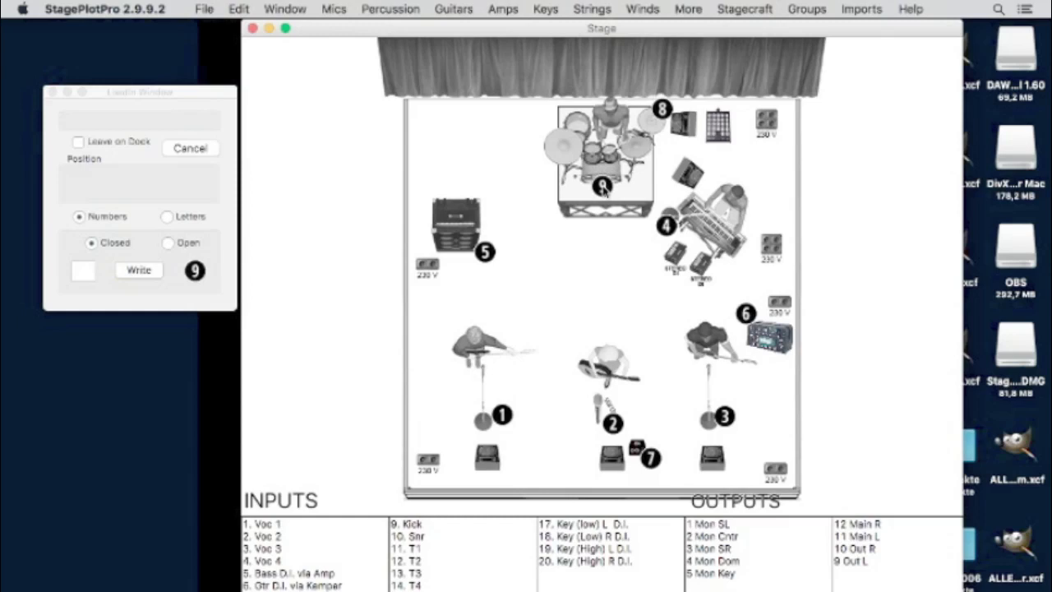
{"action": "left_click", "coordinate": [602, 187]}
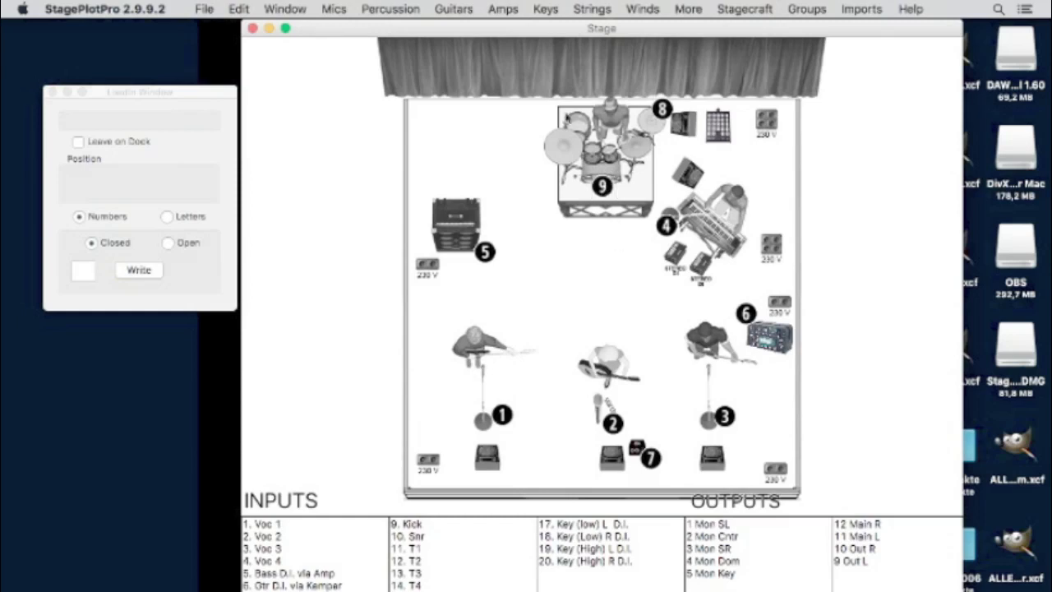
- Enlarge the drum kit with Edit > Resize by dragging its corner handle outward
{"action": "left_click", "coordinate": [571, 156]}
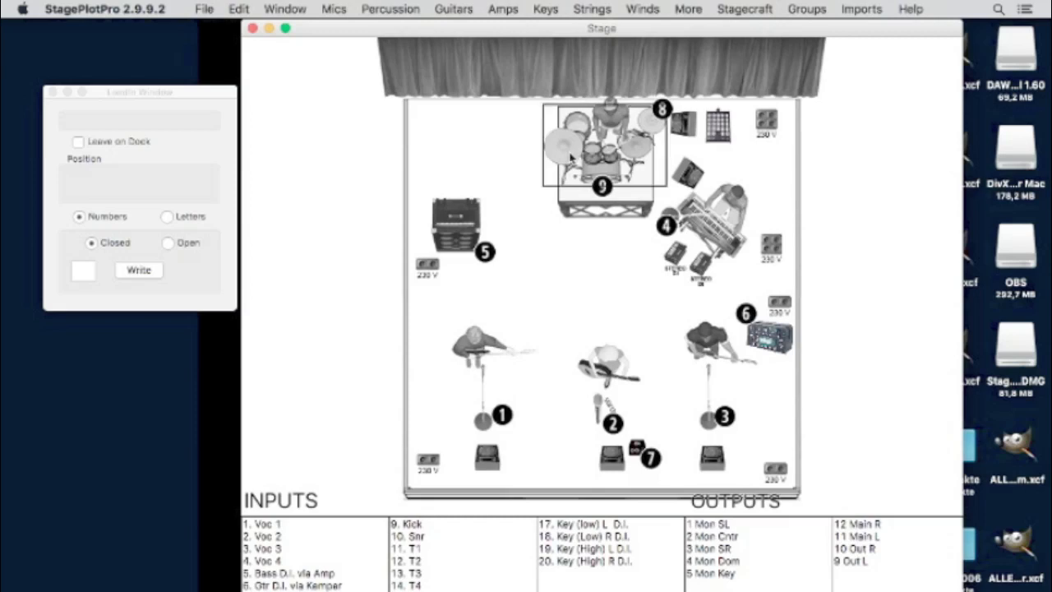
{"action": "left_click", "coordinate": [283, 7]}
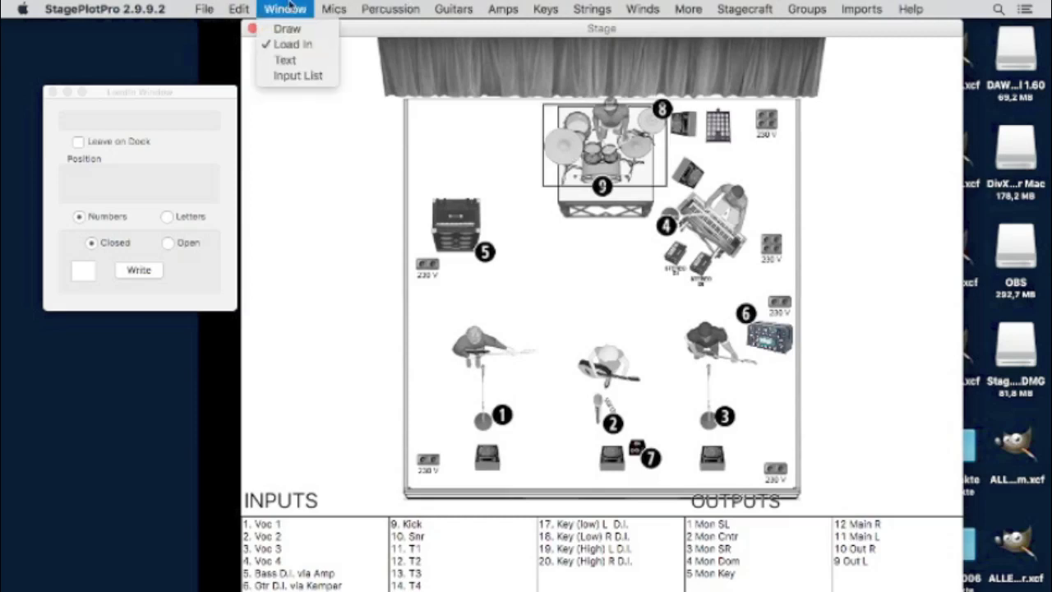
{"action": "mouse_move", "coordinate": [238, 8]}
{"action": "left_click", "coordinate": [277, 215]}
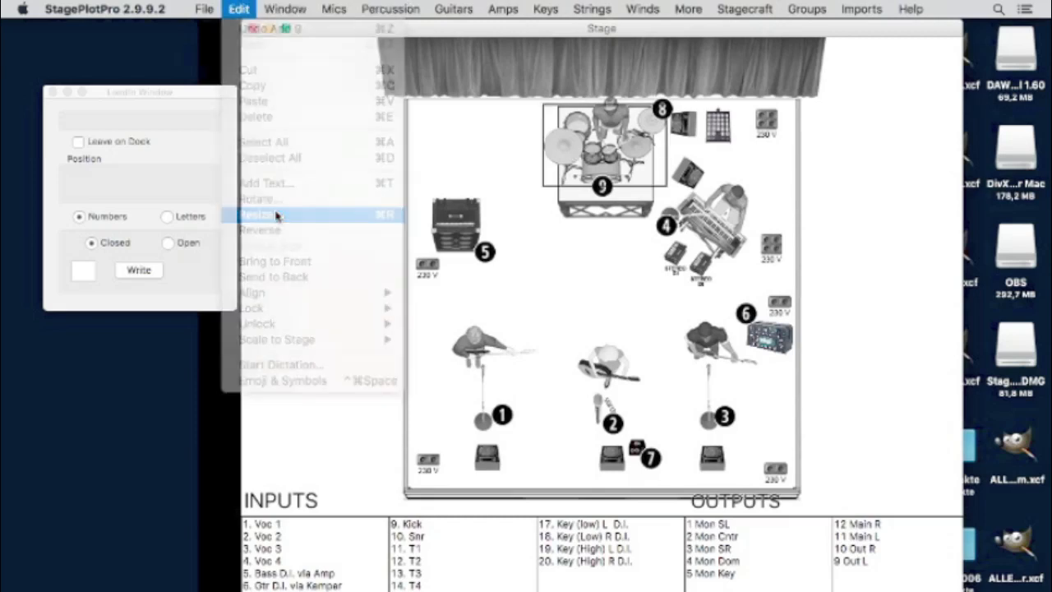
{"action": "left_click_drag", "start_coordinate": [662, 186], "coordinate": [610, 164]}
{"action": "left_click", "coordinate": [664, 236]}
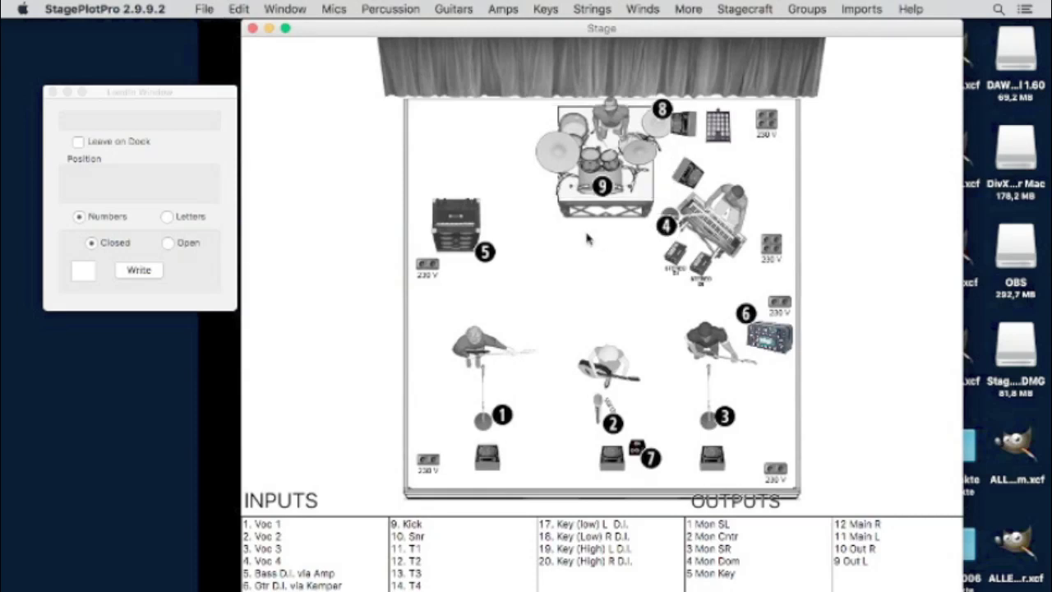
- Drop closed markers 10, 11 and 12 onto the drum kit
{"action": "left_click", "coordinate": [79, 270]}
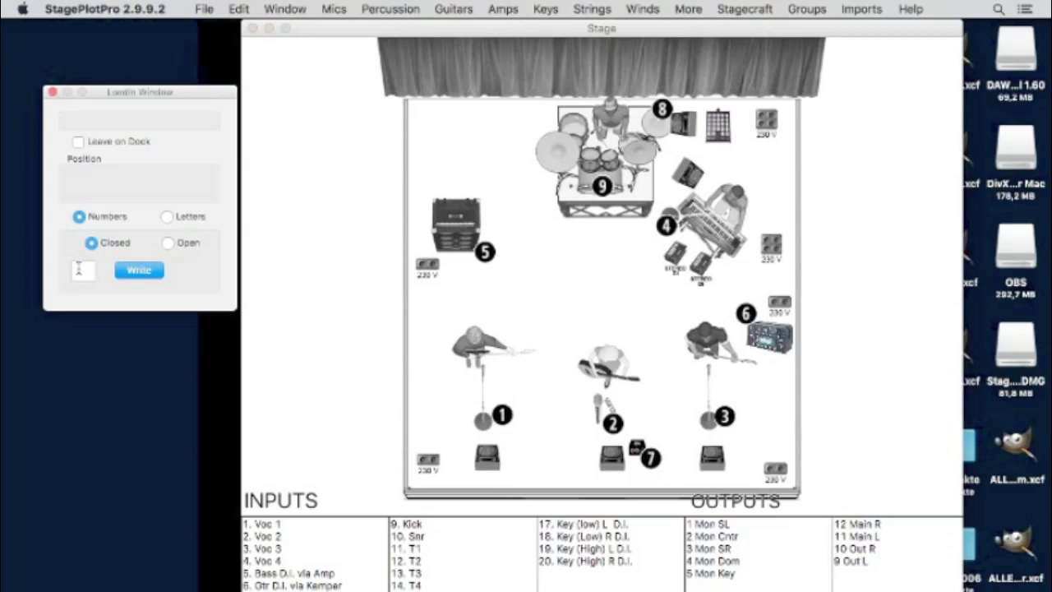
{"action": "left_click", "coordinate": [136, 274]}
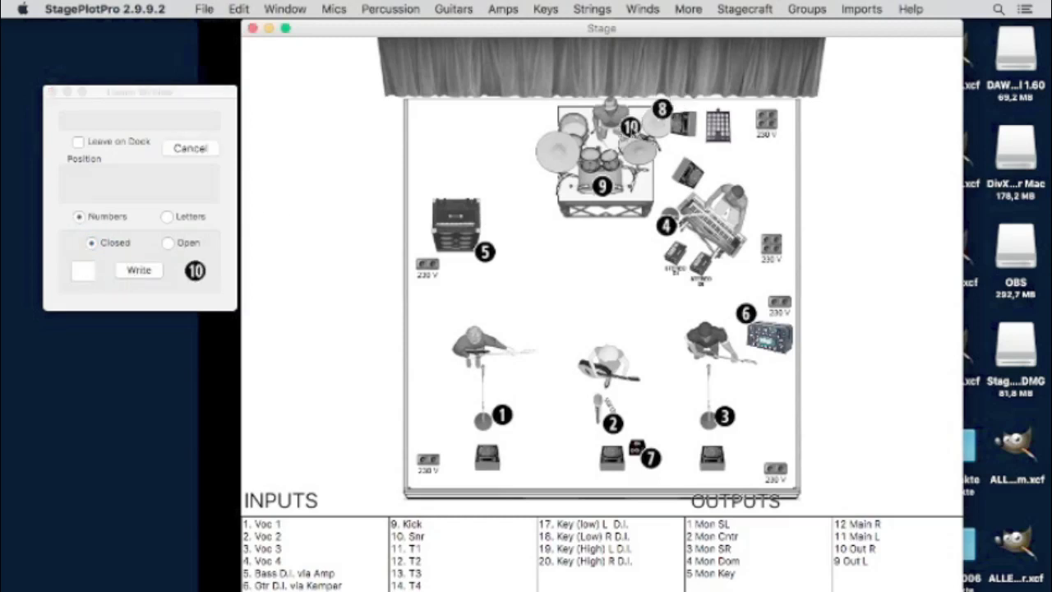
{"action": "left_click", "coordinate": [631, 127]}
{"action": "left_click", "coordinate": [83, 270]}
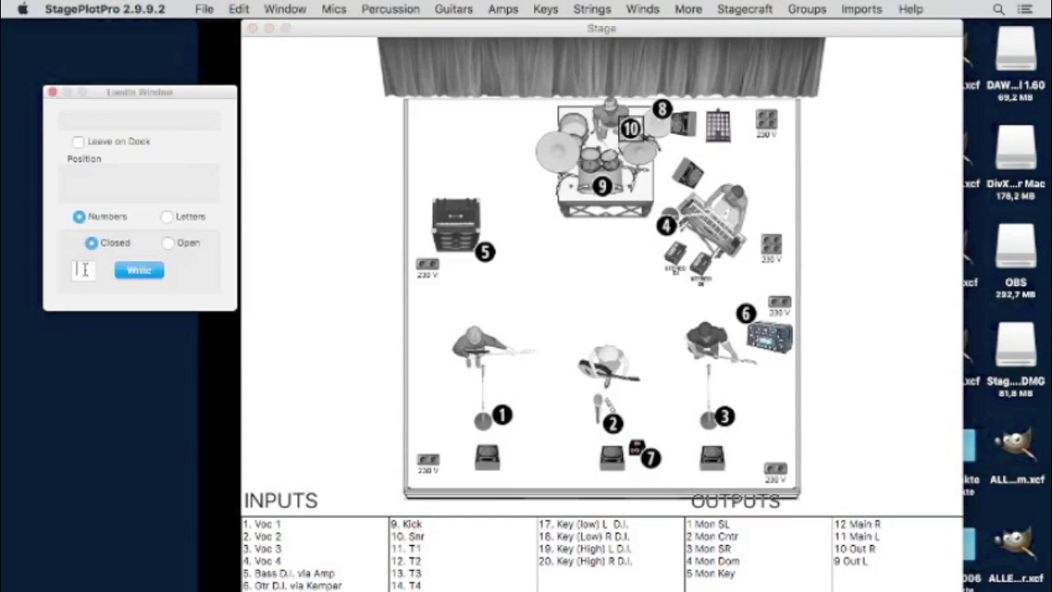
{"action": "type", "text": "11"}
{"action": "left_click", "coordinate": [138, 271]}
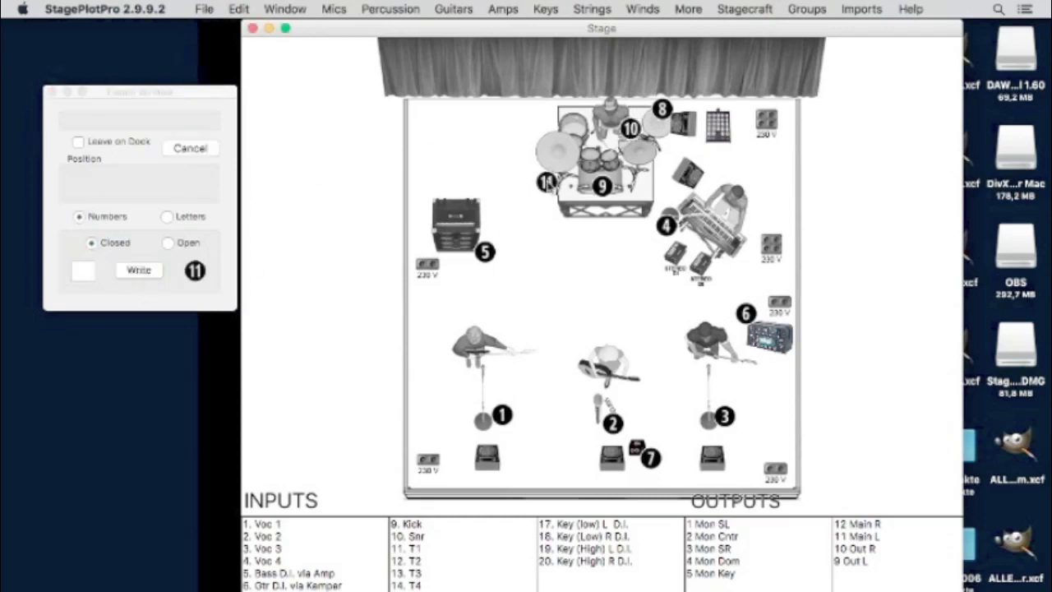
{"action": "left_click", "coordinate": [616, 151]}
{"action": "left_click", "coordinate": [82, 269]}
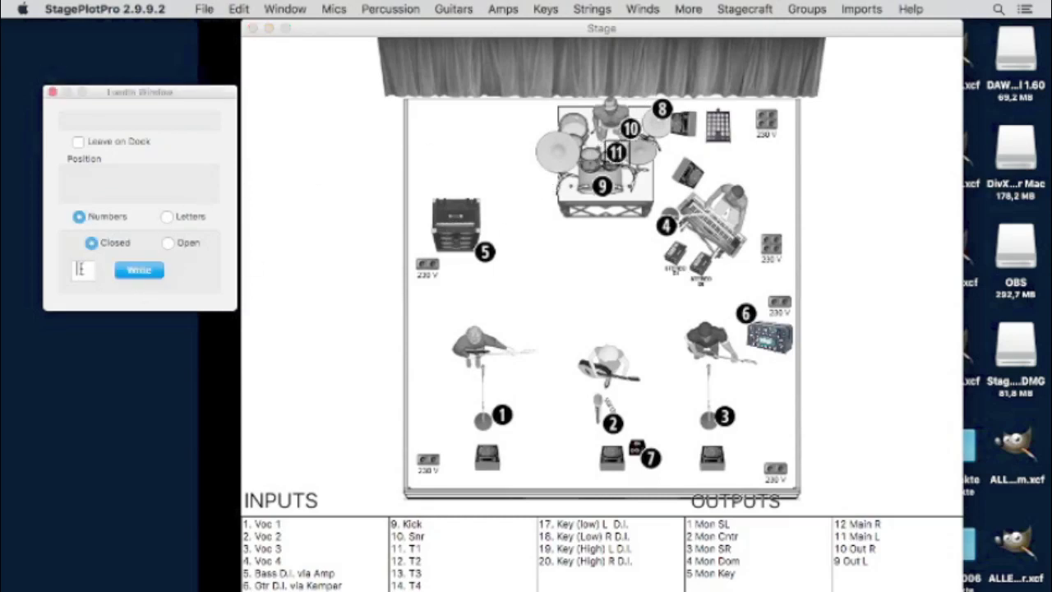
{"action": "type", "text": "12"}
{"action": "left_click", "coordinate": [139, 270]}
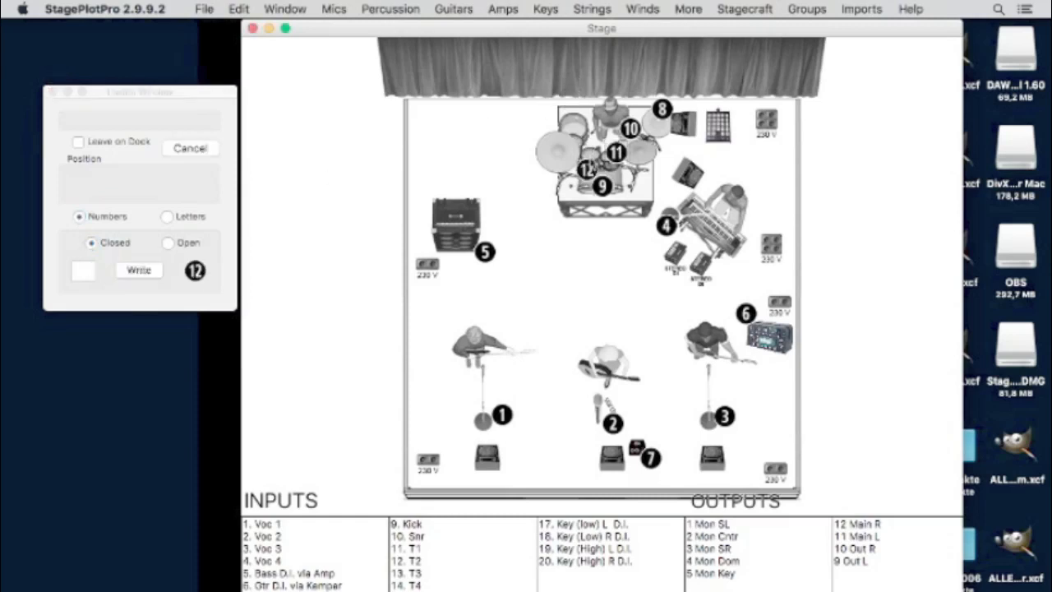
{"action": "left_click", "coordinate": [592, 148]}
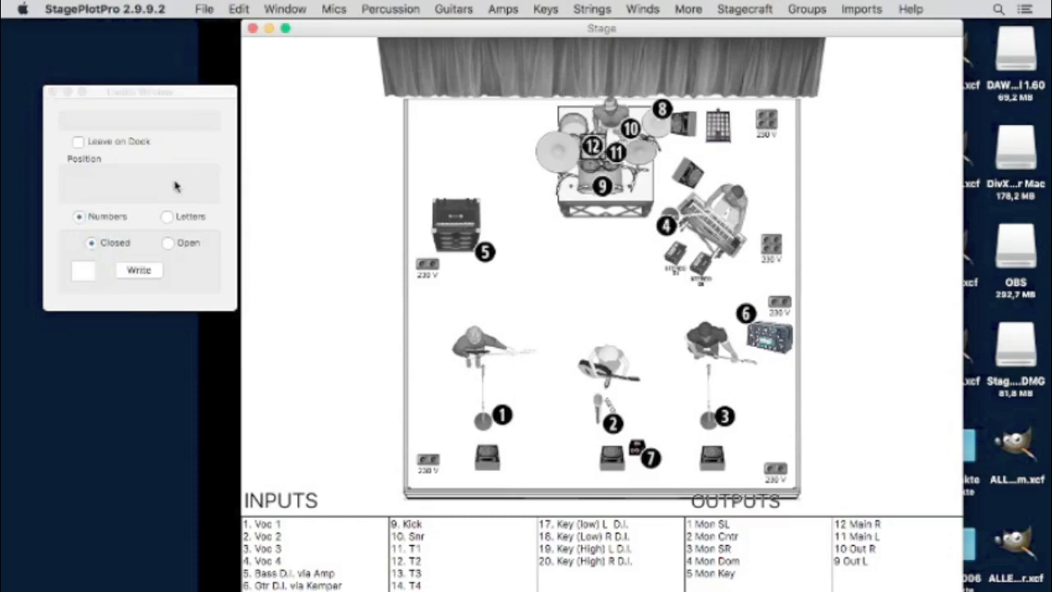
- Add marker 13 beside 12 and marker 14 at the back of the kit
{"action": "left_click", "coordinate": [80, 271]}
{"action": "type", "text": "13"}
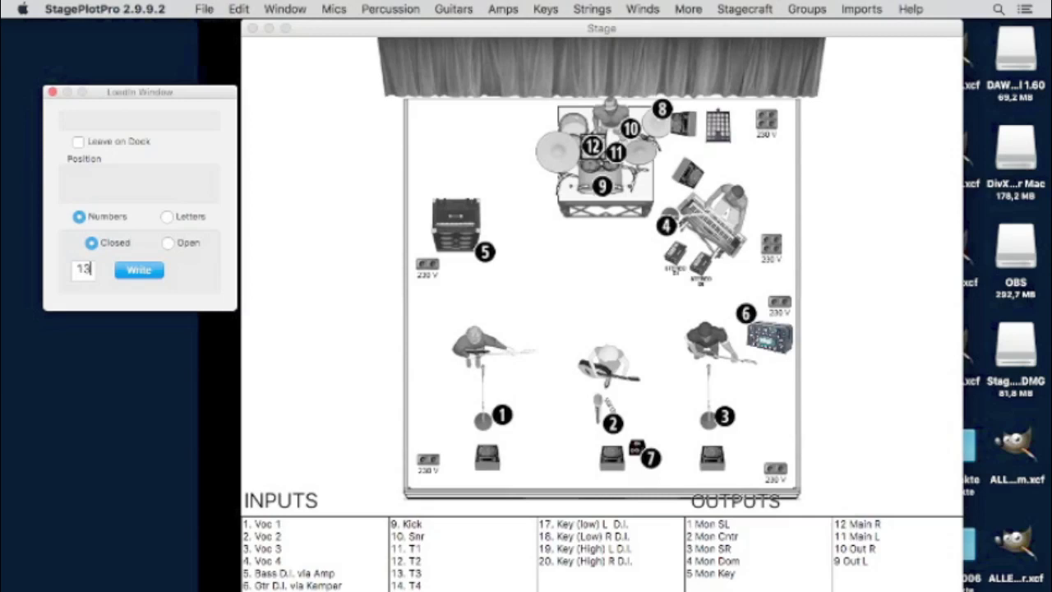
{"action": "left_click", "coordinate": [139, 277]}
{"action": "mouse_move", "coordinate": [589, 168]}
{"action": "left_mouse_down"}
{"action": "mouse_move", "coordinate": [584, 143]}
{"action": "mouse_move", "coordinate": [570, 139]}
{"action": "mouse_move", "coordinate": [585, 135]}
{"action": "left_mouse_up"}
{"action": "left_click", "coordinate": [82, 274]}
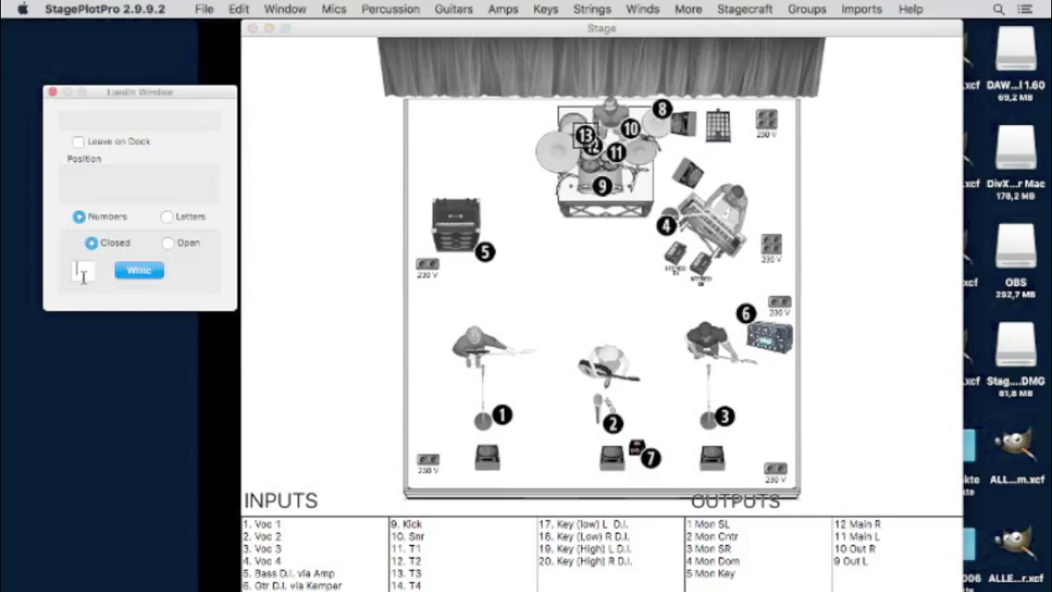
{"action": "left_click", "coordinate": [139, 270]}
{"action": "mouse_move", "coordinate": [195, 270]}
{"action": "left_mouse_down"}
{"action": "mouse_move", "coordinate": [573, 99]}
{"action": "mouse_move", "coordinate": [566, 112]}
{"action": "left_mouse_up"}
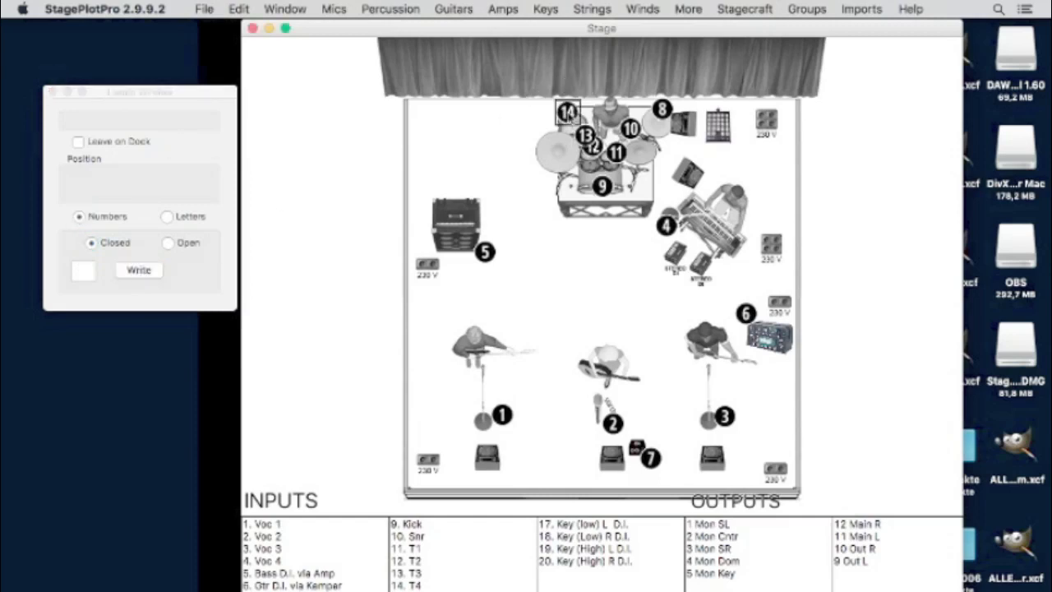
{"action": "left_click", "coordinate": [83, 273]}
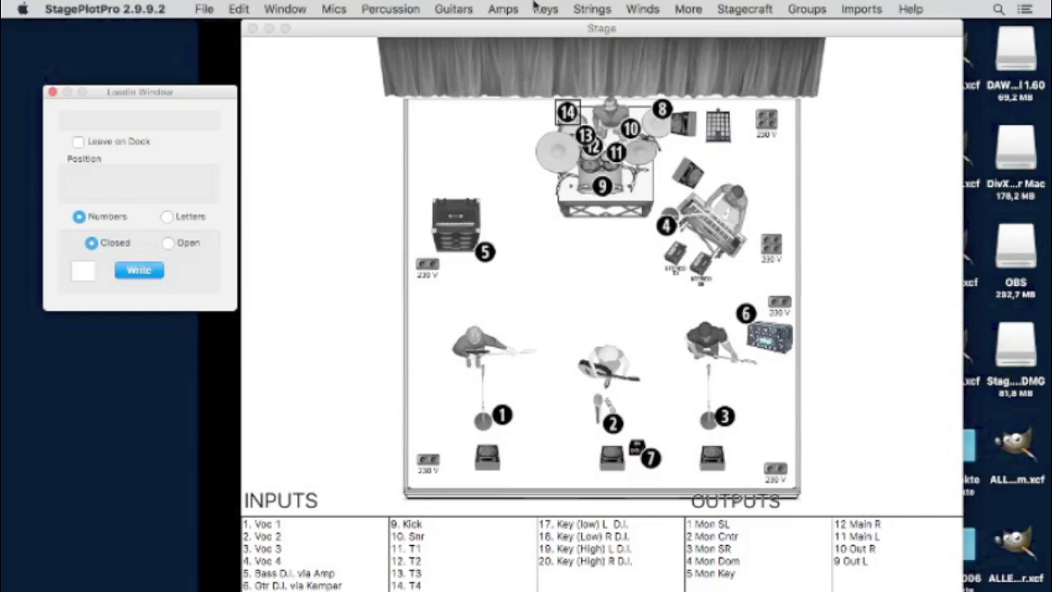
- Add a drum overhead boom mic stand from Mics > Boom > Center > Overhead > Drum
{"action": "left_click", "coordinate": [333, 9]}
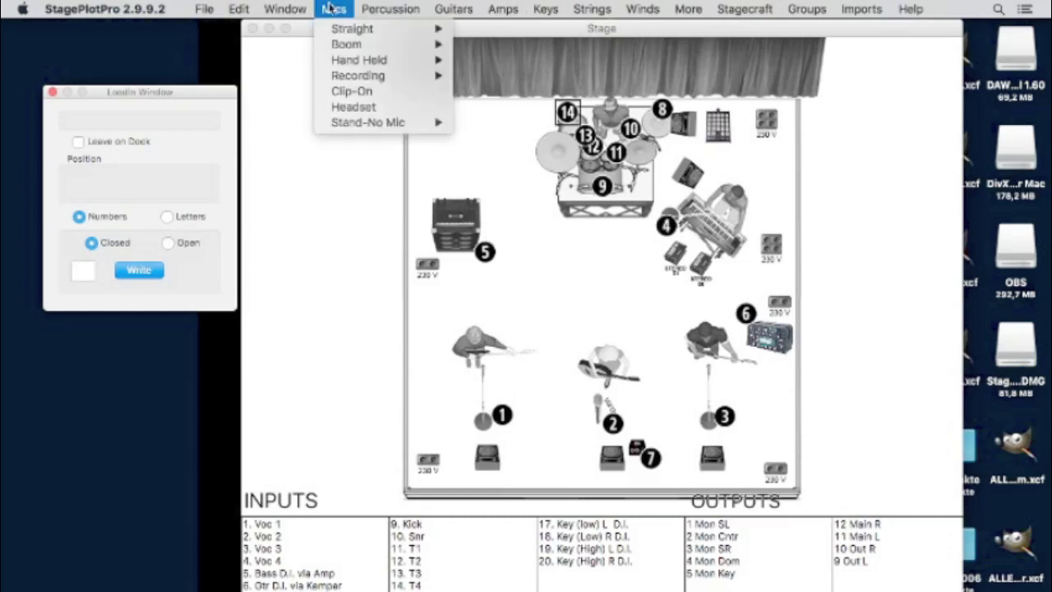
{"action": "mouse_move", "coordinate": [378, 31]}
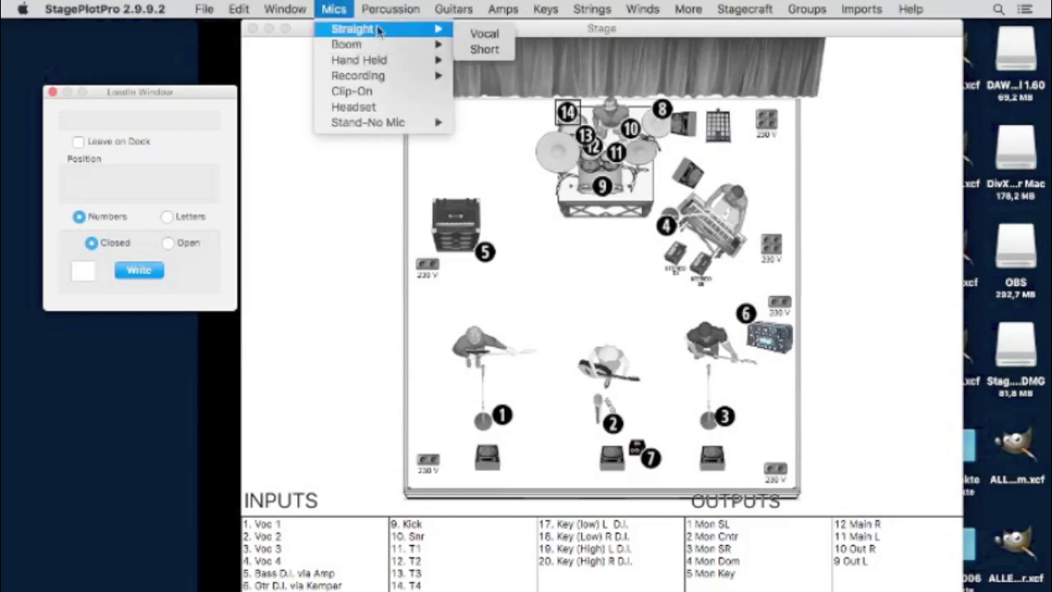
{"action": "mouse_move", "coordinate": [537, 45]}
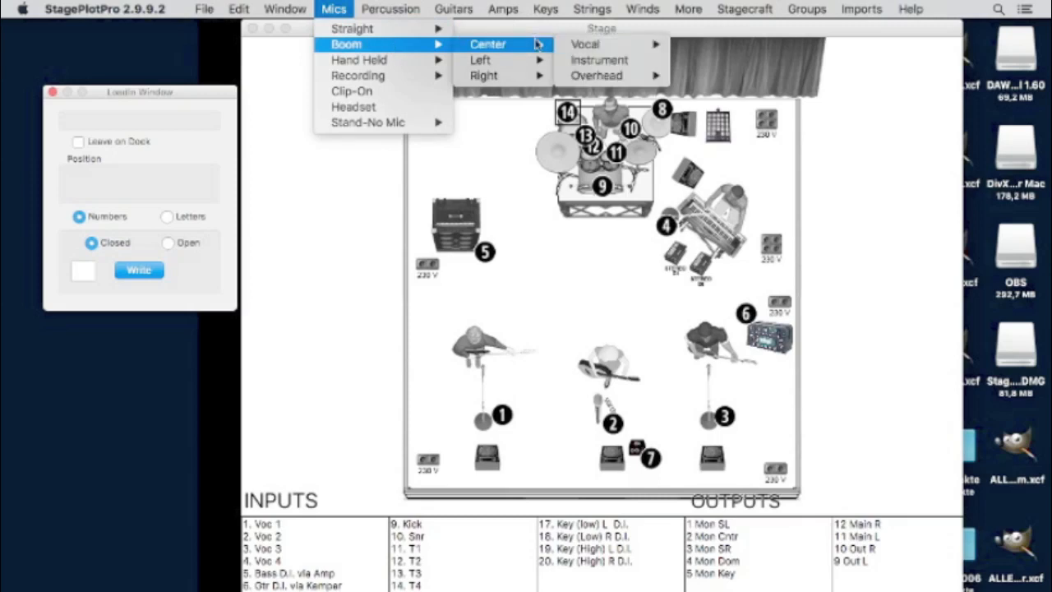
{"action": "mouse_move", "coordinate": [627, 77]}
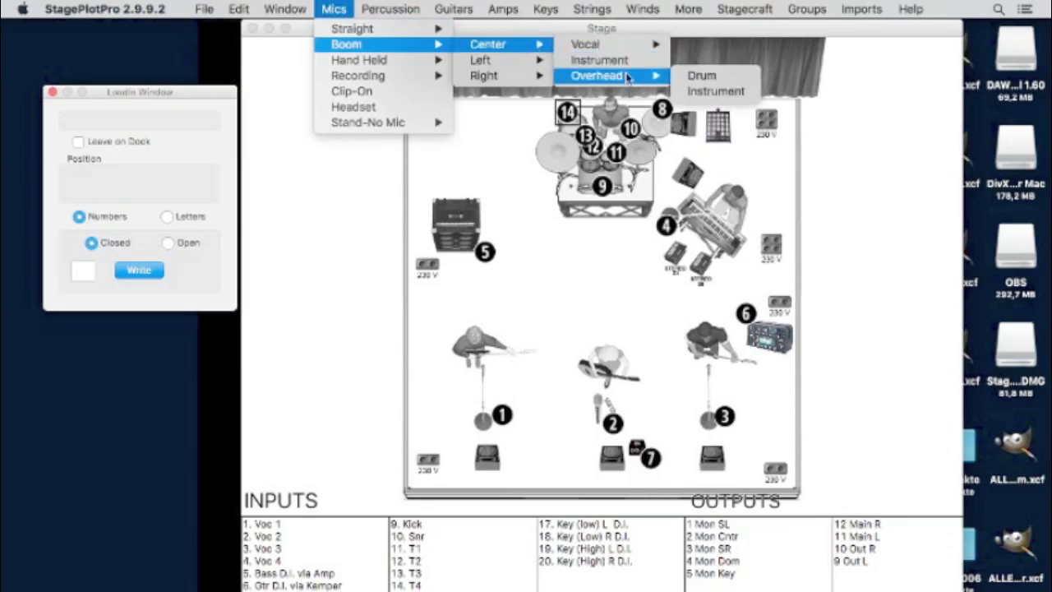
{"action": "left_click", "coordinate": [722, 80]}
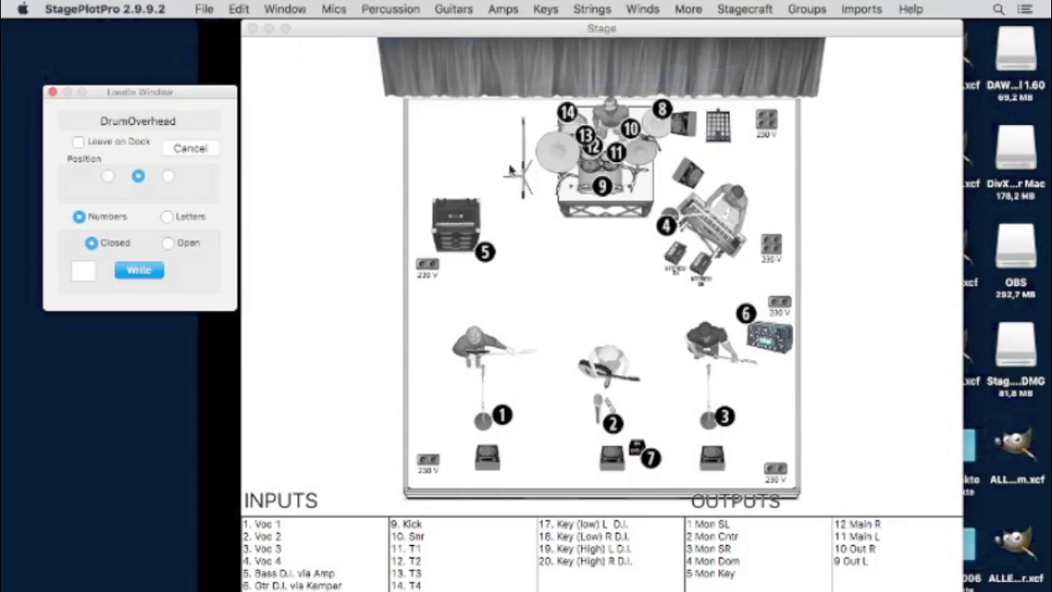
{"action": "left_click_drag", "start_coordinate": [495, 168], "coordinate": [516, 166]}
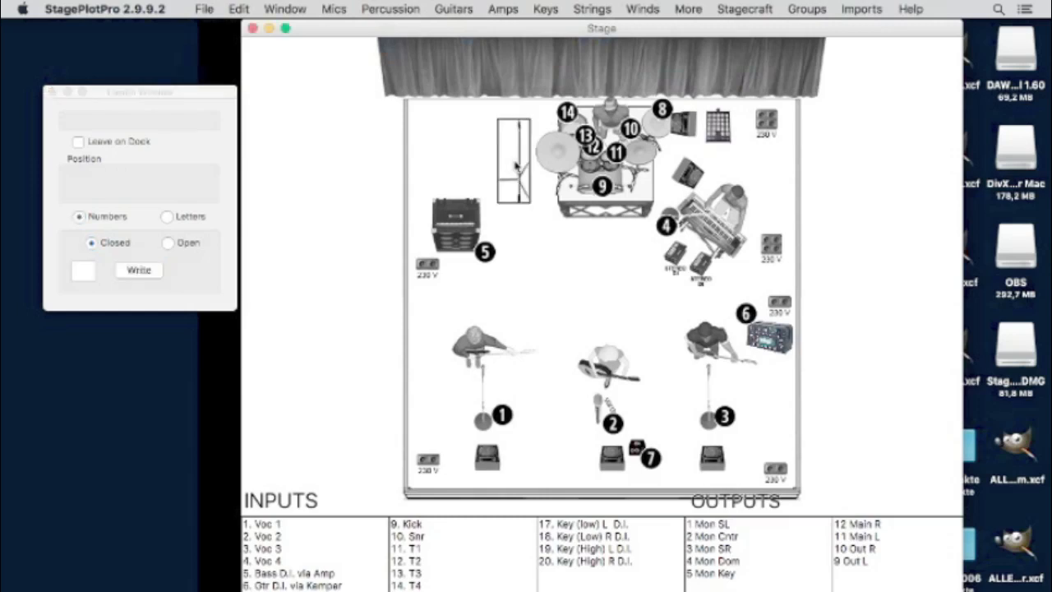
- Rotate the mic stand to lie nearly horizontal using Edit > Rotate
{"action": "left_click", "coordinate": [238, 8]}
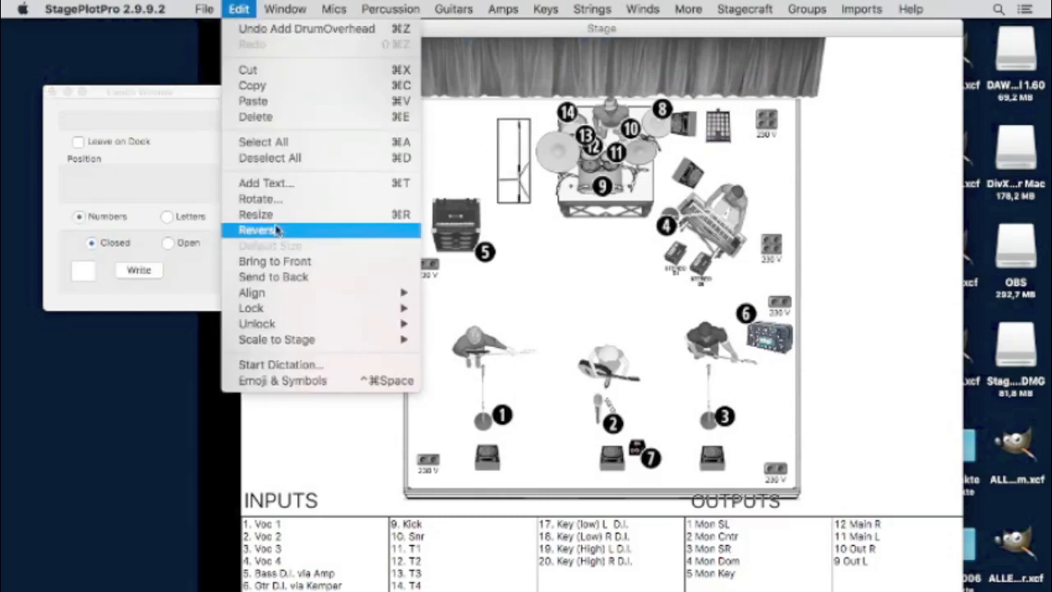
{"action": "left_click", "coordinate": [267, 199]}
{"action": "left_click_drag", "start_coordinate": [184, 105], "coordinate": [237, 98]}
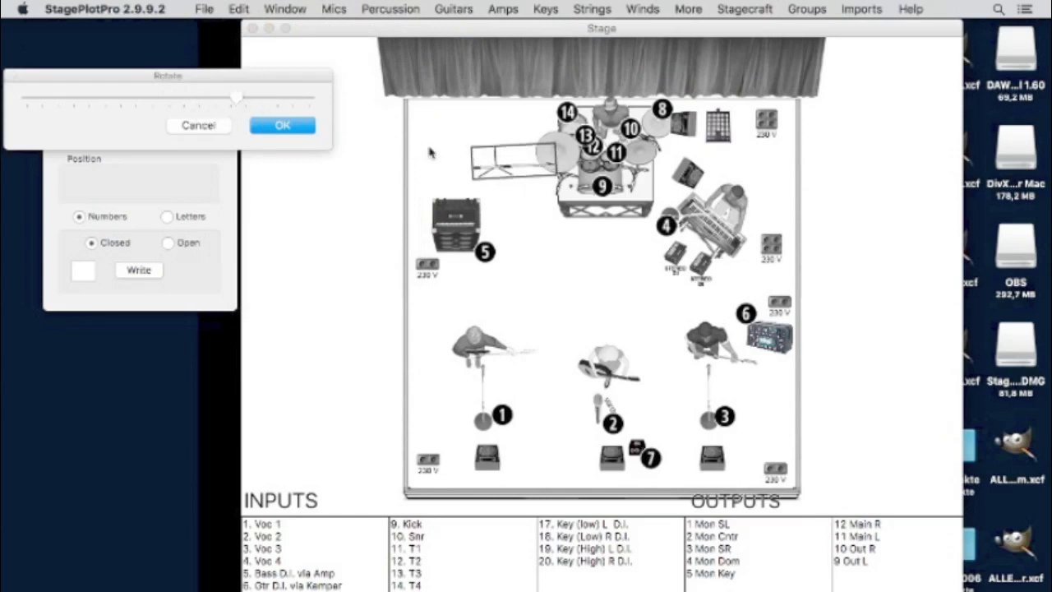
{"action": "left_click", "coordinate": [487, 162]}
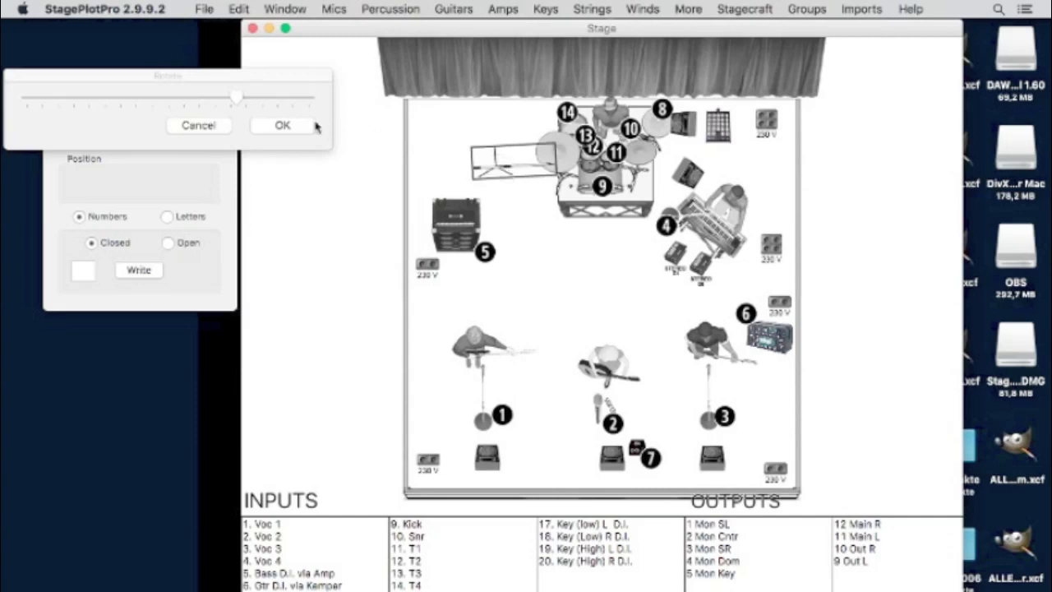
{"action": "left_click", "coordinate": [294, 128]}
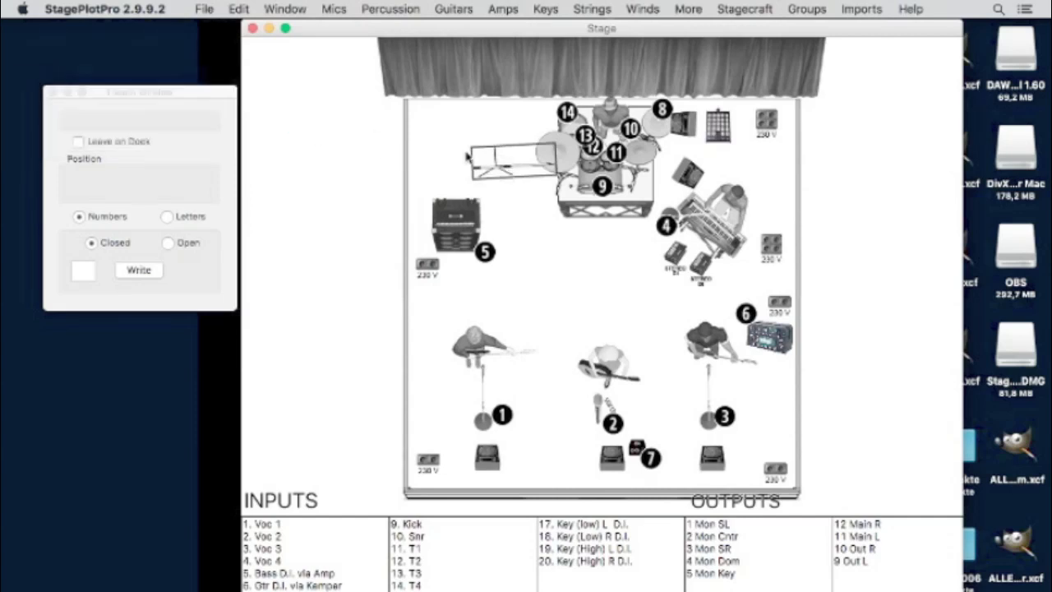
- Select the rectangular boom piece and move it down toward centre stage
{"action": "left_click_drag", "start_coordinate": [502, 160], "coordinate": [539, 253]}
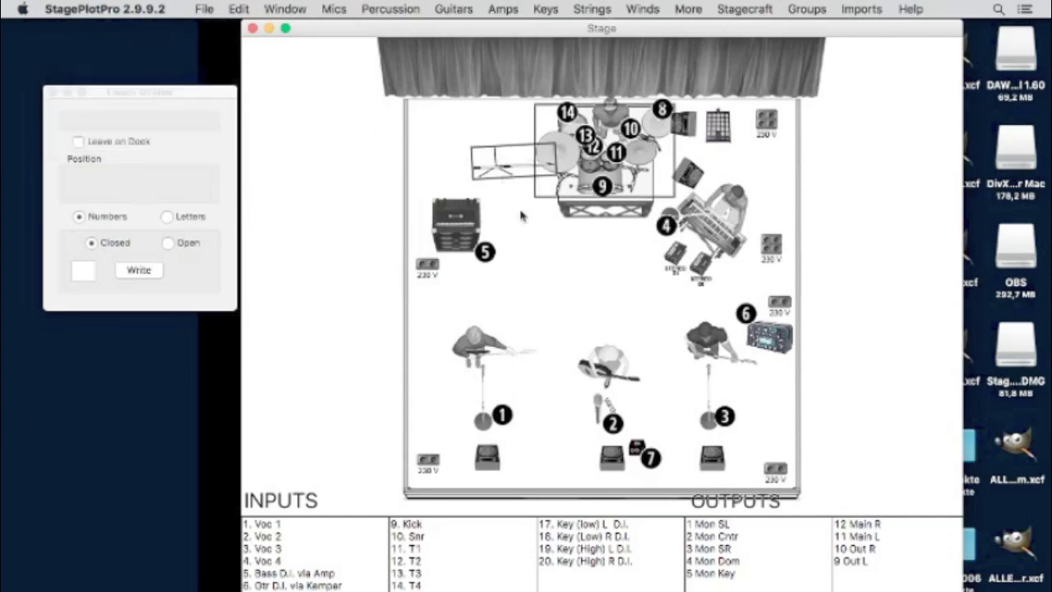
{"action": "left_click", "coordinate": [488, 152]}
{"action": "left_click_drag", "start_coordinate": [488, 152], "coordinate": [505, 206]}
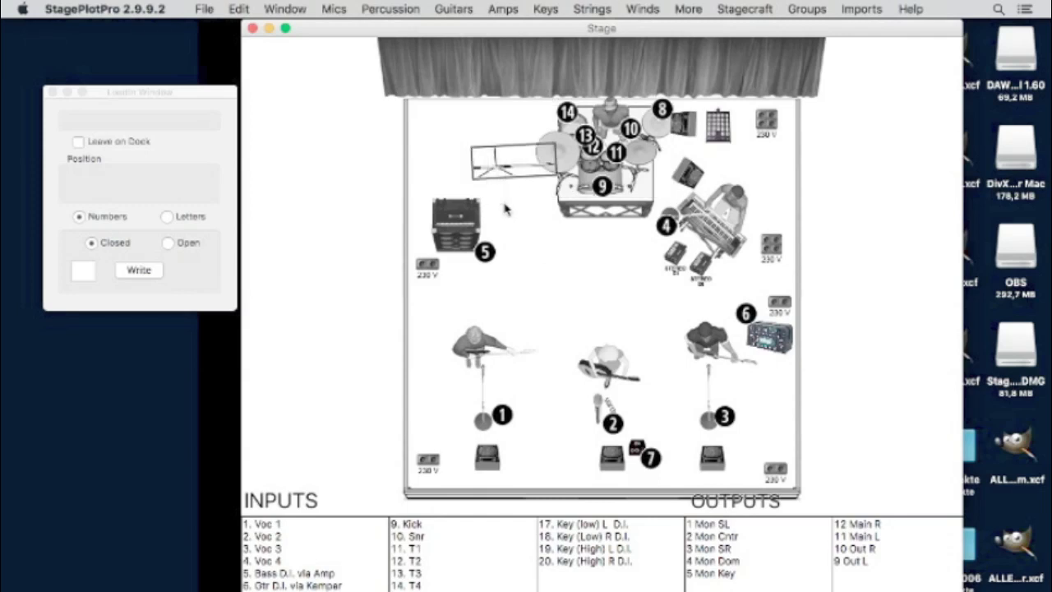
{"action": "left_click_drag", "start_coordinate": [504, 157], "coordinate": [544, 247]}
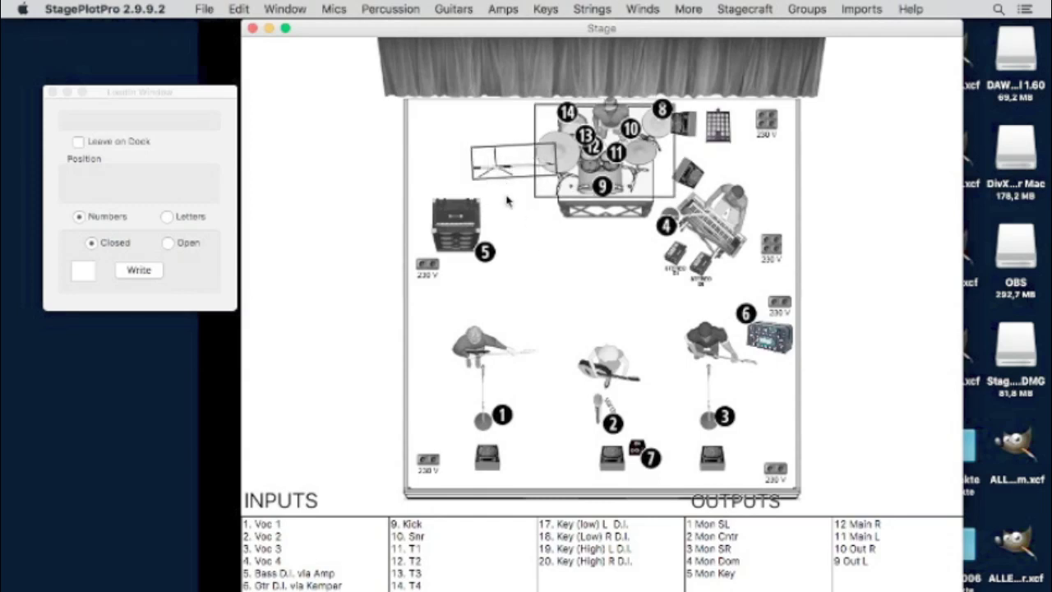
{"action": "left_click", "coordinate": [491, 163]}
{"action": "left_click", "coordinate": [505, 172]}
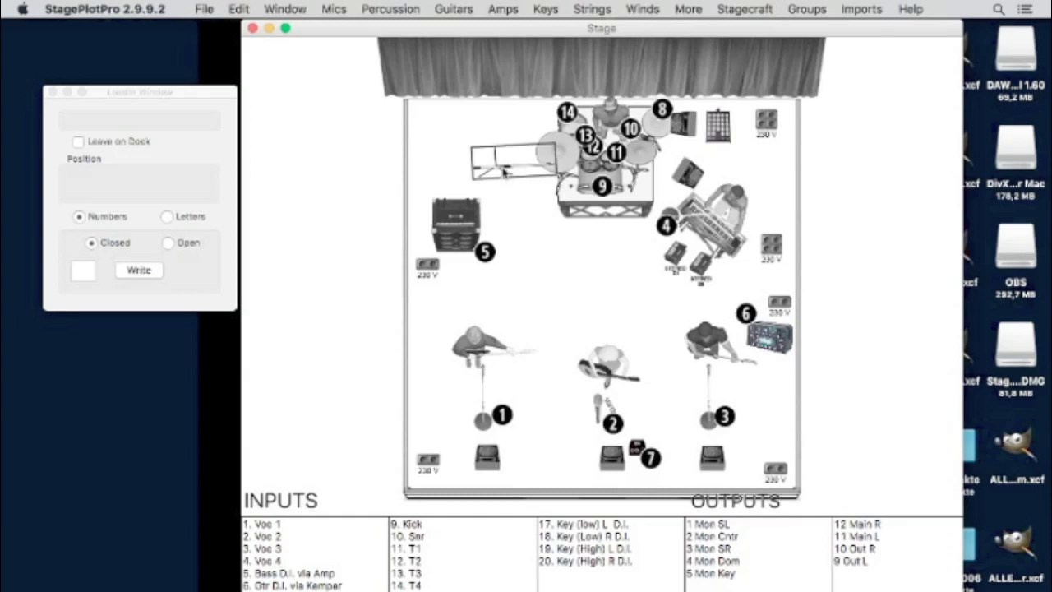
{"action": "left_click_drag", "start_coordinate": [506, 188], "coordinate": [559, 270]}
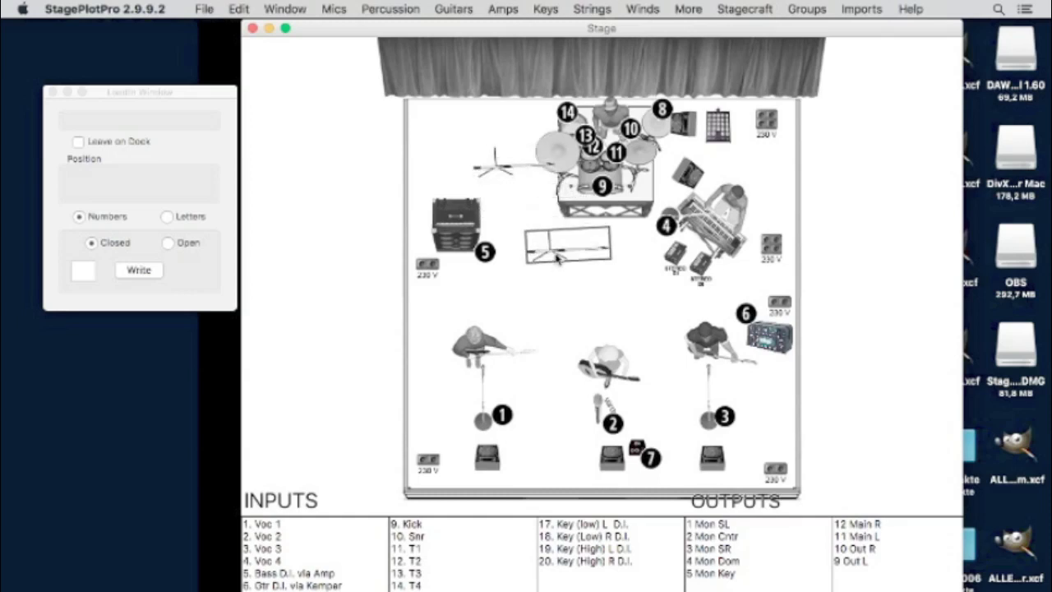
- Tilt the boom piece to a diagonal and move it up beside the drum kit
{"action": "left_click", "coordinate": [238, 8]}
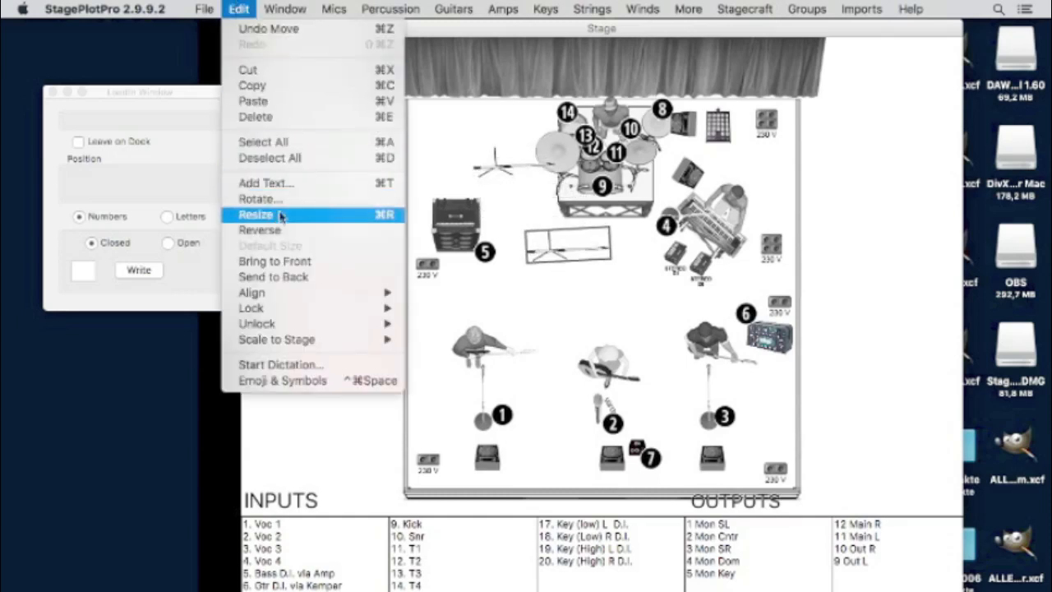
{"action": "left_click", "coordinate": [281, 201]}
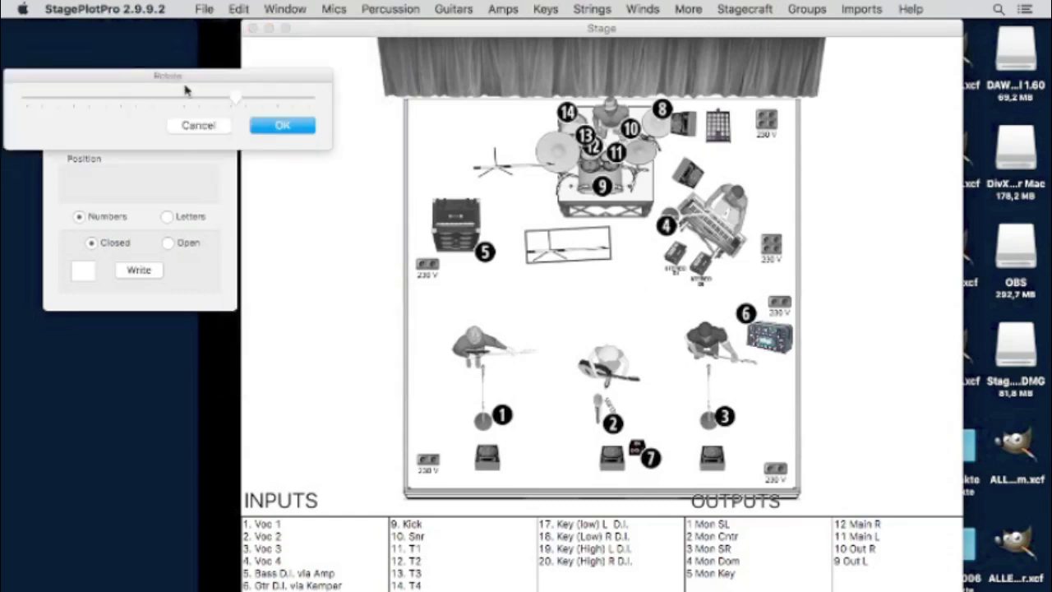
{"action": "left_click_drag", "start_coordinate": [235, 105], "coordinate": [119, 131]}
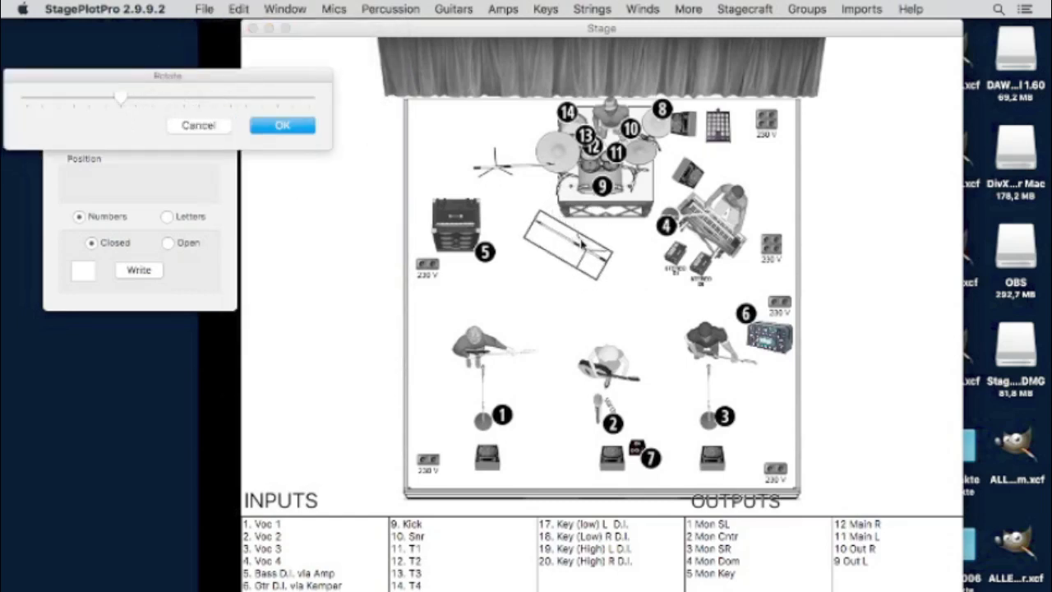
{"action": "left_click_drag", "start_coordinate": [585, 250], "coordinate": [687, 163]}
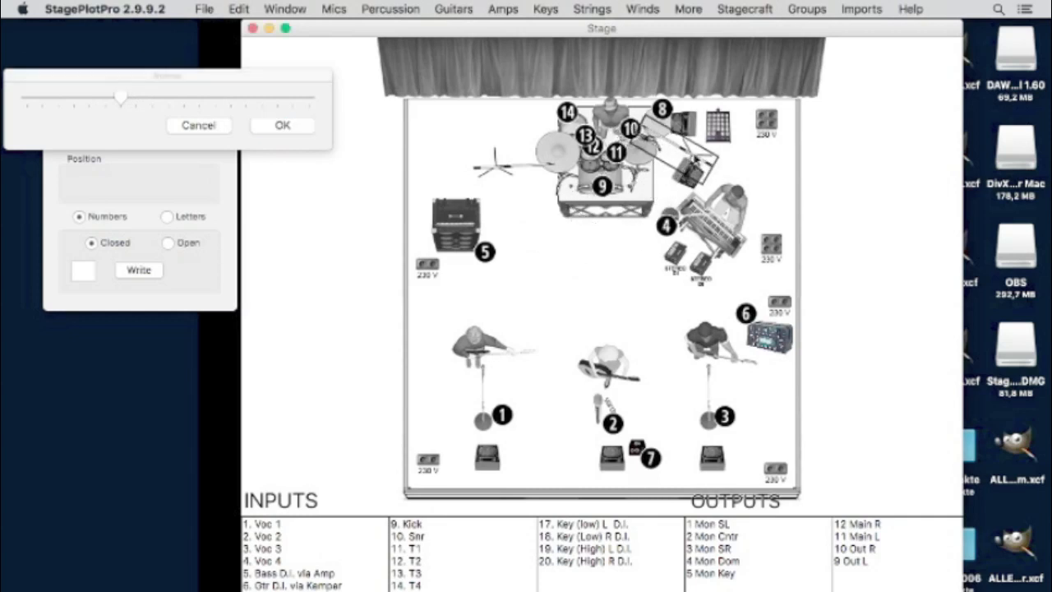
{"action": "left_click", "coordinate": [574, 319]}
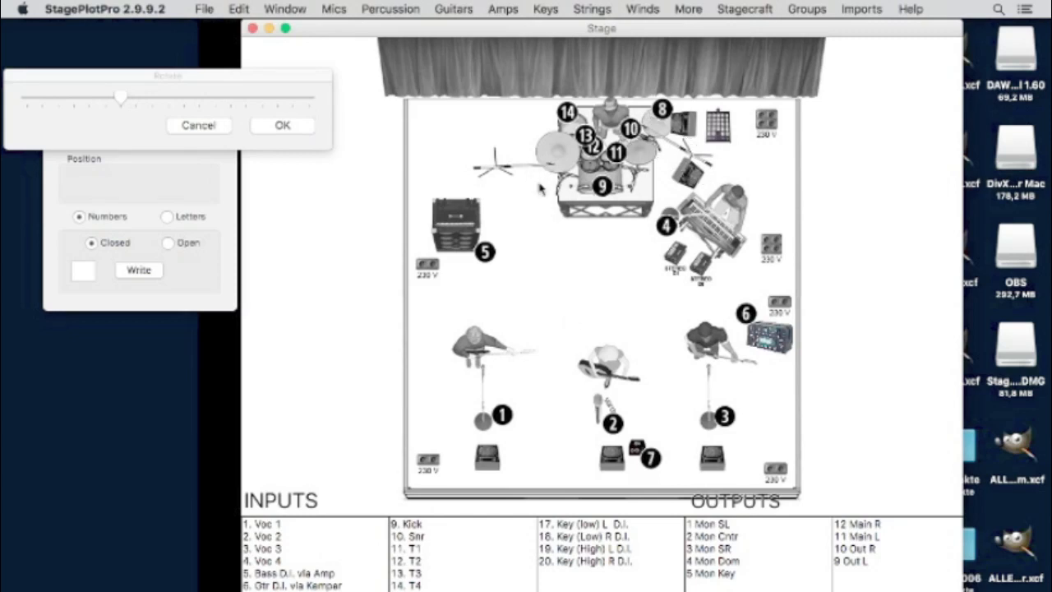
{"action": "left_click", "coordinate": [240, 8]}
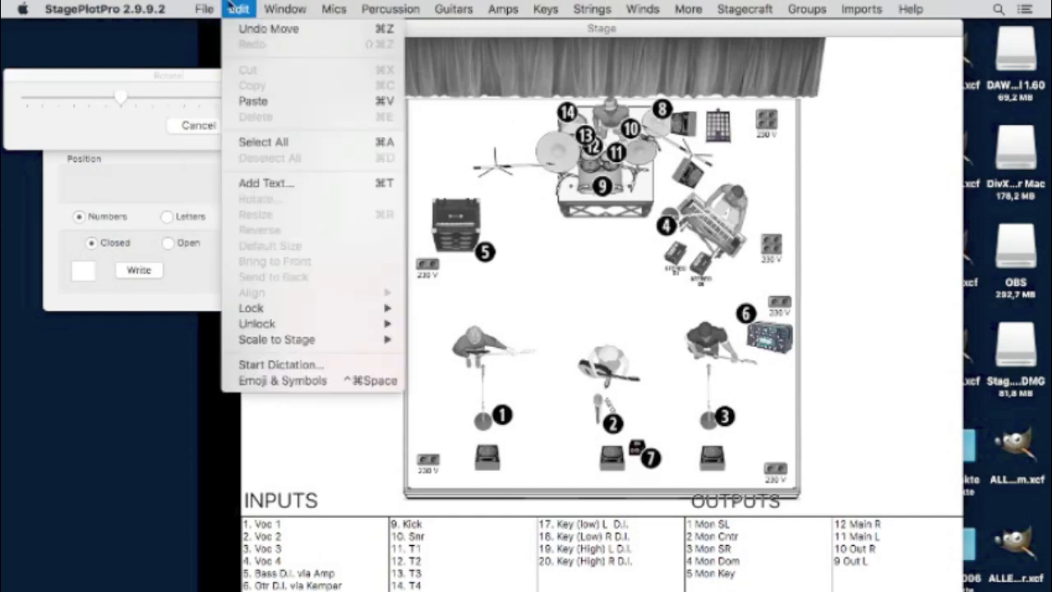
{"action": "mouse_move", "coordinate": [292, 6]}
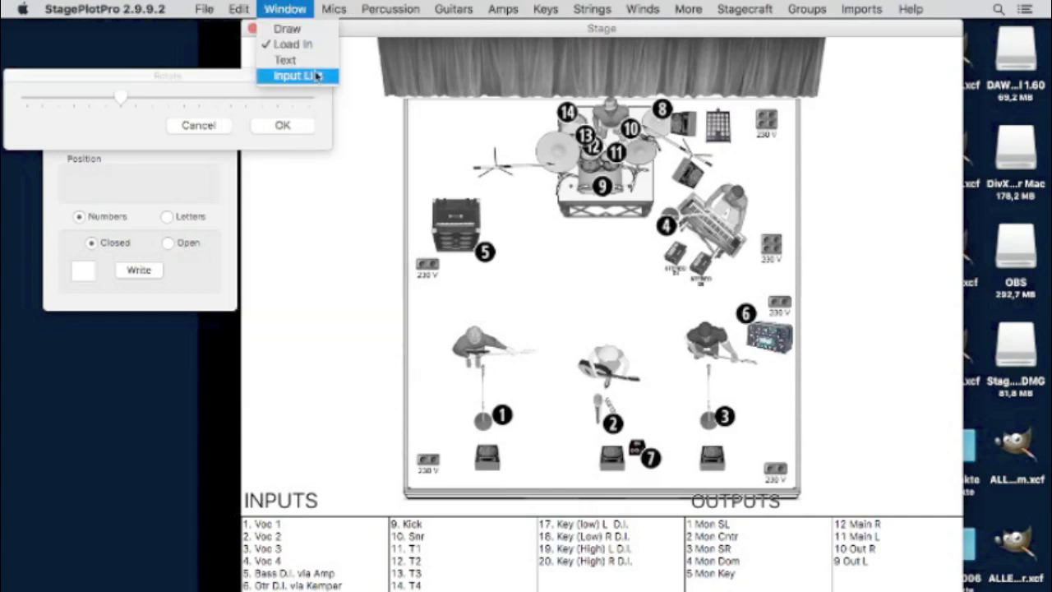
- Place closed markers 15 by the drum kit's left stand and 16 by the right pad
{"action": "left_click", "coordinate": [182, 181]}
{"action": "left_click_drag", "start_coordinate": [156, 94], "coordinate": [366, 135]}
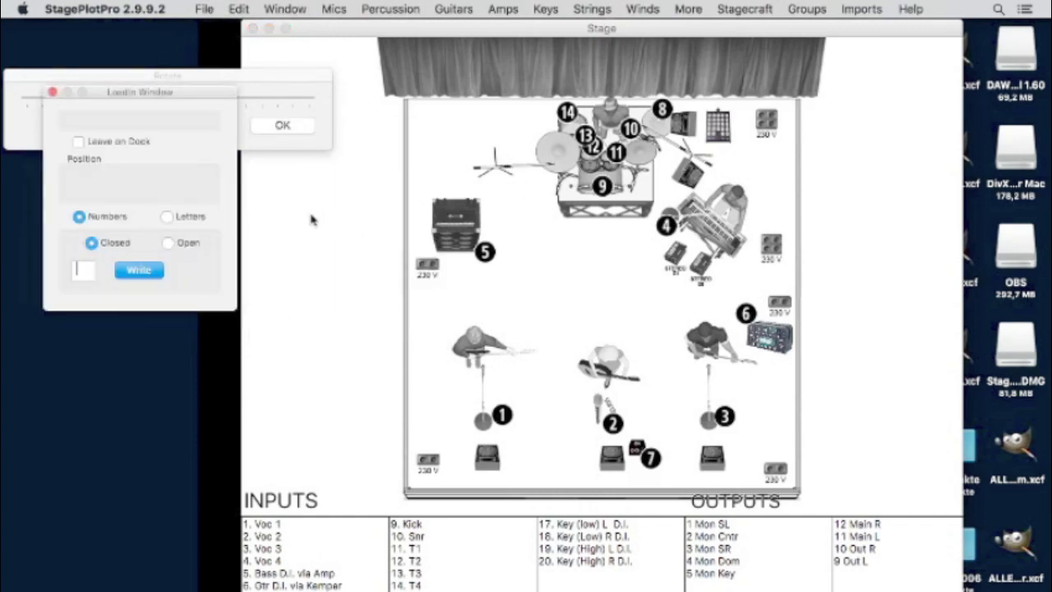
{"action": "left_click", "coordinate": [161, 274]}
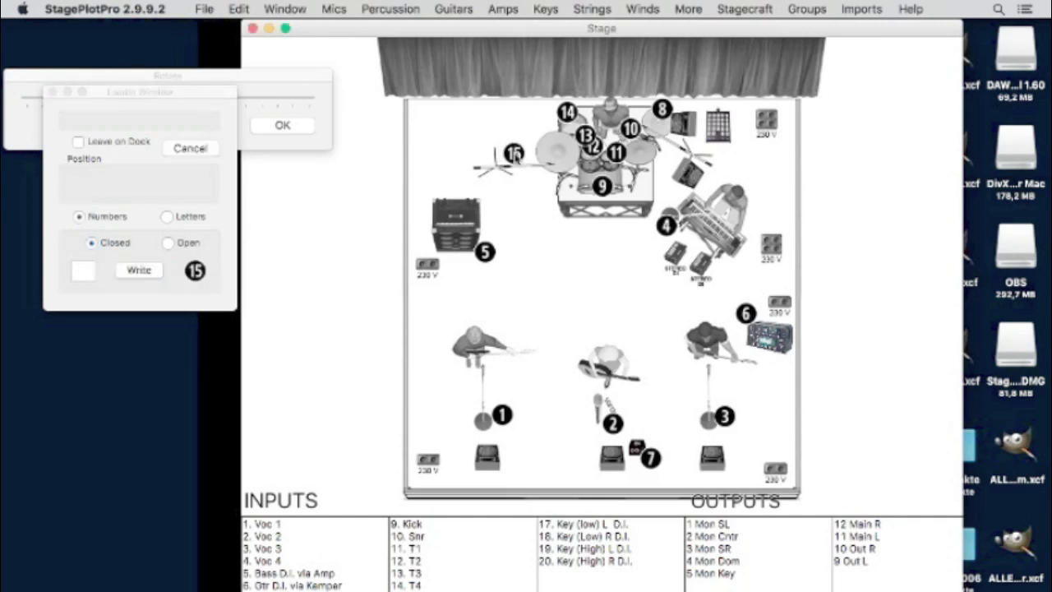
{"action": "left_click", "coordinate": [513, 154]}
{"action": "left_click", "coordinate": [83, 272]}
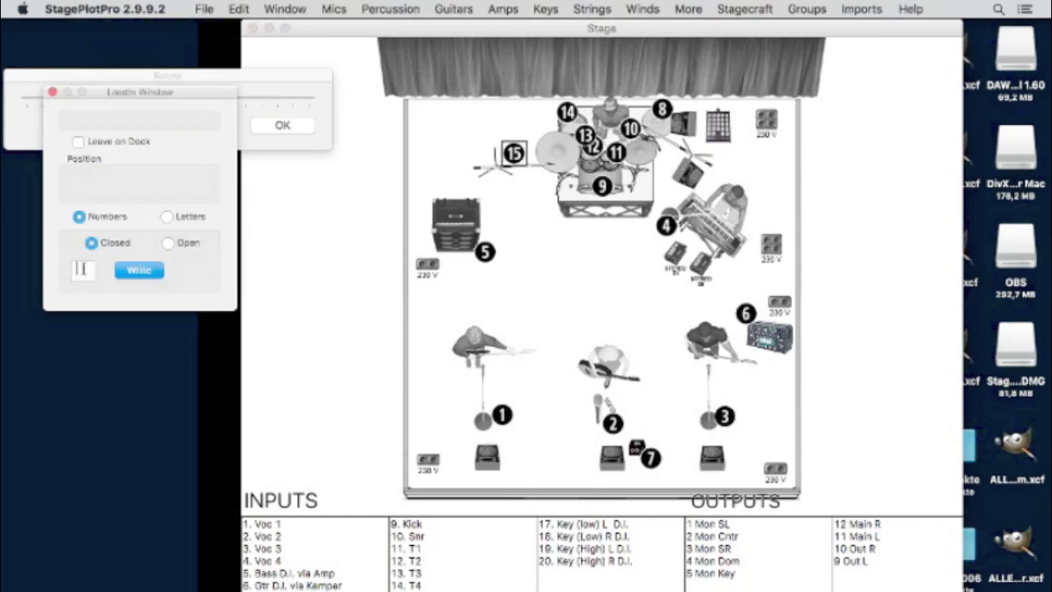
{"action": "left_click", "coordinate": [136, 270]}
{"action": "left_click", "coordinate": [698, 151]}
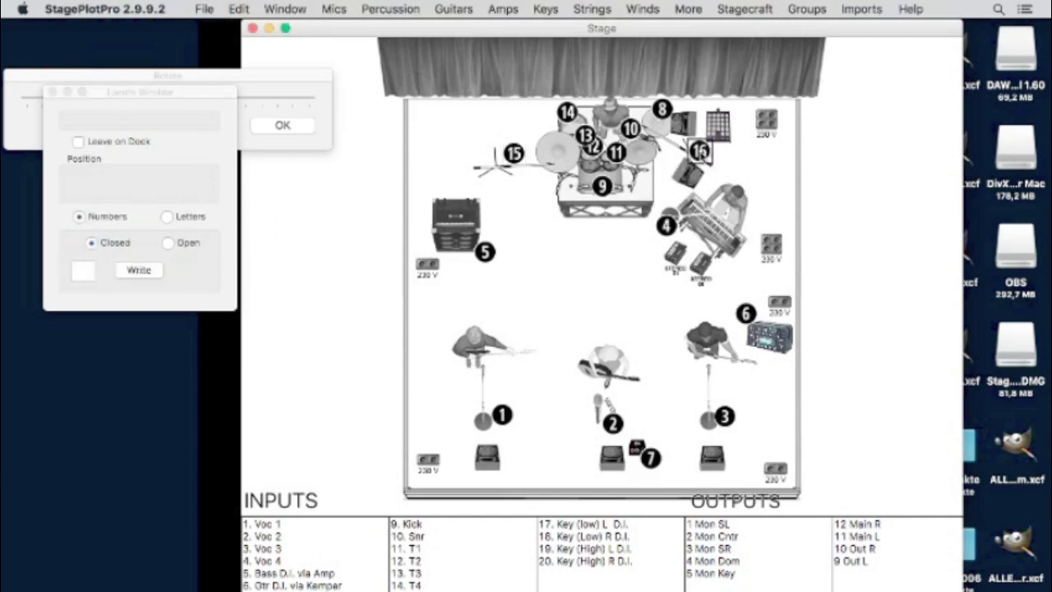
- Place markers 17 and 18 on the keyboard's left DI box, 18 below 17
{"action": "left_click", "coordinate": [80, 273]}
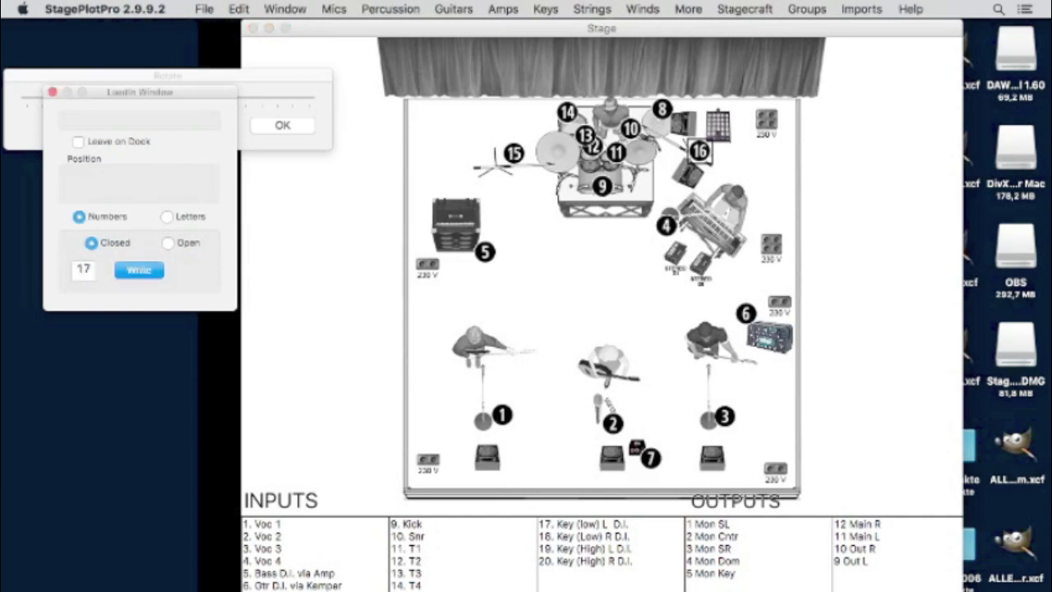
{"action": "type", "text": "17"}
{"action": "left_click", "coordinate": [127, 269]}
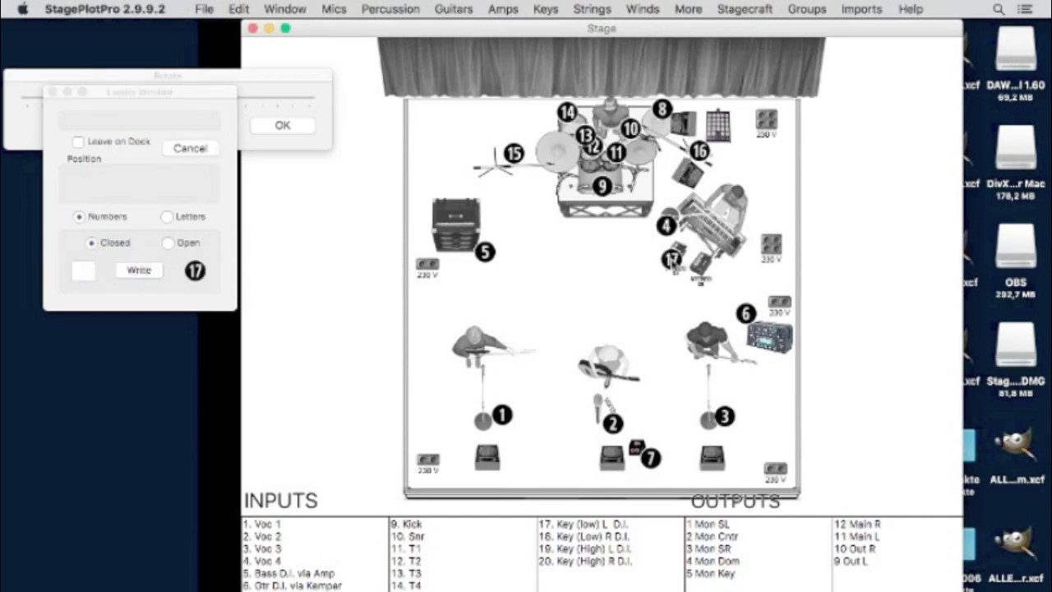
{"action": "left_click", "coordinate": [657, 257]}
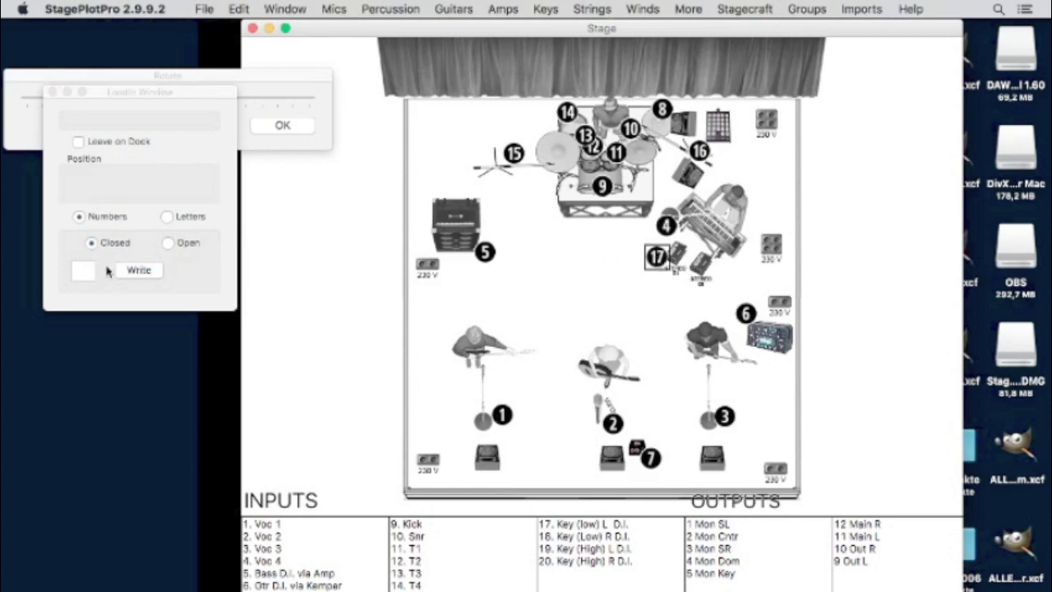
{"action": "left_click", "coordinate": [79, 270]}
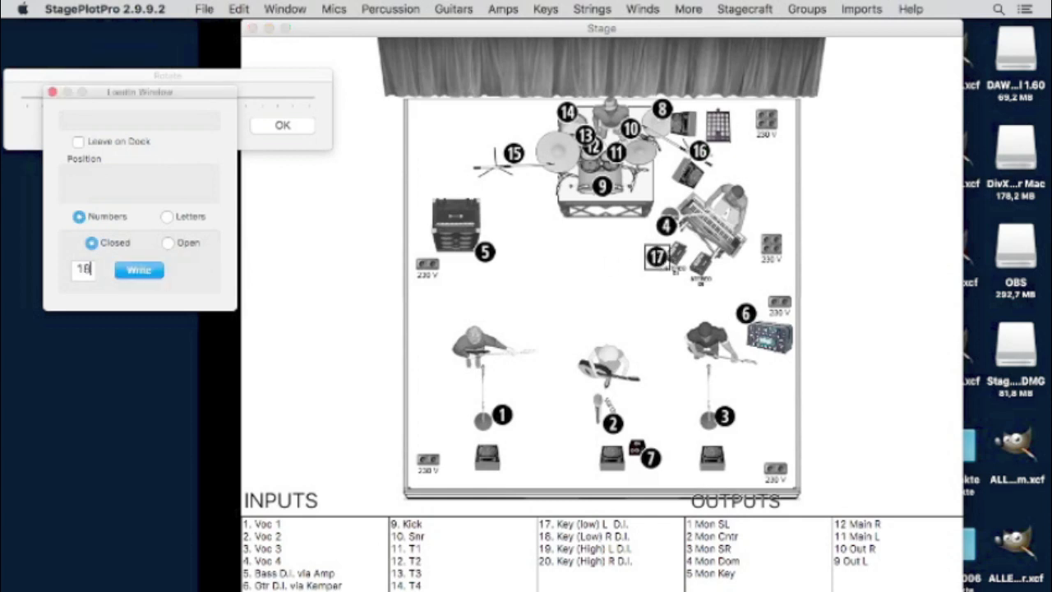
{"action": "type", "text": "18"}
{"action": "left_click", "coordinate": [136, 270]}
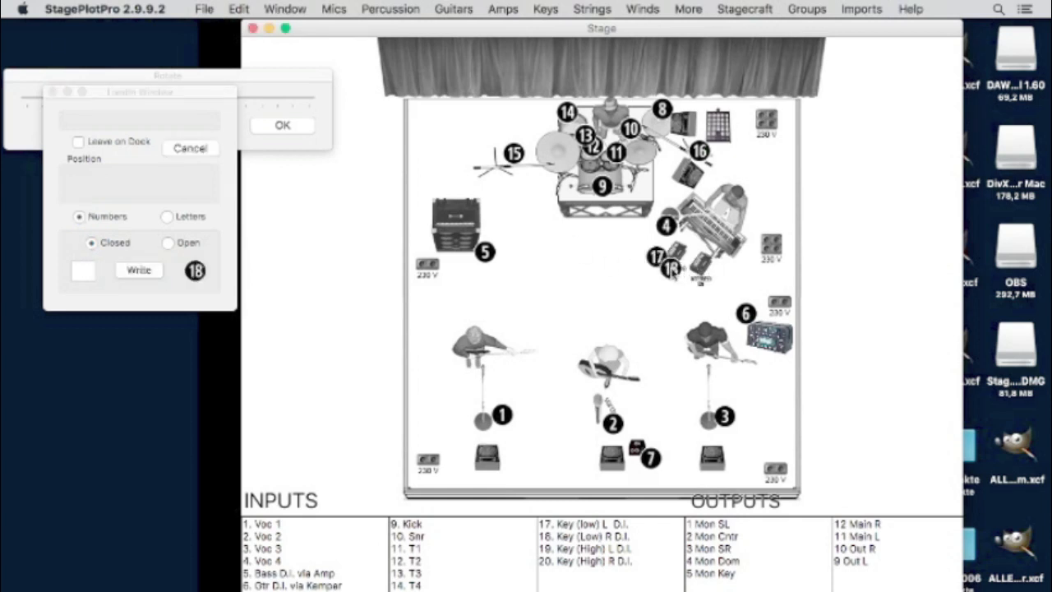
{"action": "left_click", "coordinate": [671, 269]}
- Place markers 19 and 20 by the keyboard's right DI box, with 19 below 20
{"action": "left_click", "coordinate": [79, 271]}
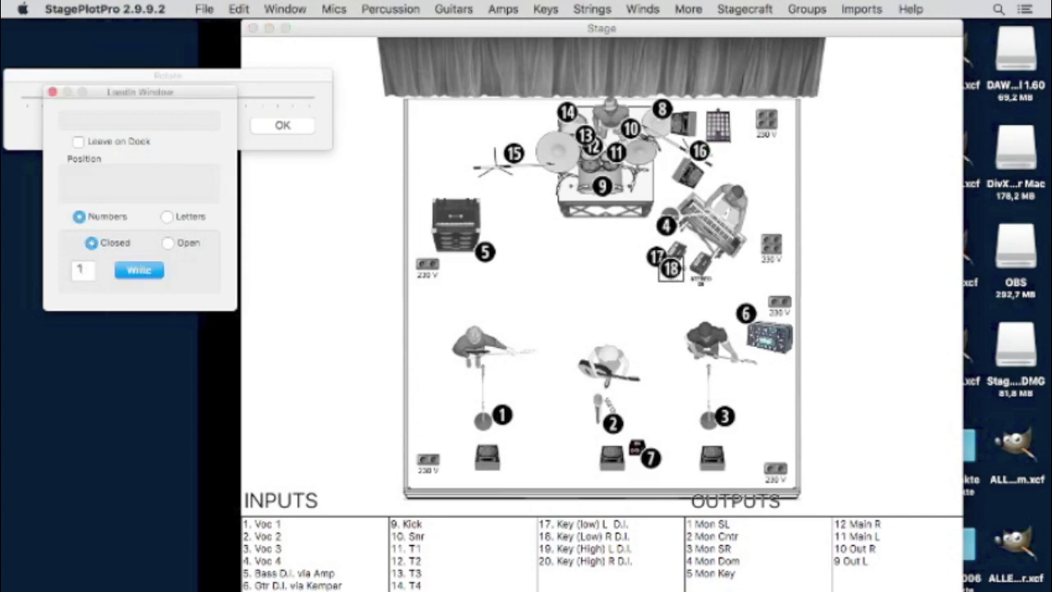
{"action": "type", "text": "19"}
{"action": "left_click", "coordinate": [130, 269]}
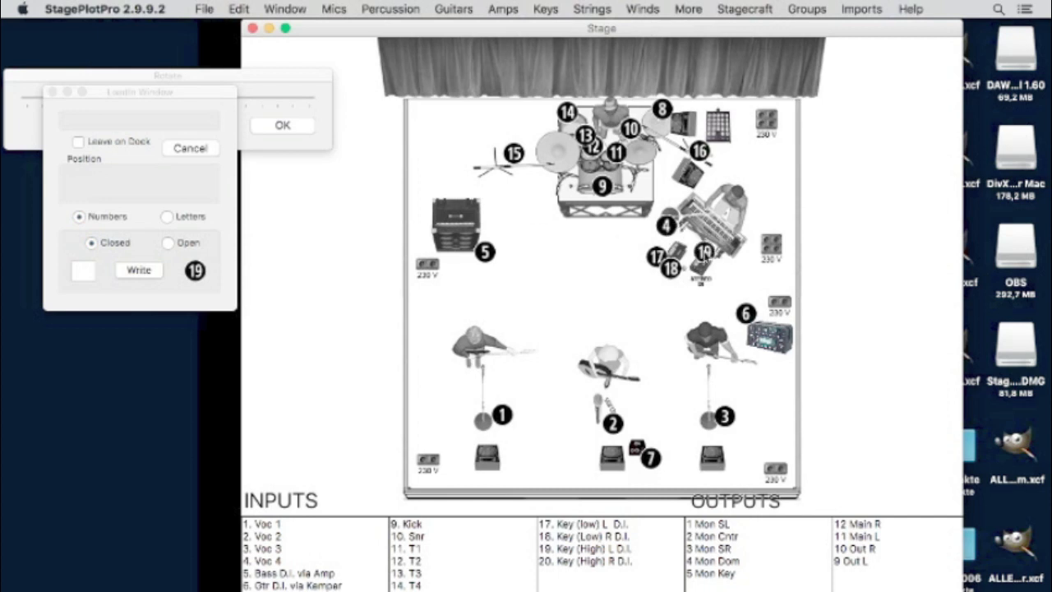
{"action": "left_click", "coordinate": [700, 281]}
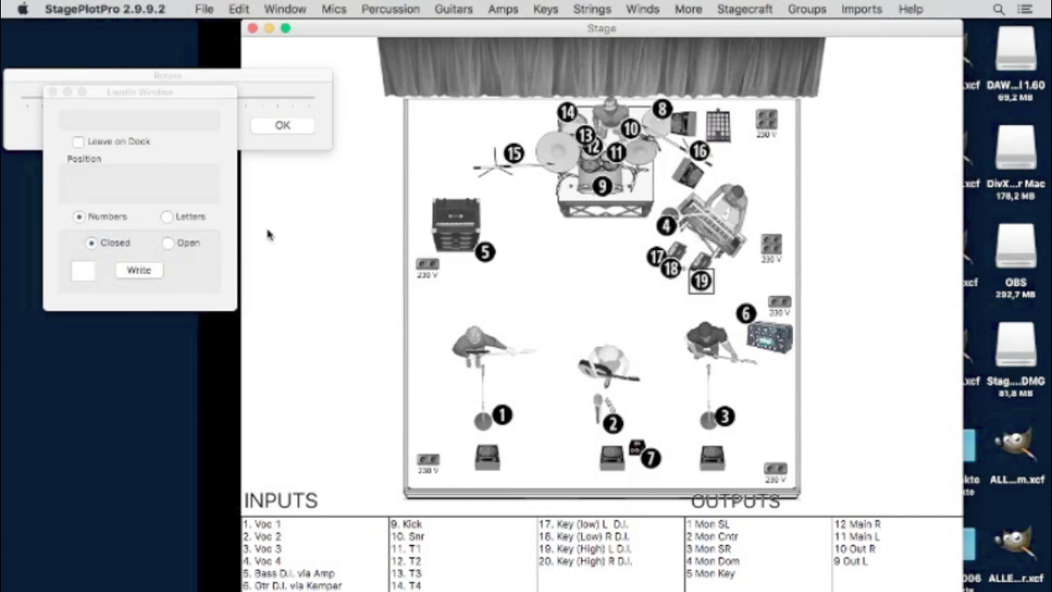
{"action": "left_click", "coordinate": [86, 271]}
{"action": "type", "text": "20"}
{"action": "left_click", "coordinate": [134, 270]}
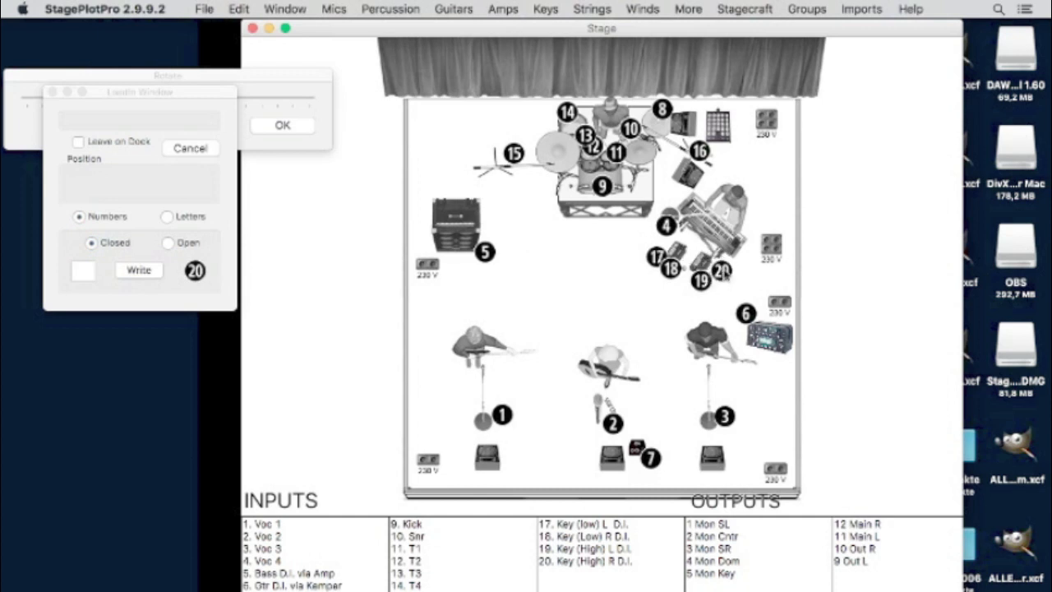
{"action": "left_click", "coordinate": [723, 269]}
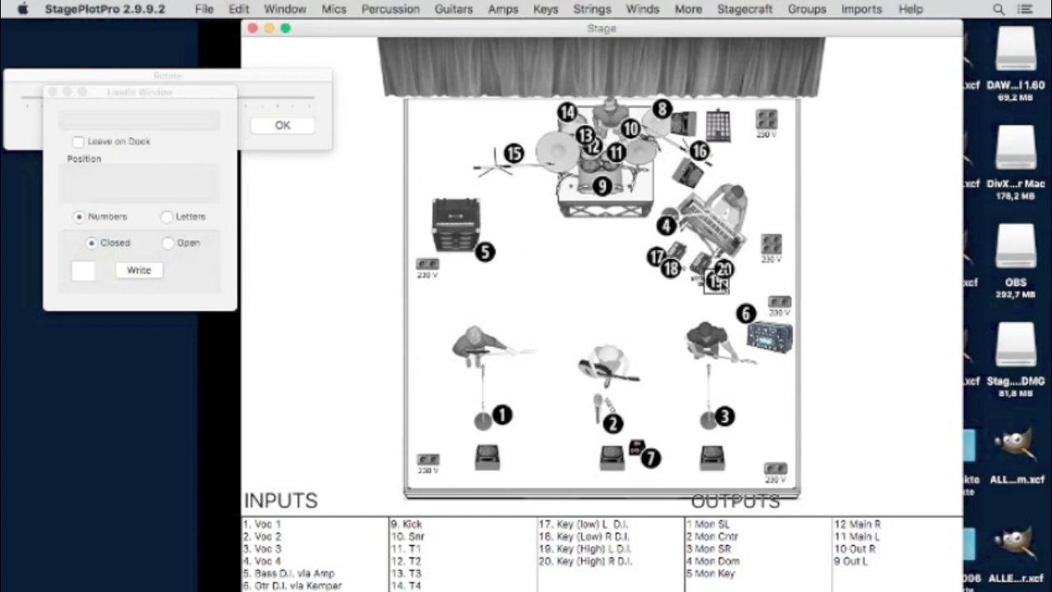
{"action": "mouse_move", "coordinate": [711, 282]}
{"action": "left_mouse_down"}
{"action": "mouse_move", "coordinate": [695, 289]}
{"action": "mouse_move", "coordinate": [706, 261]}
{"action": "mouse_move", "coordinate": [728, 284]}
{"action": "left_mouse_up"}
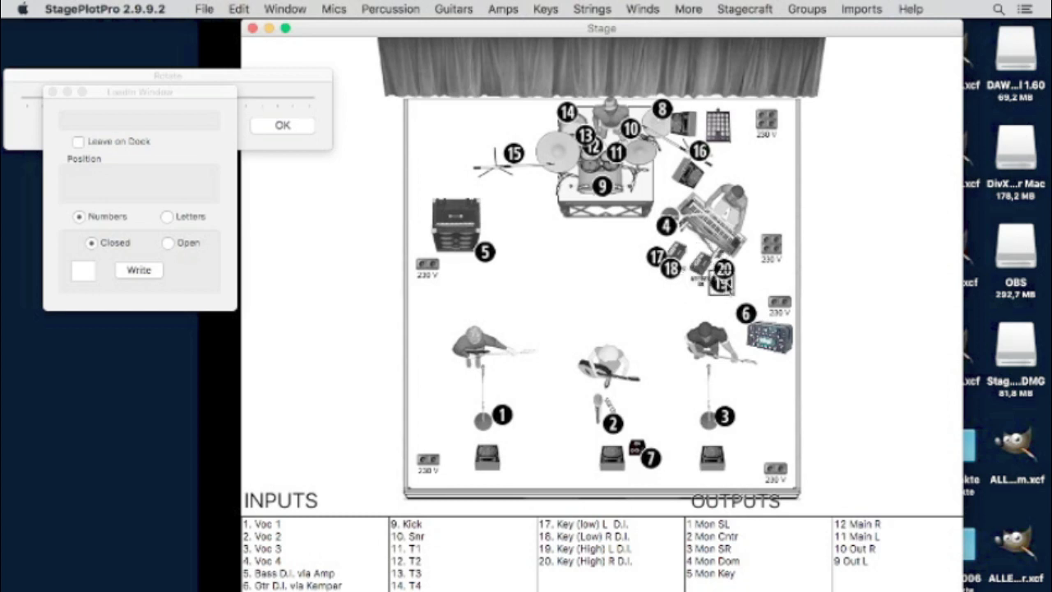
{"action": "left_click", "coordinate": [674, 312]}
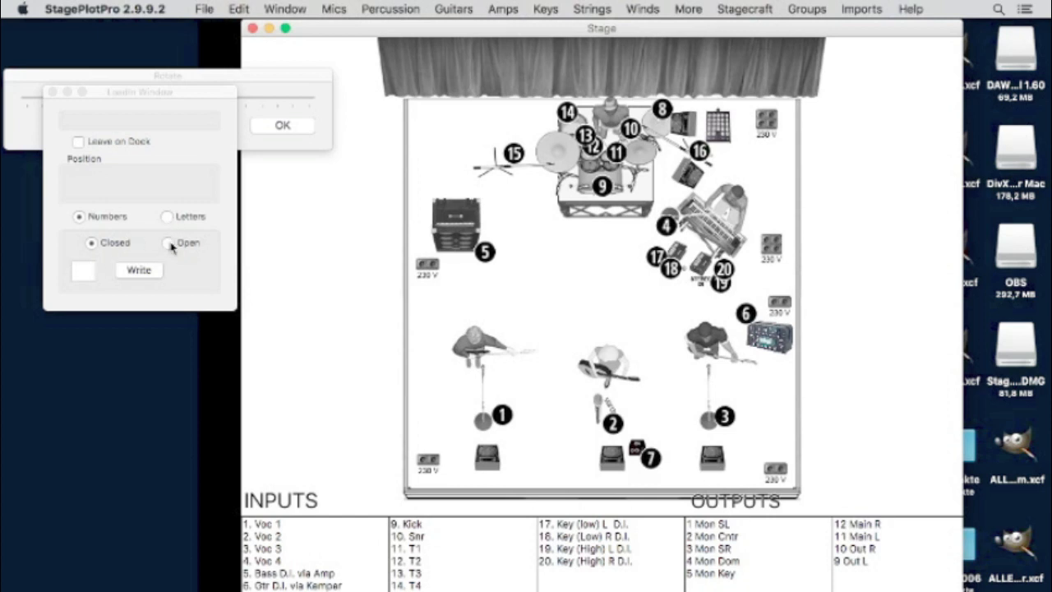
- Mark the left, centre and right floor monitors with open-circle numbers 1, 2 and 3
{"action": "left_click", "coordinate": [81, 271]}
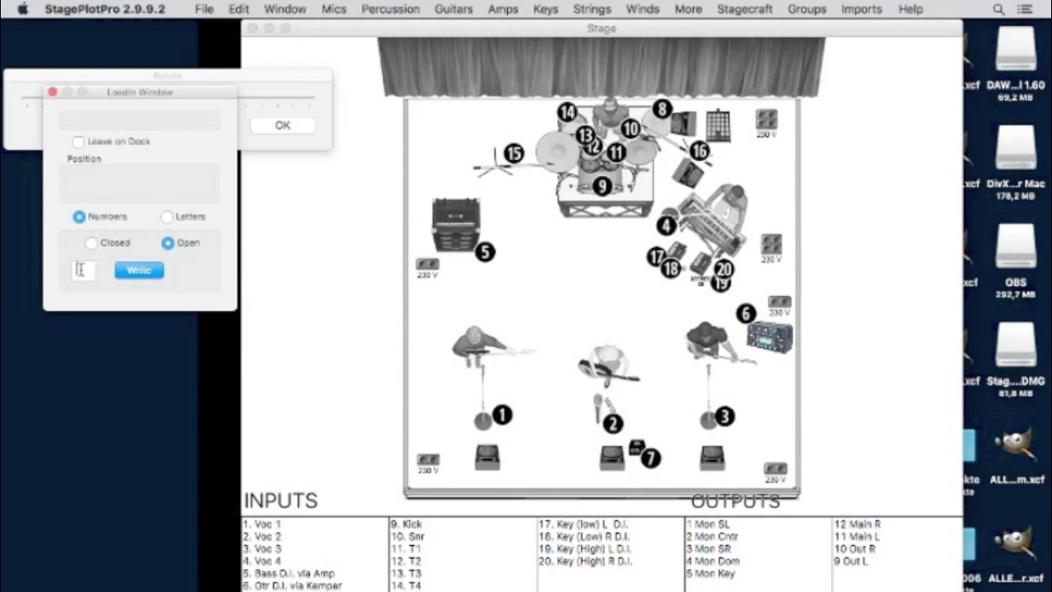
{"action": "left_click", "coordinate": [138, 270]}
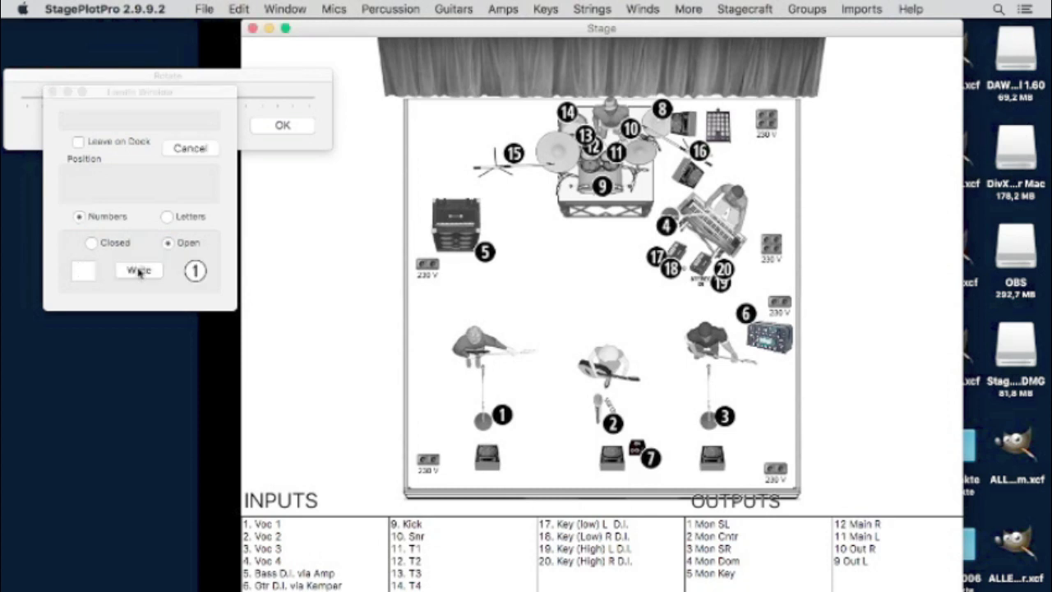
{"action": "left_click", "coordinate": [489, 463]}
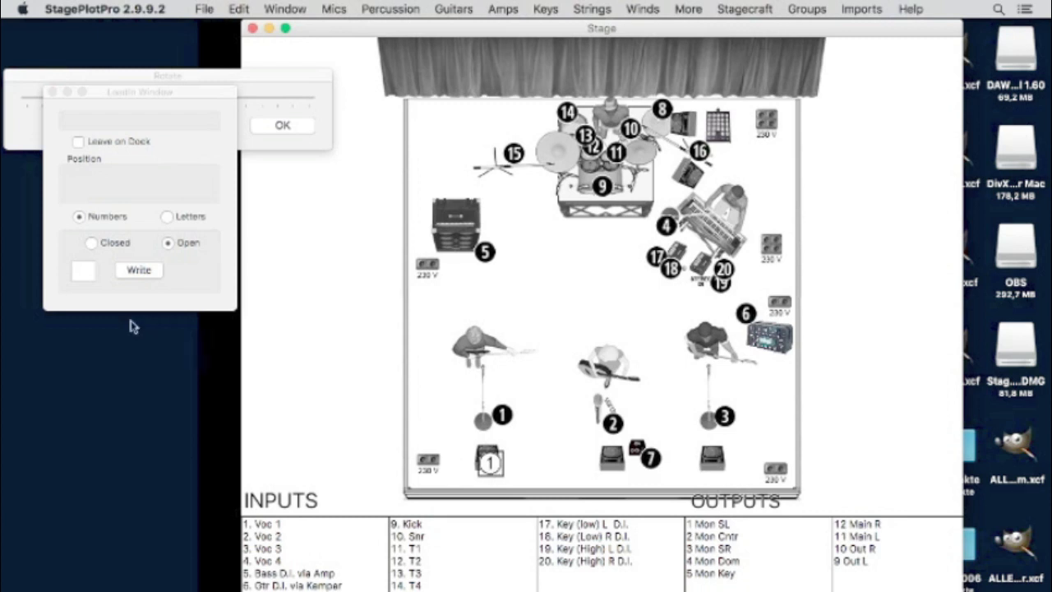
{"action": "left_click", "coordinate": [83, 272]}
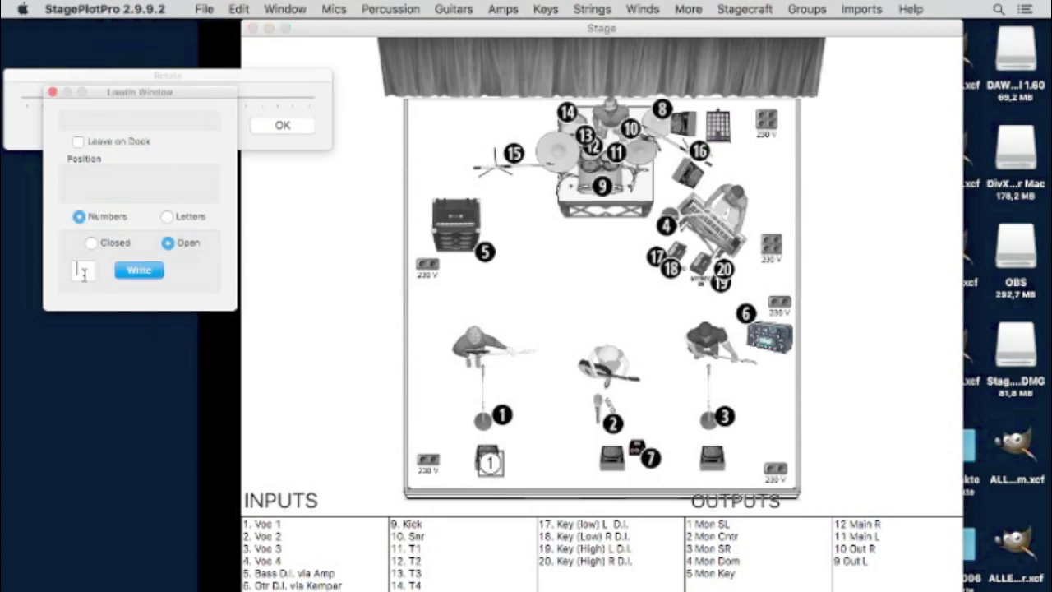
{"action": "left_click", "coordinate": [138, 271]}
{"action": "left_click", "coordinate": [613, 475]}
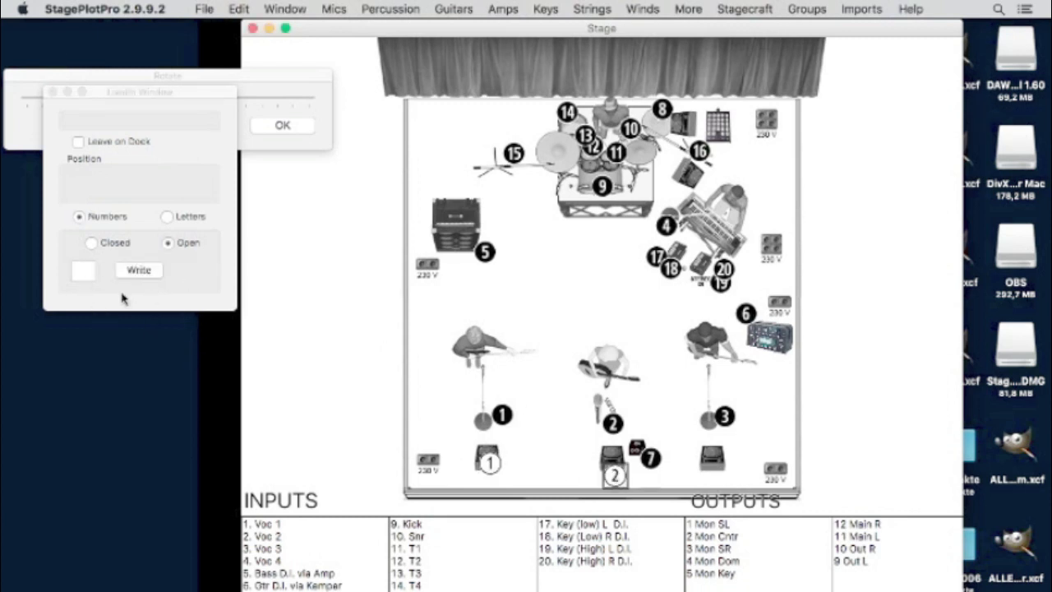
{"action": "left_click", "coordinate": [78, 272]}
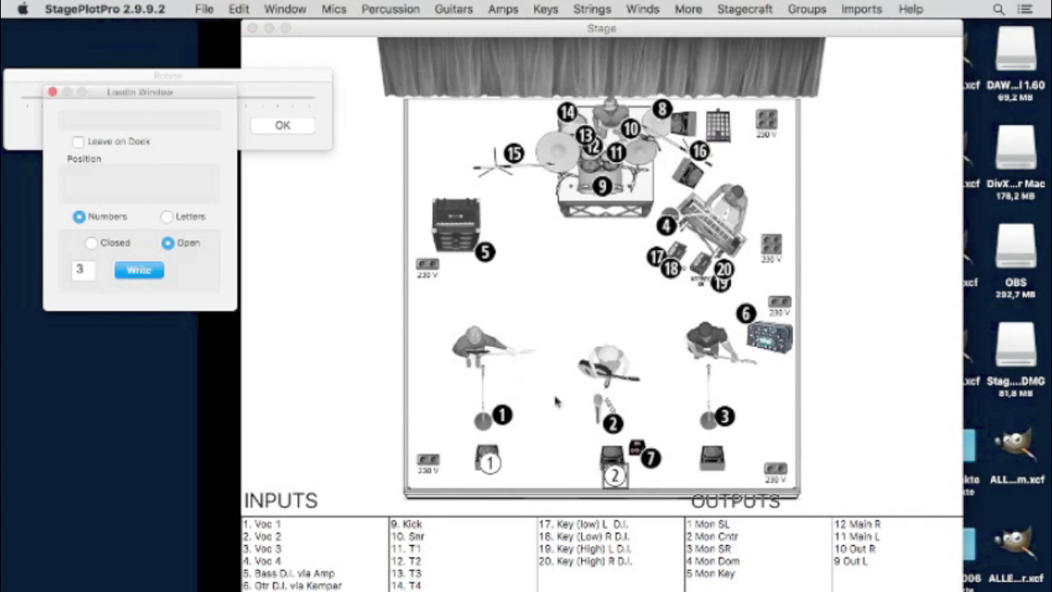
{"action": "left_click", "coordinate": [142, 270]}
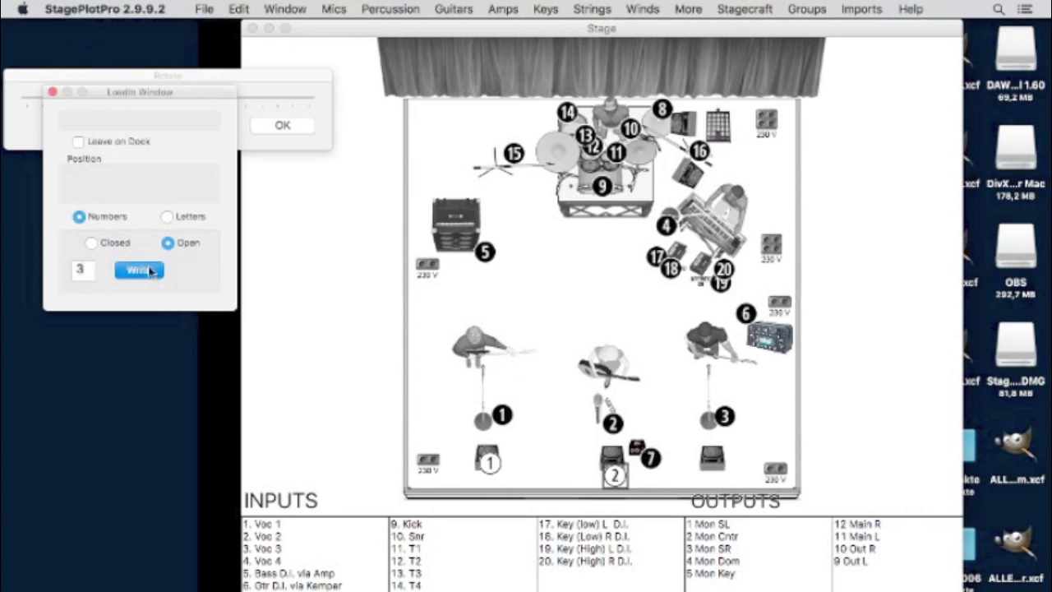
{"action": "left_click", "coordinate": [716, 468]}
- Mark the keyboardist's monitor with open 5 and the drummer's monitor with open 4
{"action": "left_click", "coordinate": [74, 271]}
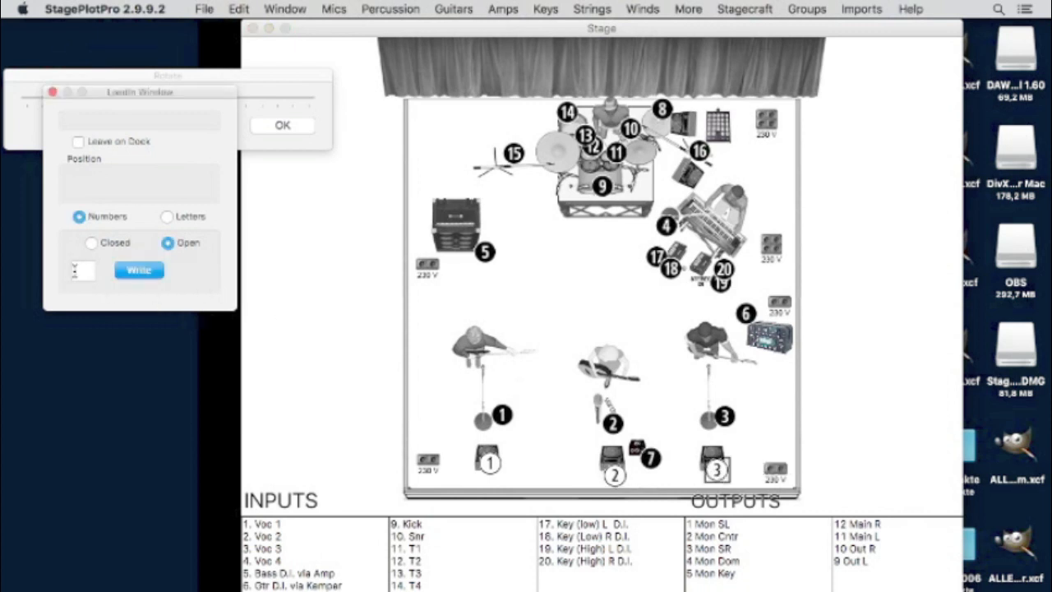
{"action": "left_click", "coordinate": [152, 269]}
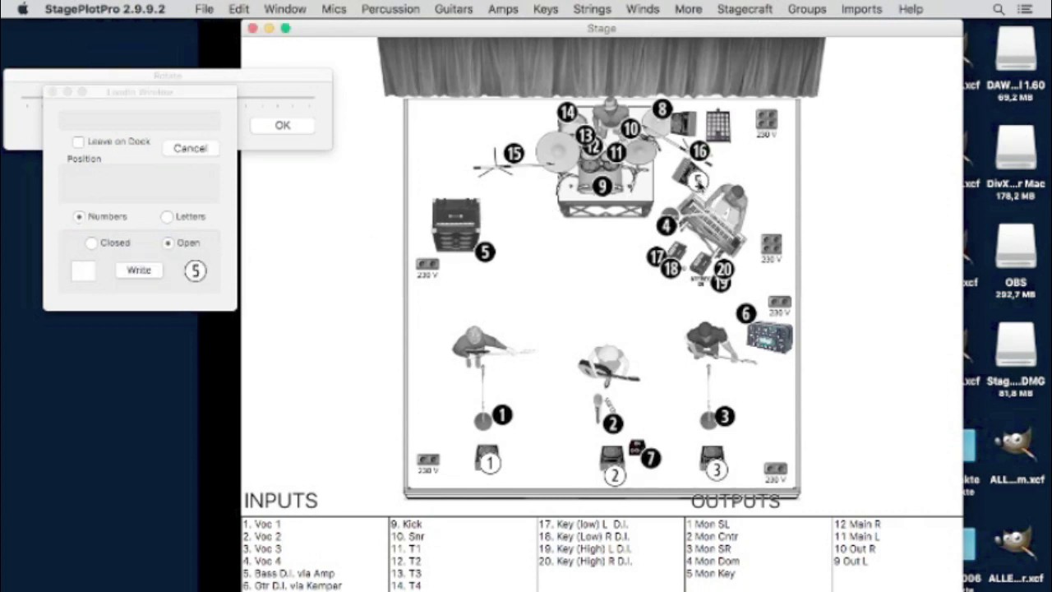
{"action": "left_click", "coordinate": [697, 181]}
{"action": "left_click", "coordinate": [86, 274]}
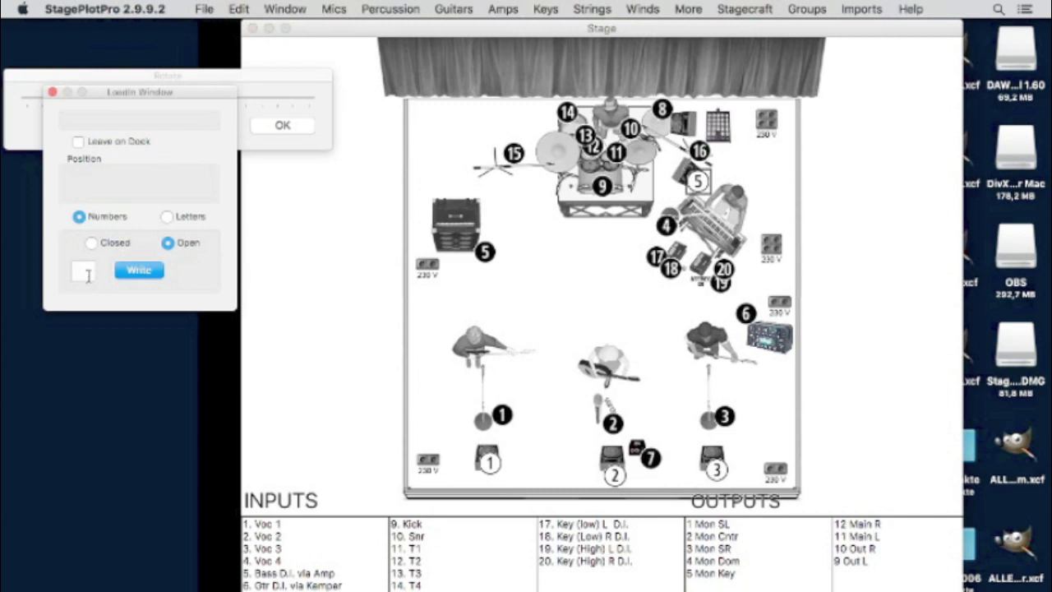
{"action": "type", "text": "4"}
{"action": "left_click", "coordinate": [152, 271]}
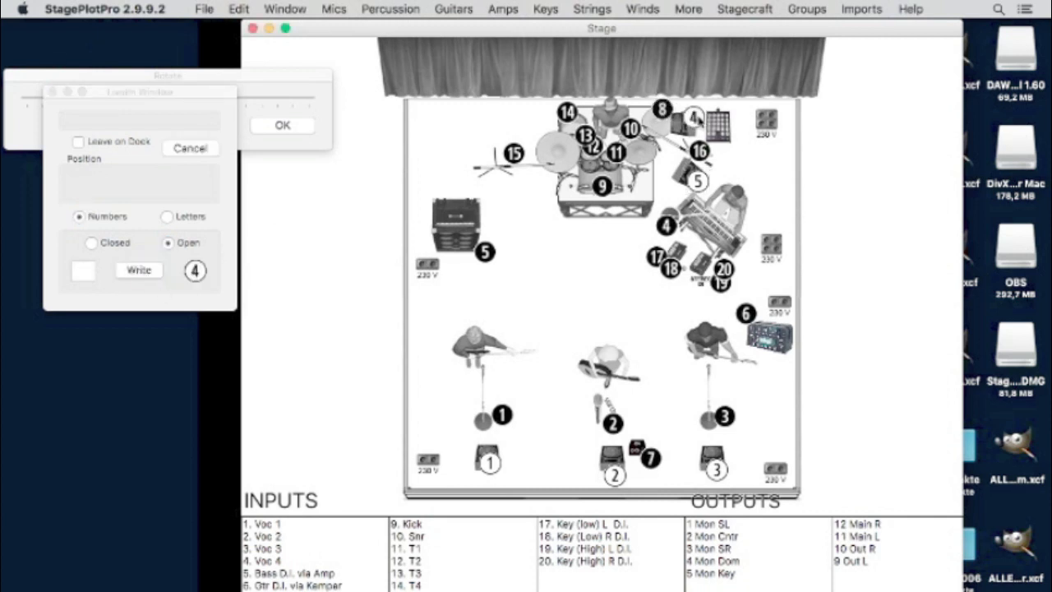
{"action": "left_click", "coordinate": [692, 107]}
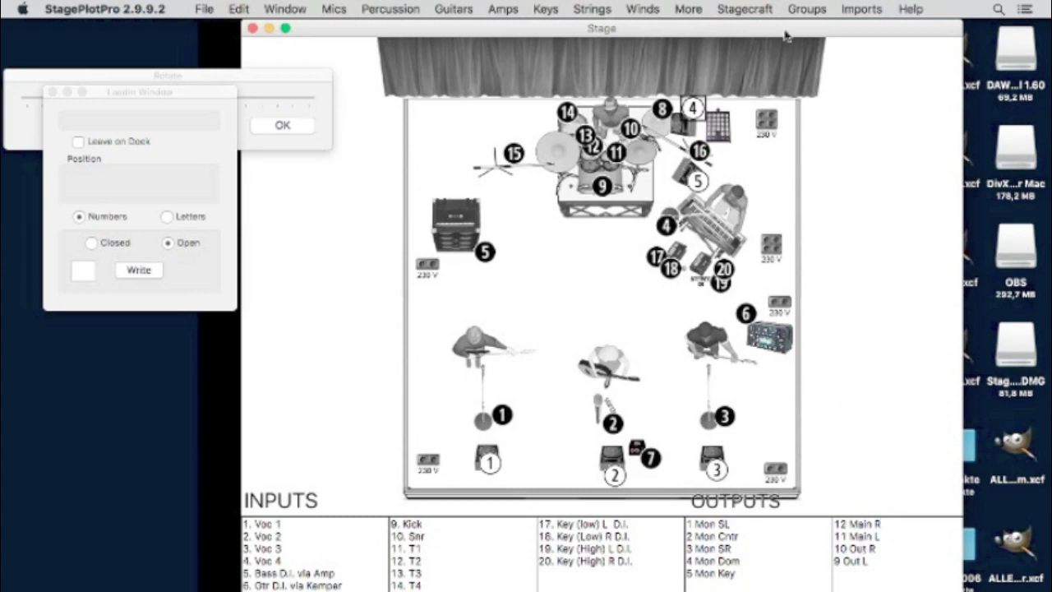
- Place four Smaller Mains speakers, two stacked at each front corner of the stage
{"action": "left_click", "coordinate": [676, 7]}
{"action": "mouse_move", "coordinate": [735, 8]}
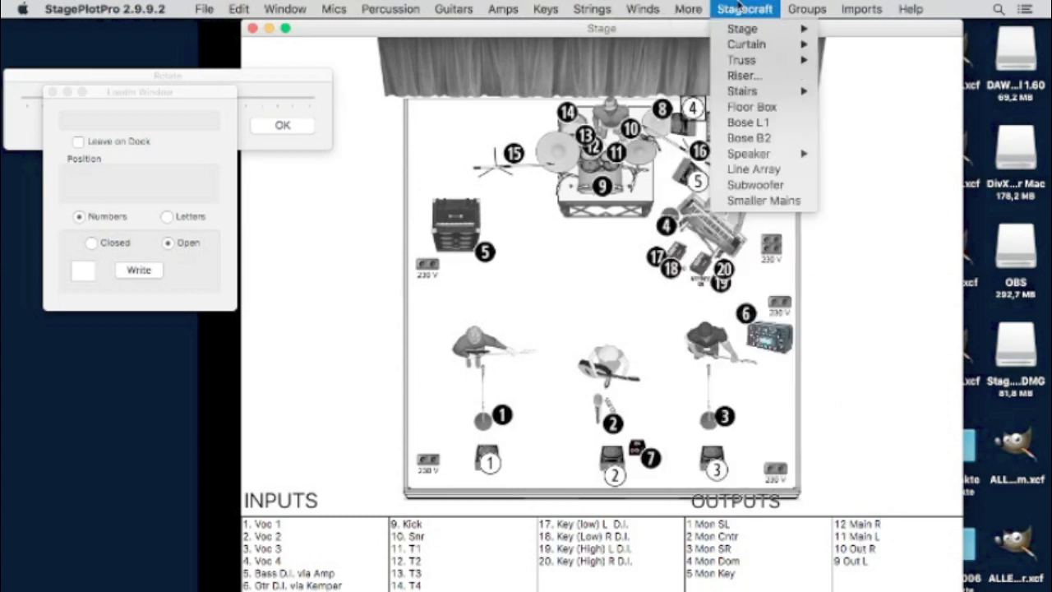
{"action": "left_click", "coordinate": [780, 201]}
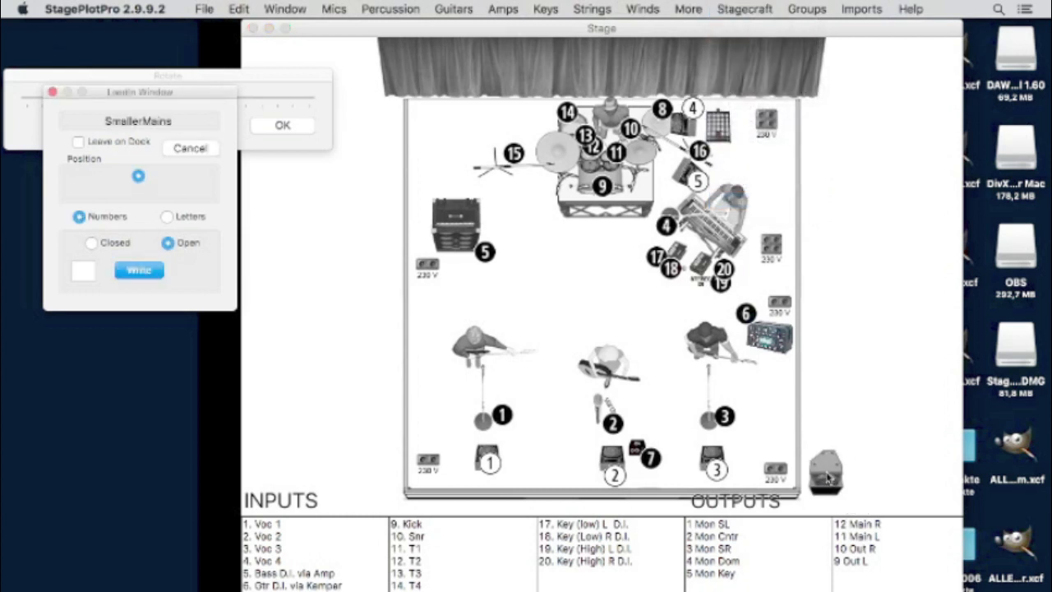
{"action": "left_click", "coordinate": [827, 474]}
{"action": "left_click_drag", "start_coordinate": [384, 500], "coordinate": [374, 476]}
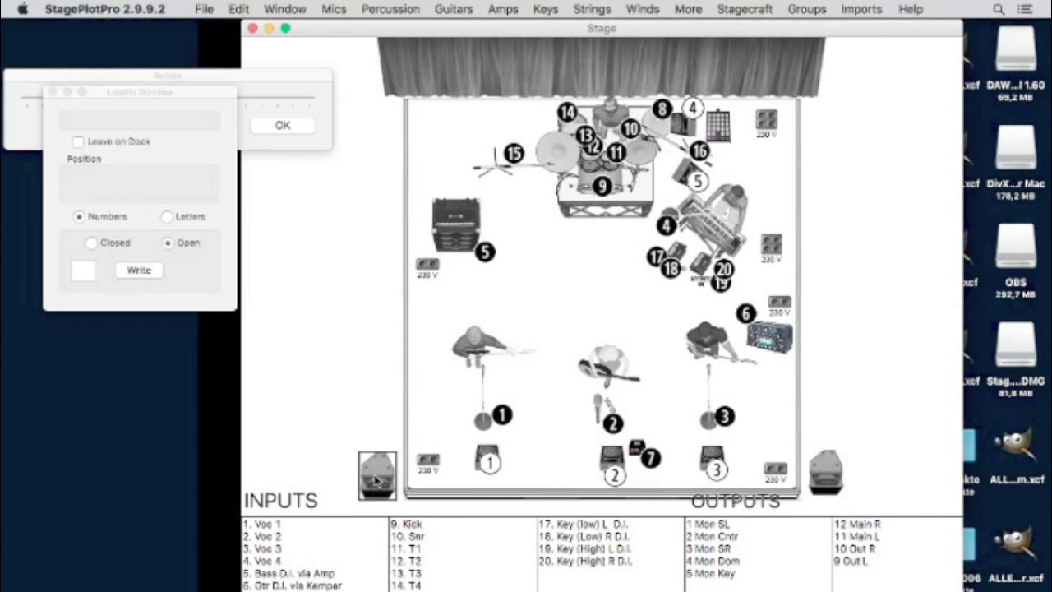
{"action": "left_click_drag", "start_coordinate": [833, 468], "coordinate": [827, 415]}
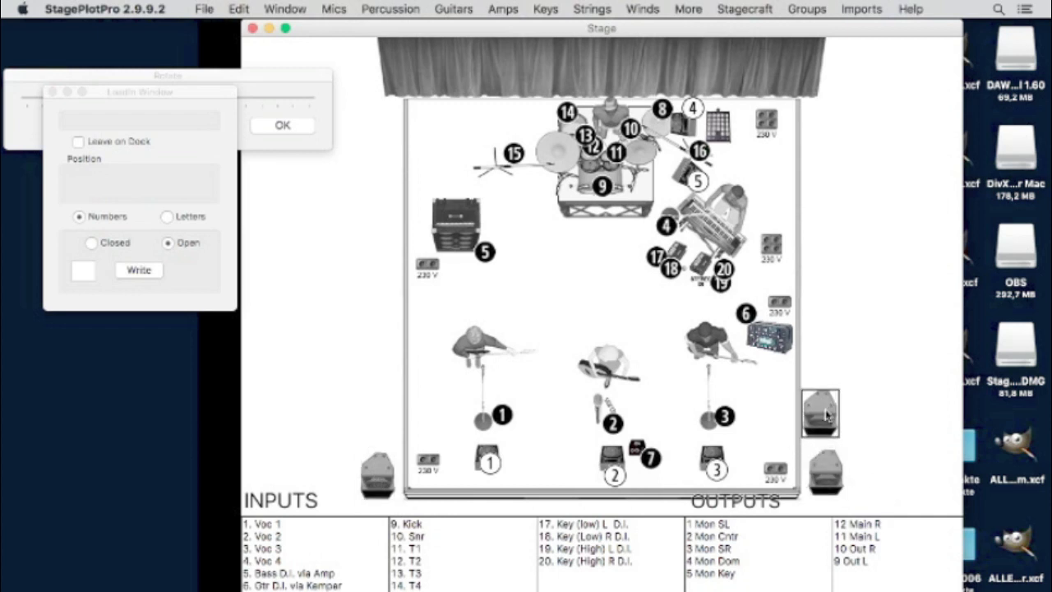
{"action": "left_click_drag", "start_coordinate": [388, 474], "coordinate": [390, 422]}
- Rotate the upper-left and upper-right speakers inward toward the stage
{"action": "left_click", "coordinate": [274, 83]}
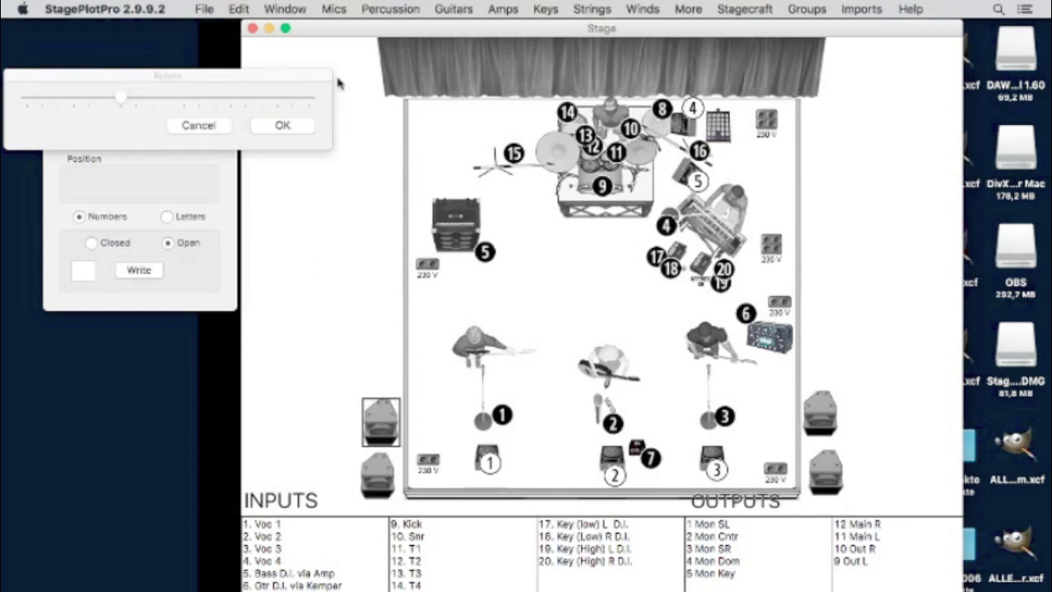
{"action": "left_click_drag", "start_coordinate": [125, 102], "coordinate": [242, 113]}
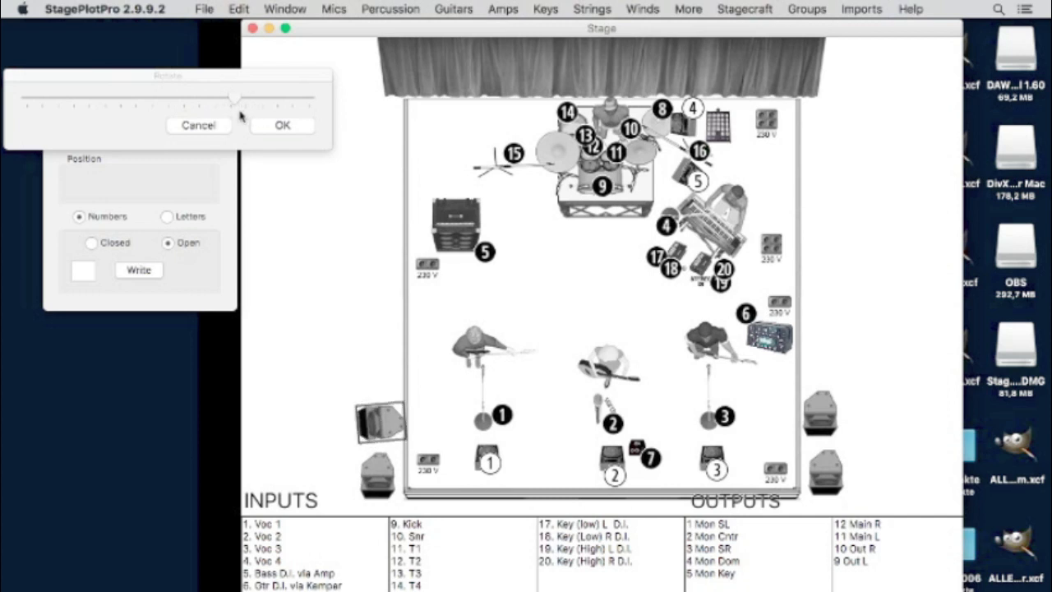
{"action": "left_click", "coordinate": [824, 408]}
{"action": "left_click_drag", "start_coordinate": [238, 100], "coordinate": [158, 101]}
{"action": "mouse_move", "coordinate": [112, 127]}
{"action": "left_mouse_down"}
{"action": "mouse_move", "coordinate": [81, 141]}
{"action": "mouse_move", "coordinate": [104, 145]}
{"action": "left_mouse_up"}
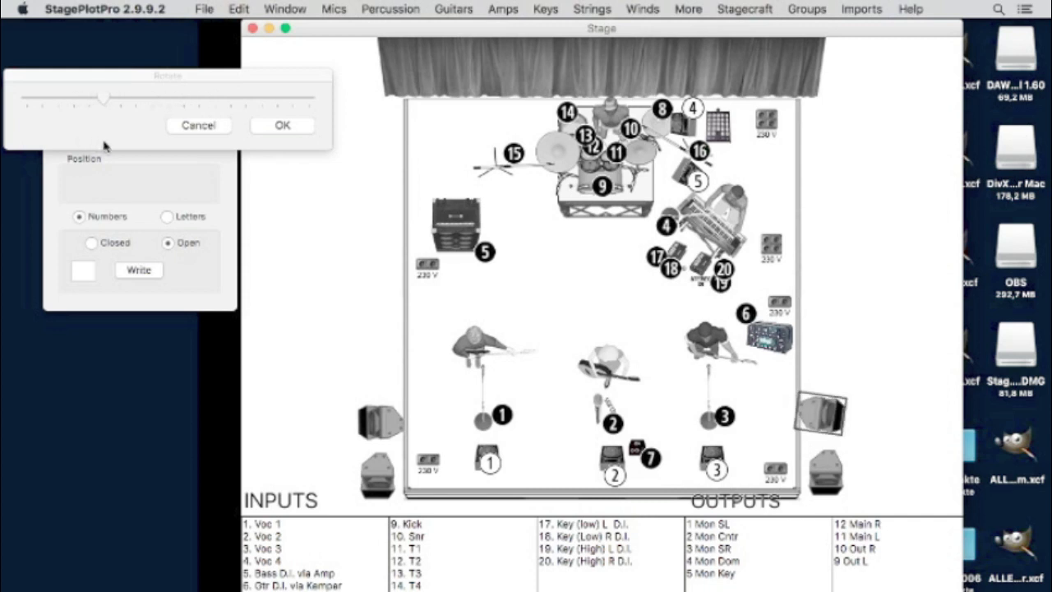
{"action": "left_click", "coordinate": [136, 270]}
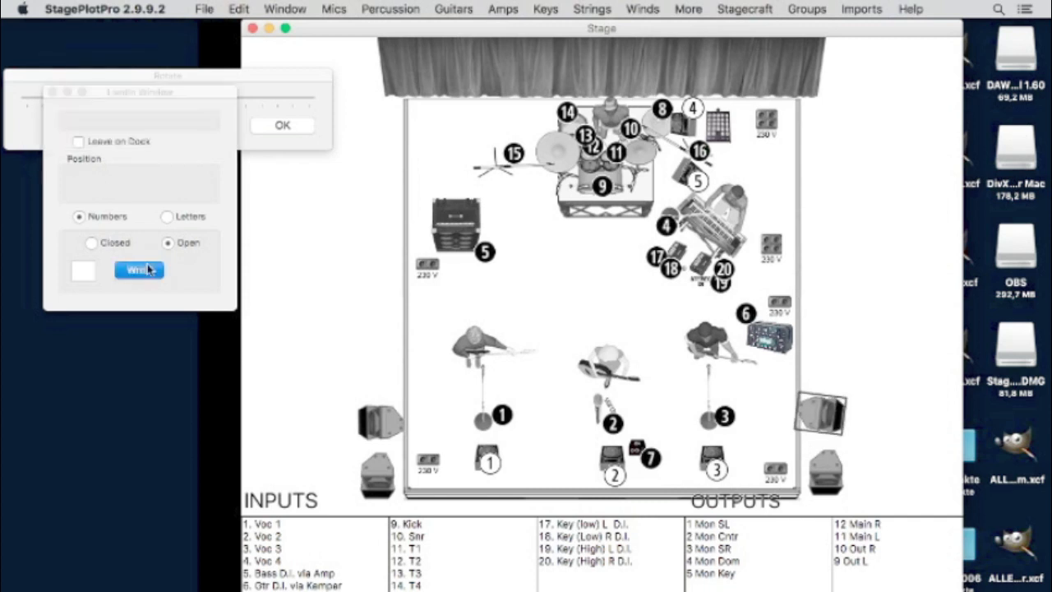
- Place open-circle labels 11 and 12 beside the lower-left and lower-right speakers
{"action": "left_click", "coordinate": [137, 96]}
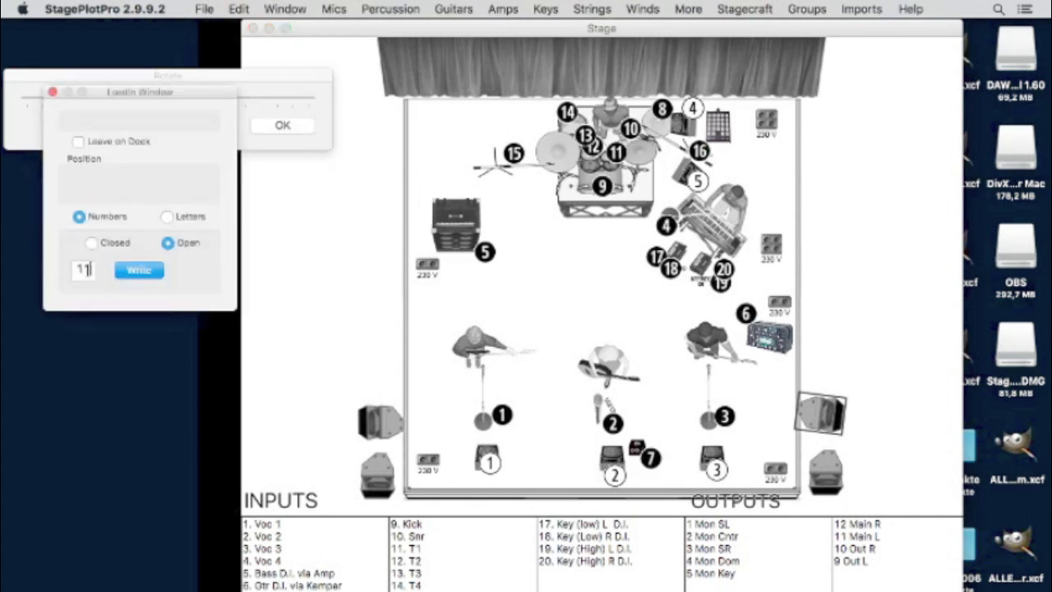
{"action": "left_click", "coordinate": [139, 271]}
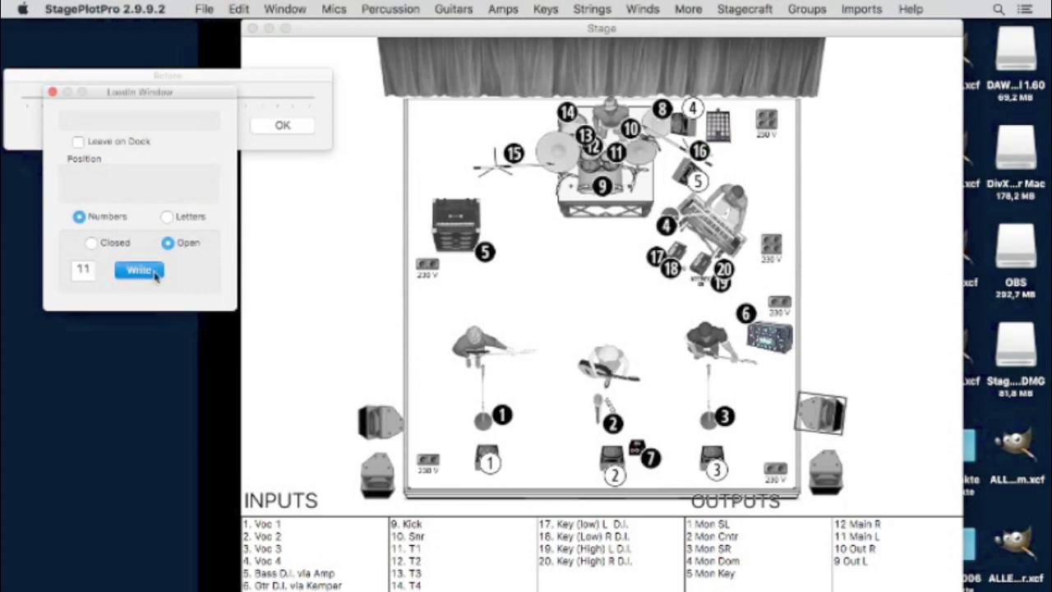
{"action": "left_click", "coordinate": [394, 464]}
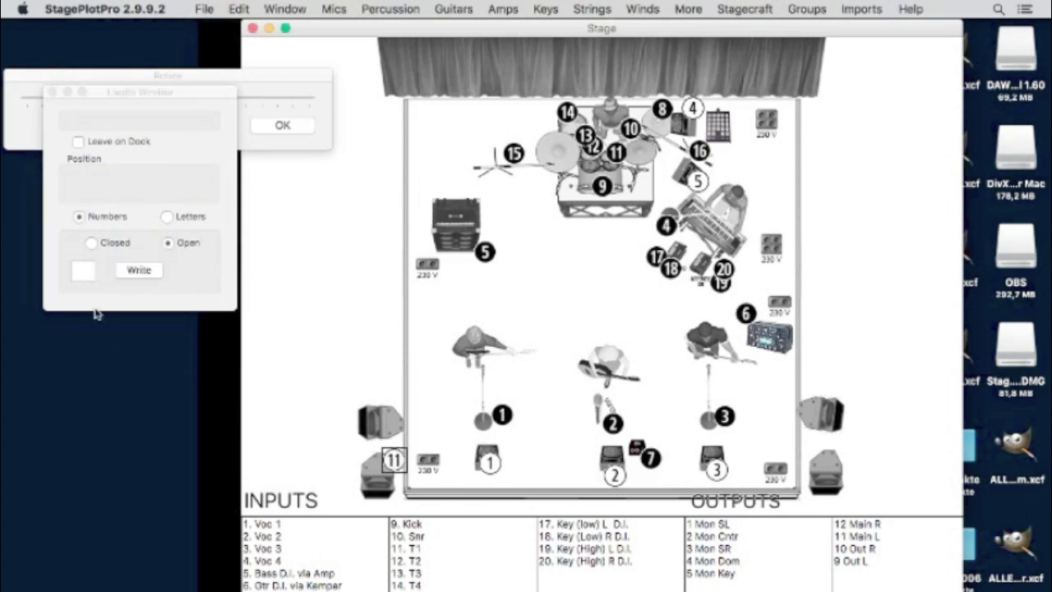
{"action": "left_click", "coordinate": [83, 271]}
{"action": "type", "text": "12"}
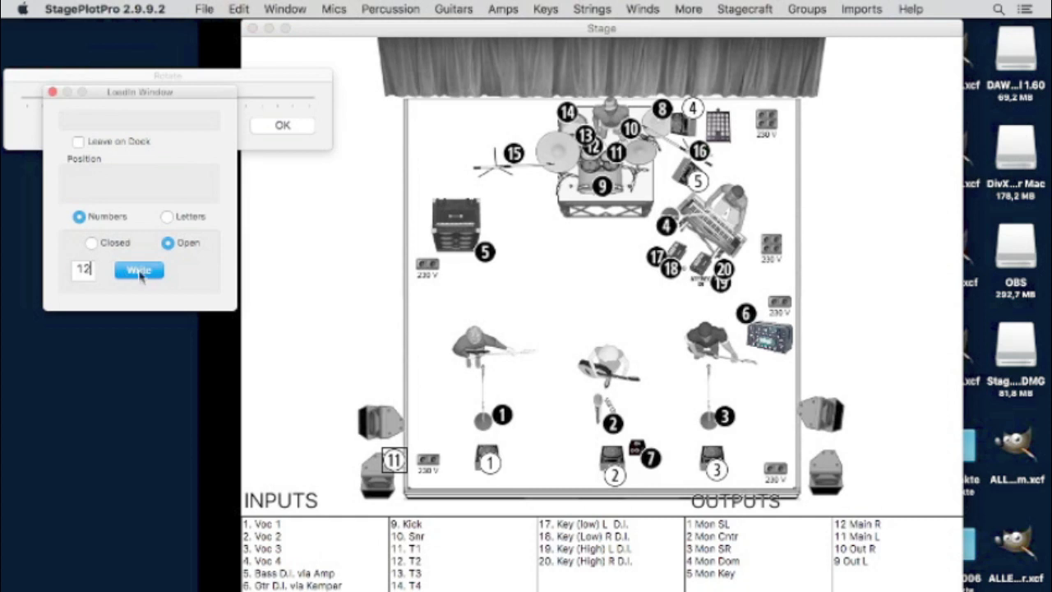
{"action": "left_click", "coordinate": [138, 271]}
{"action": "left_click", "coordinate": [832, 448]}
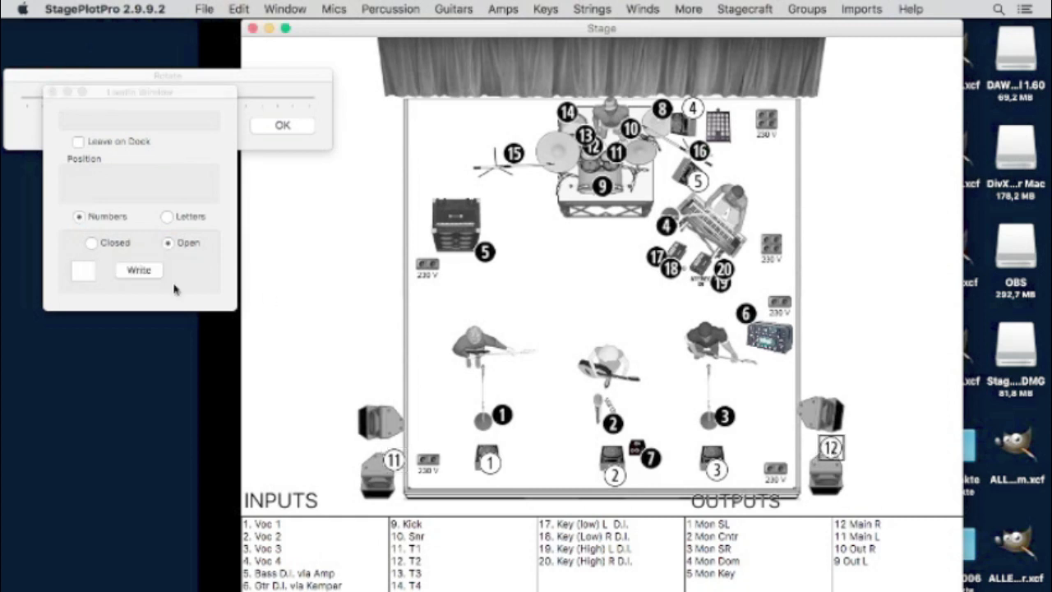
- Place open-circle labels 9 and 10 beside the upper-left and upper-right speakers
{"action": "left_click", "coordinate": [85, 271]}
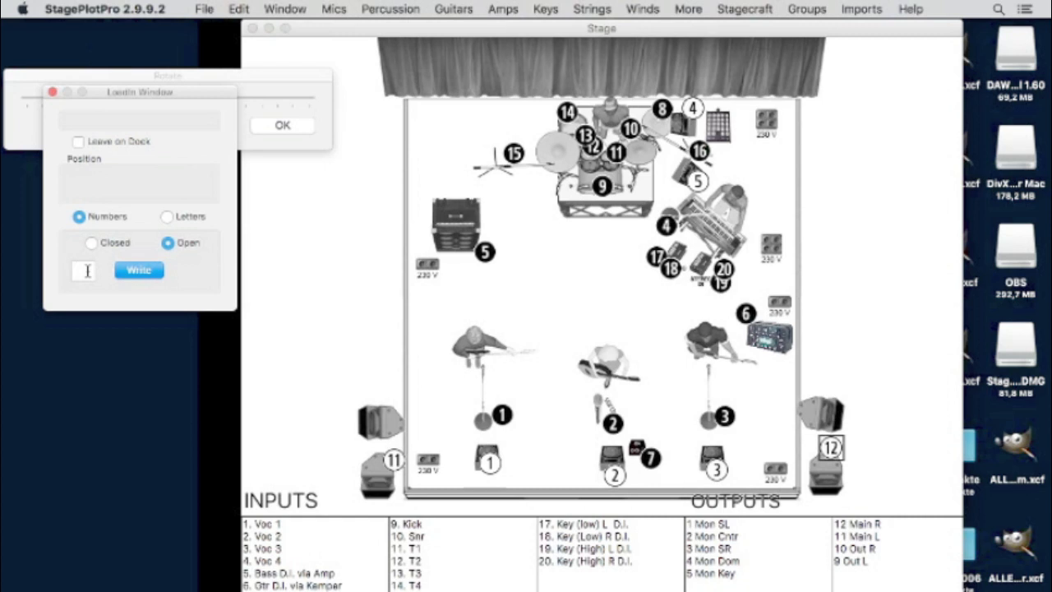
{"action": "type", "text": "9"}
{"action": "left_click", "coordinate": [139, 272]}
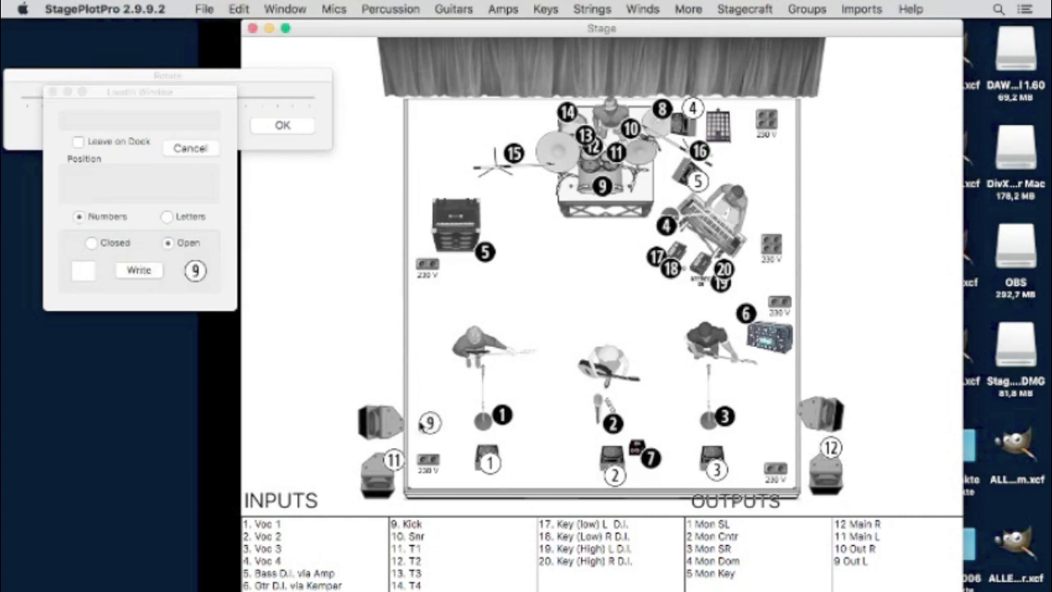
{"action": "left_click", "coordinate": [406, 419]}
{"action": "left_click", "coordinate": [85, 273]}
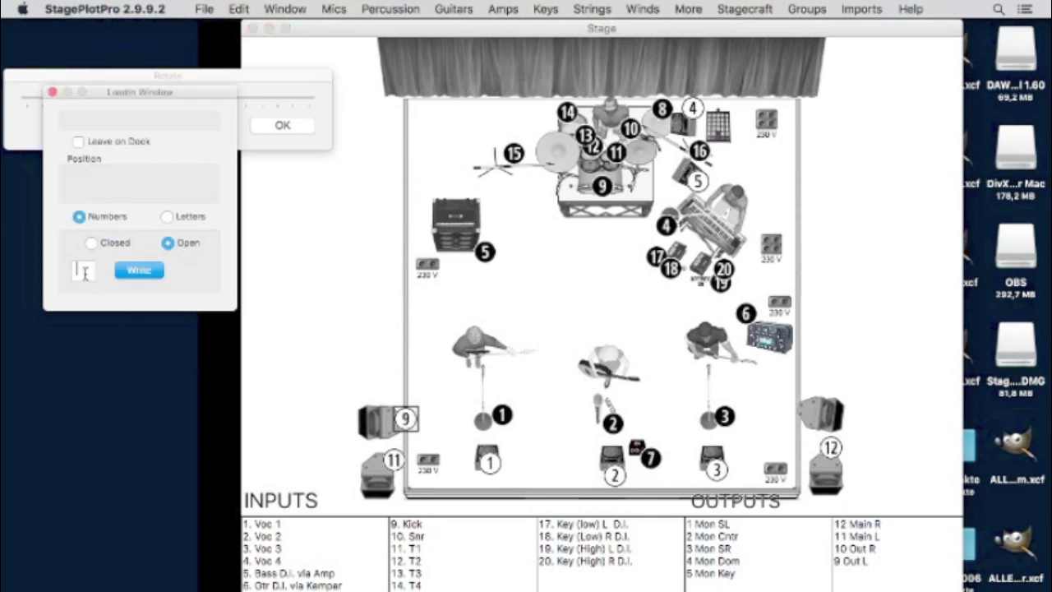
{"action": "type", "text": "10"}
{"action": "left_click", "coordinate": [141, 273]}
{"action": "left_click", "coordinate": [804, 409]}
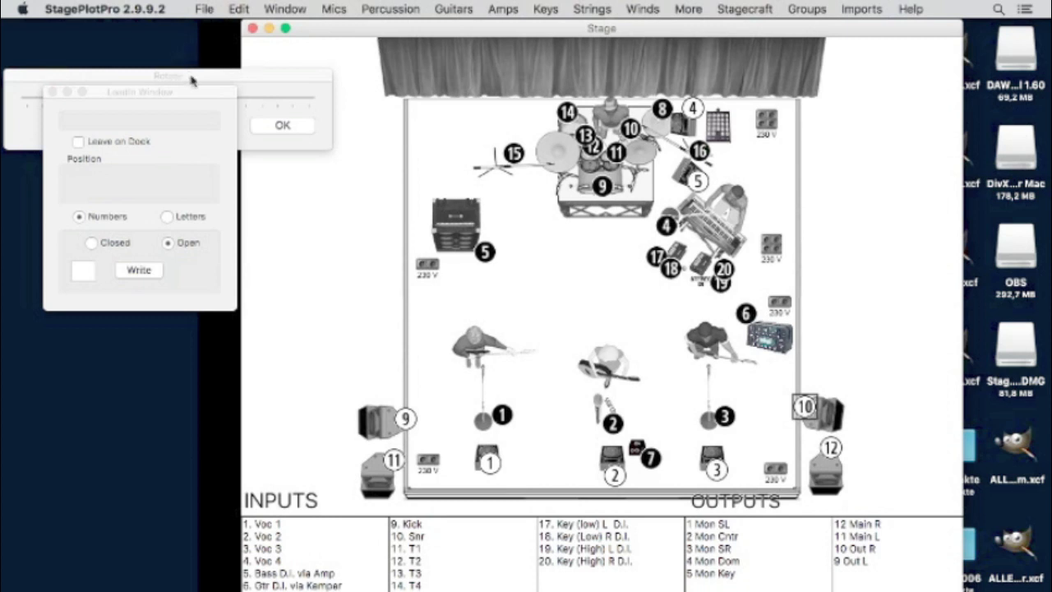
{"action": "left_click", "coordinate": [285, 126]}
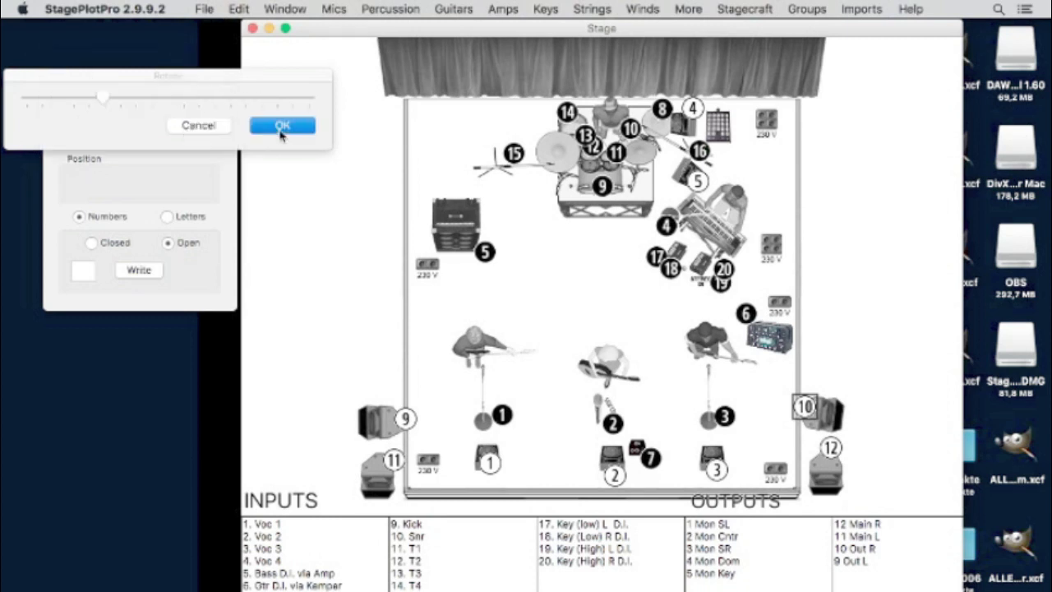
{"action": "left_click", "coordinate": [284, 126]}
{"action": "left_click", "coordinate": [284, 9]}
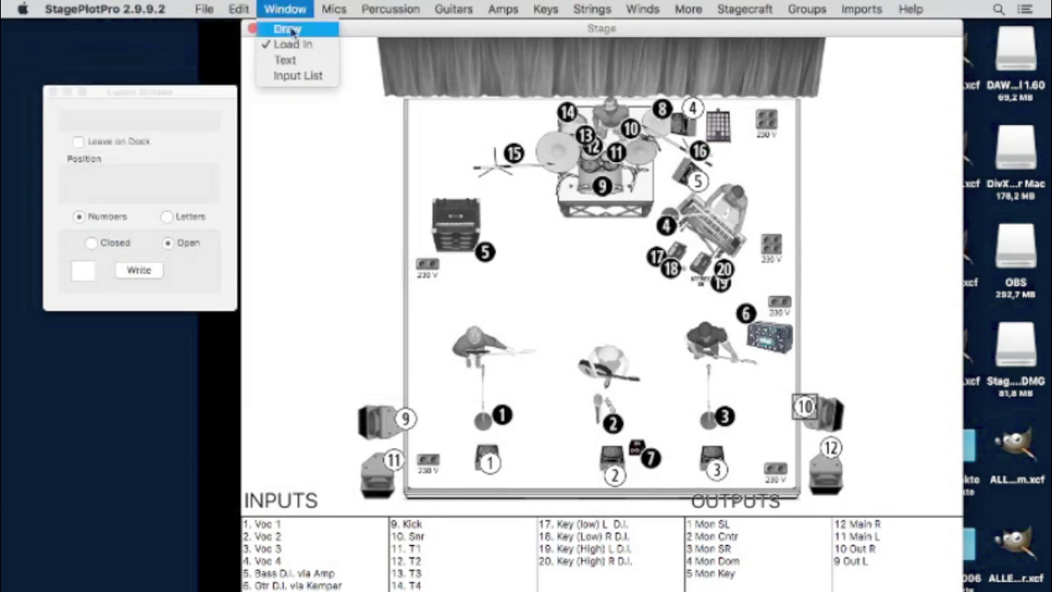
- Start the text block with the FOH tech's name and phone, and the date 2020-02-08 above
{"action": "left_click", "coordinate": [286, 62]}
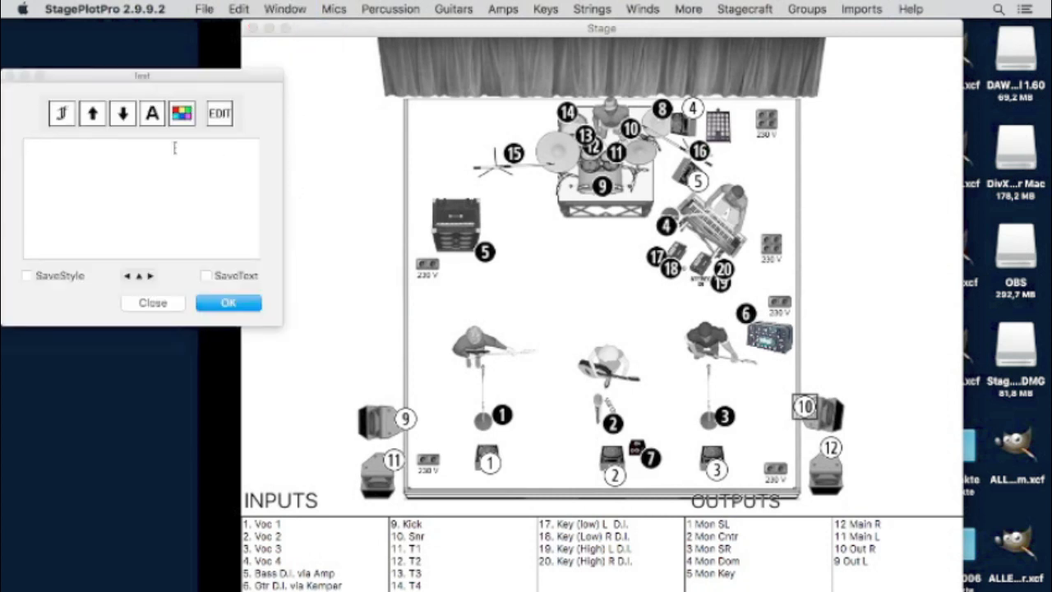
{"action": "type", "text": "FOH 1"}
{"action": "type", "text": "ECH"}
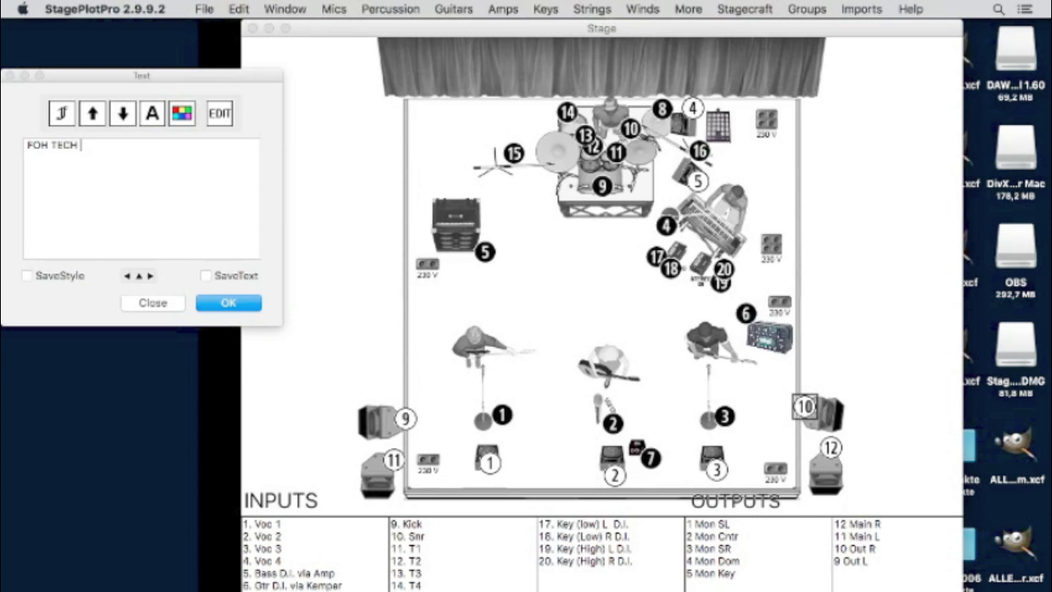
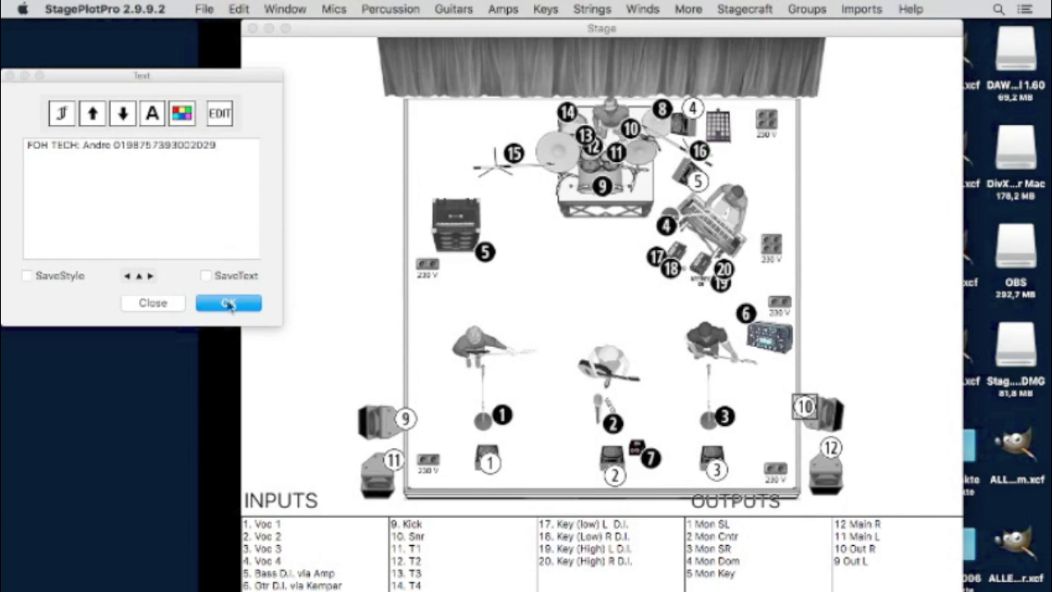
{"action": "key", "text": "Return"}
{"action": "key", "text": "Return"}
{"action": "key", "text": "Return"}
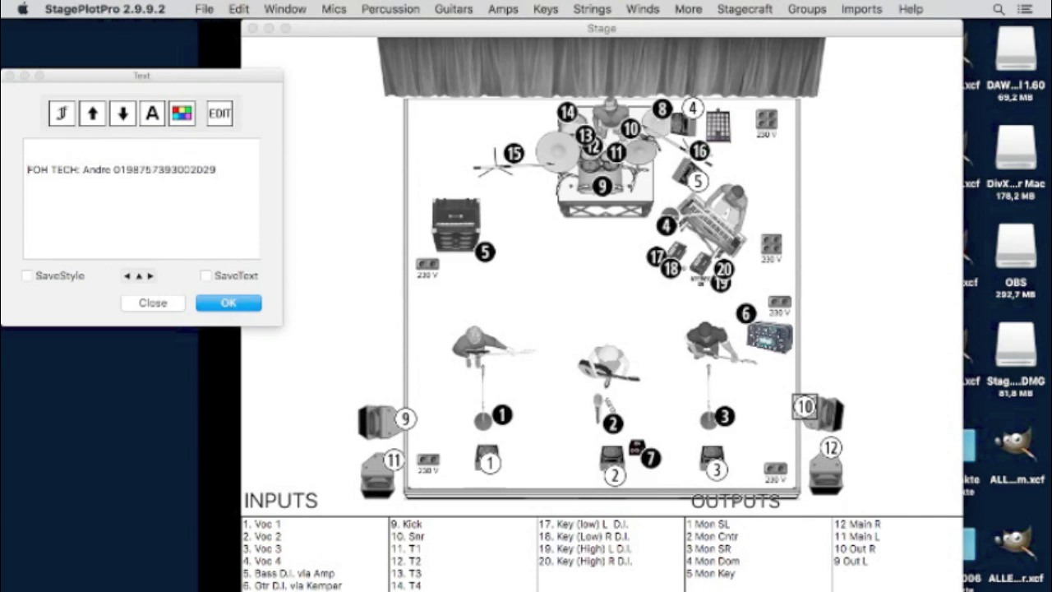
{"action": "type", "text": "BOB - 2020-020."}
{"action": "key", "text": "BackSpace"}
{"action": "key", "text": "BackSpace"}
{"action": "type", "text": ".2"}
{"action": "key", "text": "BackSpace"}
{"action": "key", "text": "BackSpace"}
{"action": "type", "text": "-08"}
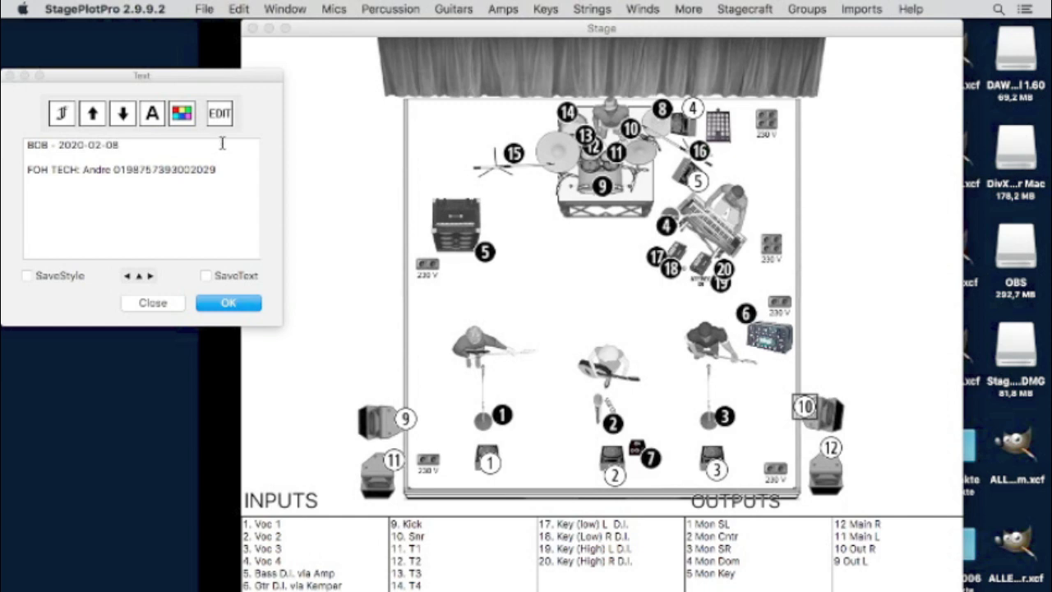
- Add the Venue:, Load in, Gate, Doors: and Show lines and confirm the text
{"action": "key", "text": "Return"}
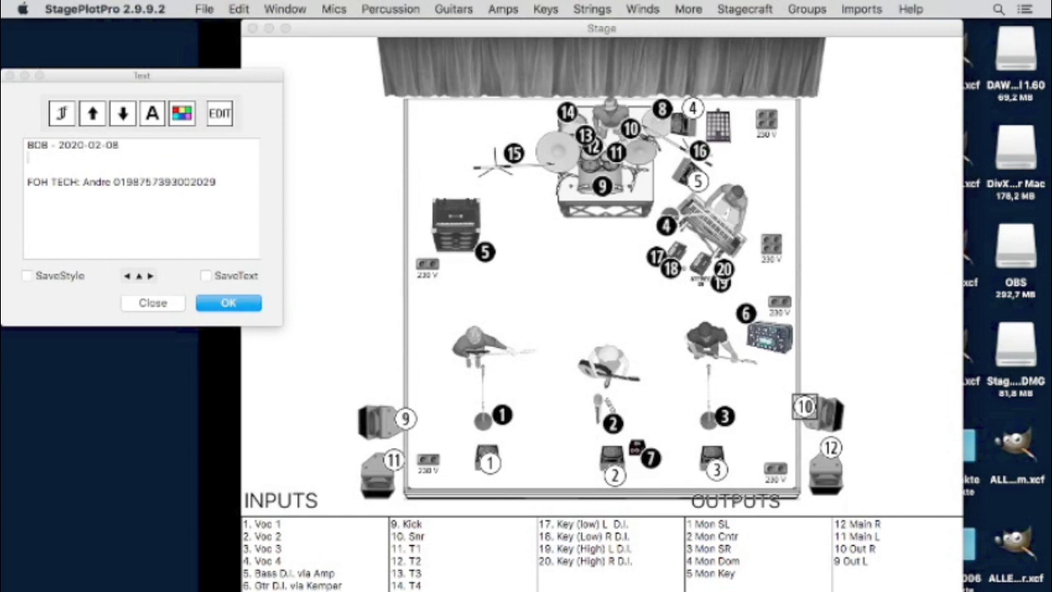
{"action": "type", "text": "Venue:"}
{"action": "key", "text": "Return"}
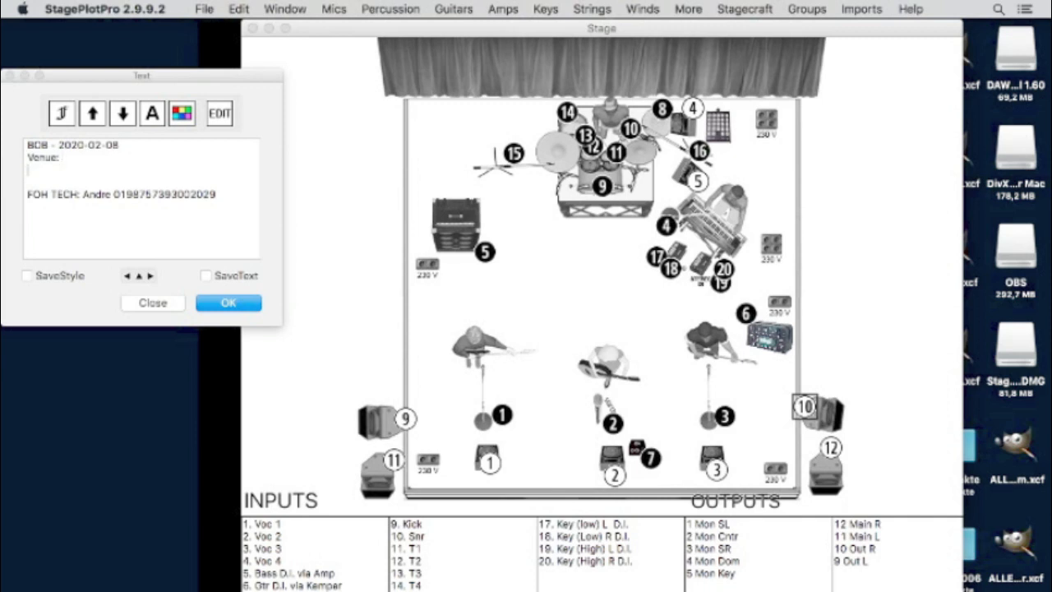
{"action": "type", "text": "Load in"}
{"action": "key", "text": "Return"}
{"action": "type", "text": "Gate"}
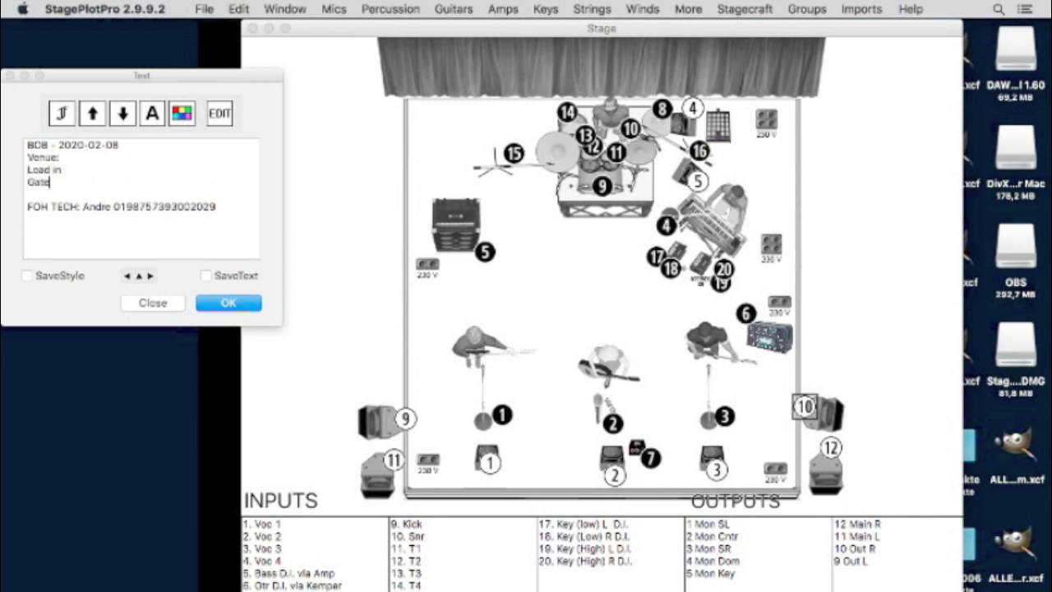
{"action": "key", "text": "Return"}
{"action": "type", "text": "Doors"}
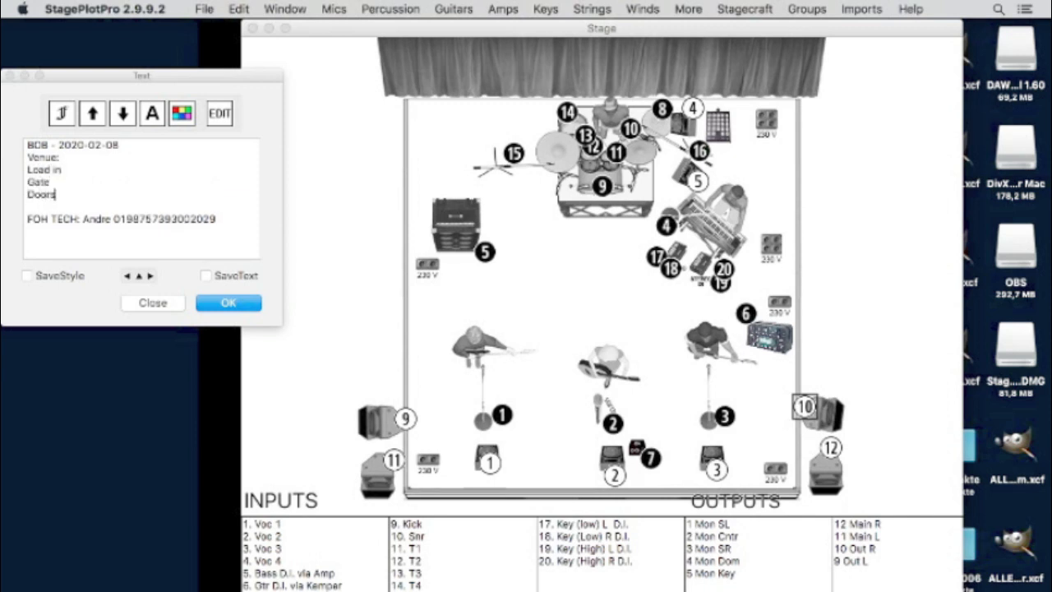
{"action": "type", "text": ": St"}
{"action": "type", "text": "ow"}
{"action": "key", "text": "Left"}
{"action": "key", "text": "Left"}
{"action": "key", "text": "Left"}
{"action": "key", "text": "Left"}
{"action": "key", "text": "Return"}
{"action": "key", "text": "Right"}
{"action": "key", "text": "Right"}
{"action": "key", "text": "Right"}
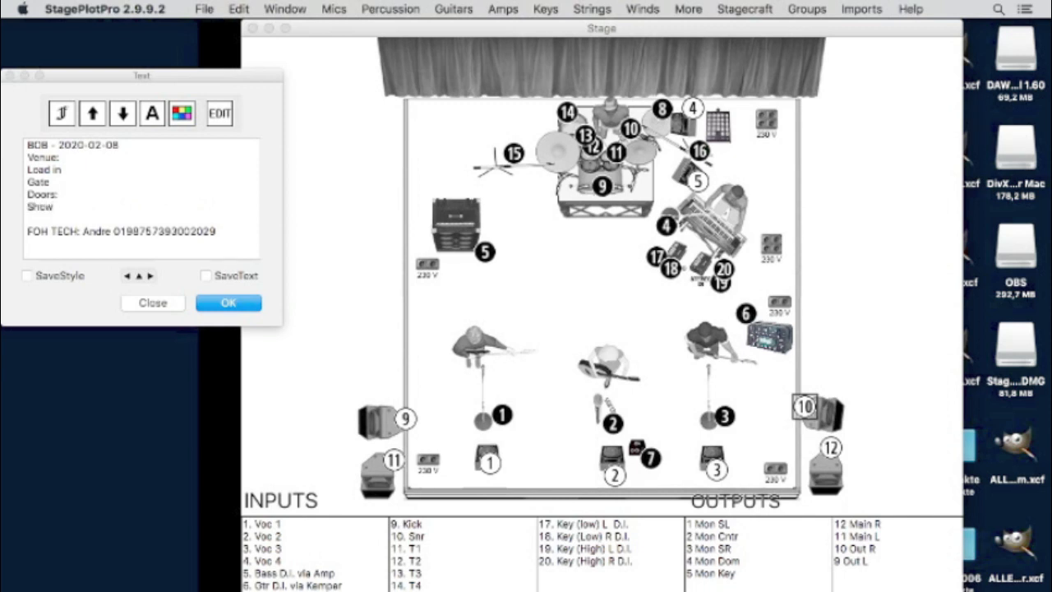
{"action": "left_click", "coordinate": [222, 306]}
- Place the show-info block at the stage's top left, close the editor, and nudge it left
{"action": "left_click", "coordinate": [381, 135]}
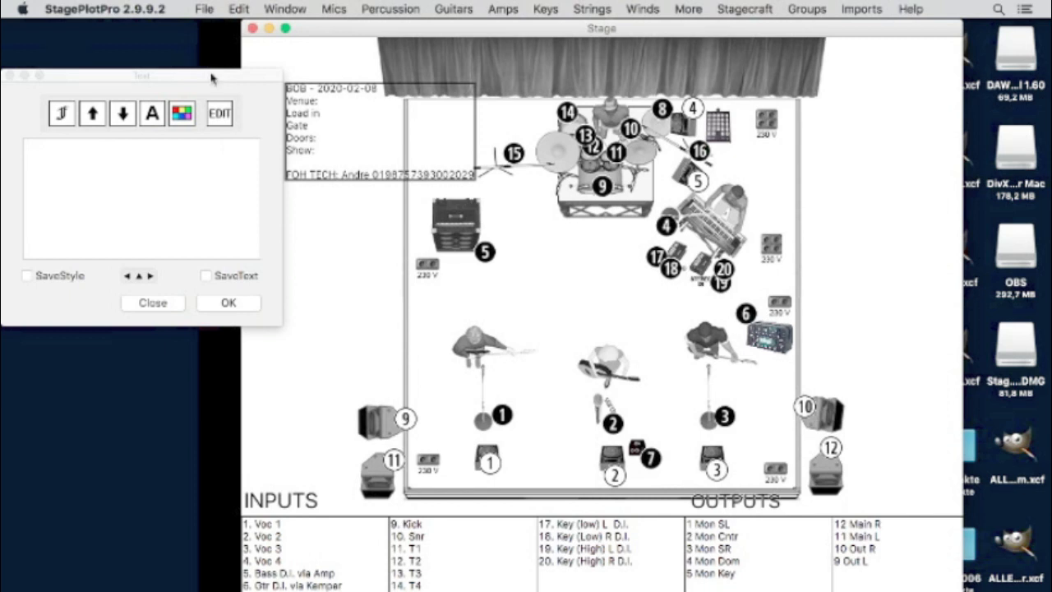
{"action": "left_click_drag", "start_coordinate": [203, 79], "coordinate": [160, 249]}
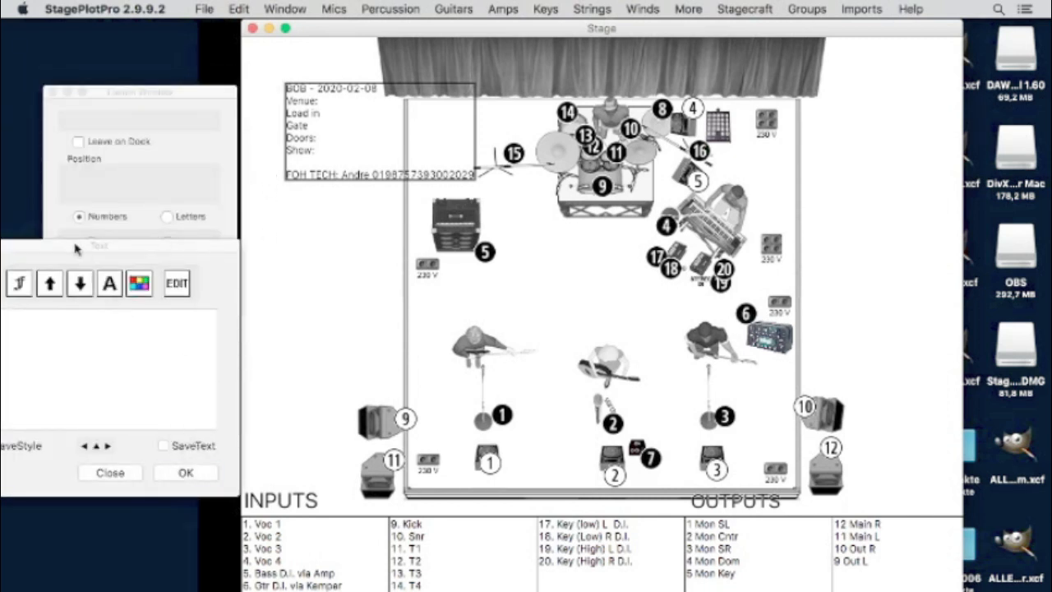
{"action": "left_click_drag", "start_coordinate": [77, 249], "coordinate": [201, 248]}
{"action": "left_click", "coordinate": [223, 471]}
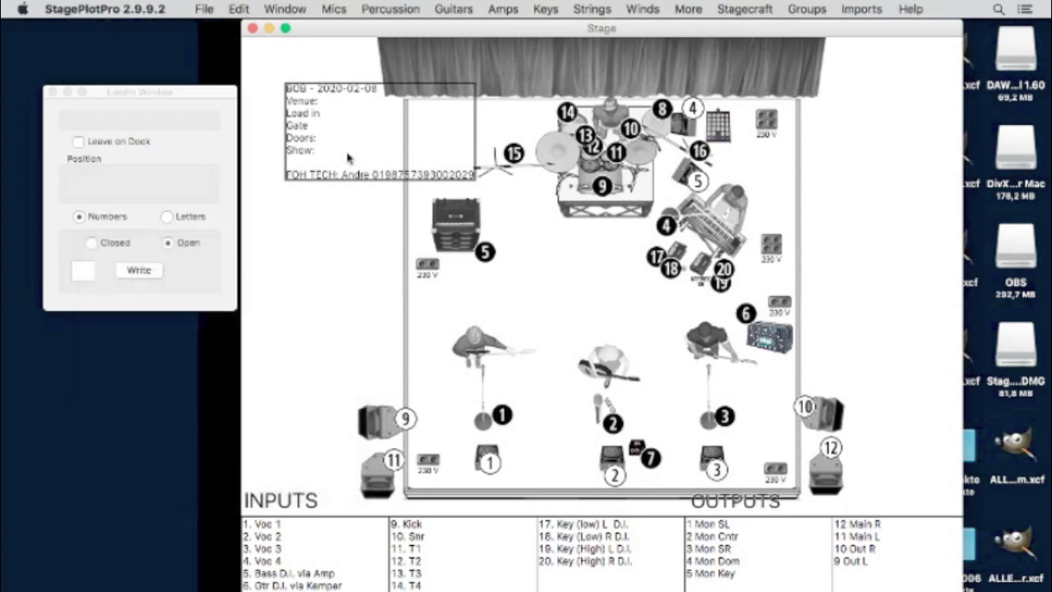
{"action": "left_click_drag", "start_coordinate": [311, 120], "coordinate": [287, 138]}
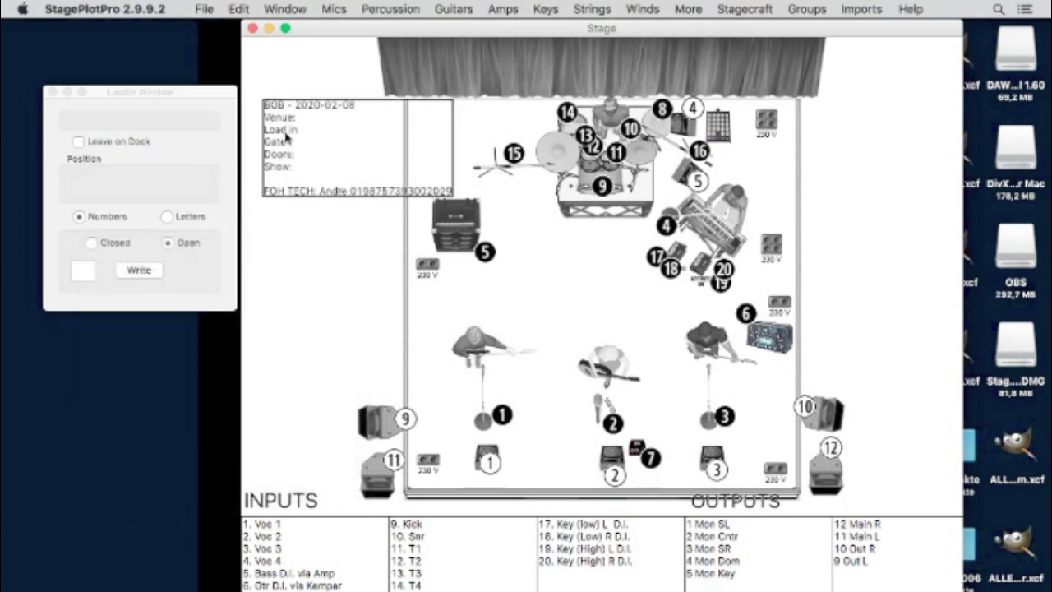